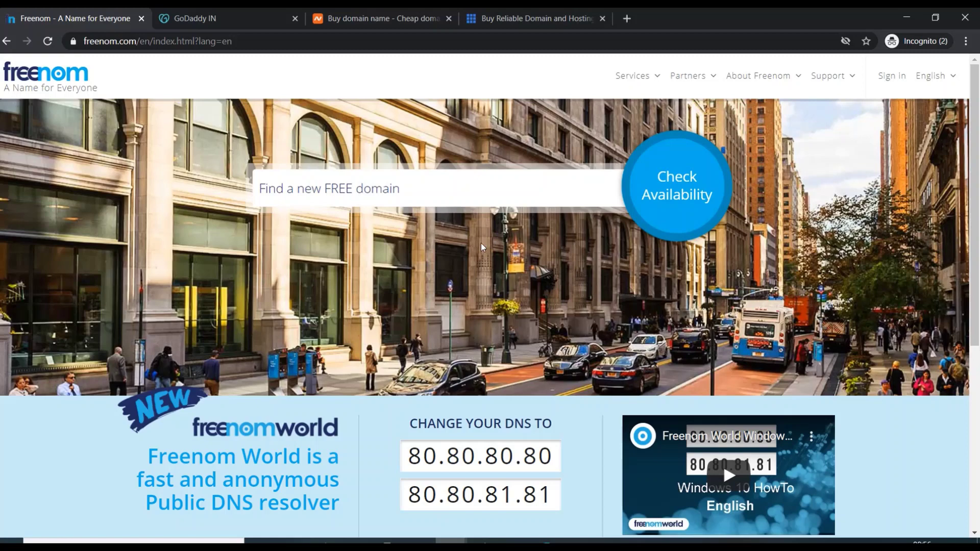
Compare the GoDaddy, Namecheap and Bluehost sites, then return to the Freenom homepage
left_click(275, 14)
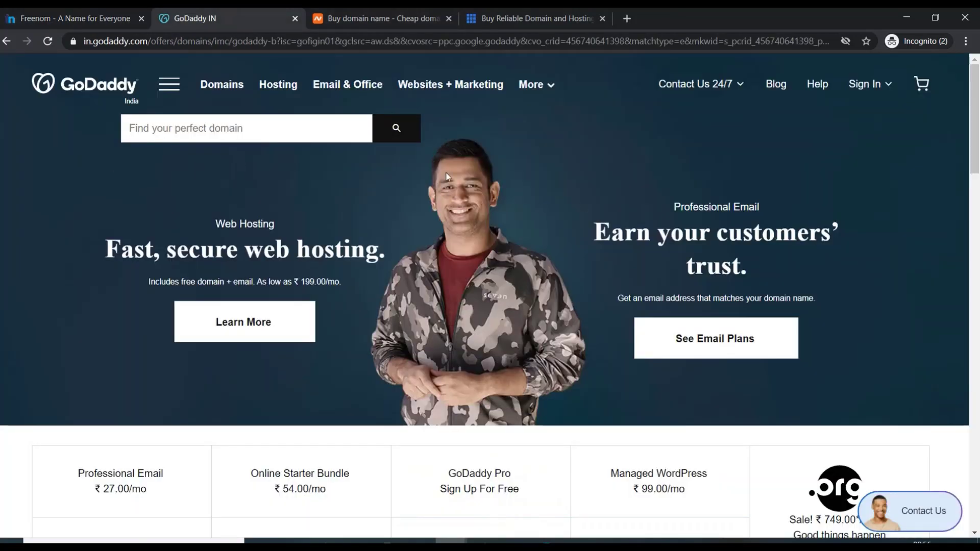
left_click(361, 14)
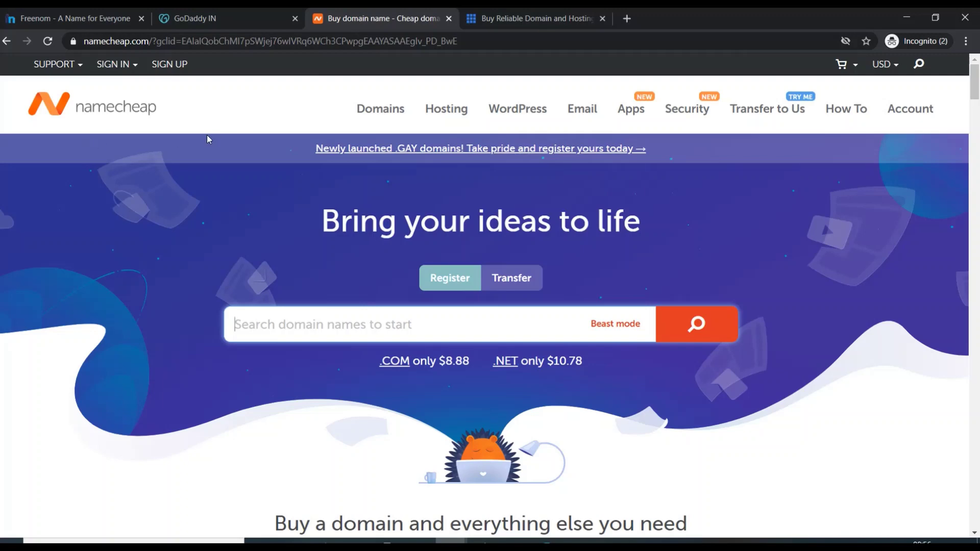
left_click(502, 18)
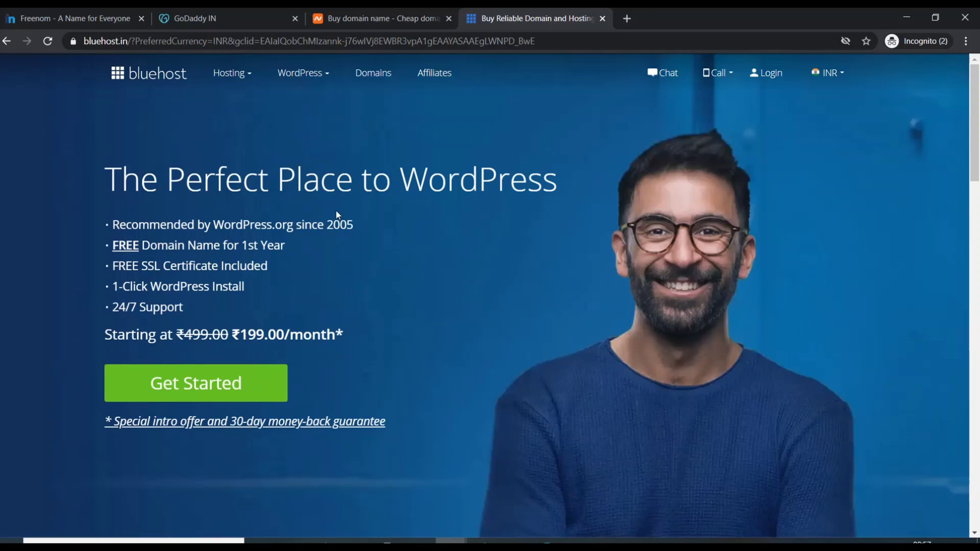
left_click(28, 15)
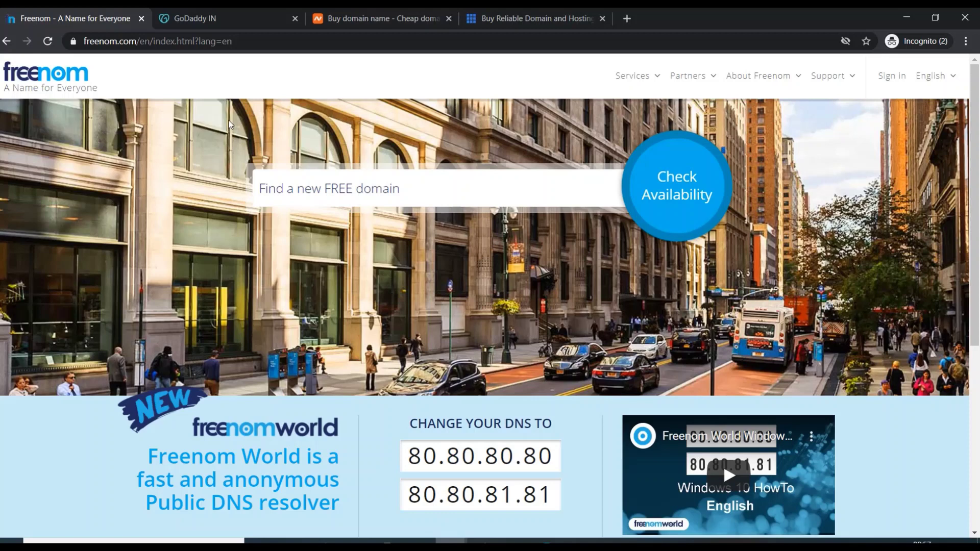
Search Freenom for 'pastryshop' to list its free domain extensions
left_click(331, 194)
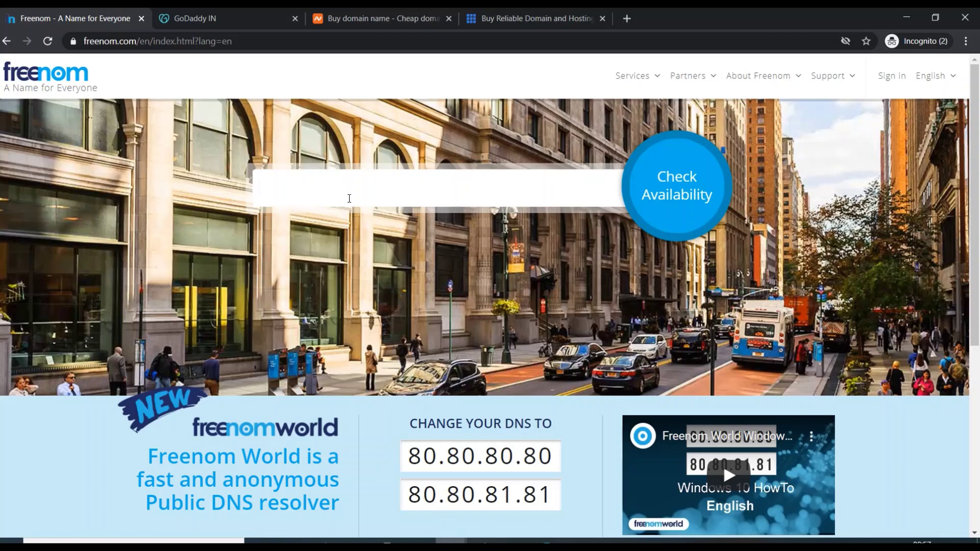
type("pastryshop")
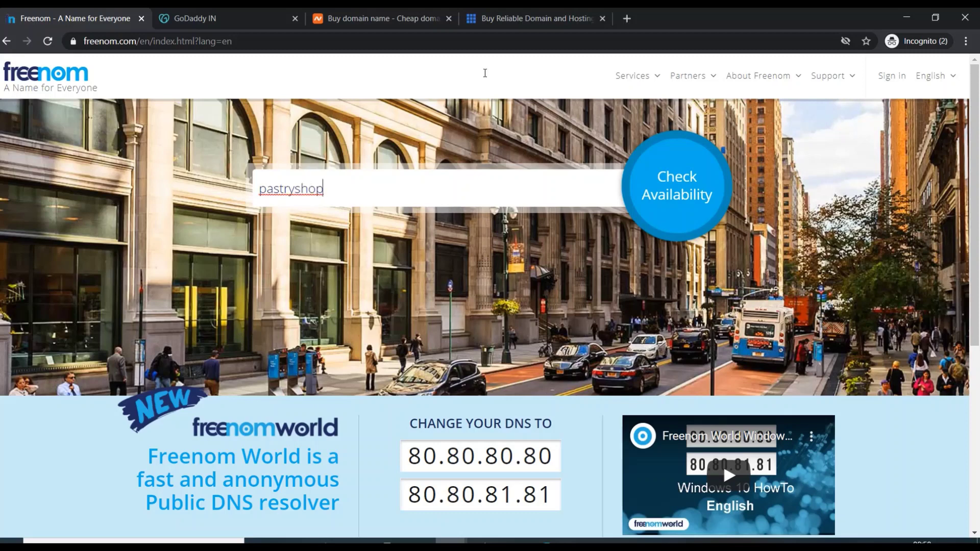
left_click(667, 199)
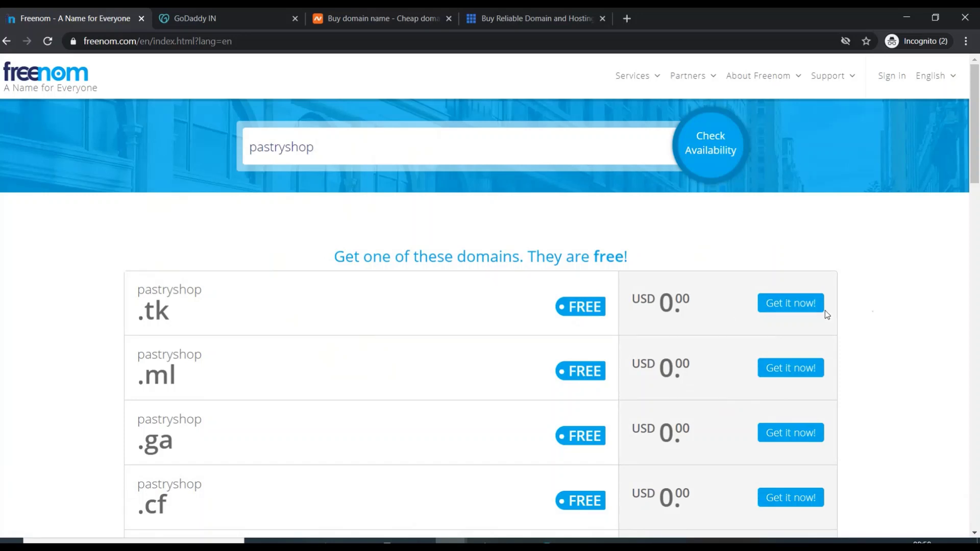
Add pastryshop.tk to the cart and proceed to checkout
left_click(799, 306)
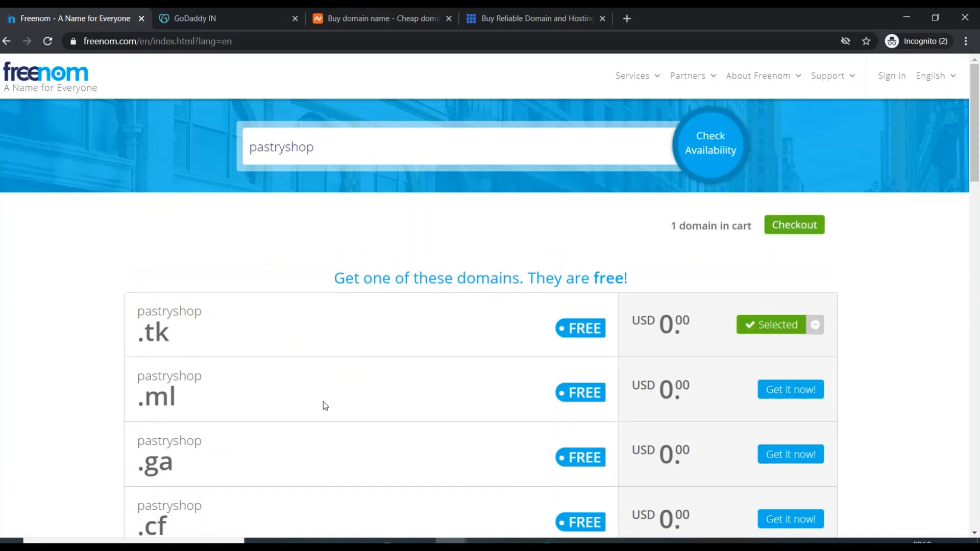
scroll(629, 325, "down", 1)
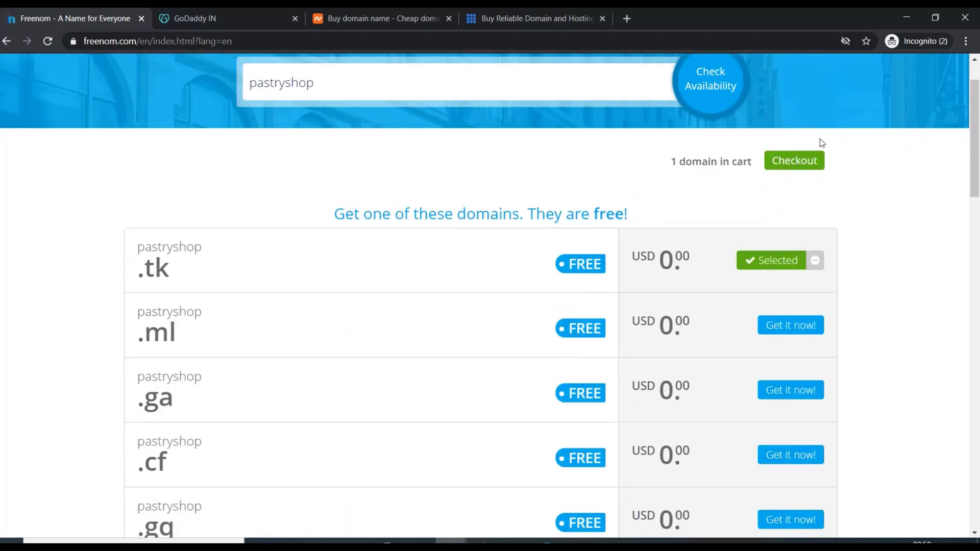
left_click(793, 160)
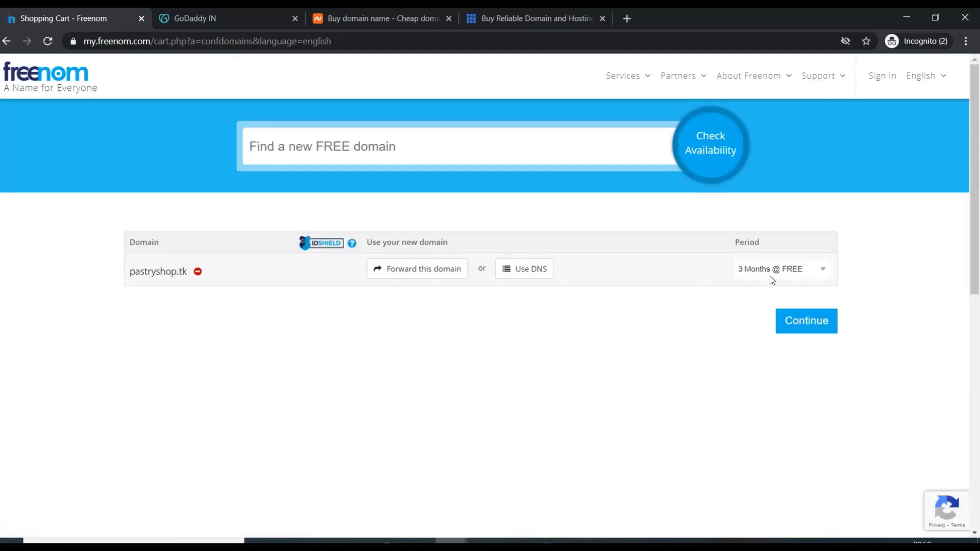
Set the registration period to '12 Months @ FREE' and continue to review
left_click(754, 272)
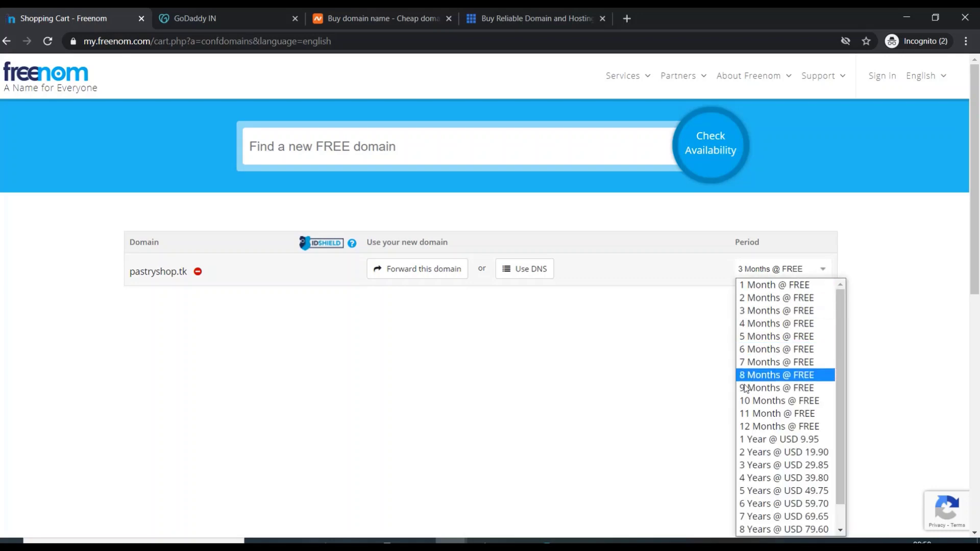
left_click(751, 428)
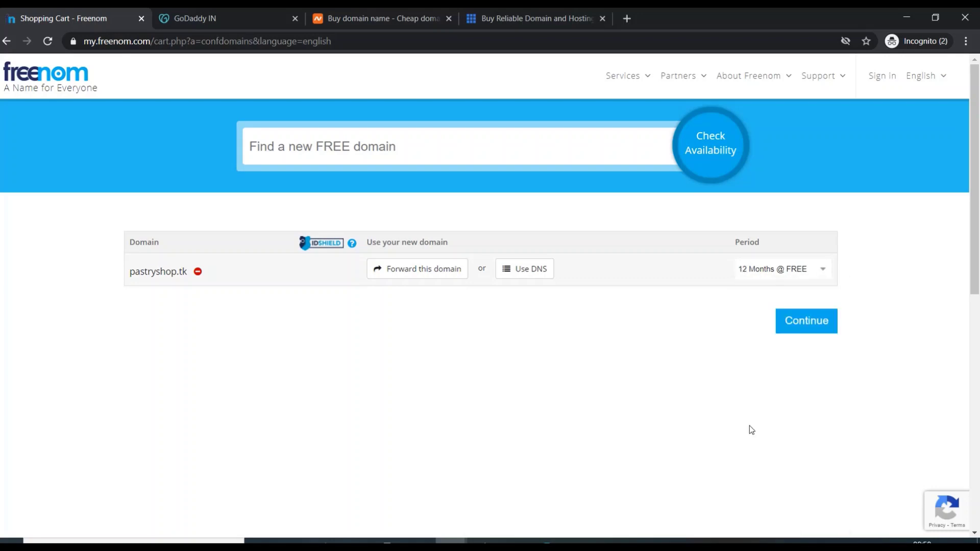
left_click(754, 275)
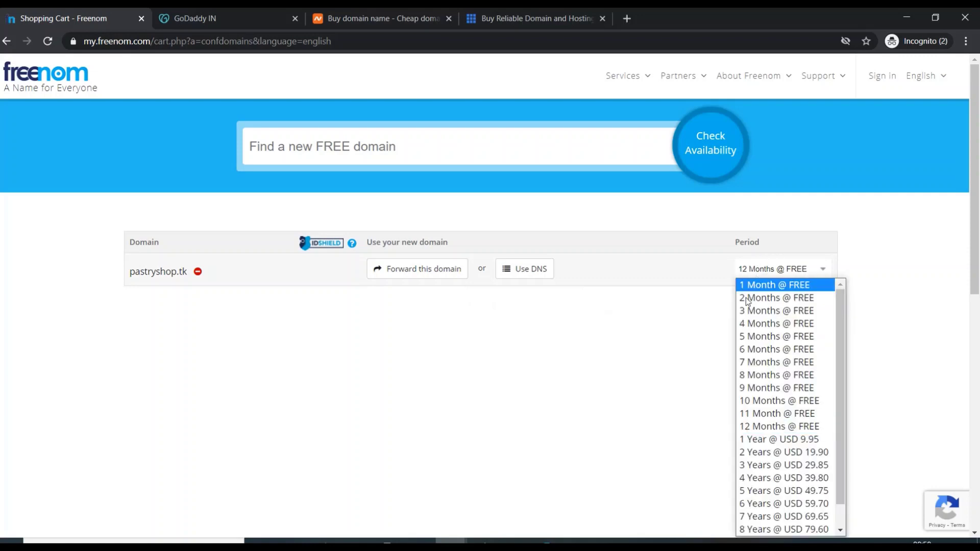
left_click(781, 427)
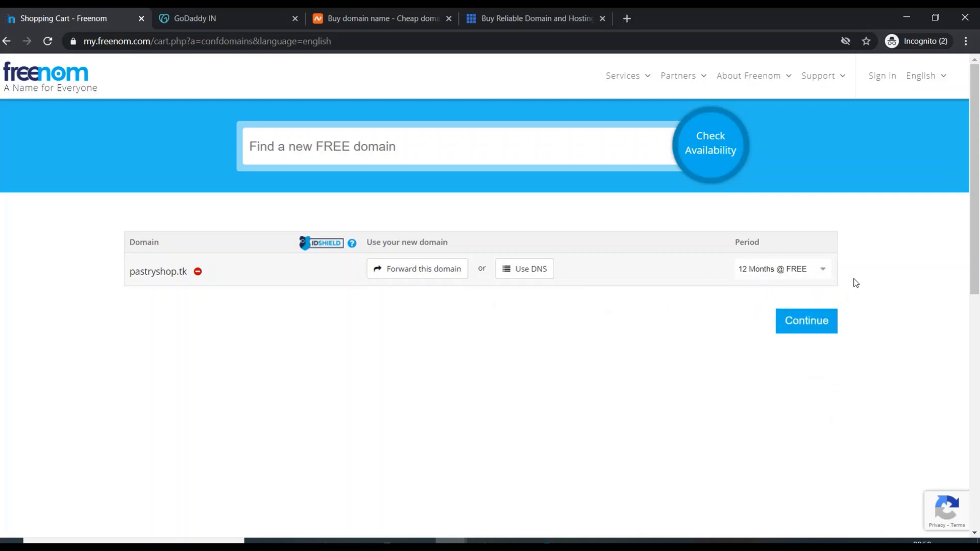
left_click(797, 335)
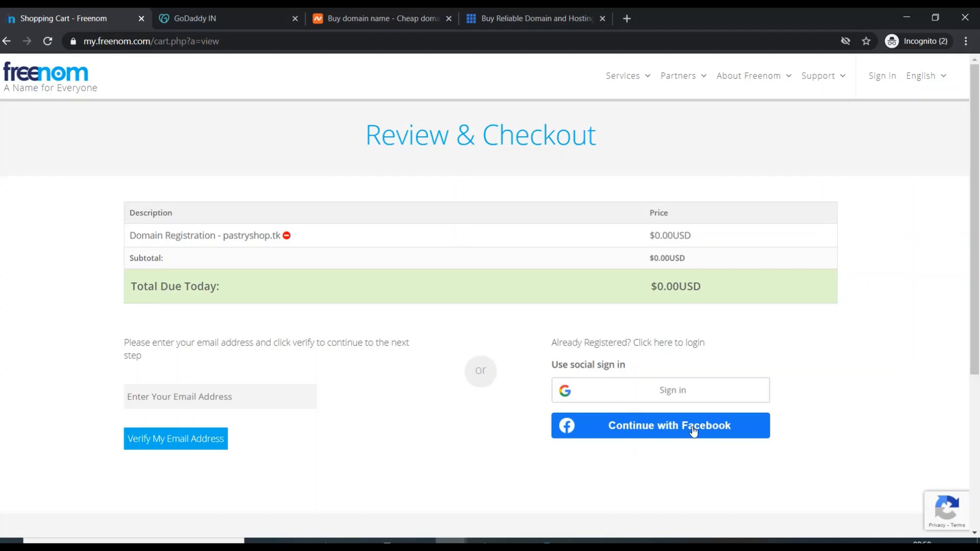
Verify the email with Google sign-in, retrying the popup and picking the account
left_click(674, 398)
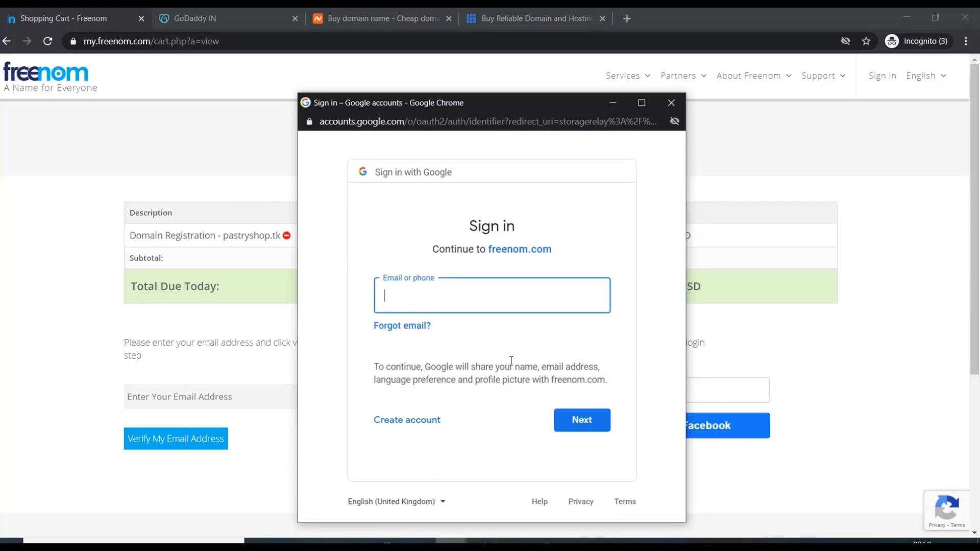
key("ctrl+w")
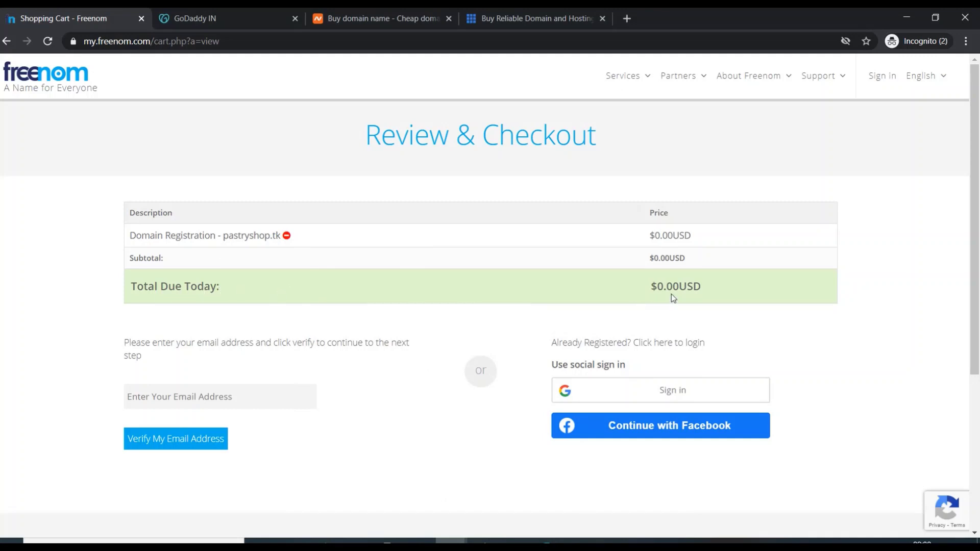
left_click(692, 396)
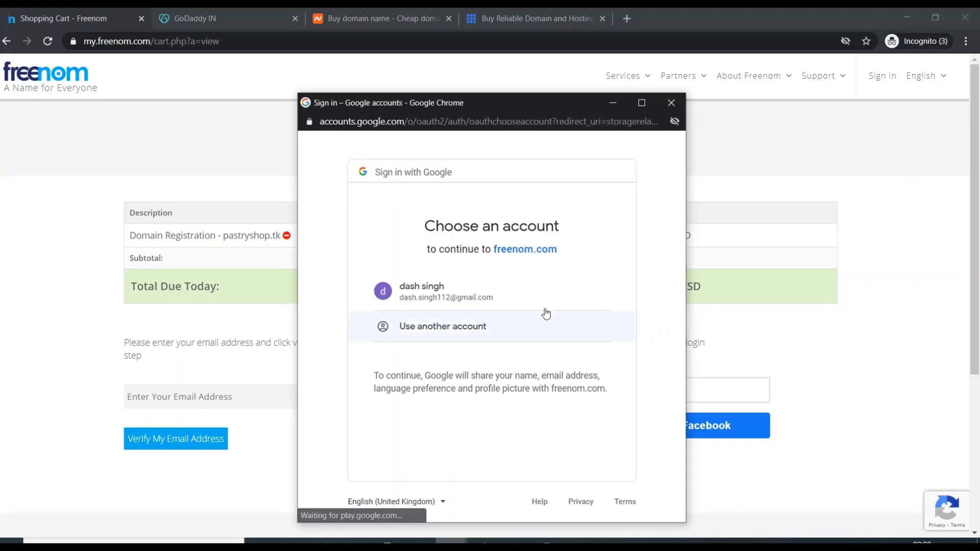
left_click(439, 299)
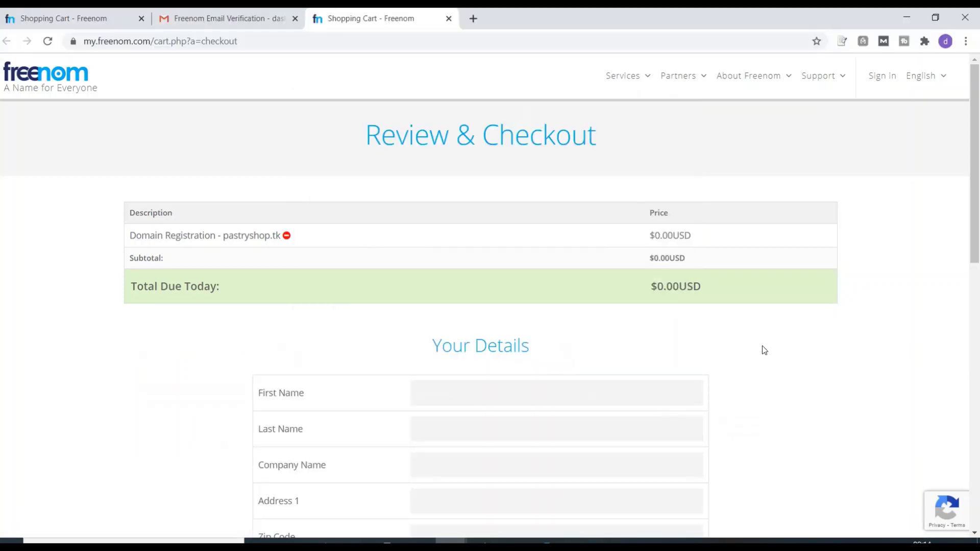
Start filling in the first name on the Your Details form and scroll through the order page
left_click(415, 394)
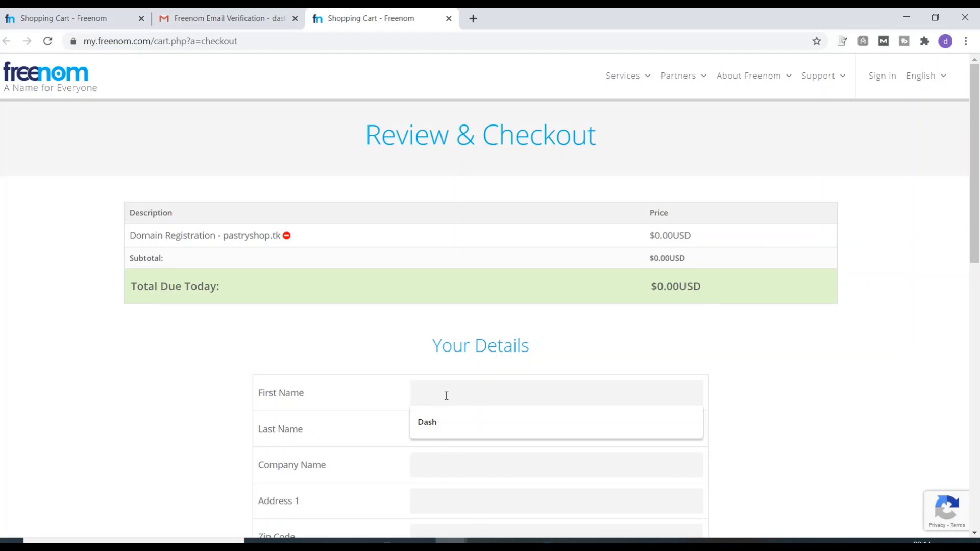
left_click(521, 444)
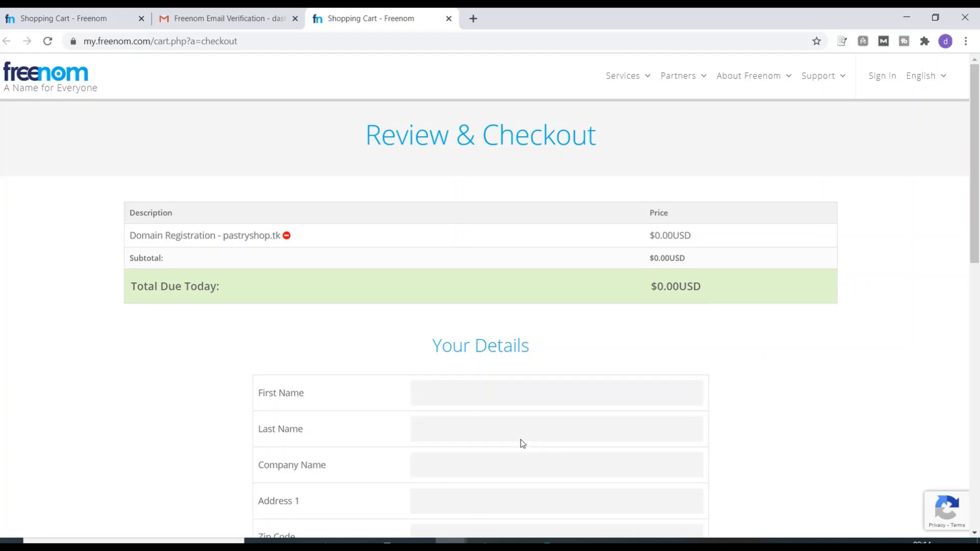
left_click_drag(975, 247, 978, 458)
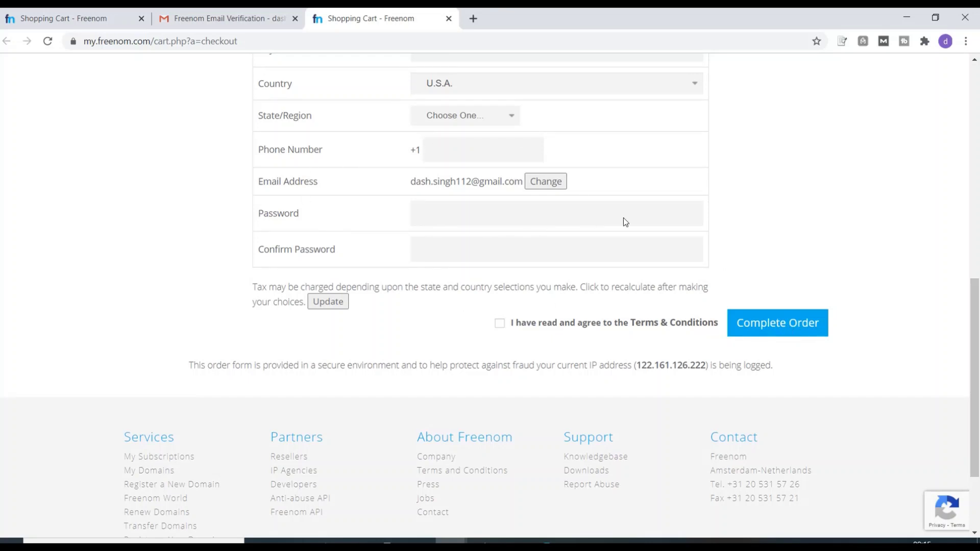
left_click_drag(976, 290, 978, 337)
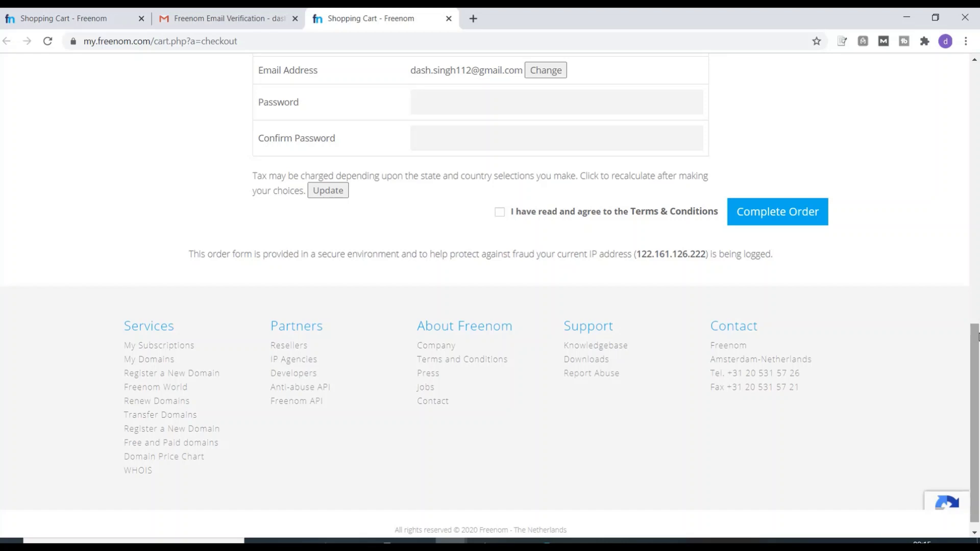
left_click_drag(978, 337, 978, 46)
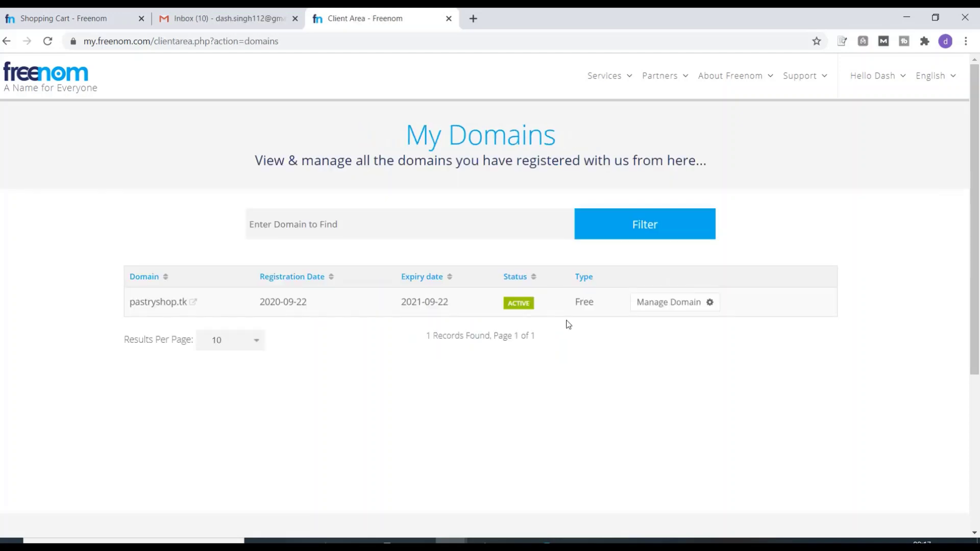
Open My Domains from the Services menu and return to the Freenom domains tab
mouse_move(623, 76)
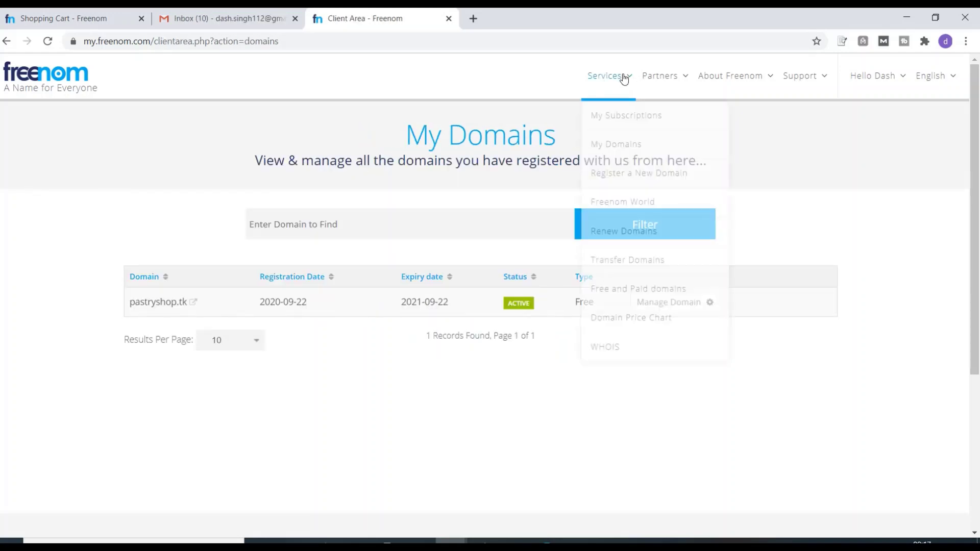
left_click(621, 145)
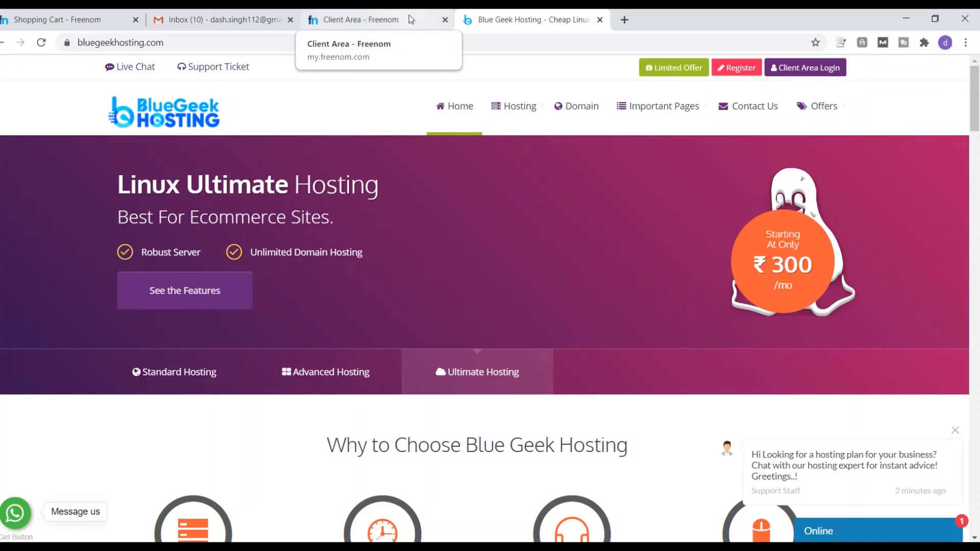
left_click(409, 20)
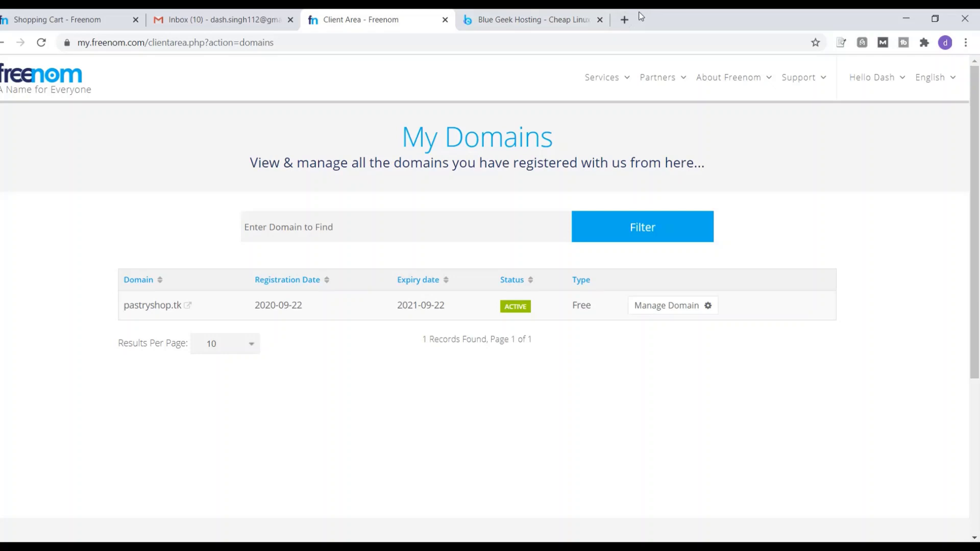
left_click(625, 20)
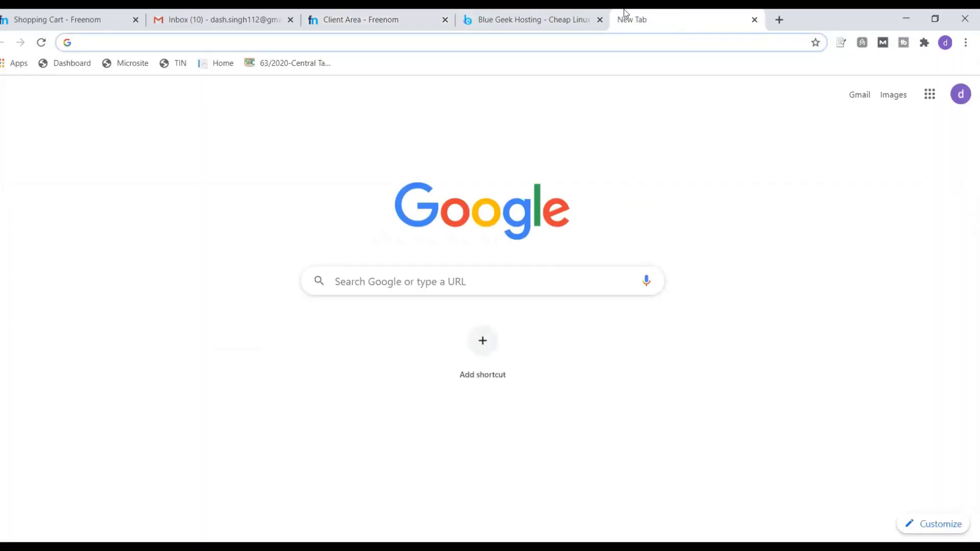
type("www.")
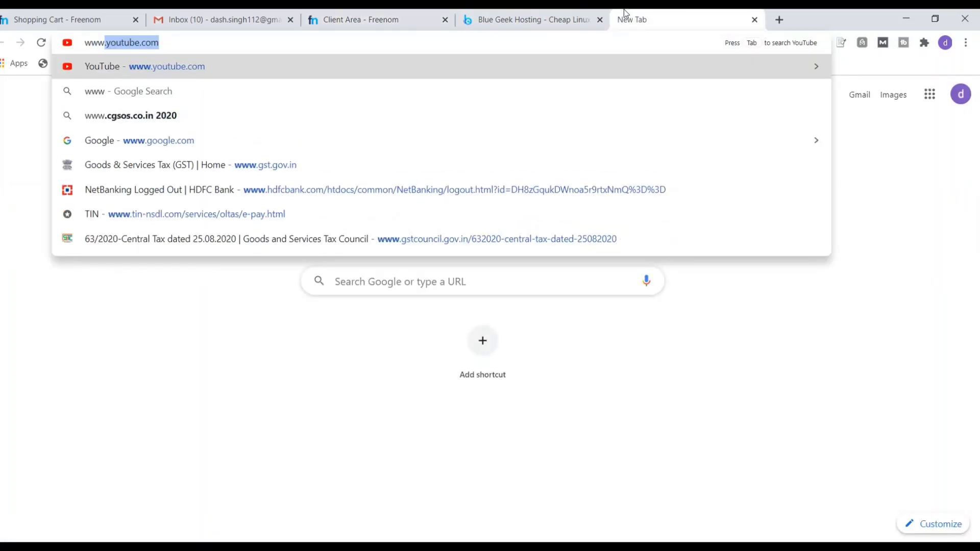
type(".pa")
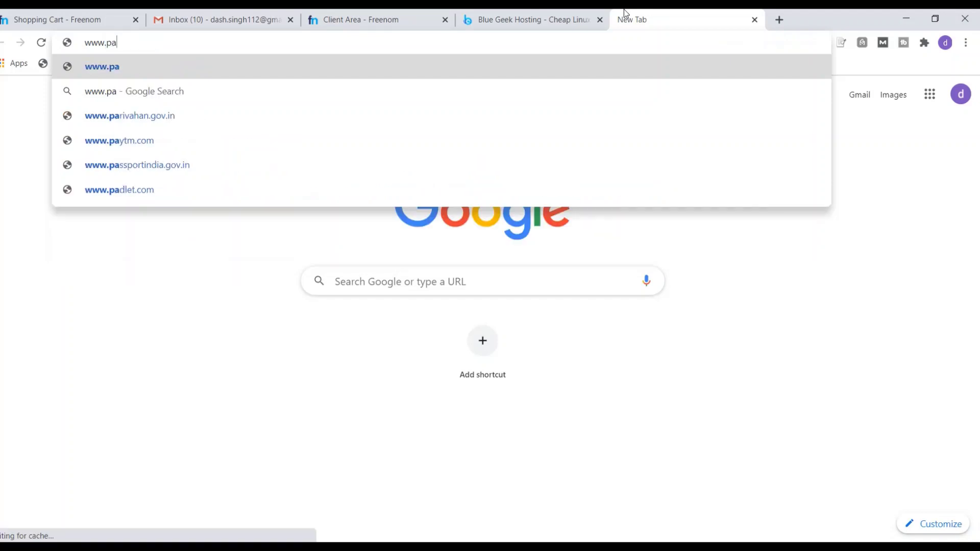
type("stry")
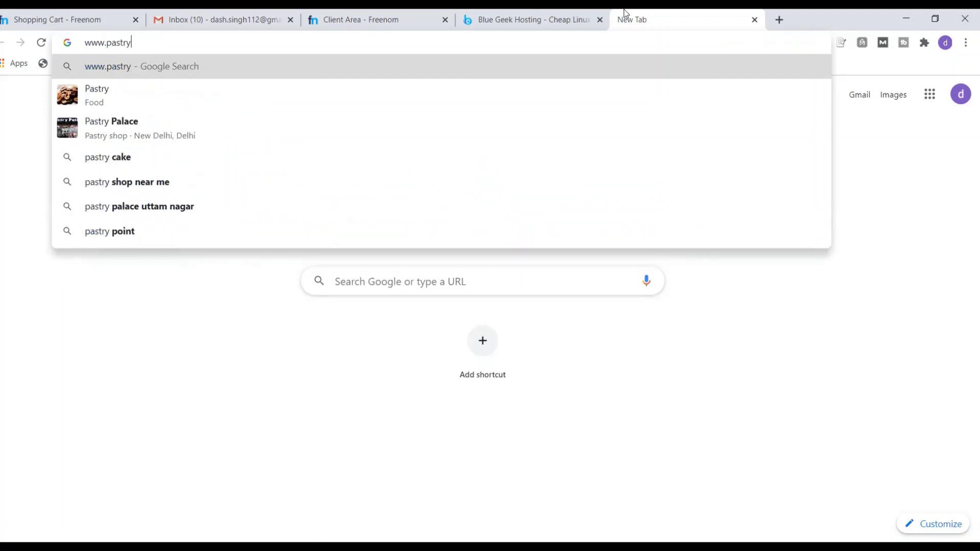
type("sh")
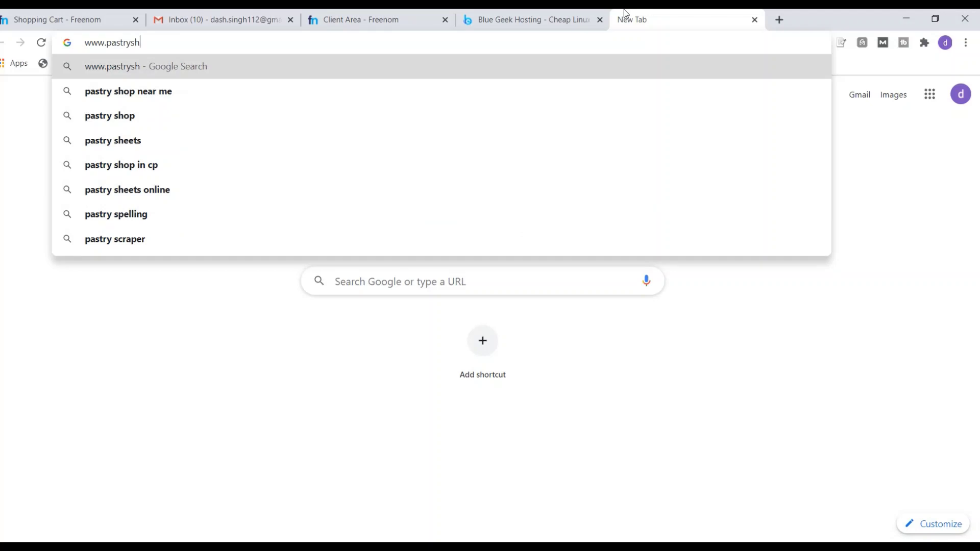
type("op")
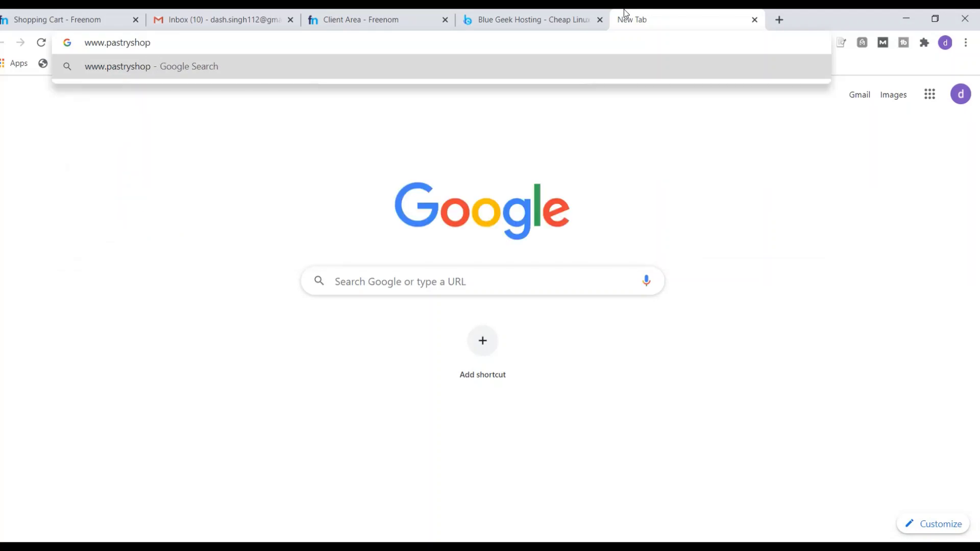
type(".tk")
key("Return")
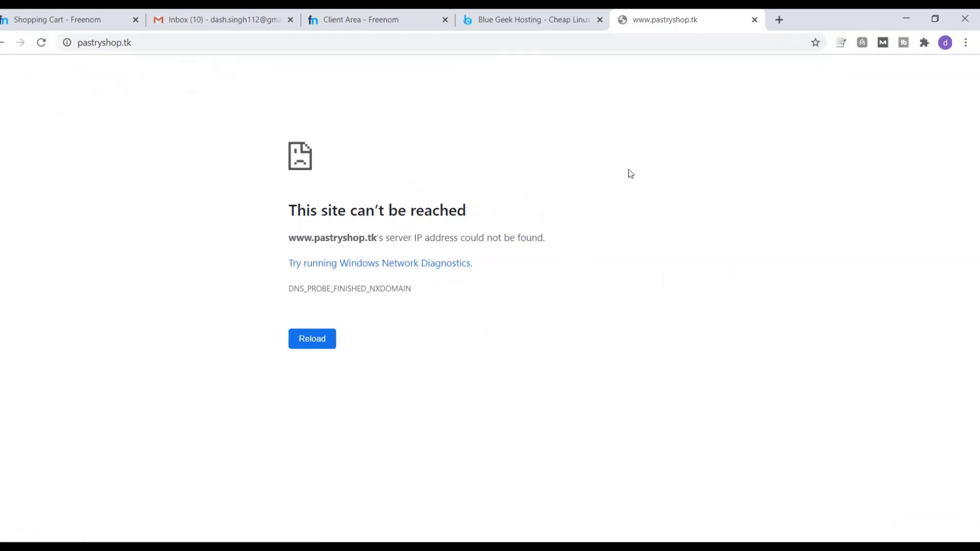
key("F5")
Browse Blue Geek Hosting's Standard Shared Hosting plans and order Standard 3 at ₹45/month
left_click(542, 20)
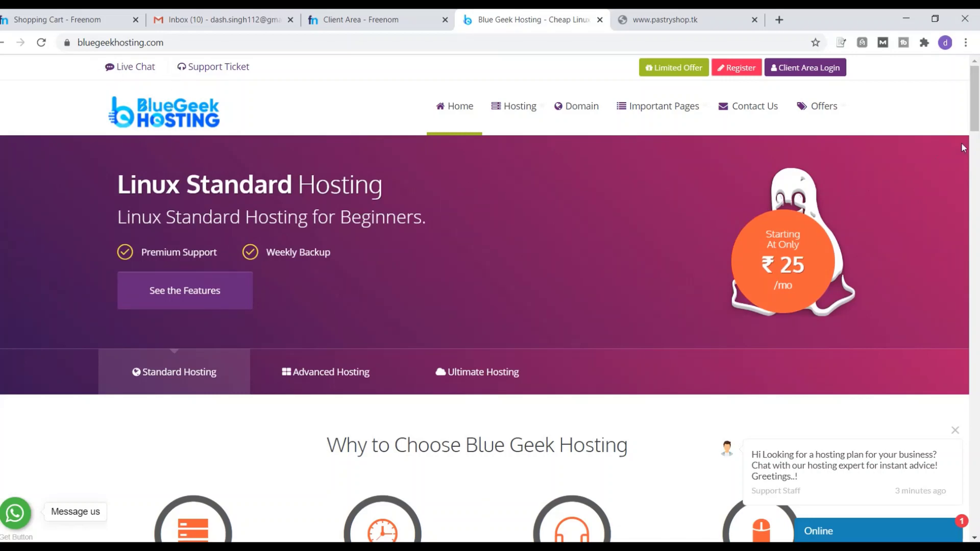
left_click_drag(976, 123, 977, 239)
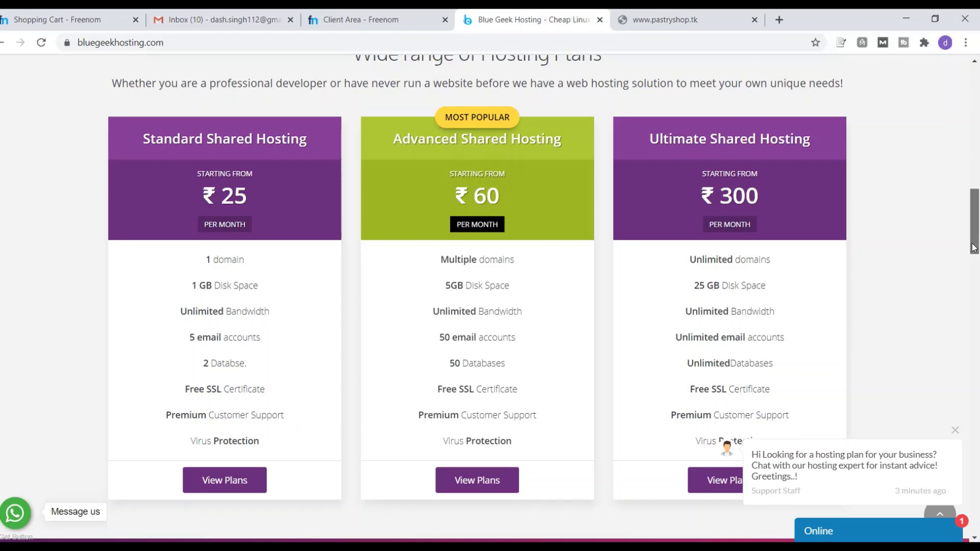
left_click_drag(973, 248, 974, 252)
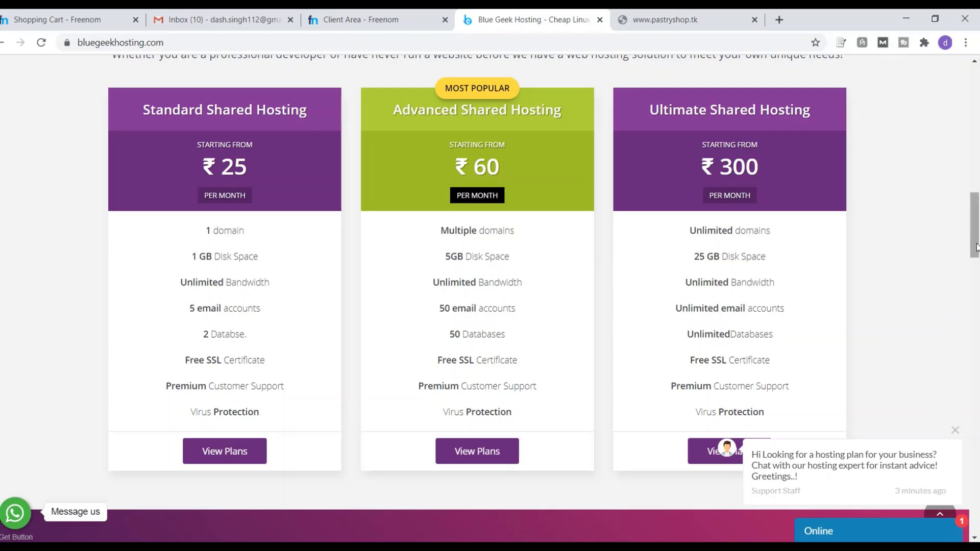
left_click_drag(976, 247, 975, 121)
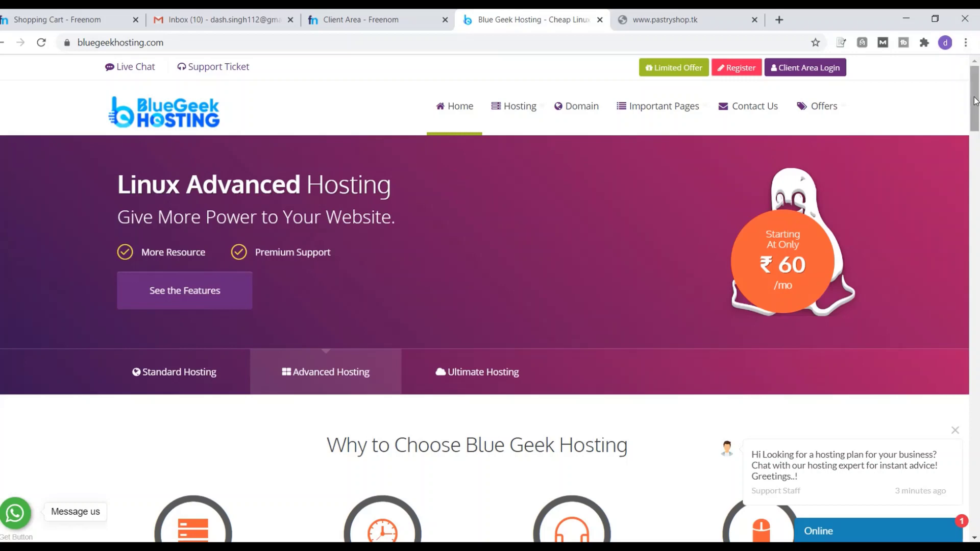
left_click_drag(974, 102, 976, 238)
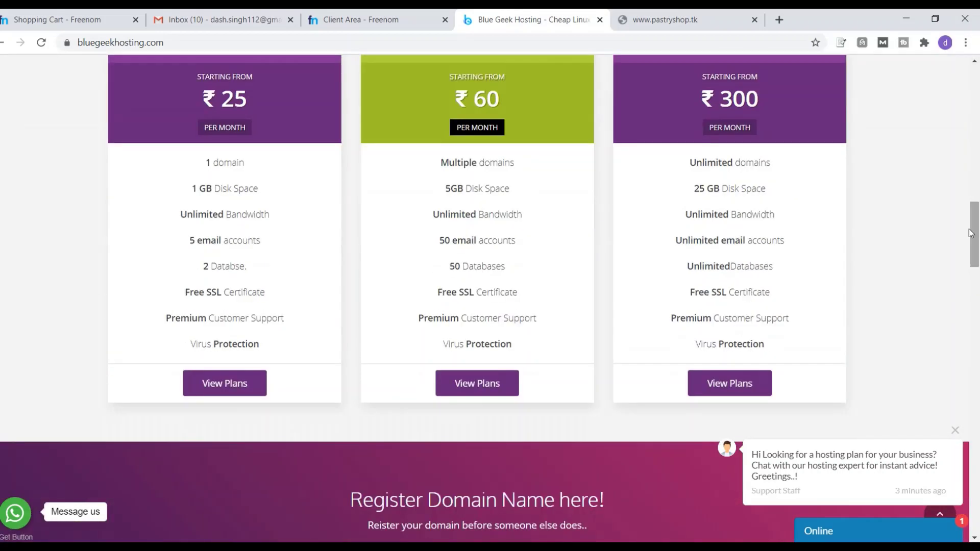
left_click(213, 384)
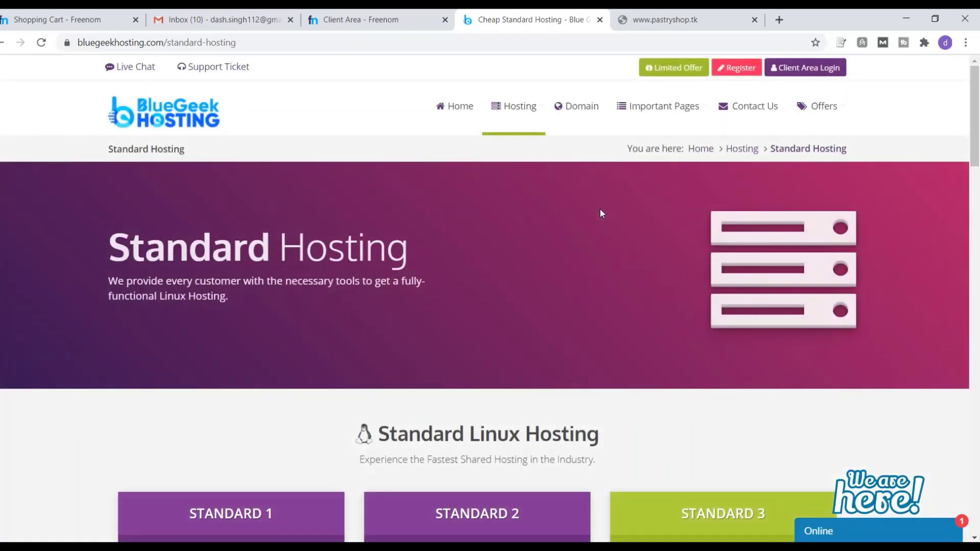
left_click_drag(977, 137, 978, 223)
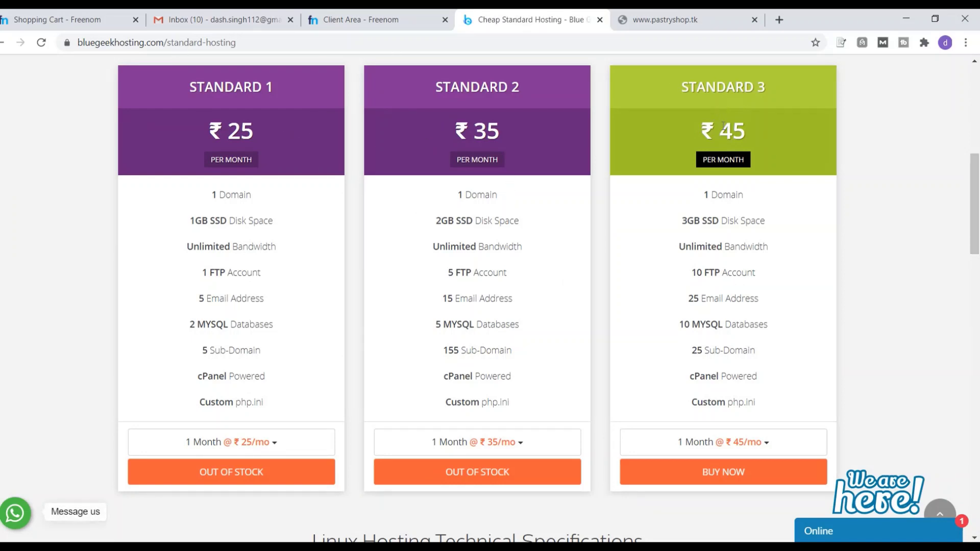
left_click(746, 476)
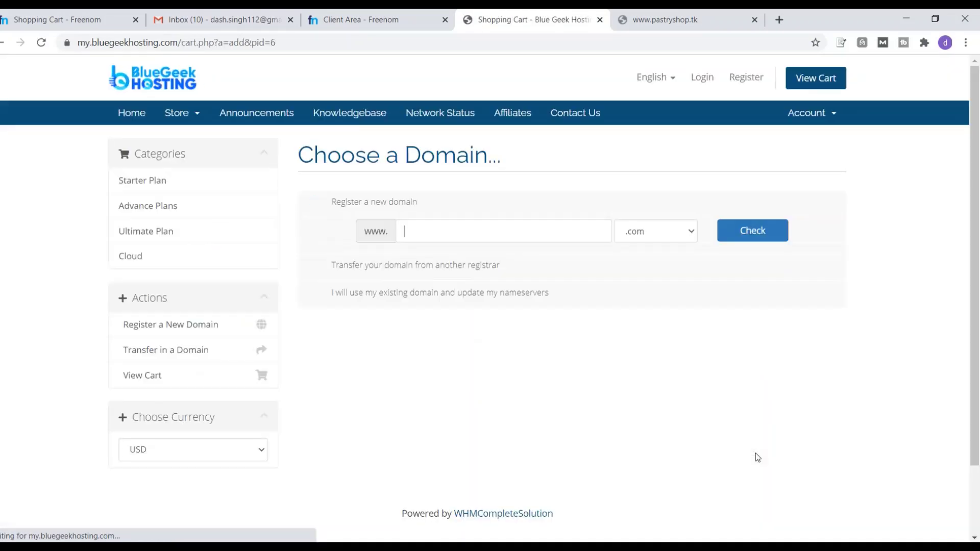
Check 'pastyshop' as a new domain, finding pastyshop.com unavailable
left_click(450, 231)
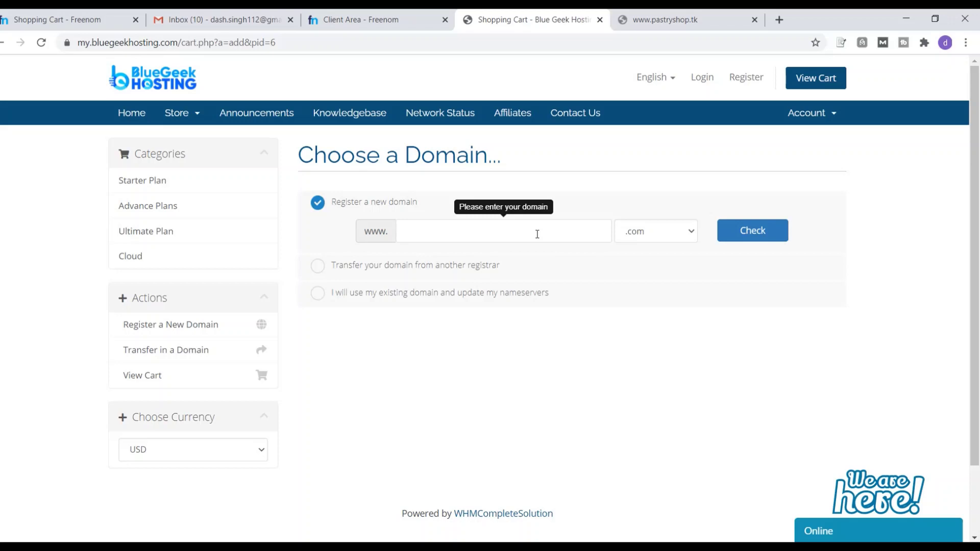
type("pastyshop")
left_click(782, 235)
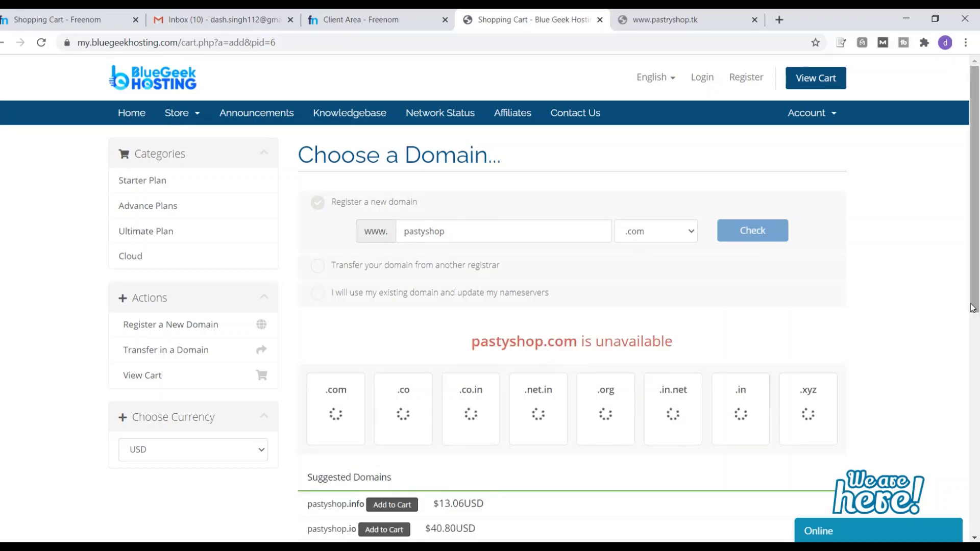
left_click_drag(978, 273, 978, 307)
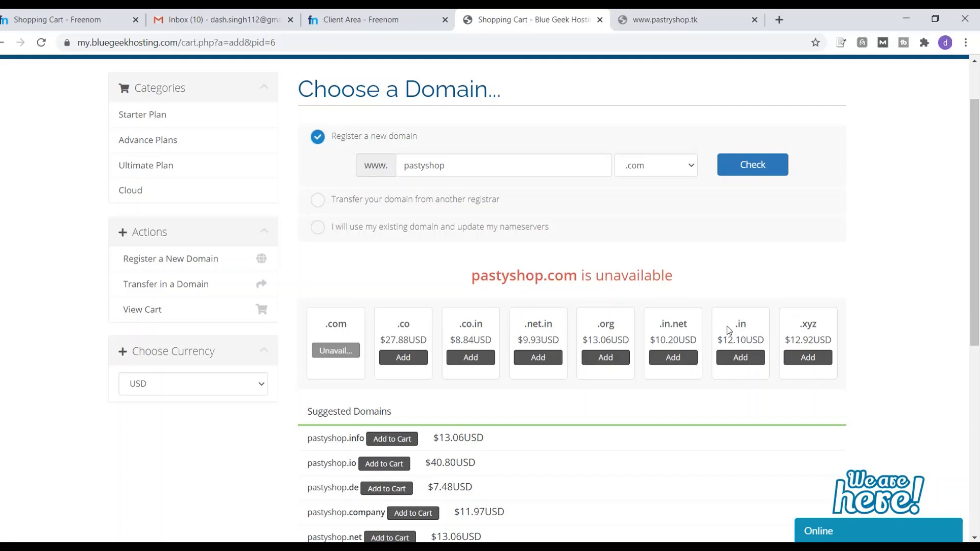
Glance at the Freenom domains and pastryshop.tk tabs, then return to the hosting cart
left_click(387, 13)
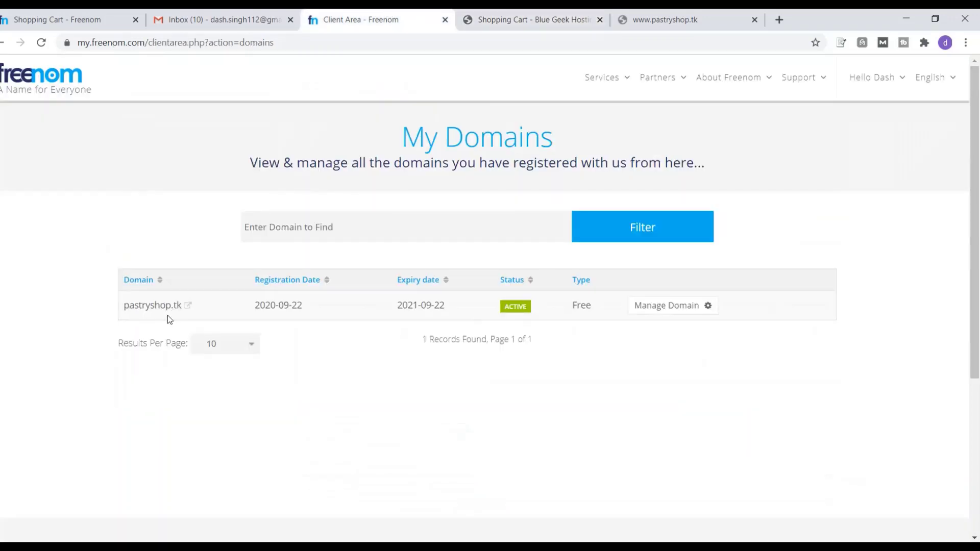
left_click(652, 15)
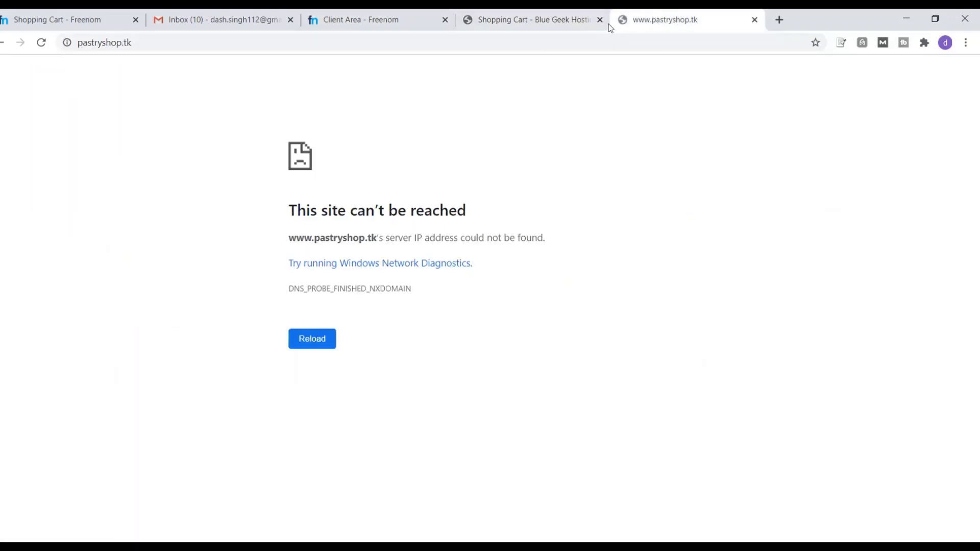
left_click(566, 17)
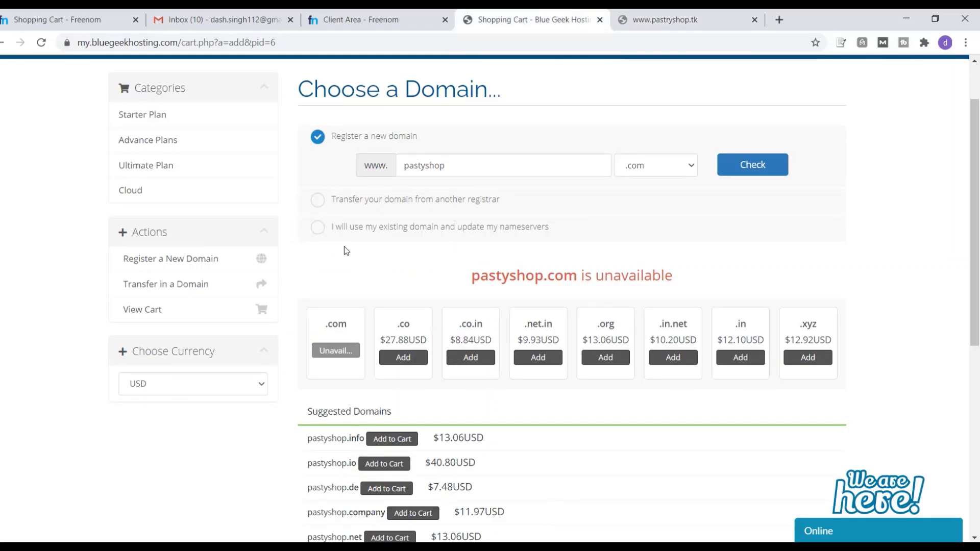
Use the existing domain pastryshop with the tk extension for the Standard 3 order
left_click(317, 226)
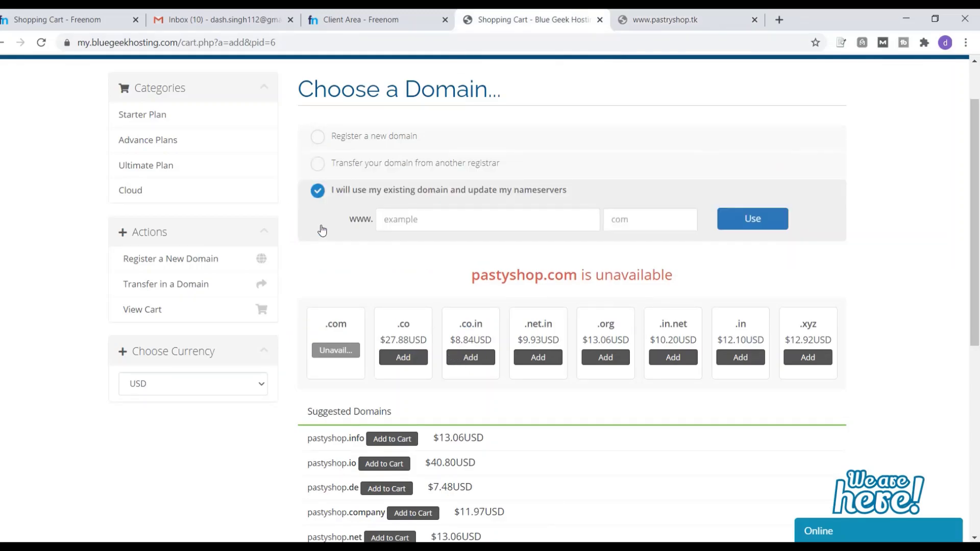
left_click(419, 220)
type("p")
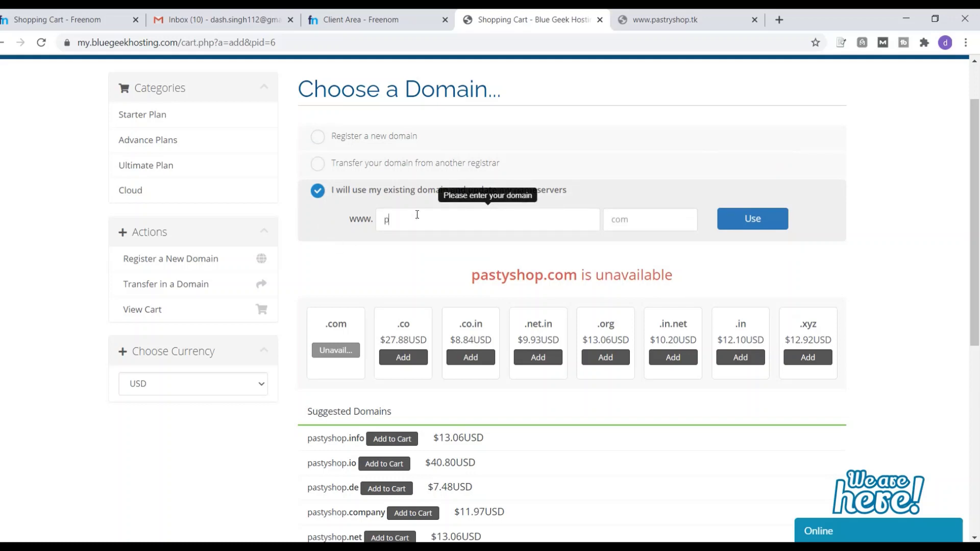
type("astryshop.tk")
key("BackSpace")
key("BackSpace")
left_click(641, 216)
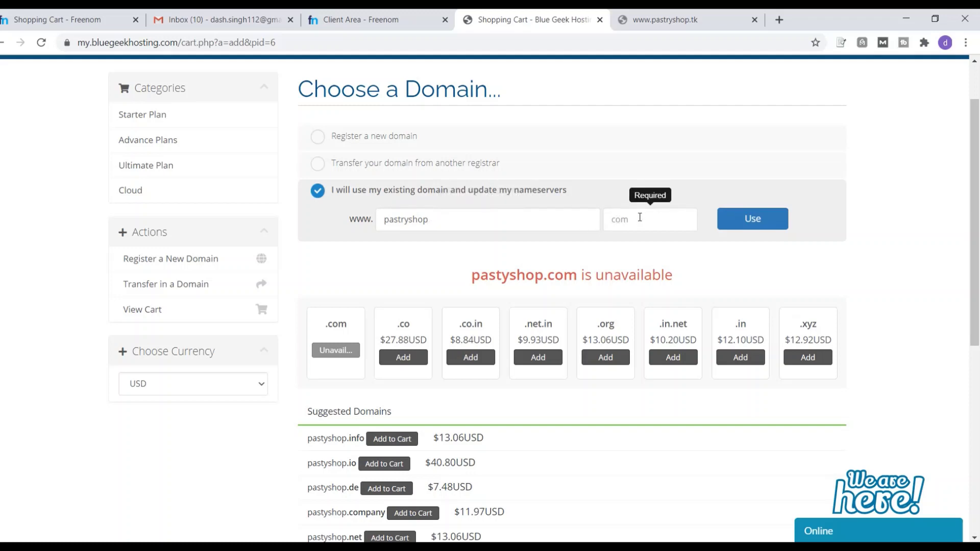
type("tk")
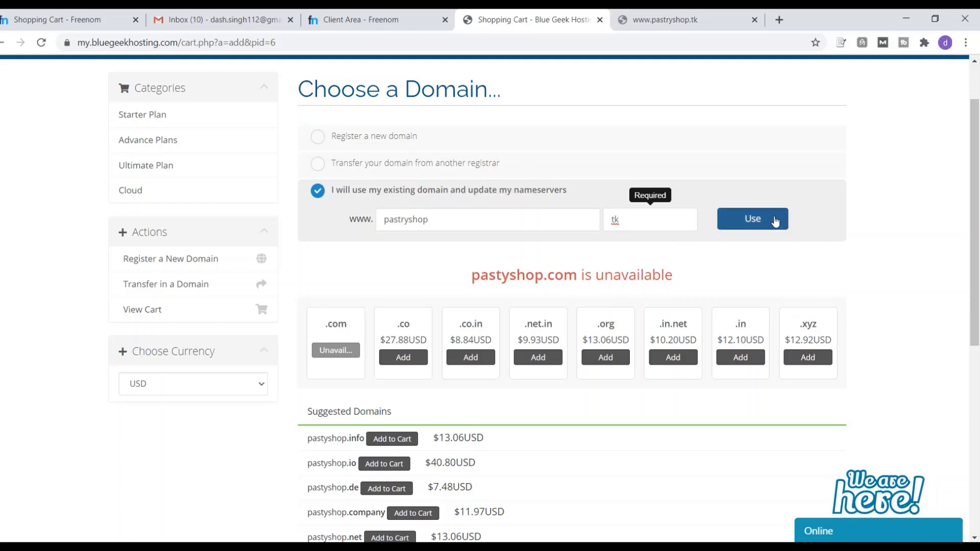
left_click(775, 221)
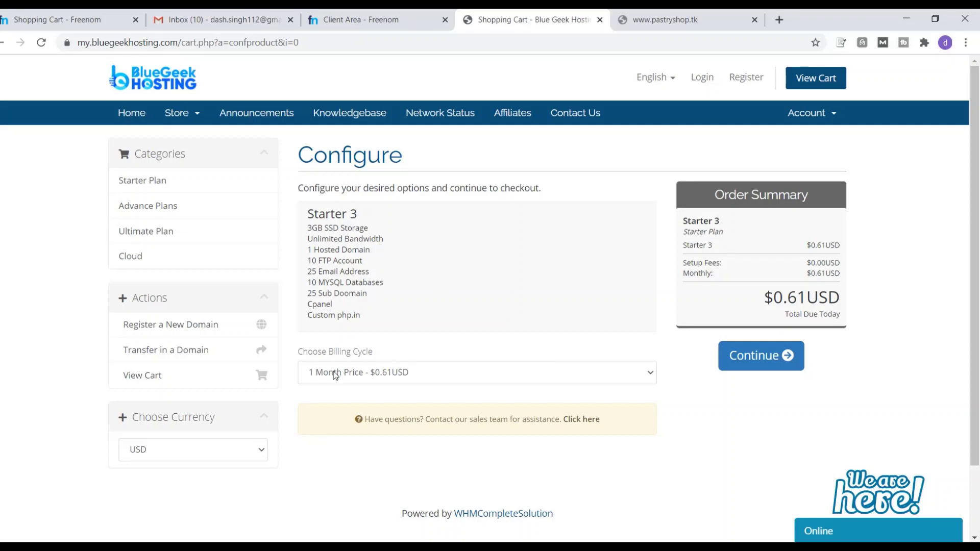
Keep the 1 Month billing cycle ($0.61USD) after trying 24 Month, and continue to review
left_click(573, 372)
left_click(459, 438)
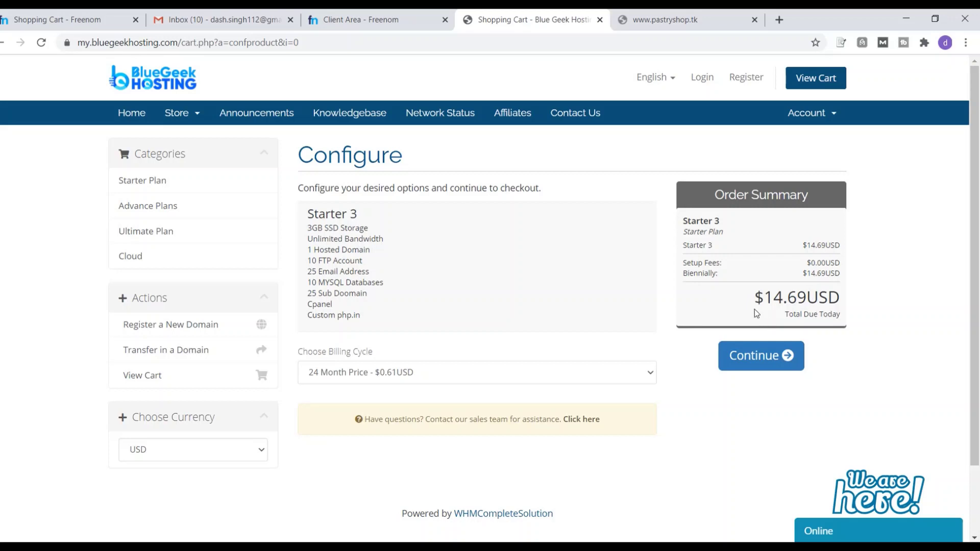
left_click(547, 377)
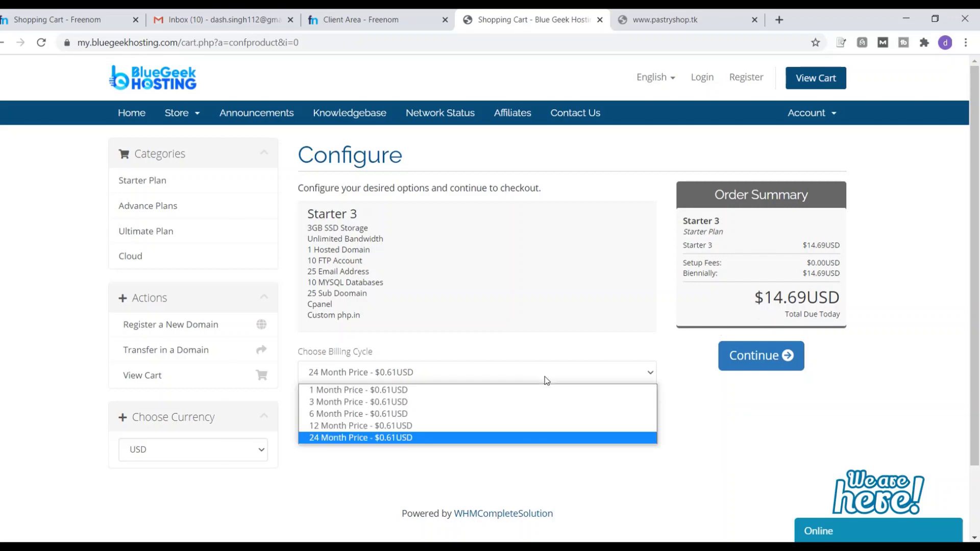
left_click(477, 390)
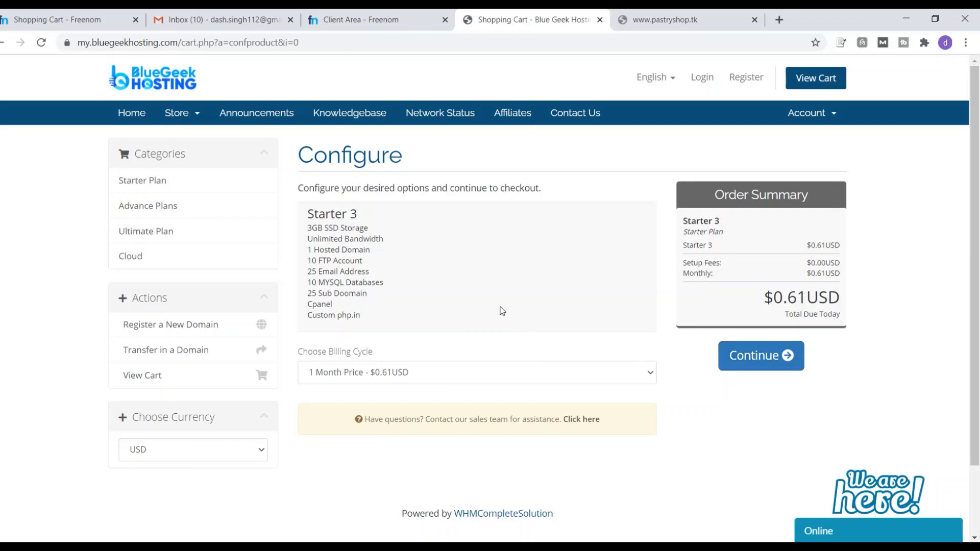
left_click(751, 360)
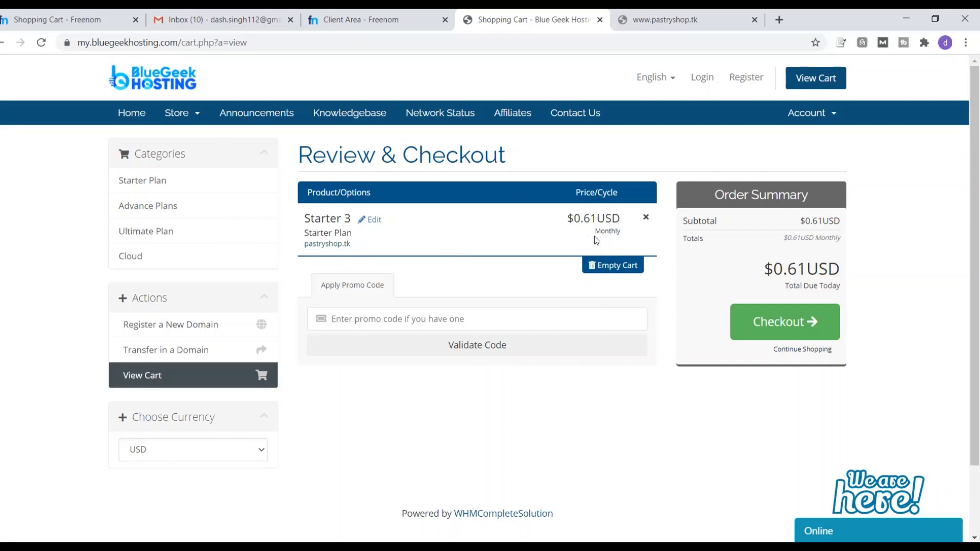
Check out the Starter 3 order and review the Order Confirmation page with its order number
left_click(788, 338)
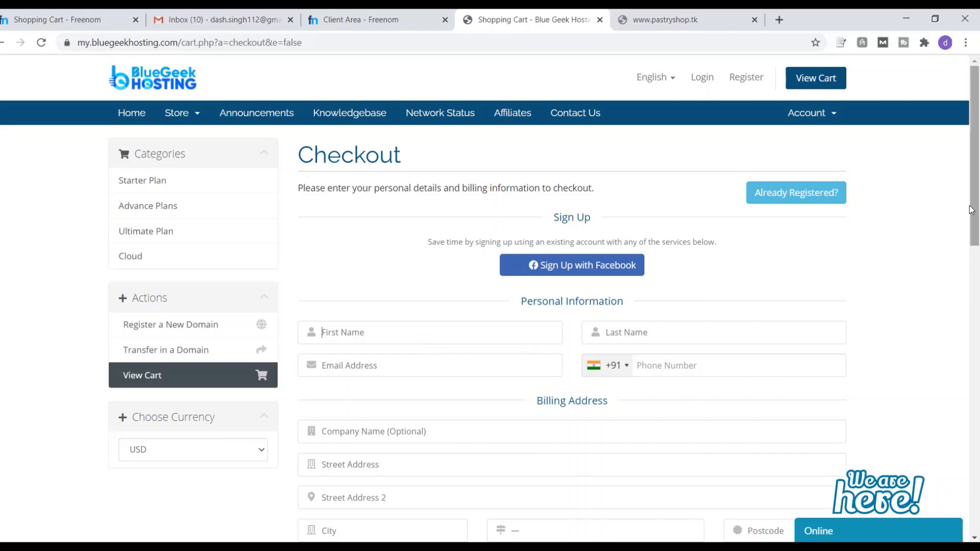
left_click_drag(976, 204, 978, 368)
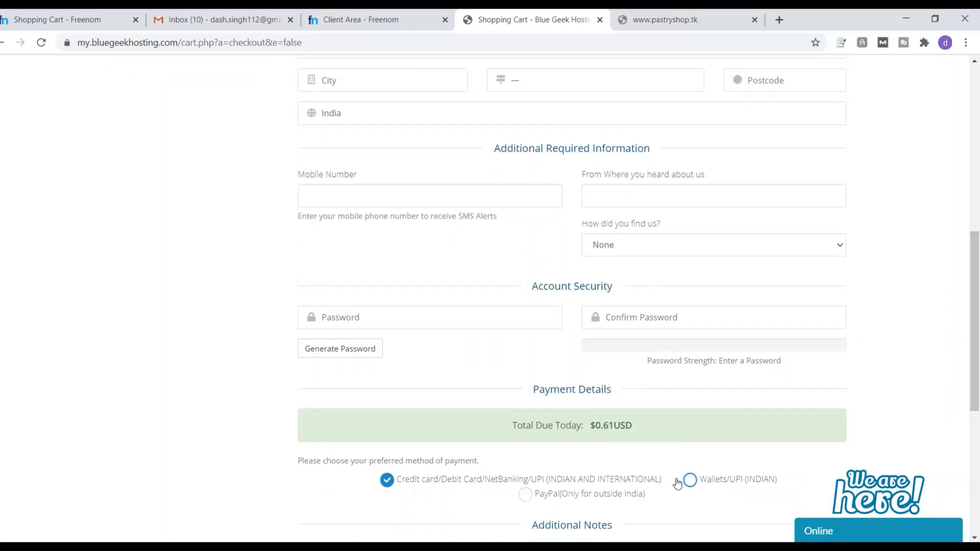
left_click_drag(975, 357, 979, 179)
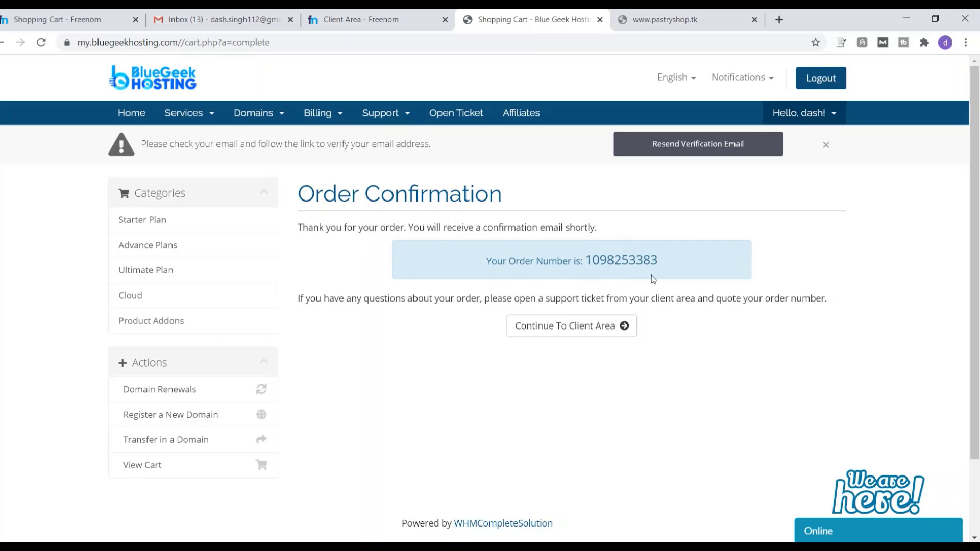
Continue to the client area showing pastryshop.tk active with nameservers ns1/ns2.bghserver.xyz
left_click(556, 328)
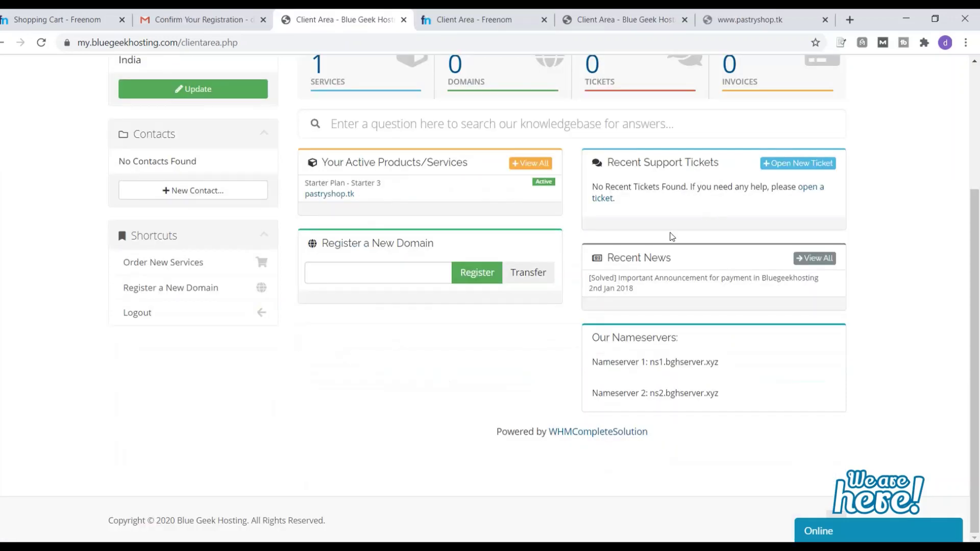
left_click(767, 28)
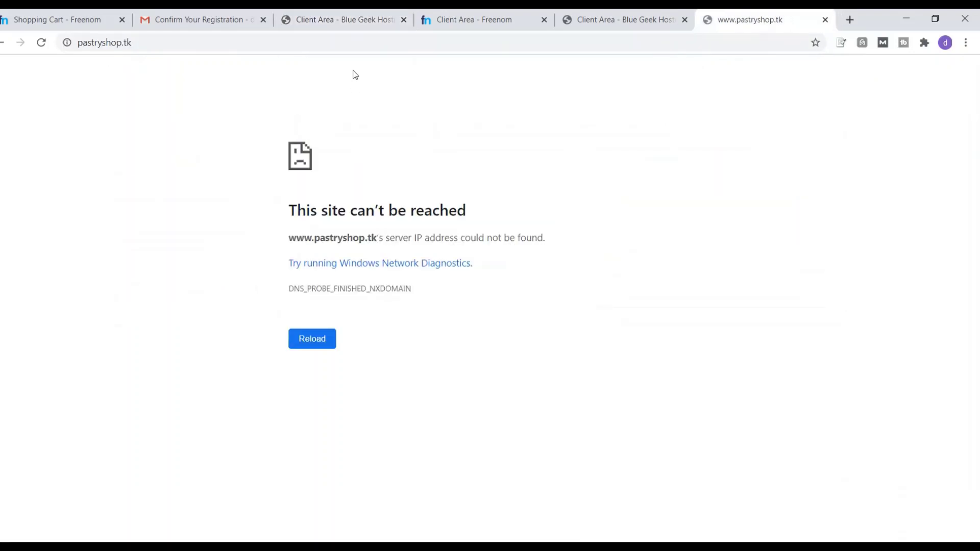
left_click(356, 43)
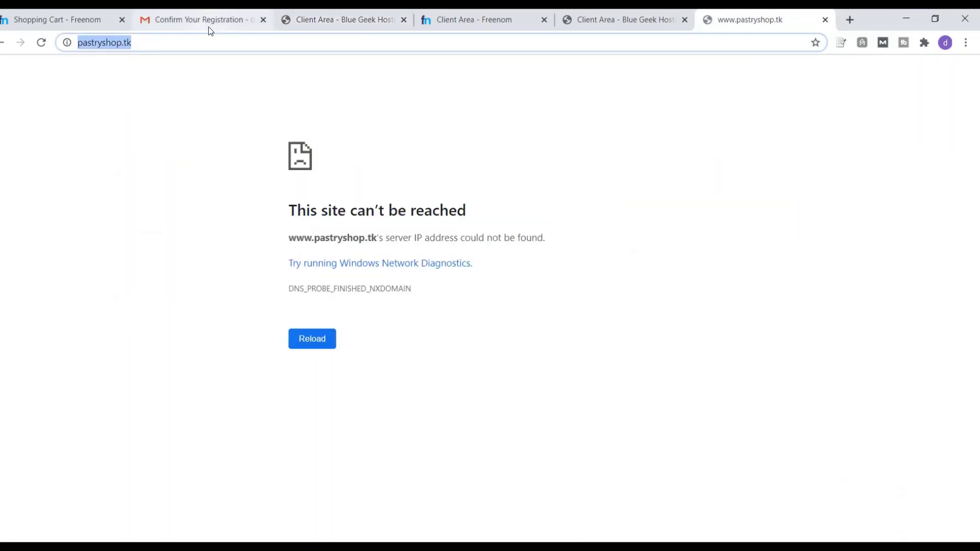
key("Escape")
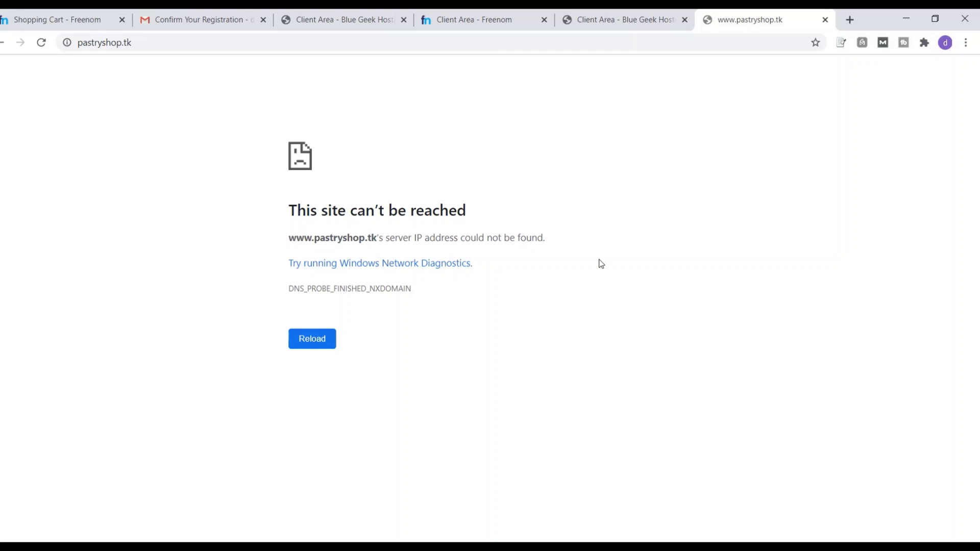
key("F5")
key("ctrl+shift+Tab")
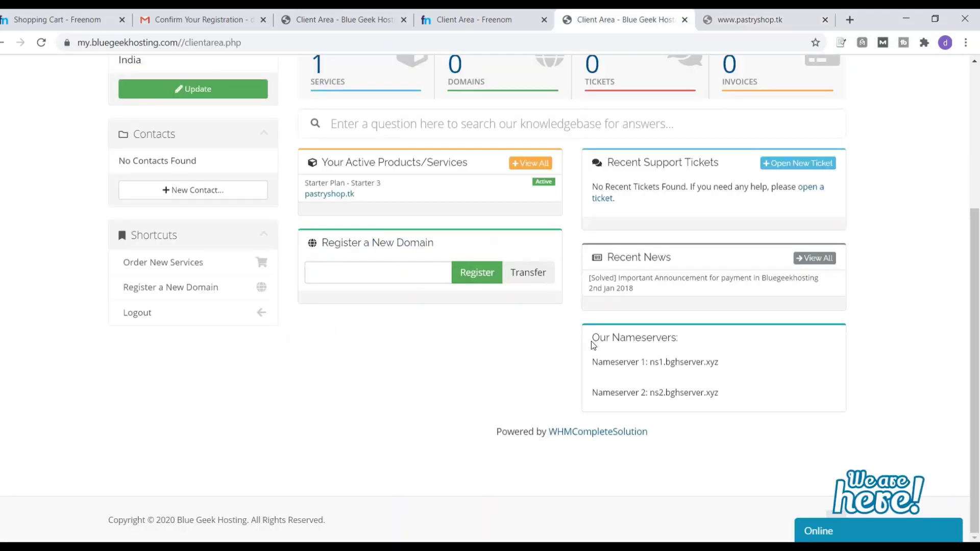
Open the Nameservers settings under Management Tools for pastryshop.tk in Freenom
left_click(485, 20)
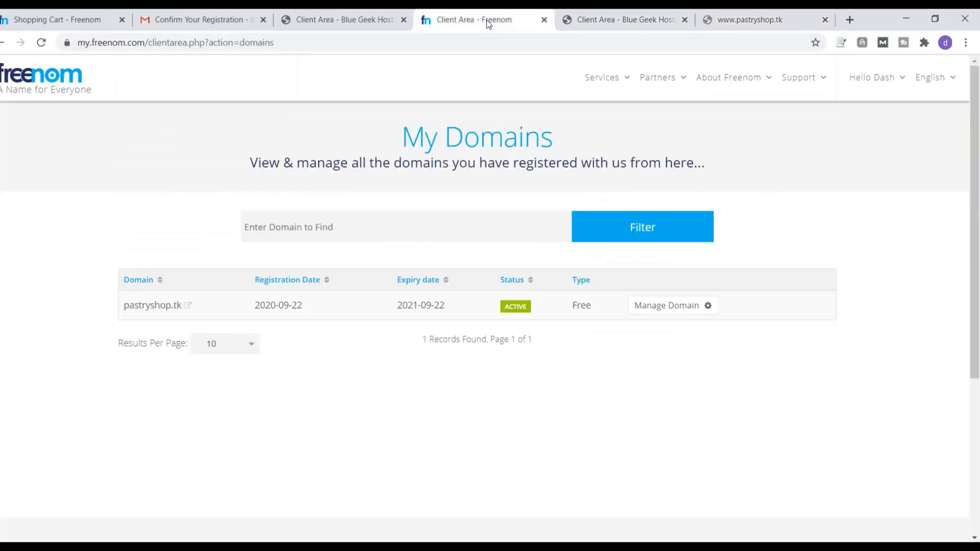
left_click(685, 313)
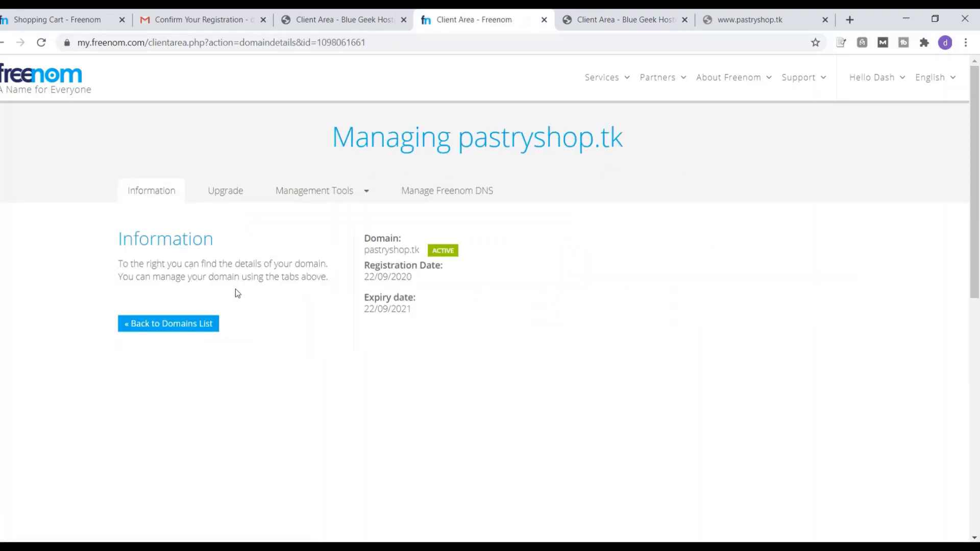
left_click(359, 194)
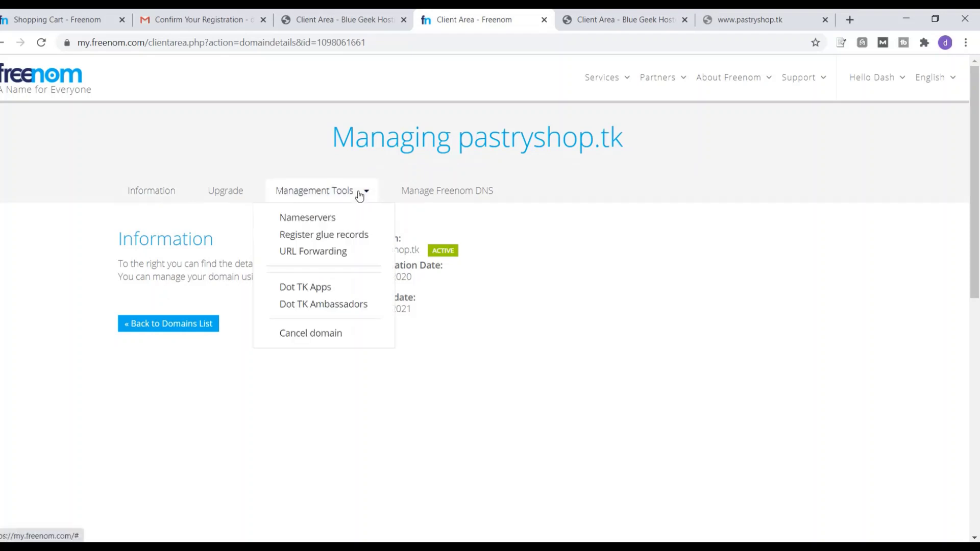
left_click(313, 220)
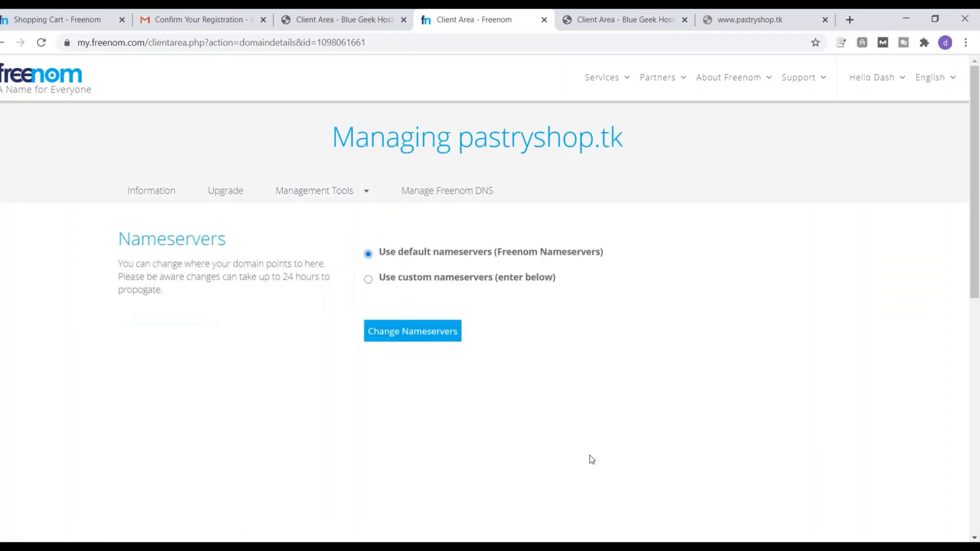
Switch to custom nameservers NS1.BGHSERVER.XYZ and NS2.BGHSERVER.XYZ and save the change
left_click(369, 280)
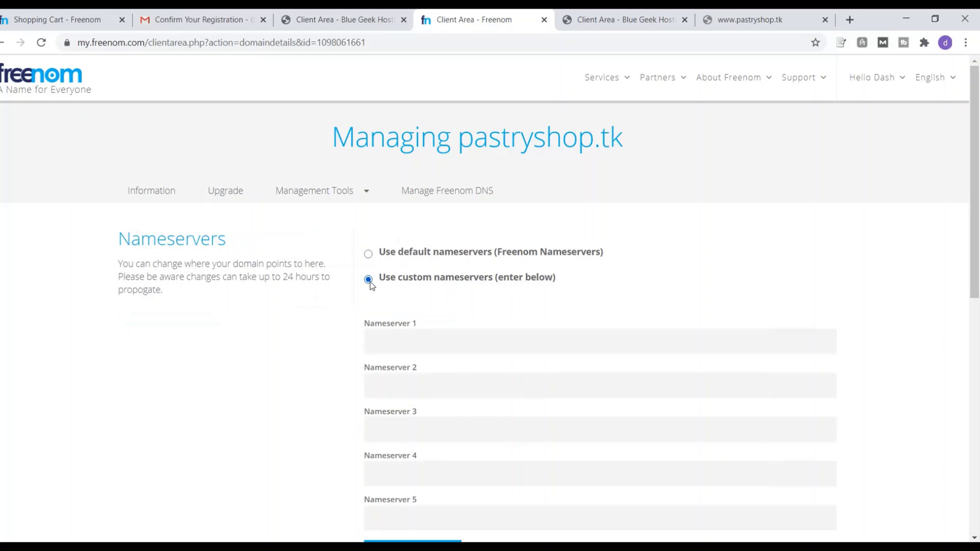
left_click(430, 351)
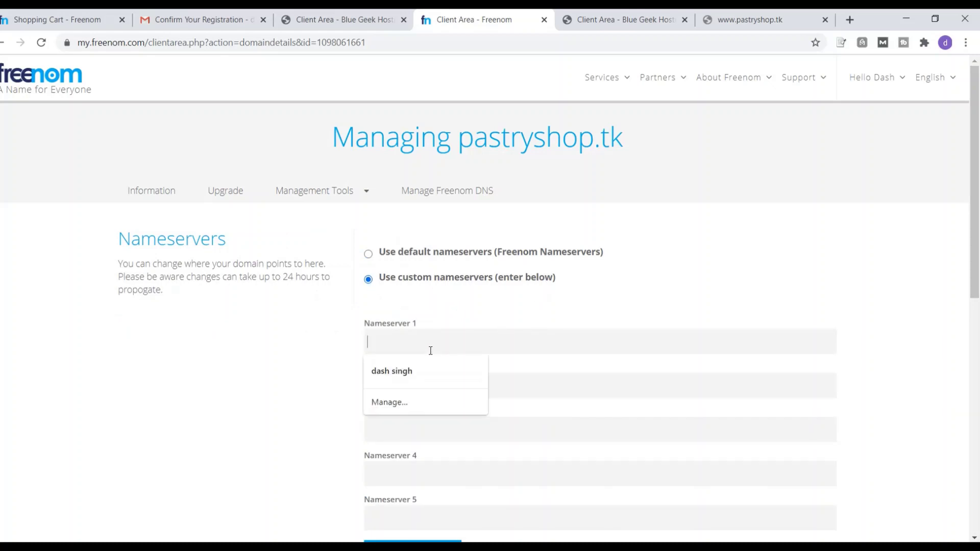
left_click(499, 307)
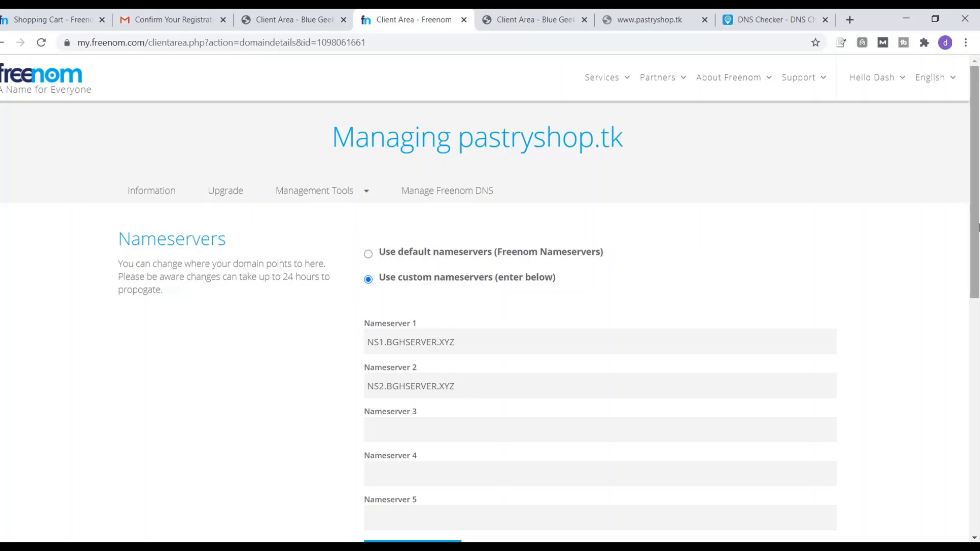
scroll(470, 389, "down", 3)
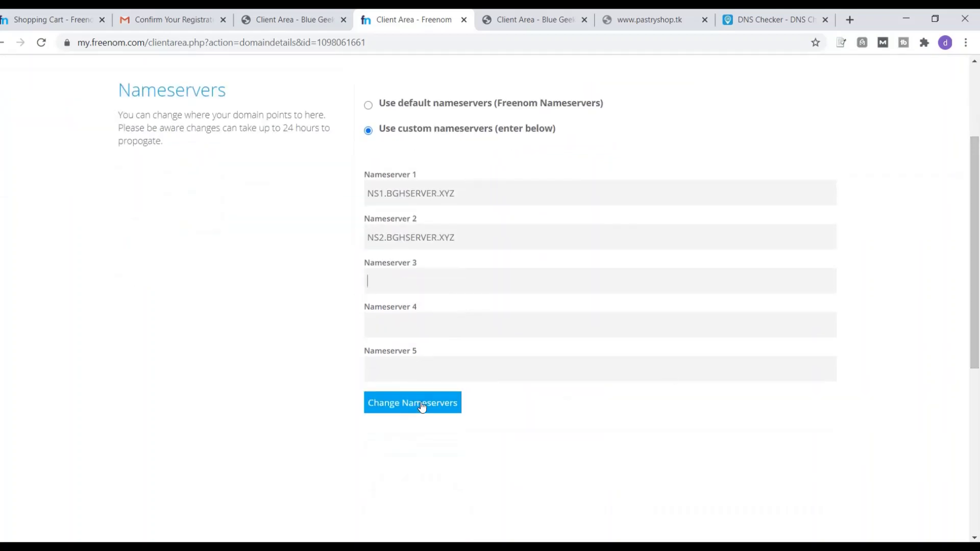
left_click(421, 406)
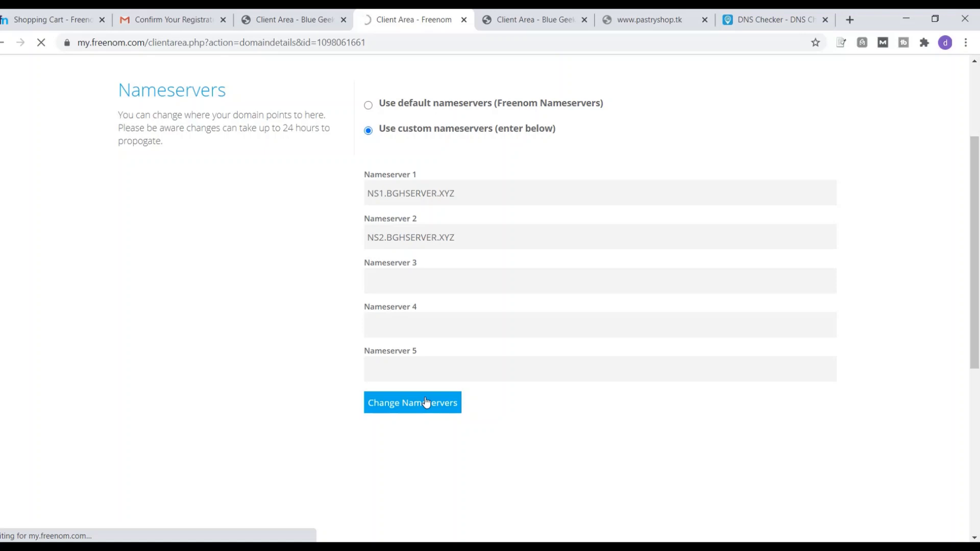
scroll(492, 372, "up", 3)
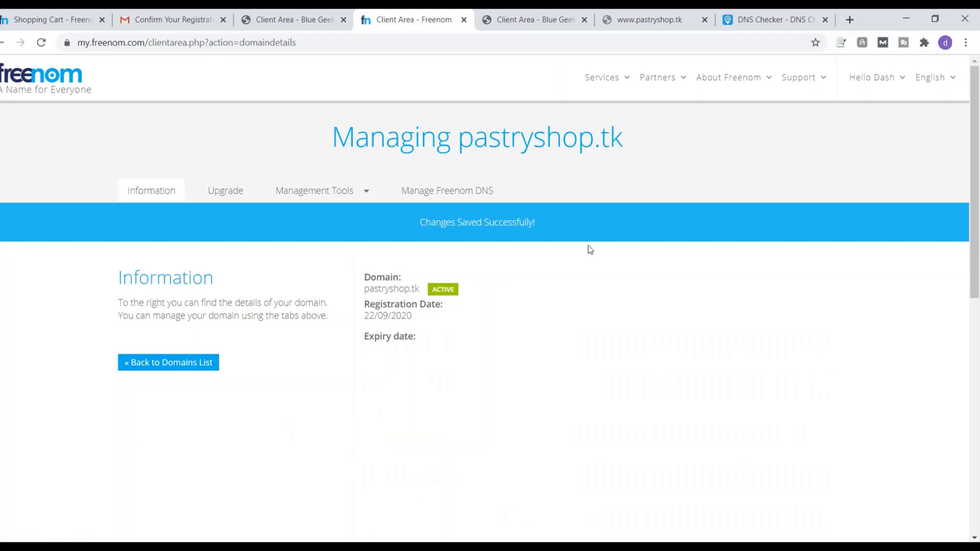
Reopen pastryshop.tk's Nameservers settings to confirm both custom nameservers were stored
left_click(207, 365)
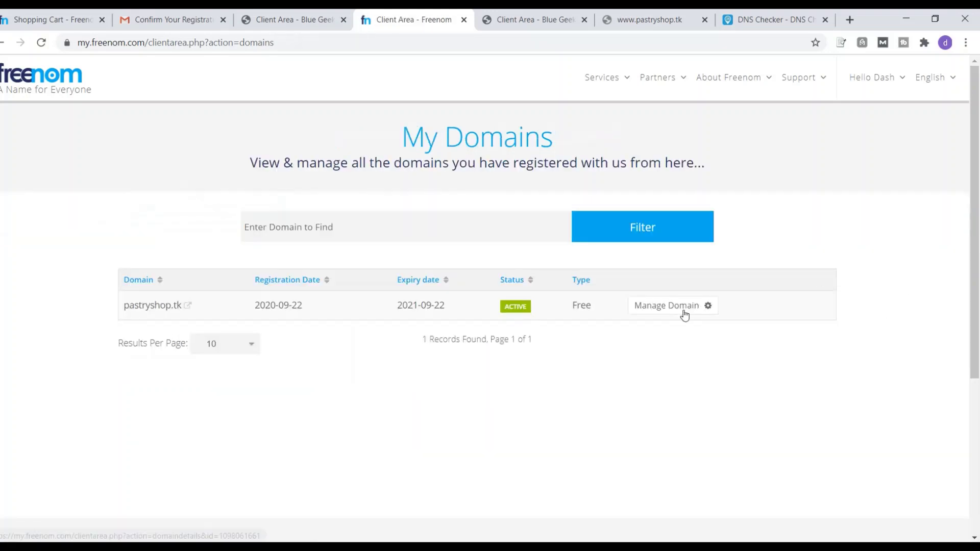
left_click(685, 312)
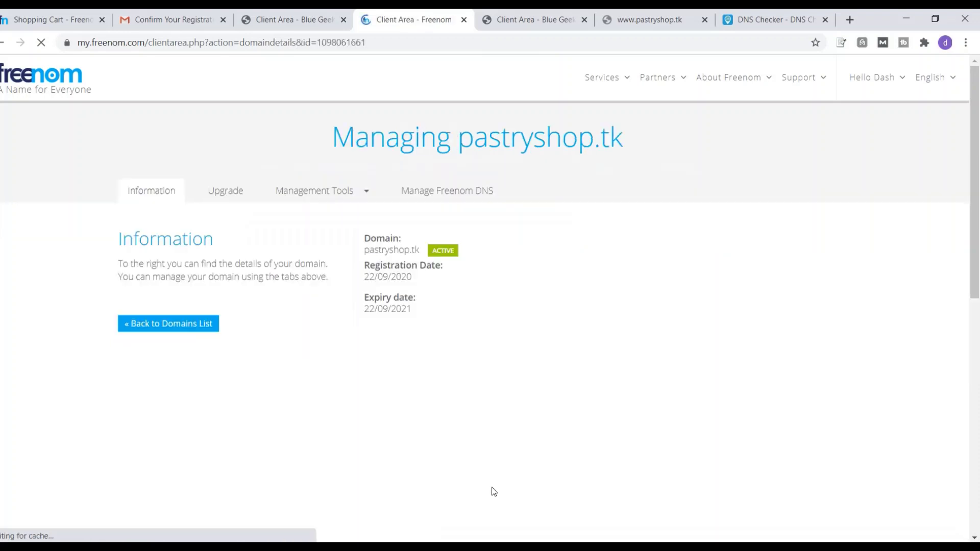
left_click(329, 198)
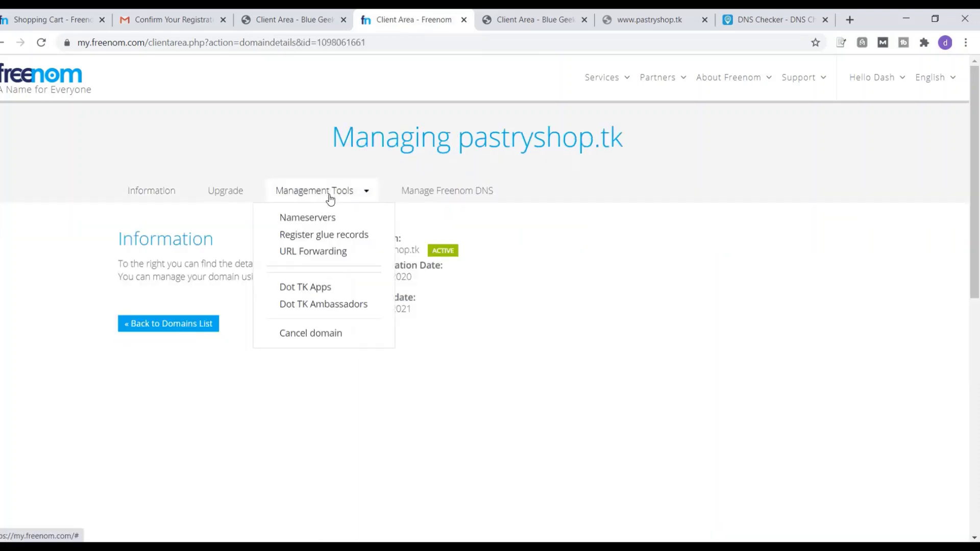
left_click(317, 219)
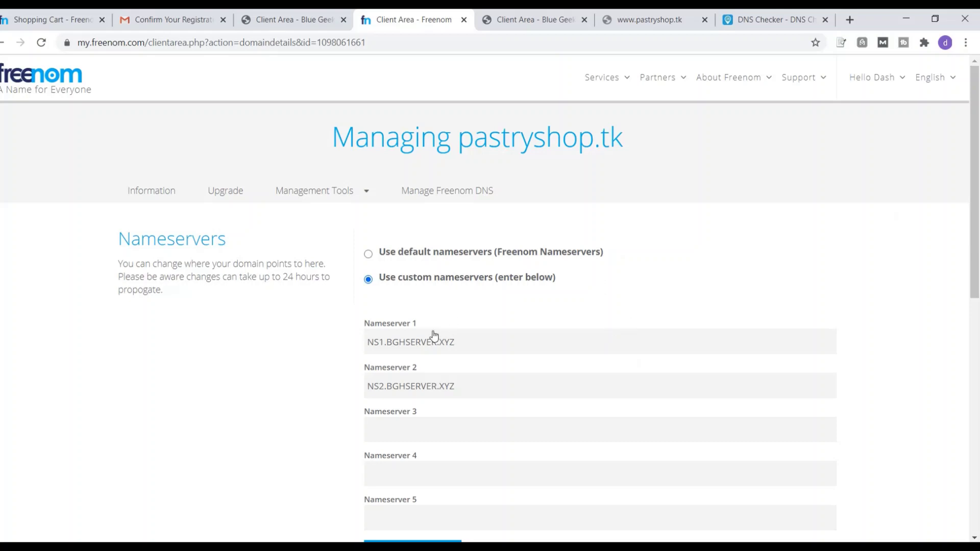
left_click(758, 21)
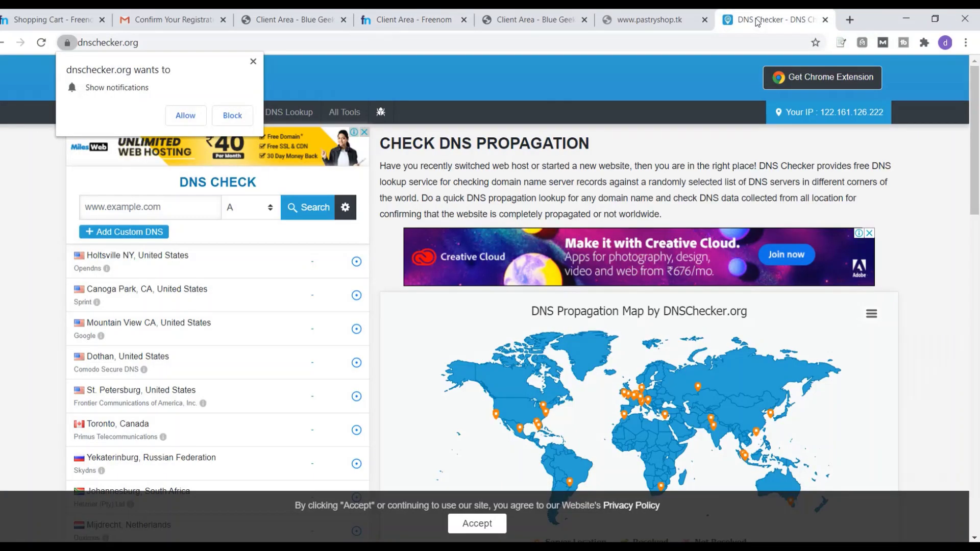
Block notifications and run an A-record check for pastryshop.tk, resolving only in St. Petersburg
left_click(238, 119)
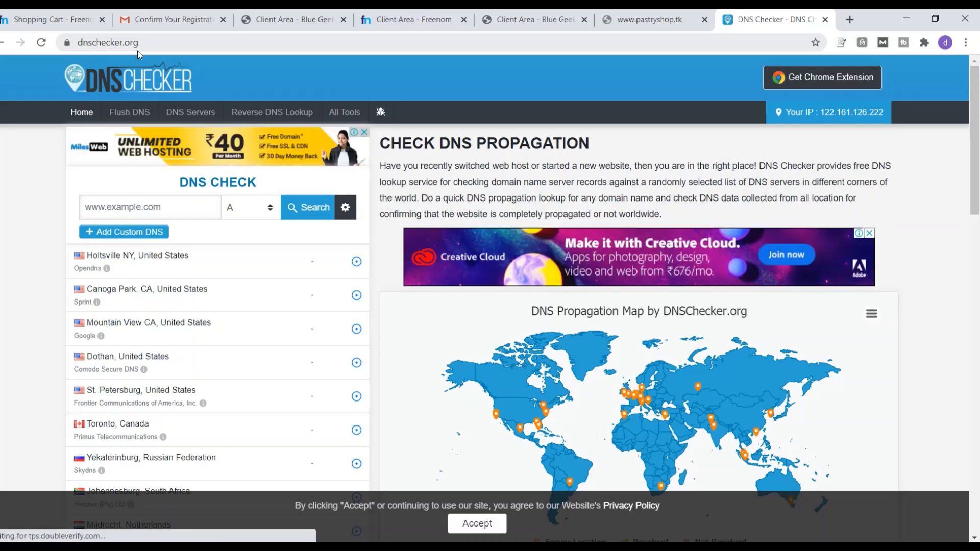
left_click(157, 212)
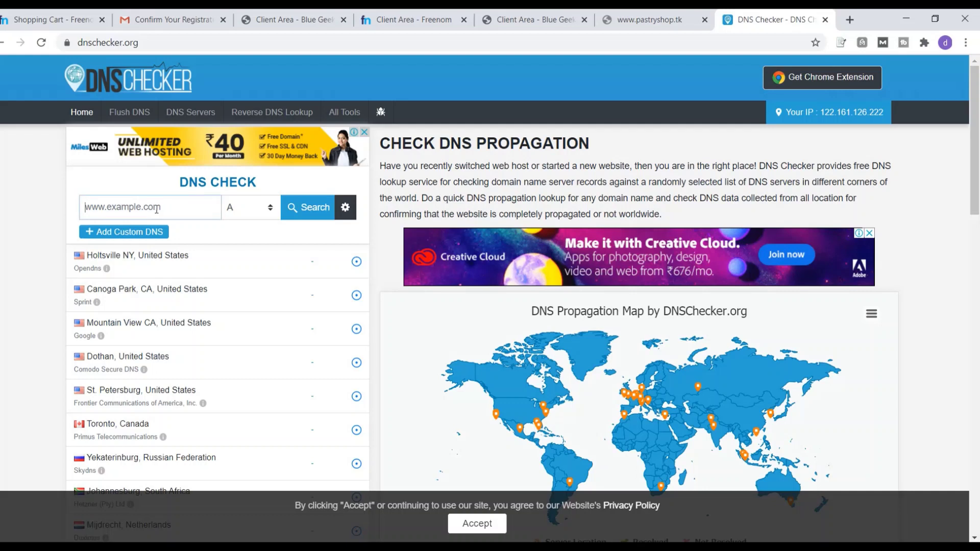
type("pastryshop.tk")
left_click(316, 213)
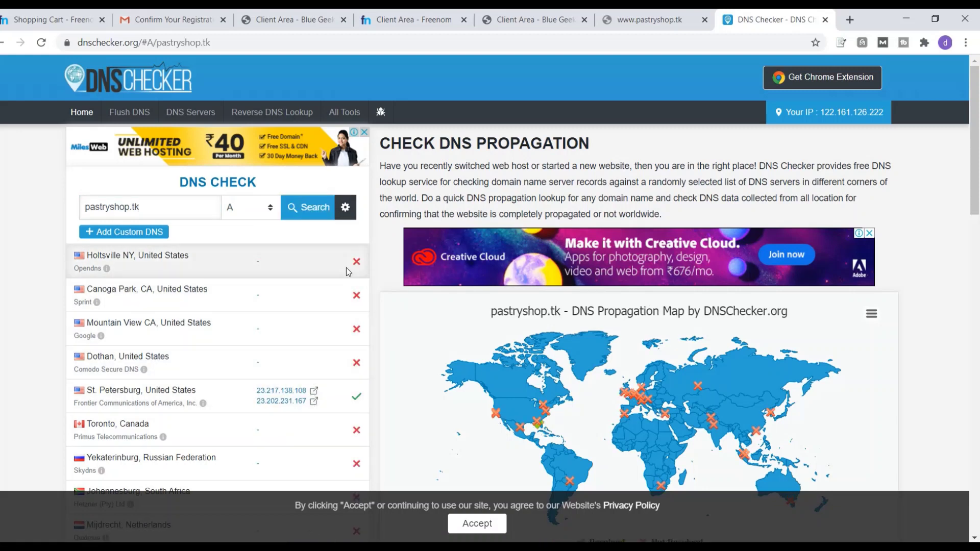
scroll(314, 396, "down", 5)
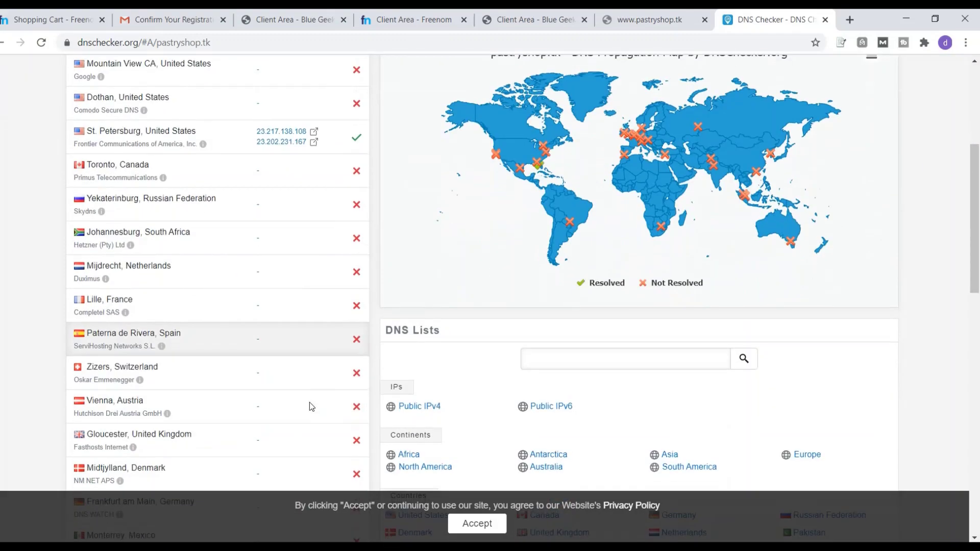
scroll(309, 403, "up", 5)
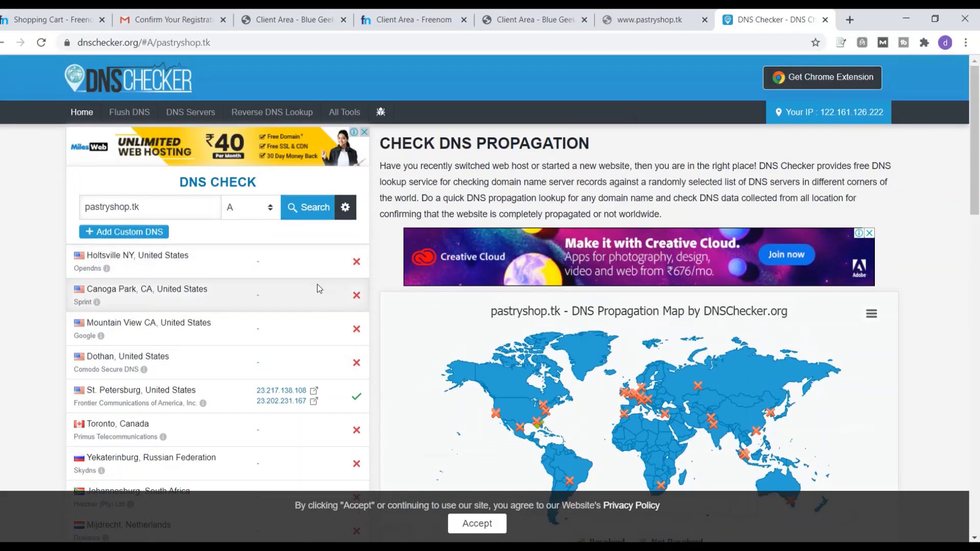
scroll(306, 335, "down", 2)
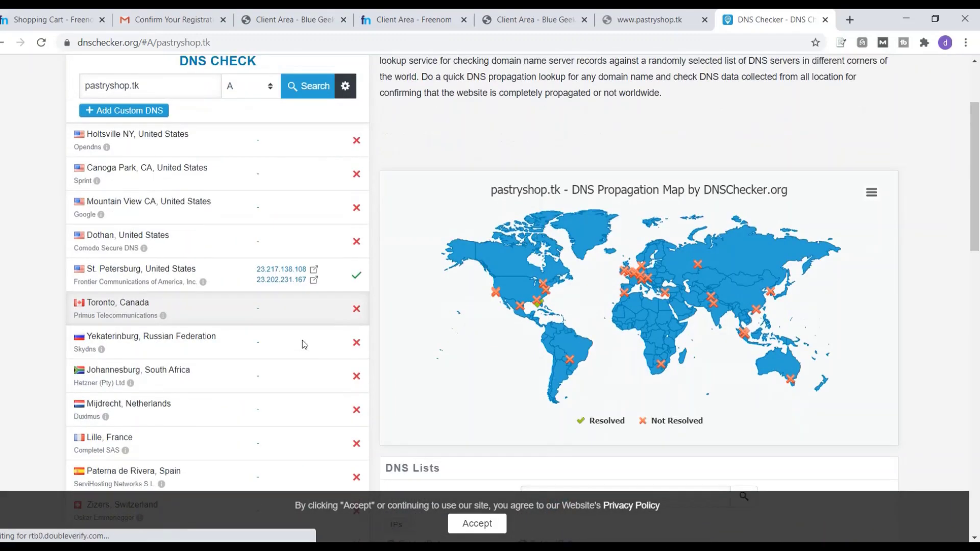
scroll(302, 340, "down", 4)
scroll(316, 380, "down", 2)
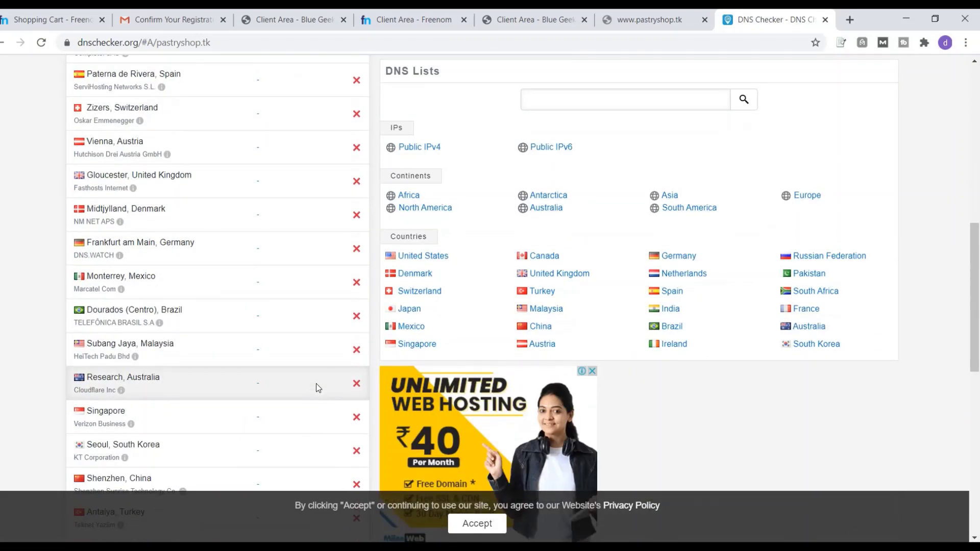
scroll(316, 384, "up", 10)
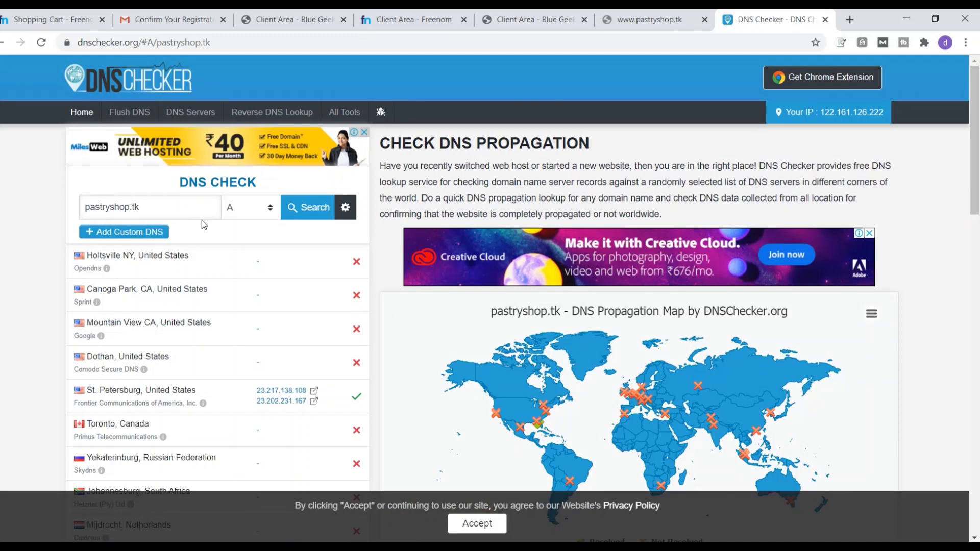
left_click(266, 209)
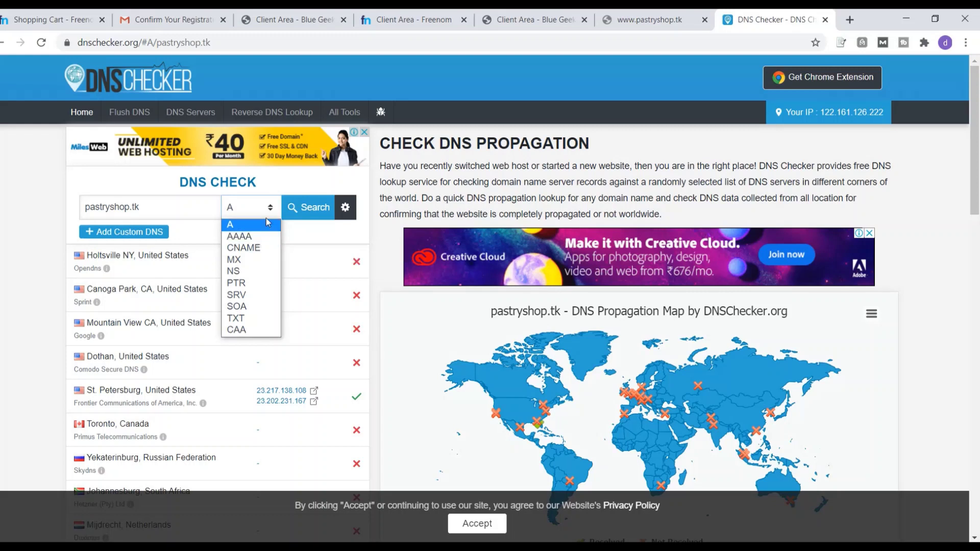
Search pastryshop.tk with record type NS and scroll the server results
left_click(244, 276)
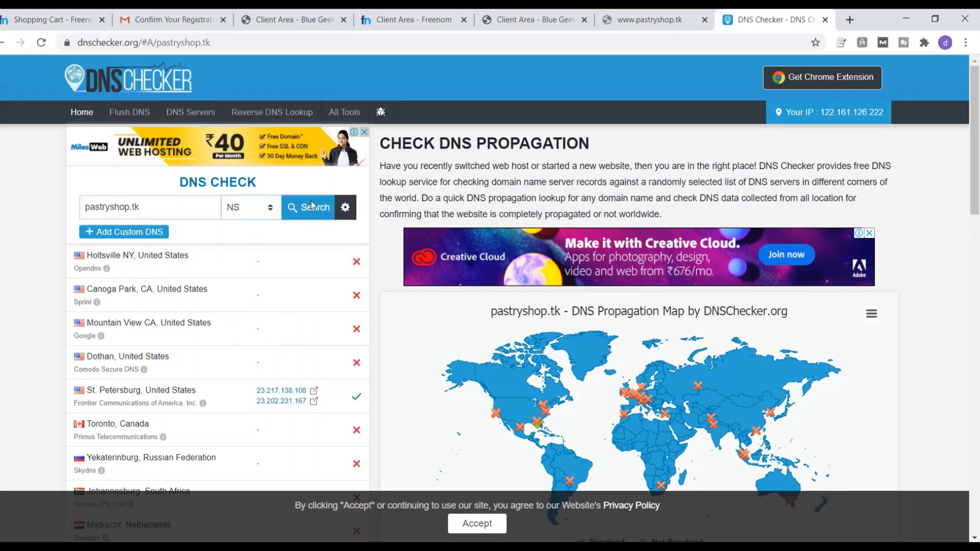
left_click(309, 208)
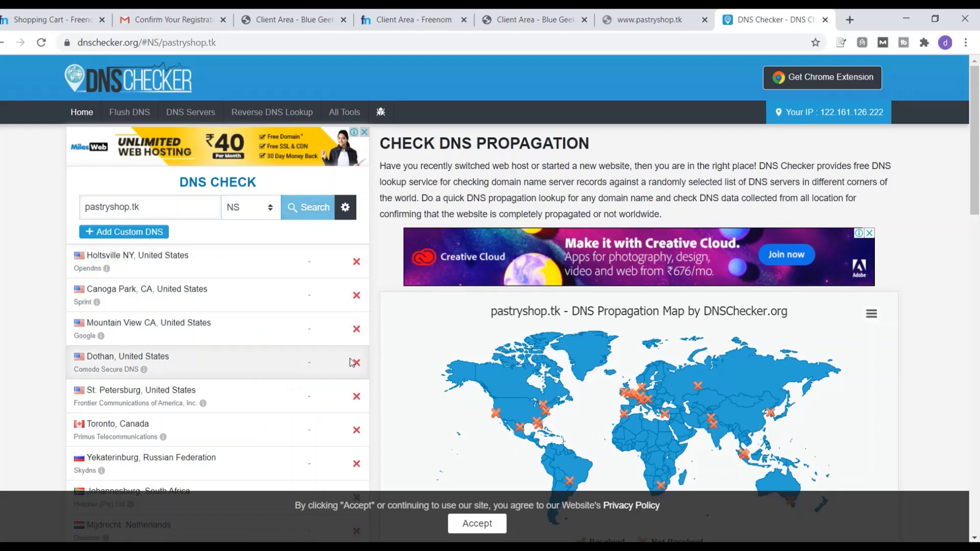
scroll(298, 357, "down", 2)
scroll(300, 378, "down", 5)
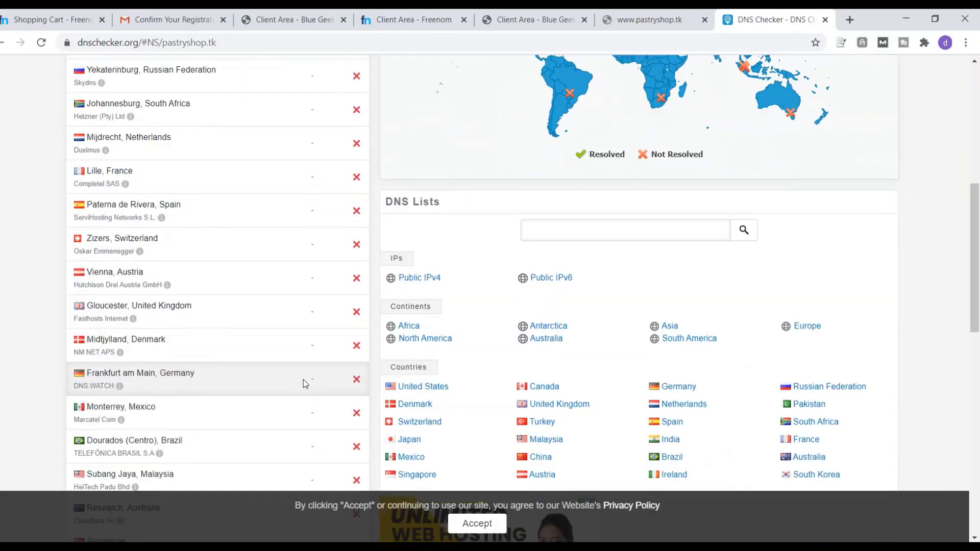
scroll(302, 383, "up", 8)
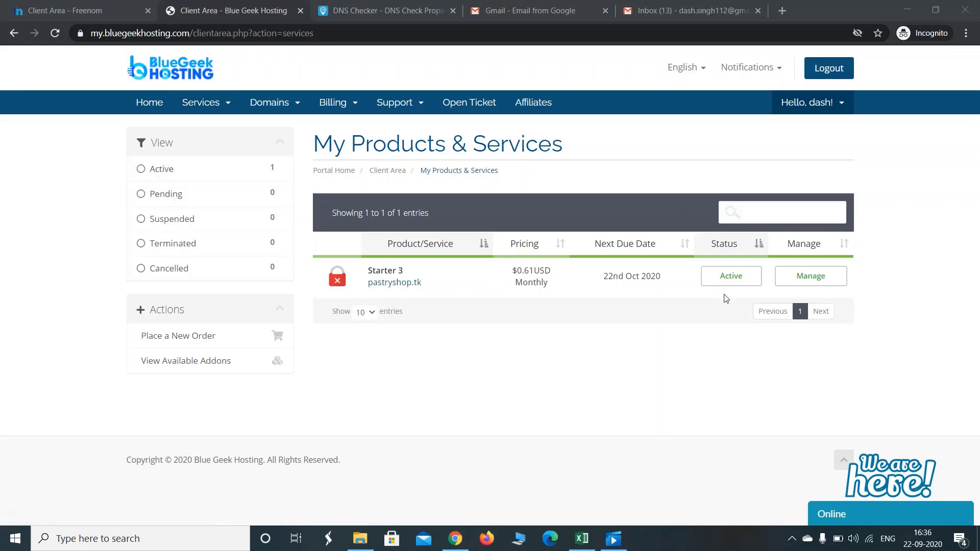
Open the pastryshop.tk Starter 3 service details and log in to its cPanel
left_click(809, 280)
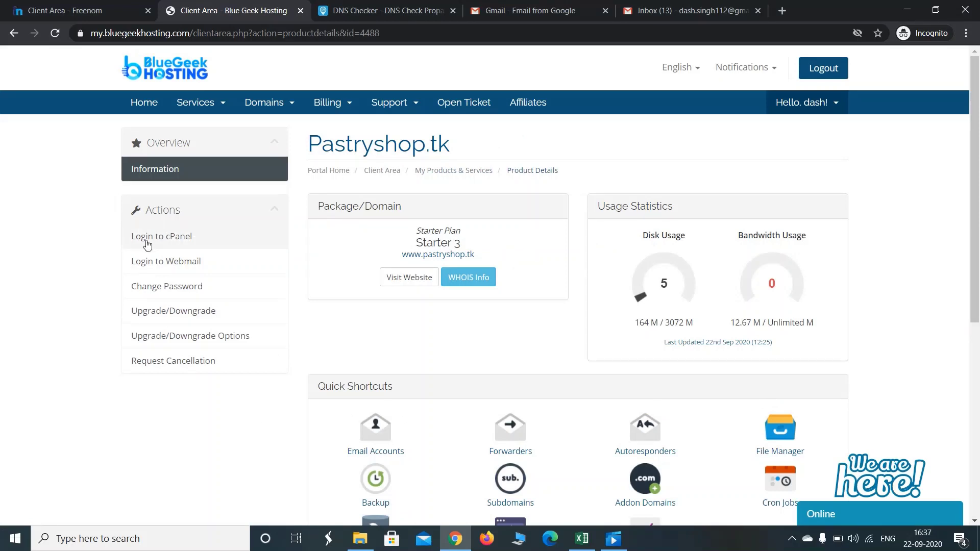
left_click(147, 242)
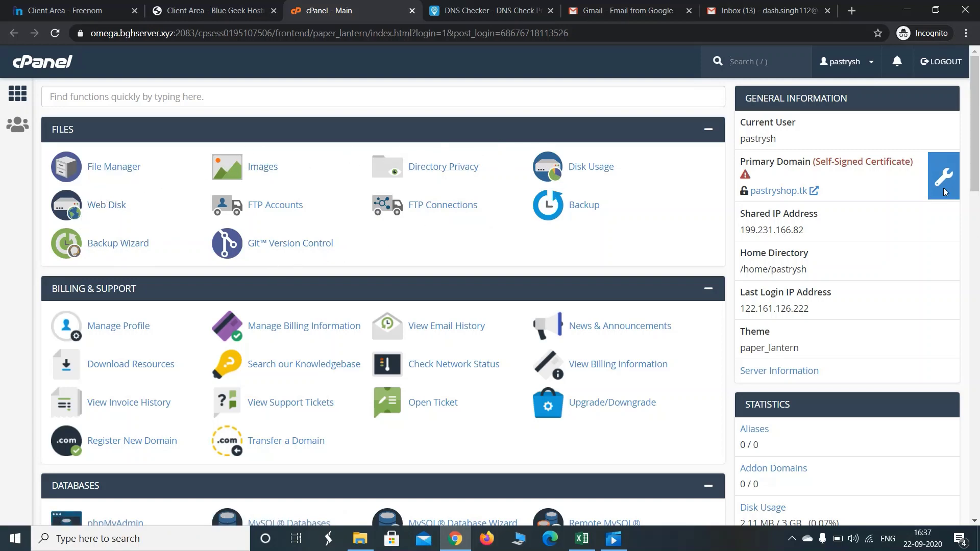
left_click_drag(975, 158, 978, 211)
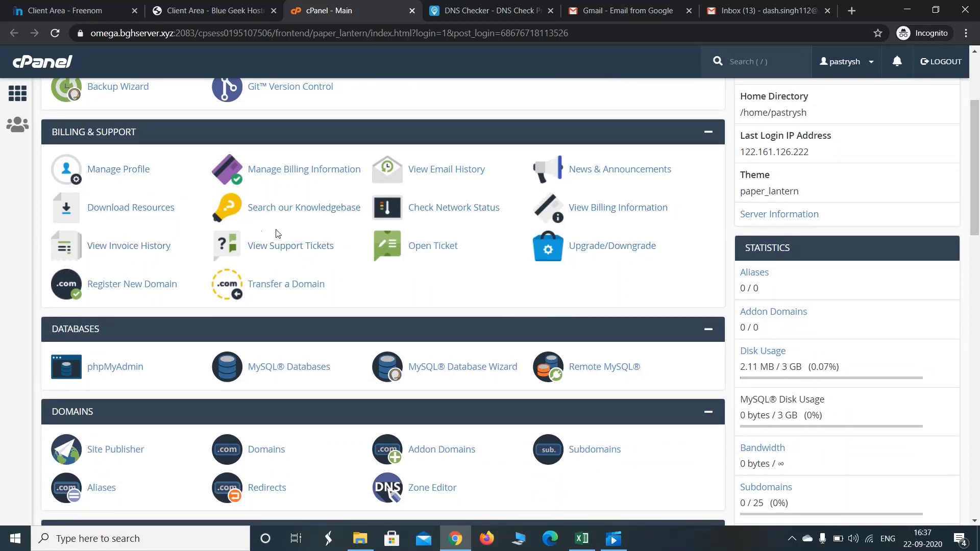
left_click_drag(977, 191, 978, 237)
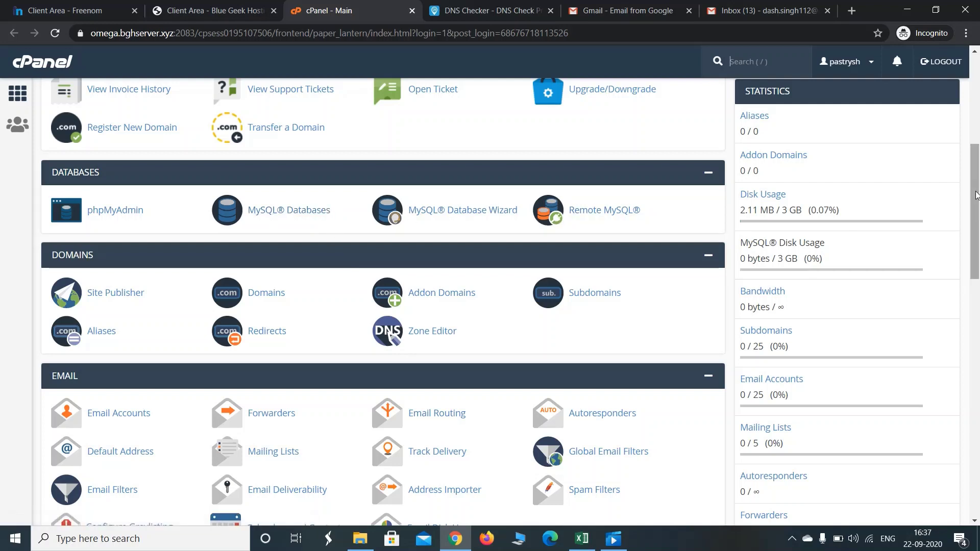
left_click_drag(978, 194, 979, 235)
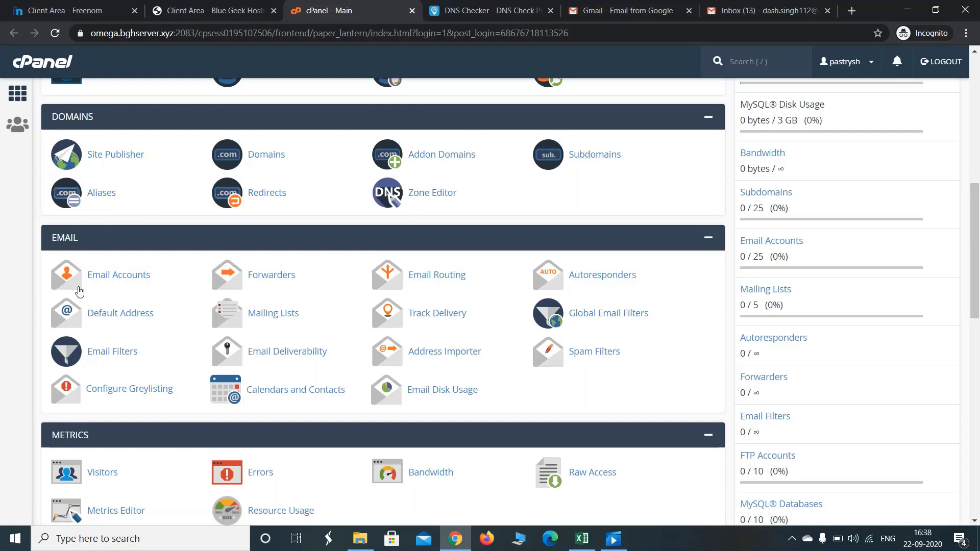
scroll(38, 214, "down", 2)
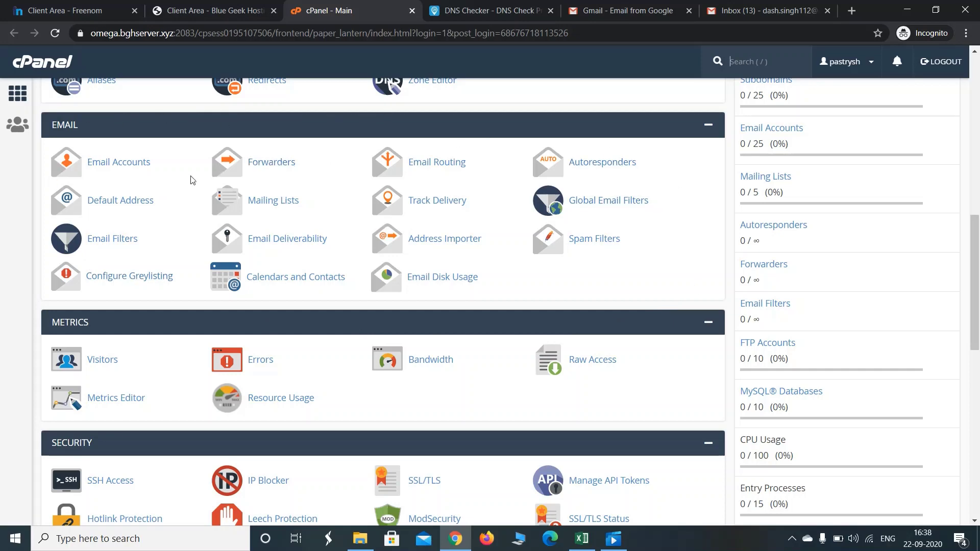
scroll(978, 316, "down", 2)
scroll(979, 316, "down", 1)
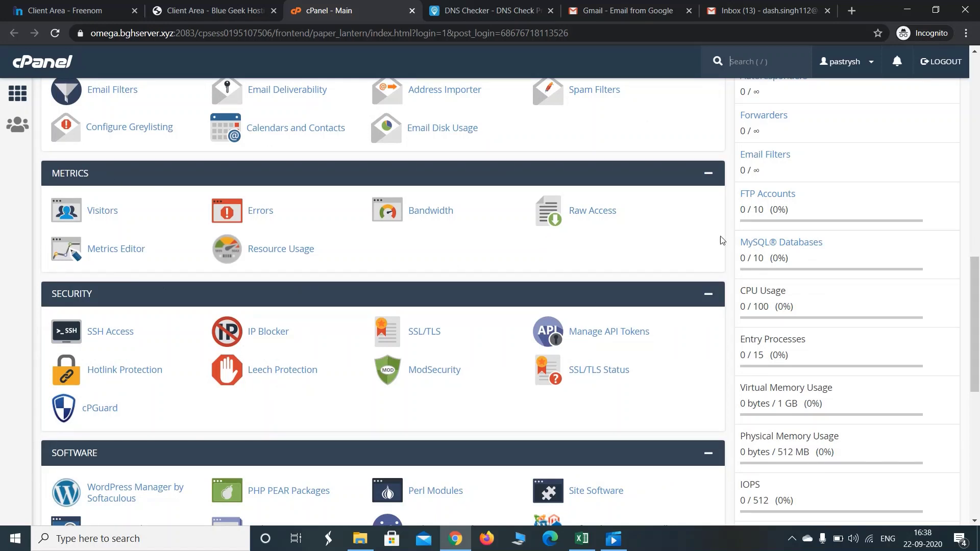
key("/")
scroll(448, 207, "down", 3)
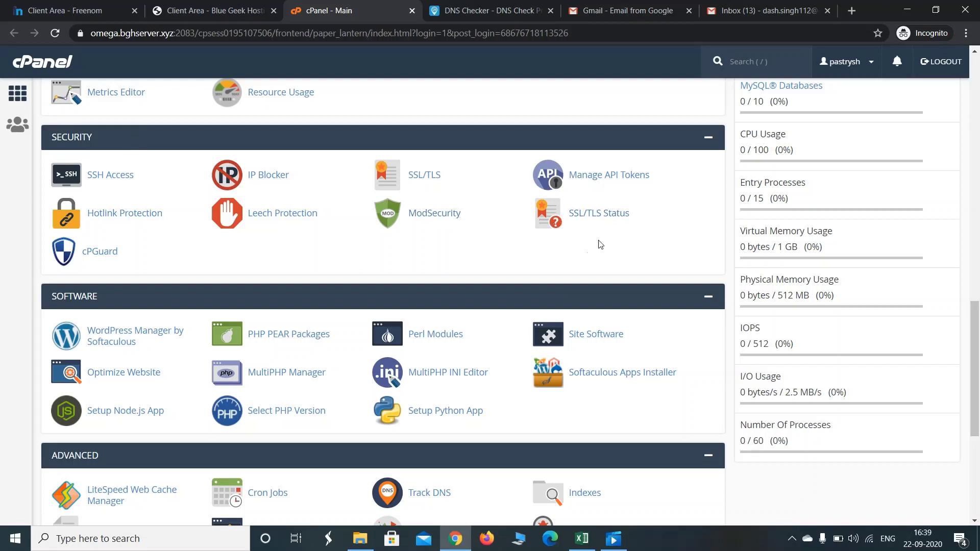
scroll(263, 262, "down", 3)
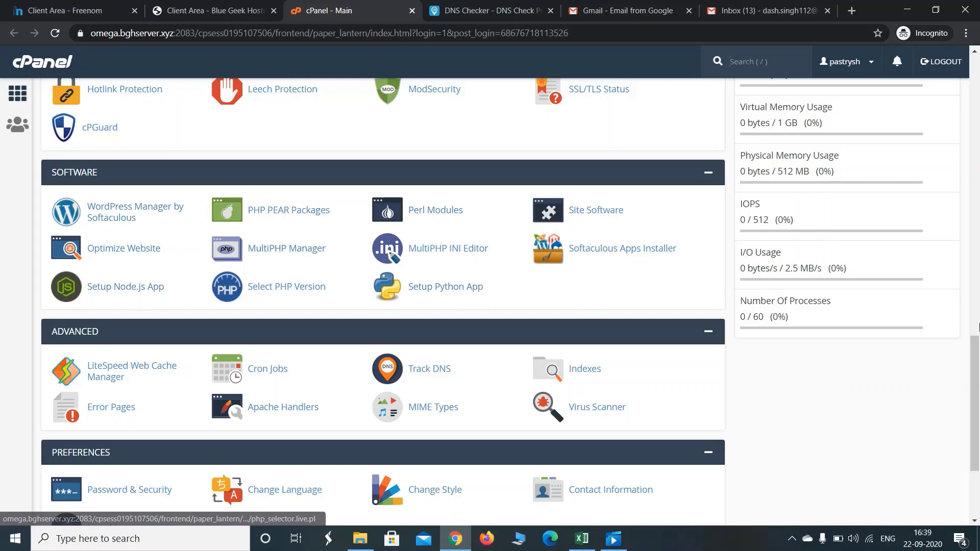
scroll(976, 357, "down", 3)
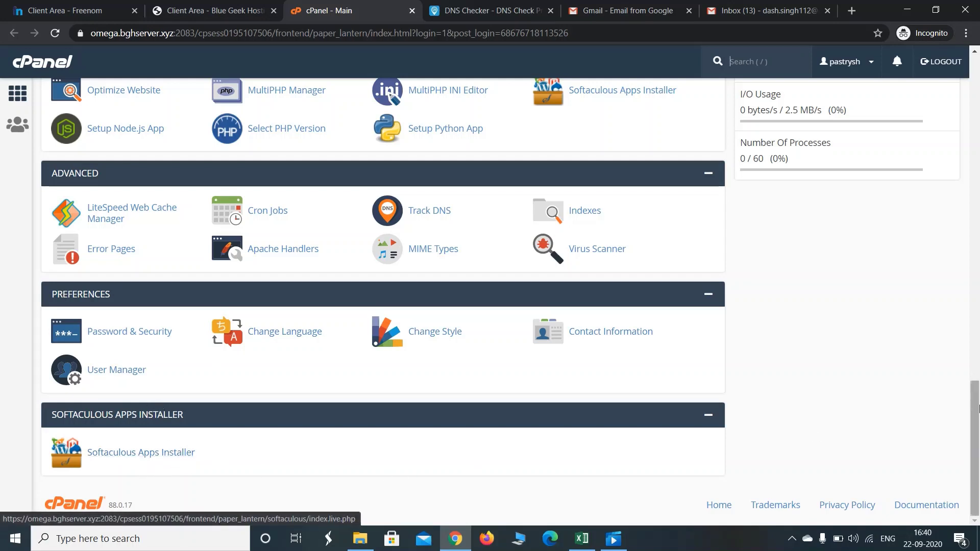
left_click_drag(975, 408, 975, 360)
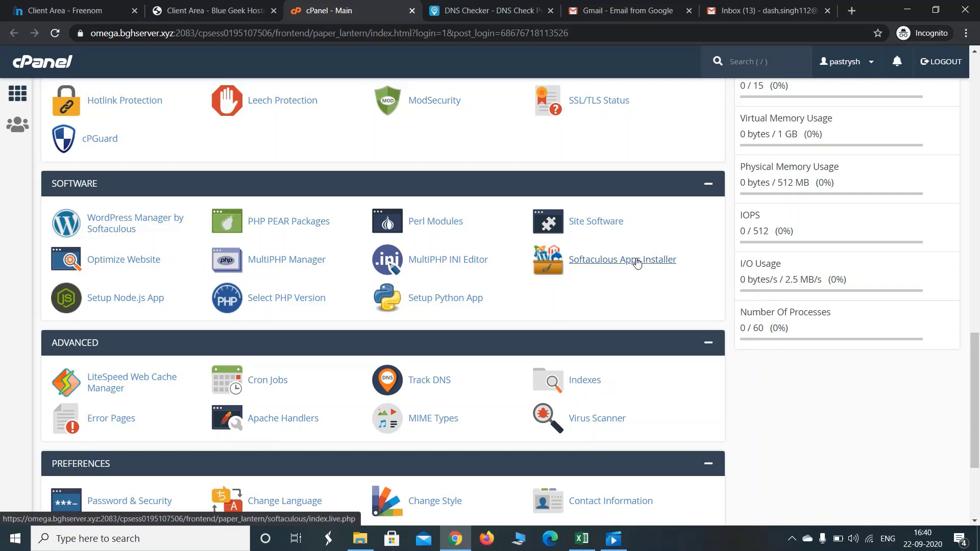
left_click(637, 262)
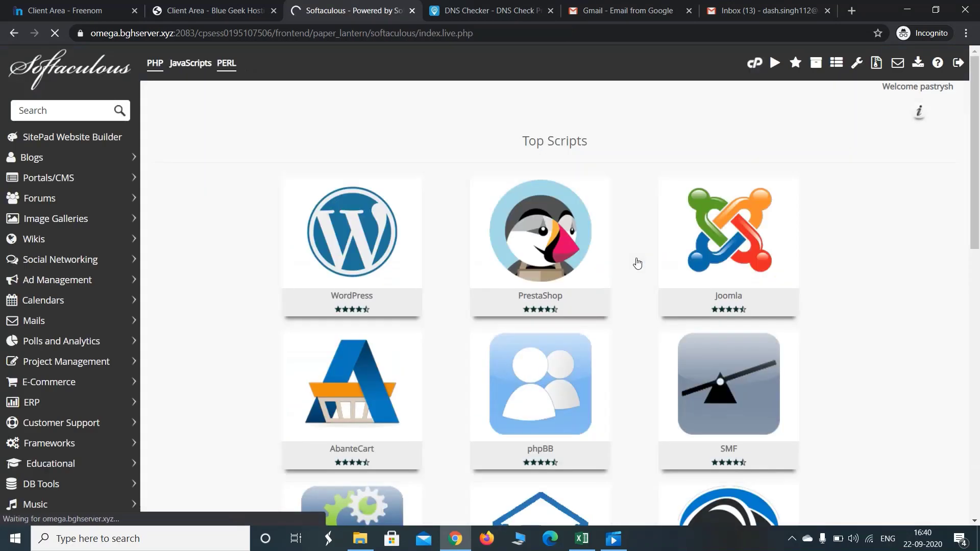
mouse_move(349, 268)
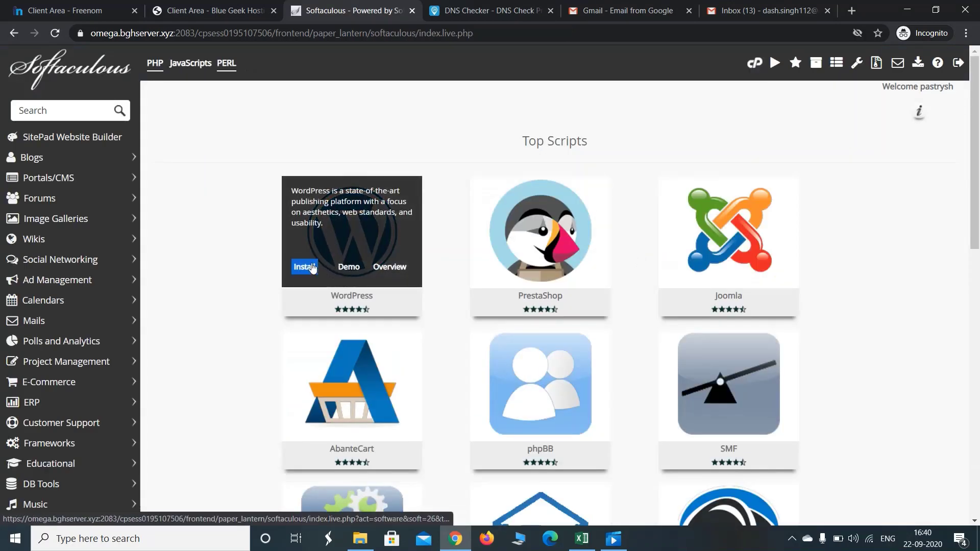
left_click(309, 267)
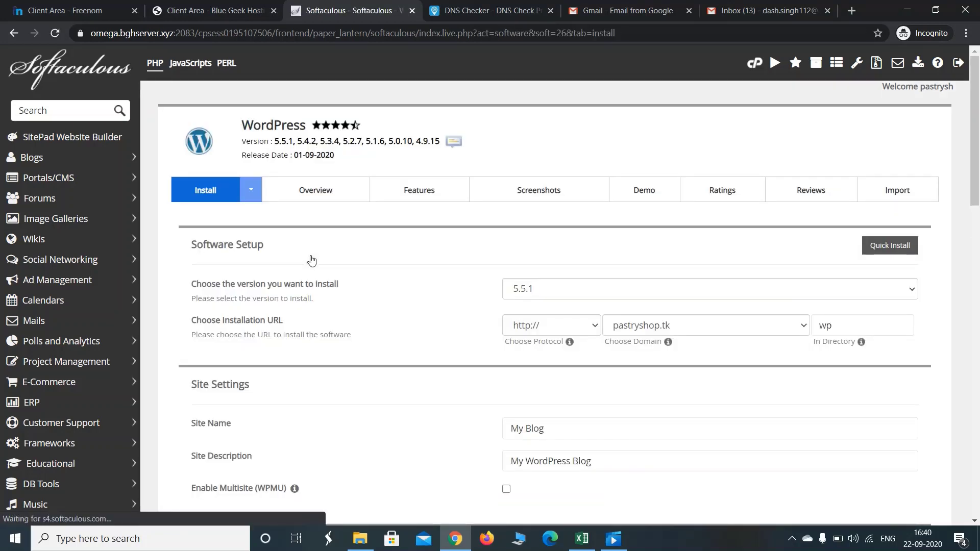
left_click_drag(976, 107, 978, 152)
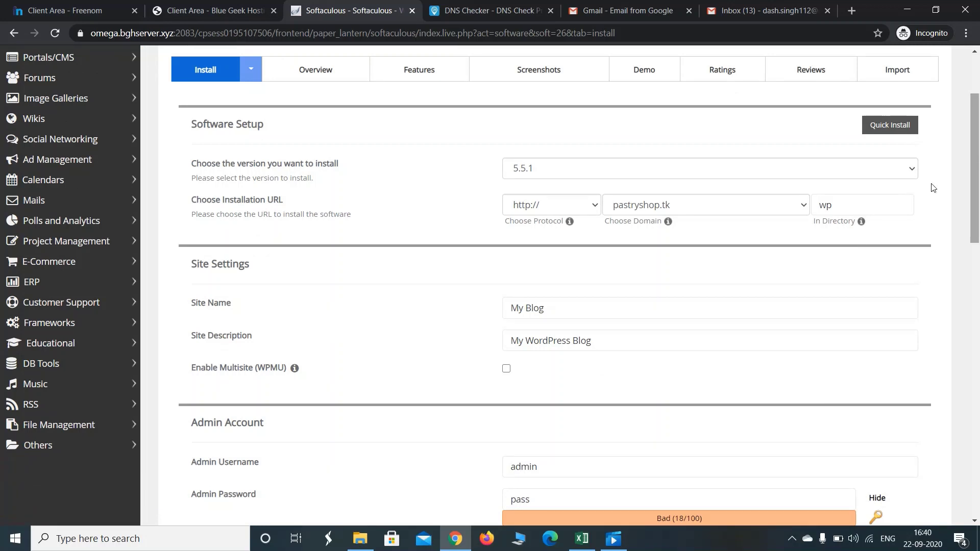
Replace the Site Name with 'pastryshop' and the Site Description with 'my pastry shop'
left_click_drag(575, 313, 484, 323)
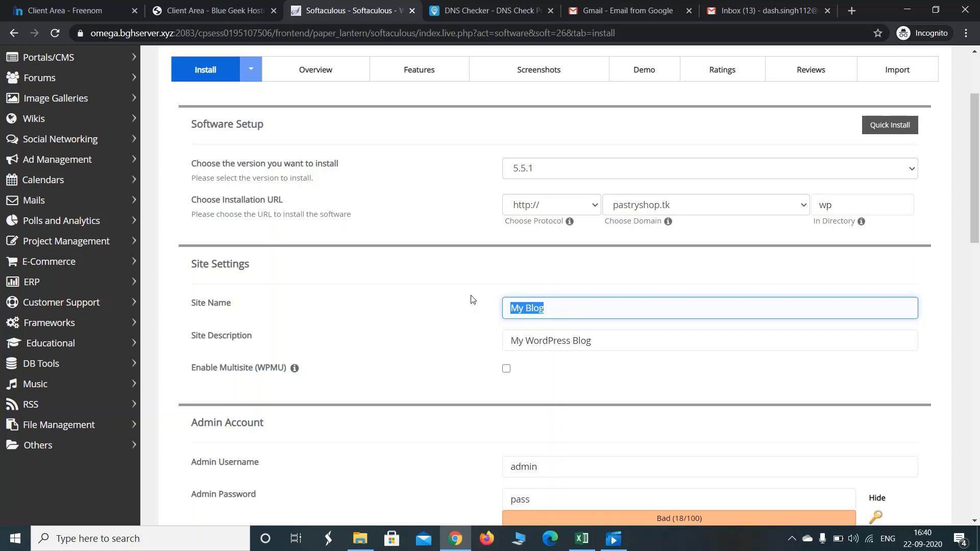
type("pastryshop")
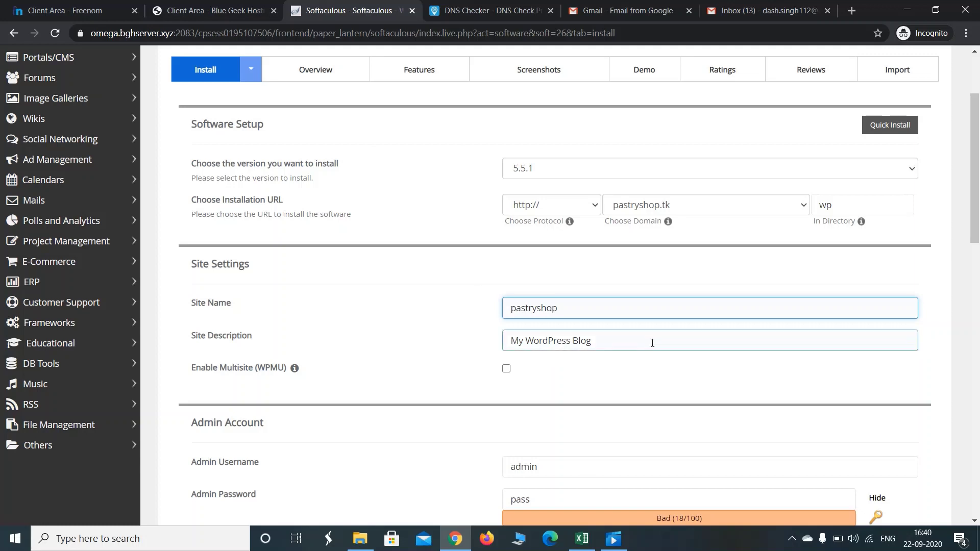
left_click_drag(644, 341, 461, 352)
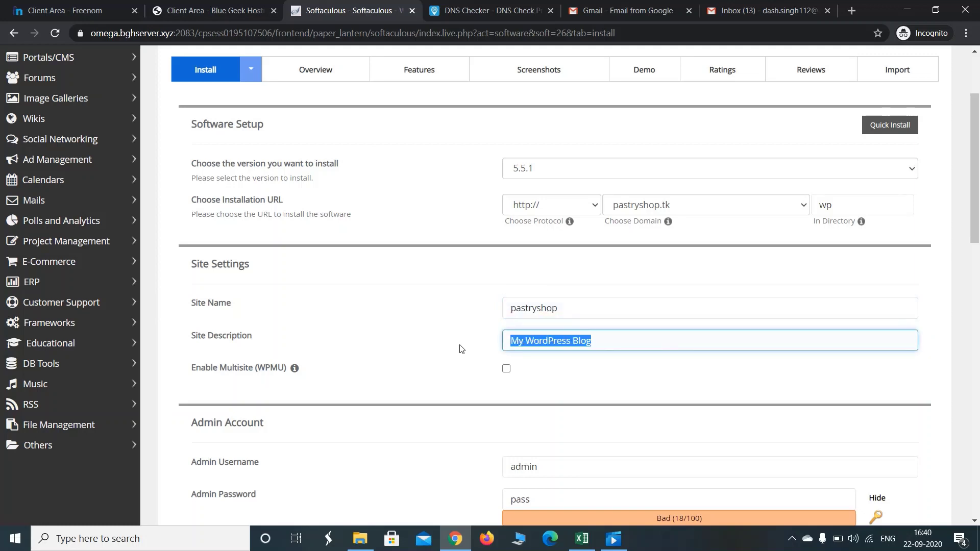
type("my p")
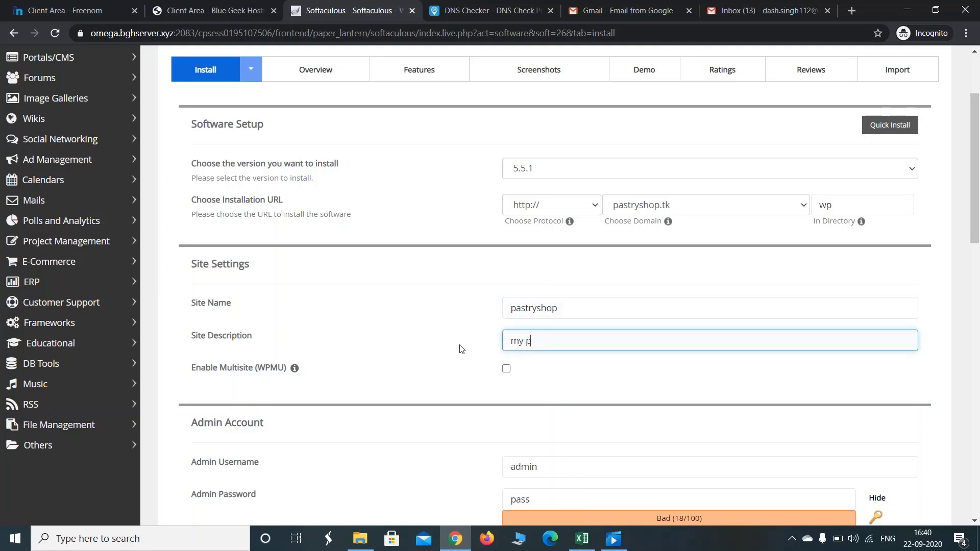
type("astry shop")
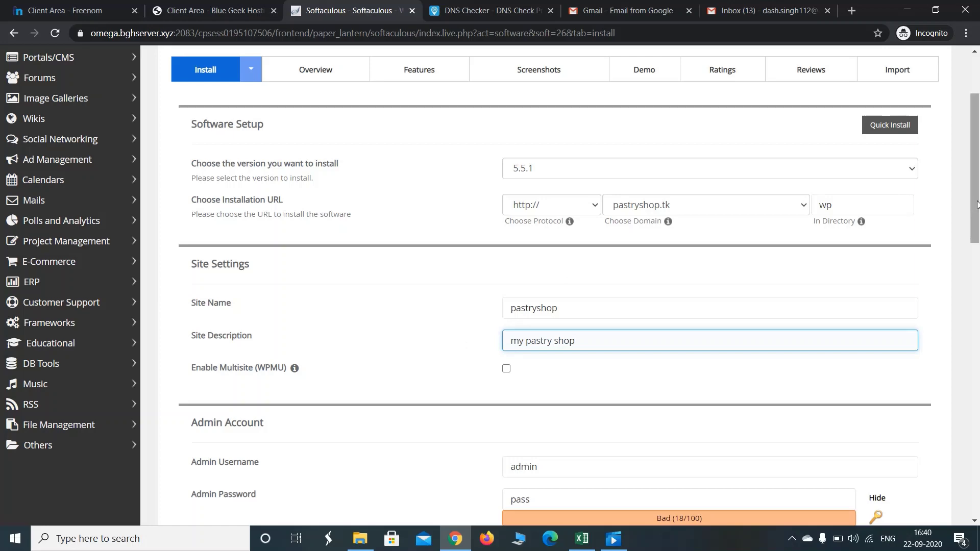
left_click_drag(975, 204, 978, 273)
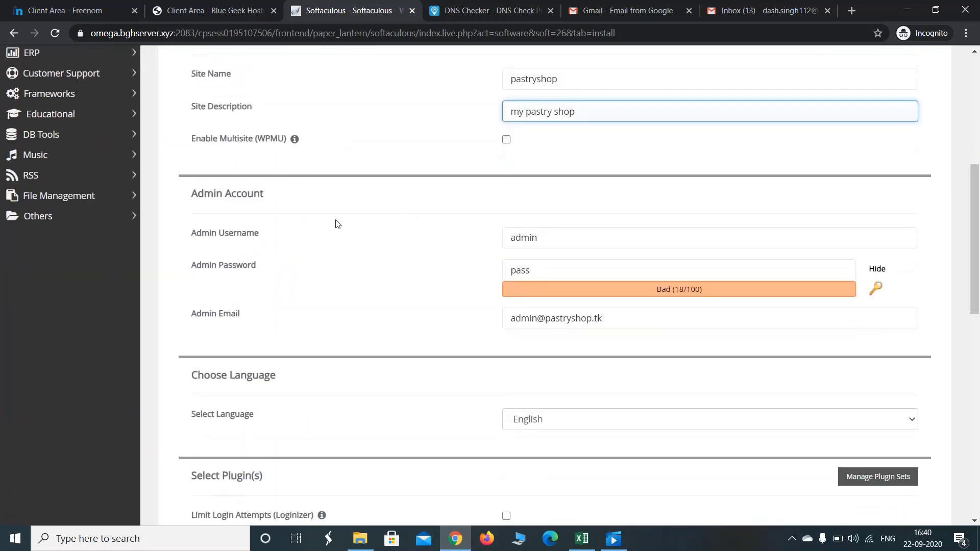
Replace the default admin password with a new, masked one rated Good (51/100)
left_click(592, 243)
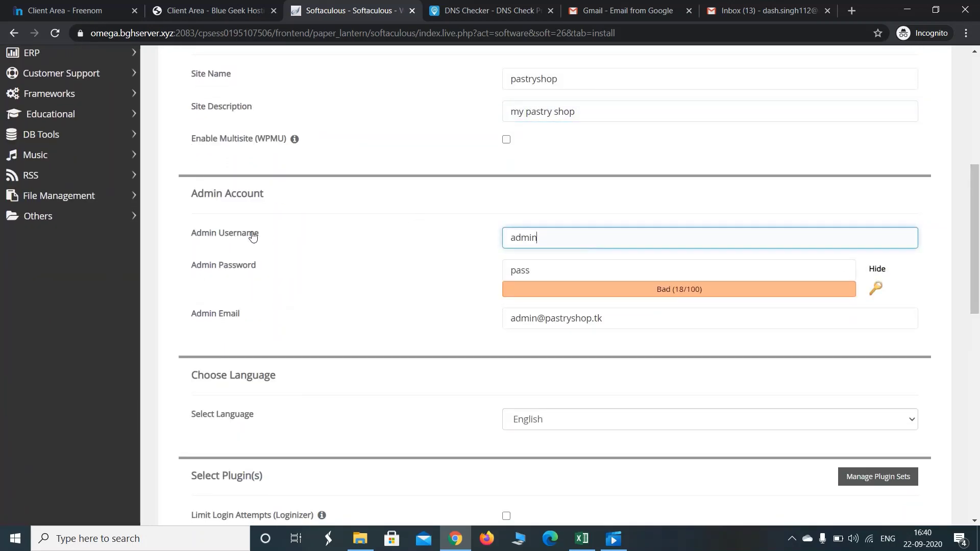
left_click(540, 275)
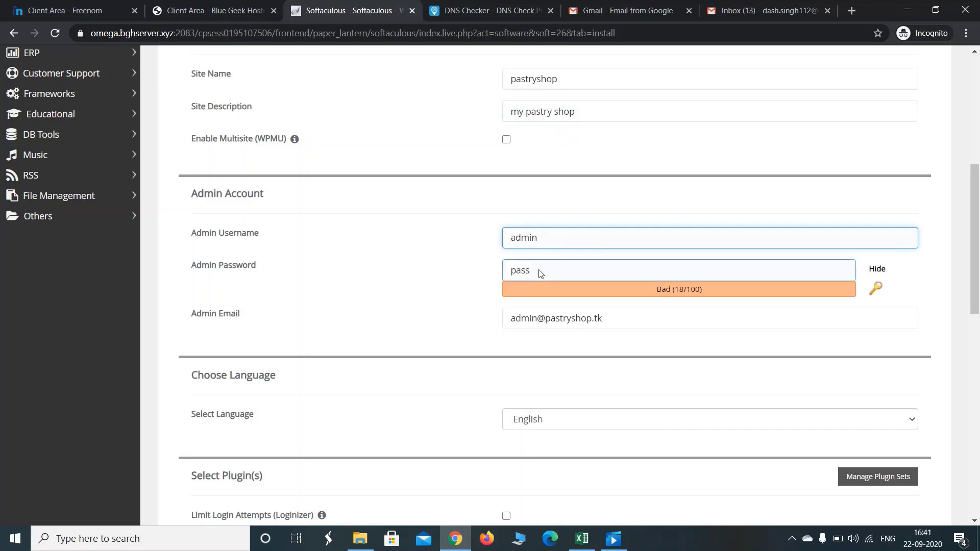
left_click_drag(540, 274, 498, 271)
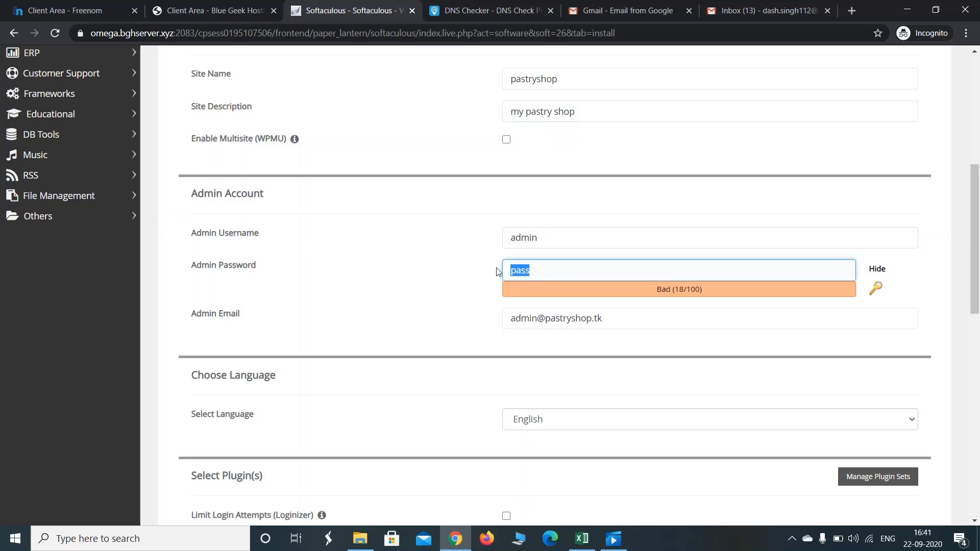
left_click(875, 273)
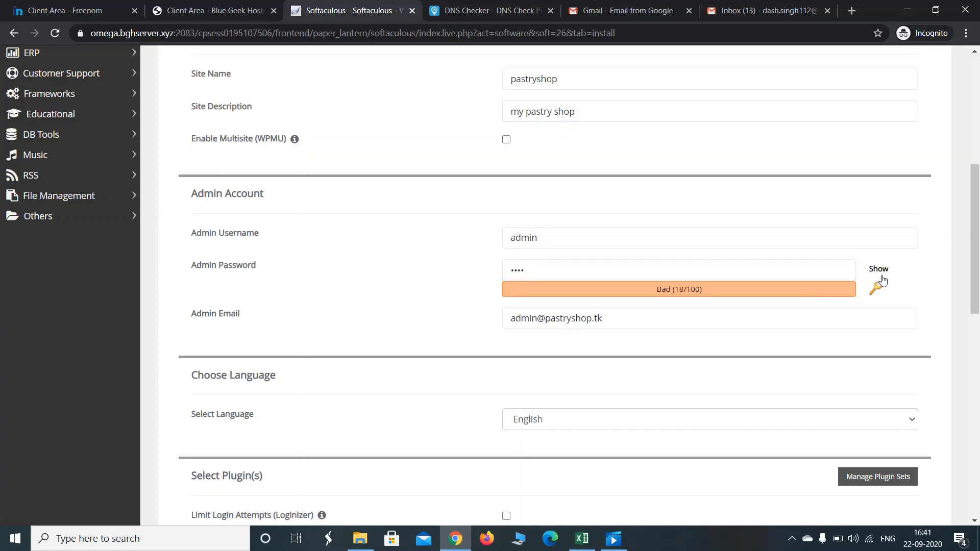
left_click(679, 277)
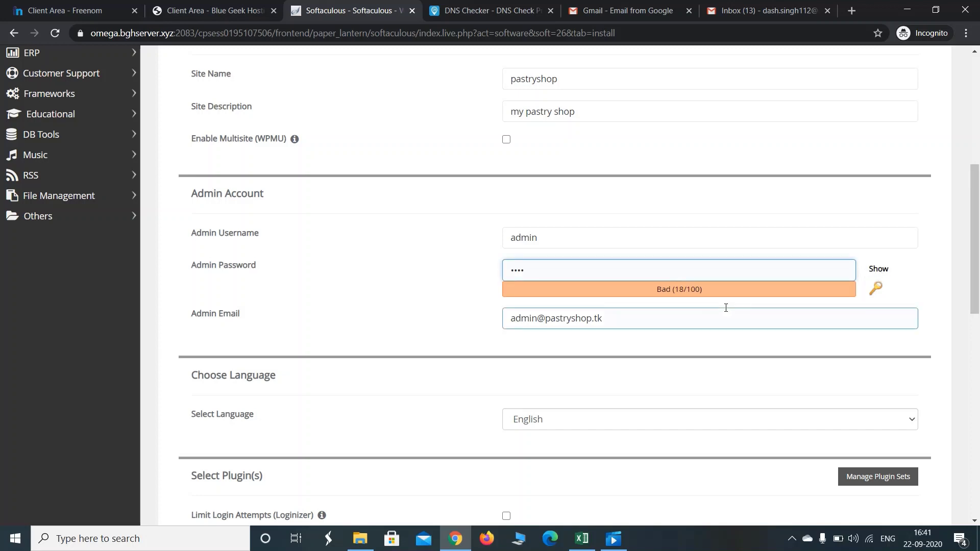
key("BackSpace")
key("BackSpace")
key("BackSpace")
key("BackSpace")
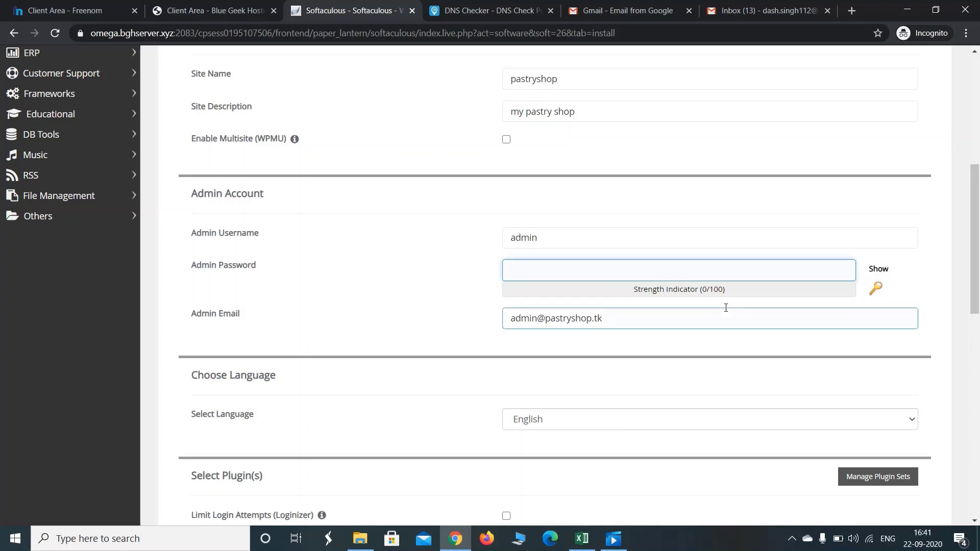
type("p")
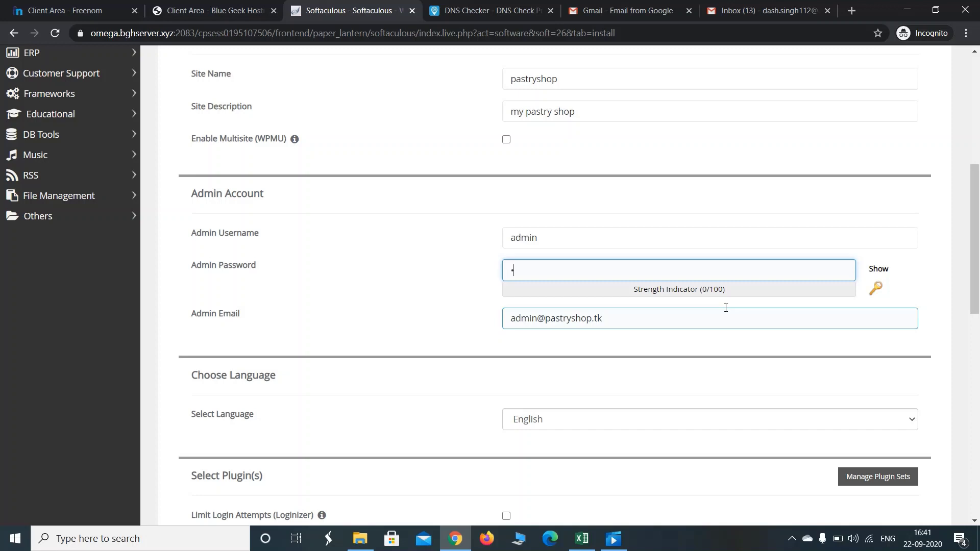
type("ass")
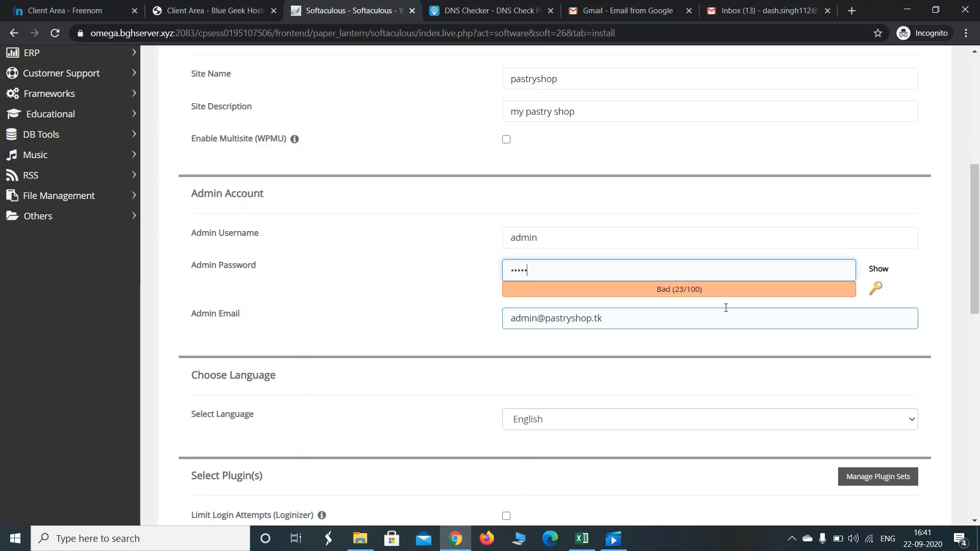
type("•••••")
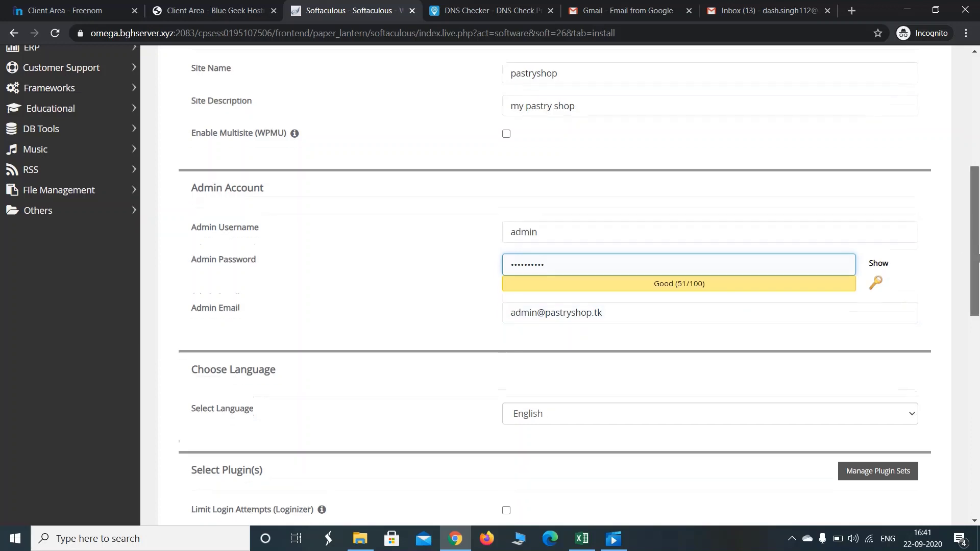
scroll(490, 220, "down", 1)
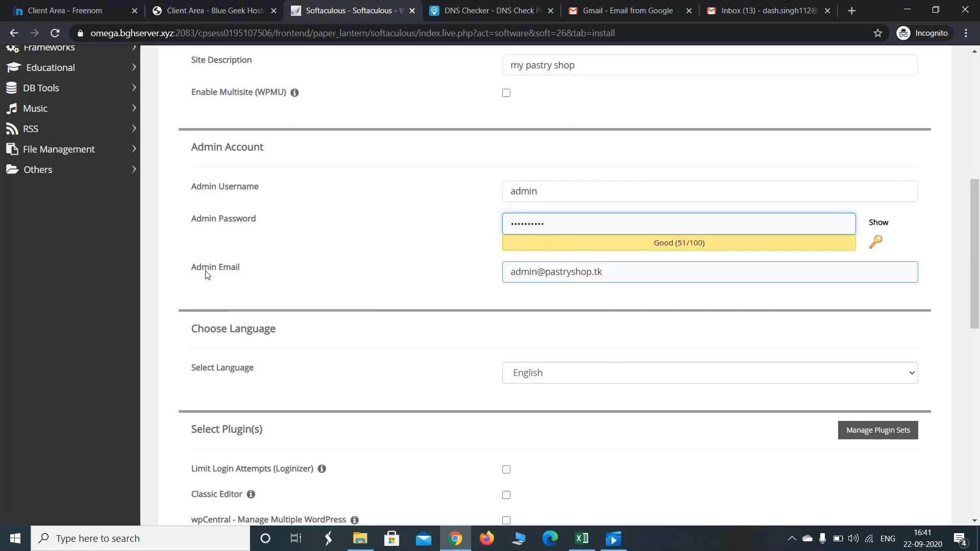
Replace the default admin email with the owner's saved e-mail address from autofill
left_click(631, 276)
left_click_drag(631, 276, 469, 271)
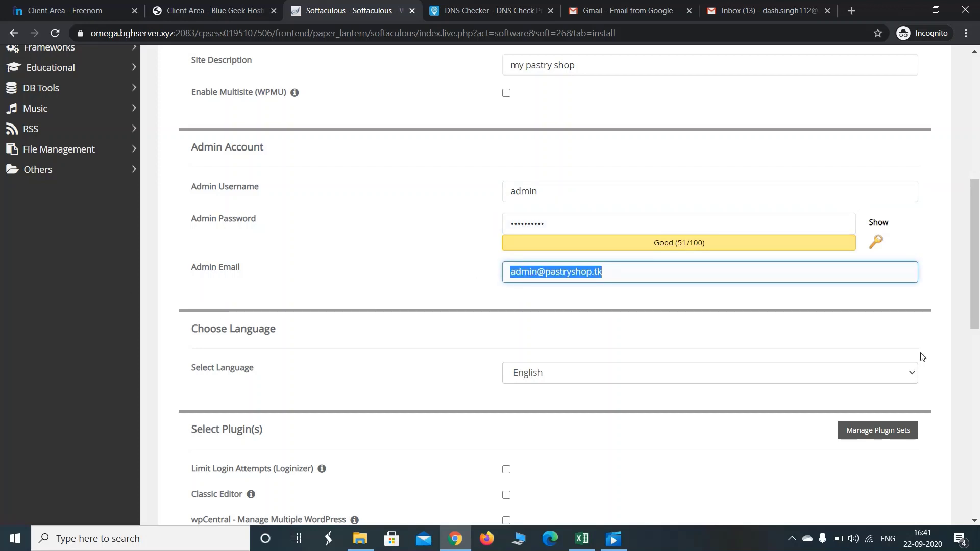
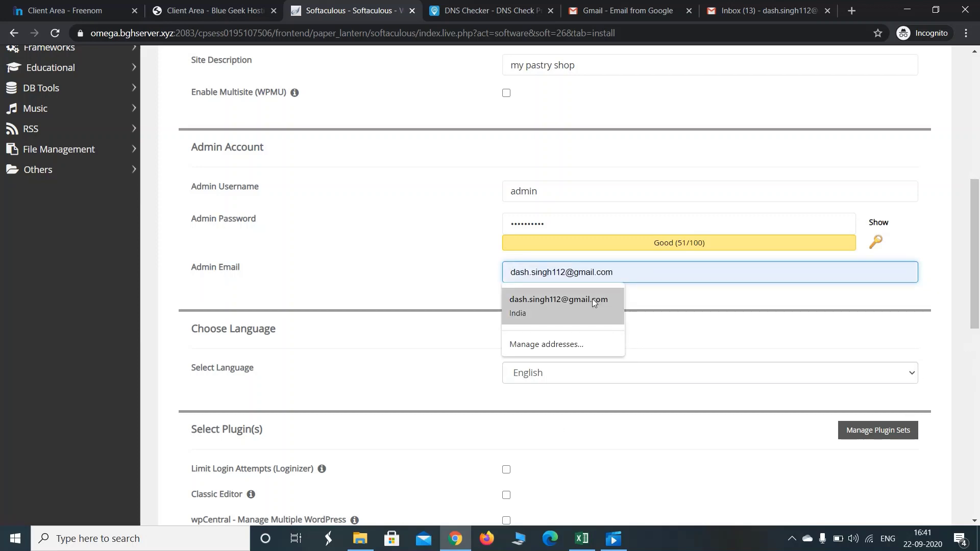
left_click(592, 301)
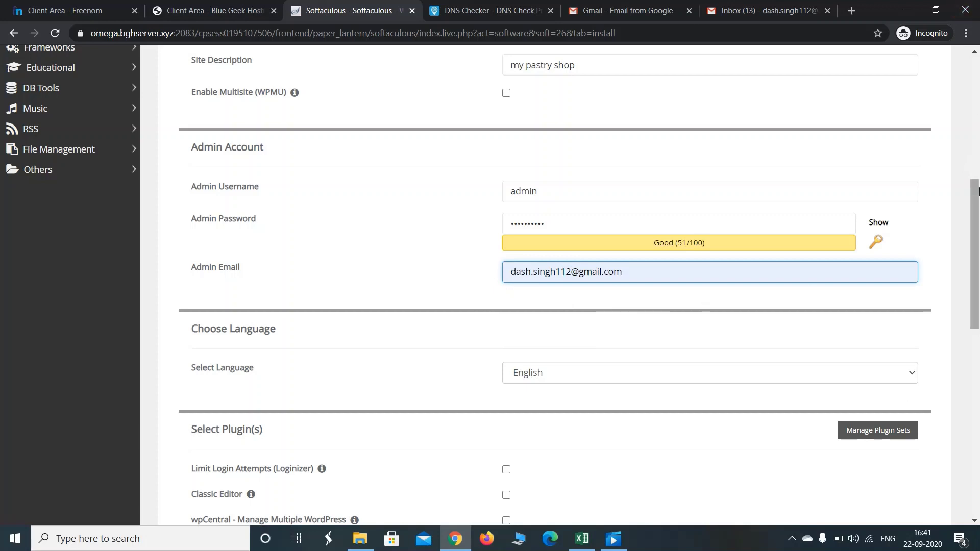
left_click_drag(977, 190, 978, 255)
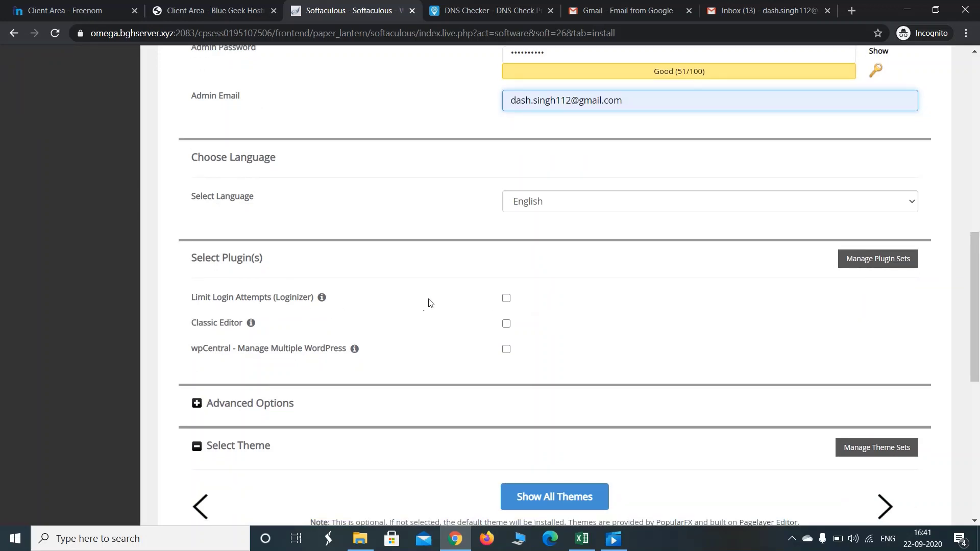
Tick the optional Classic Editor/wpCentral plugin and scroll down toward Select Theme
left_click(507, 299)
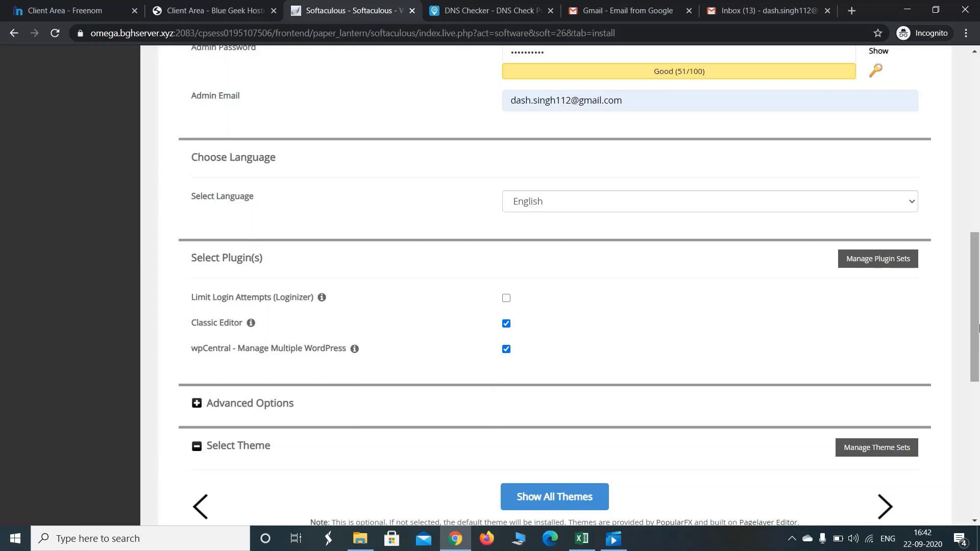
left_click_drag(978, 327, 978, 386)
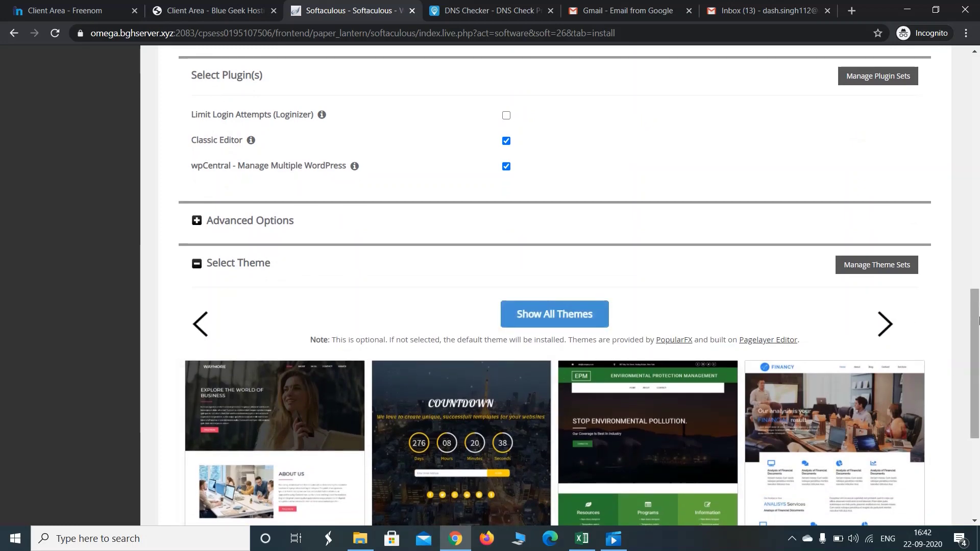
Page the theme carousel forward three times to reach Decor, Conceptial, Real Estate and Softland
left_click_drag(978, 320, 978, 369)
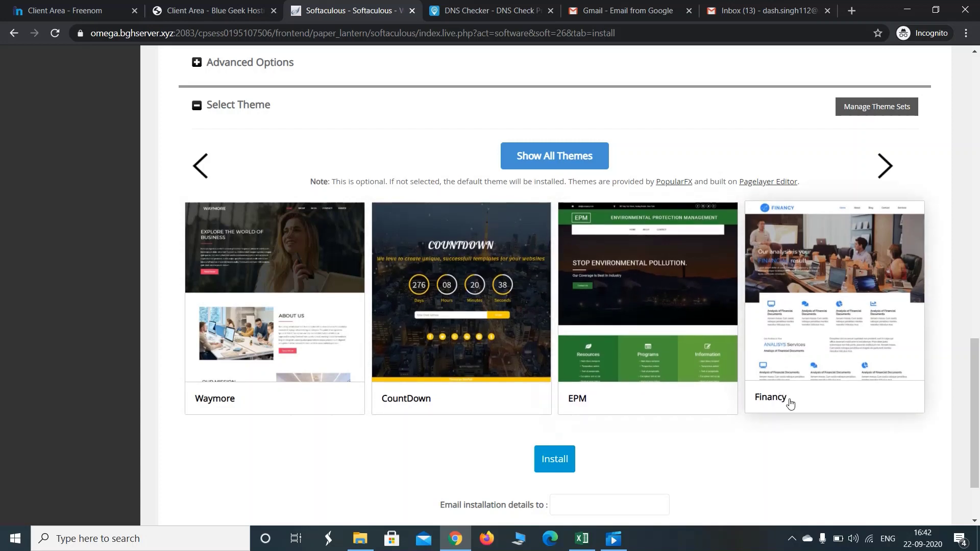
left_click(884, 168)
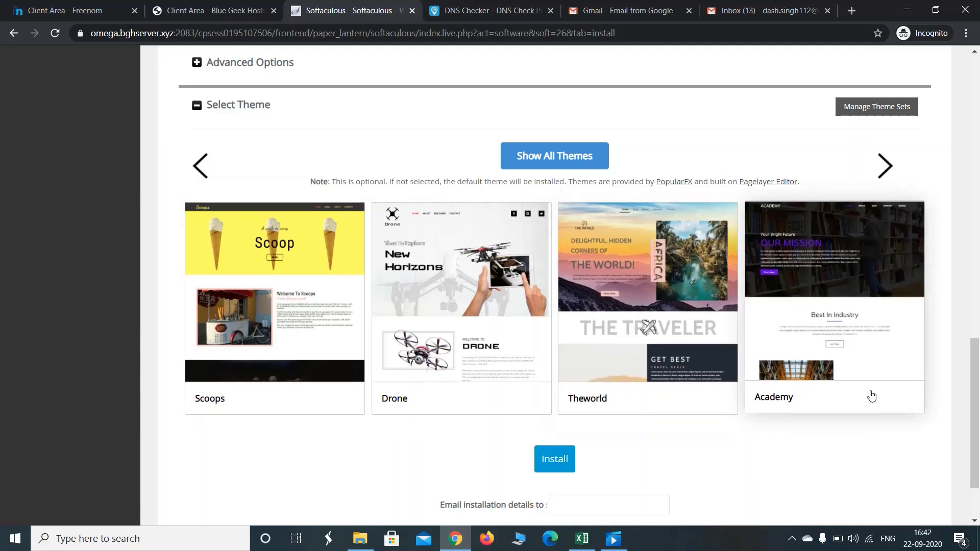
left_click(886, 175)
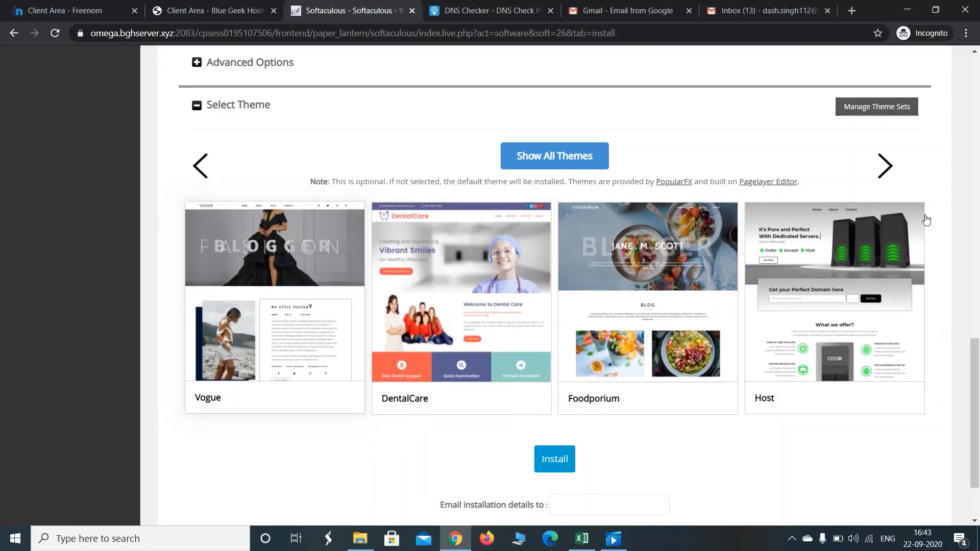
left_click(889, 170)
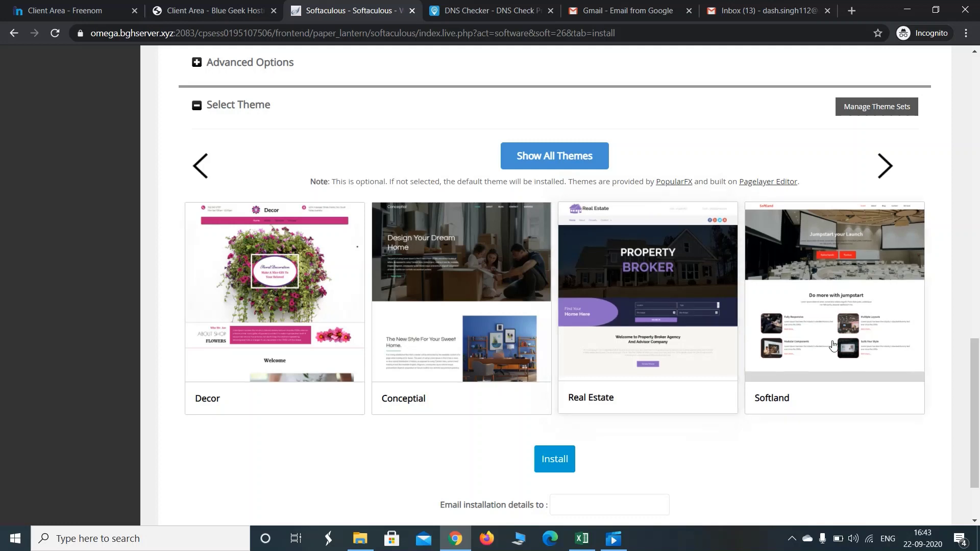
Advance the theme carousel four more times to Skiing, Photoshoot, Softino and Pharmacy
left_click(889, 174)
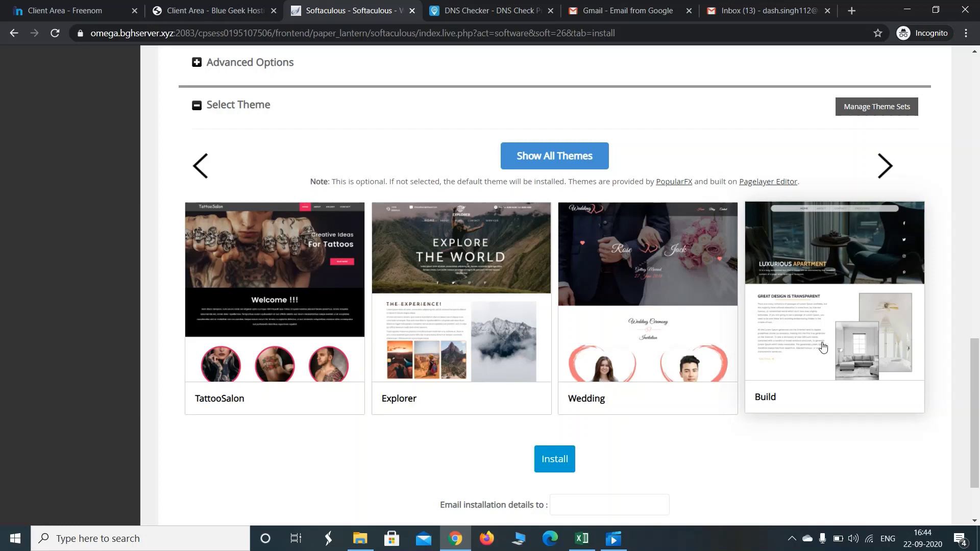
left_click(891, 172)
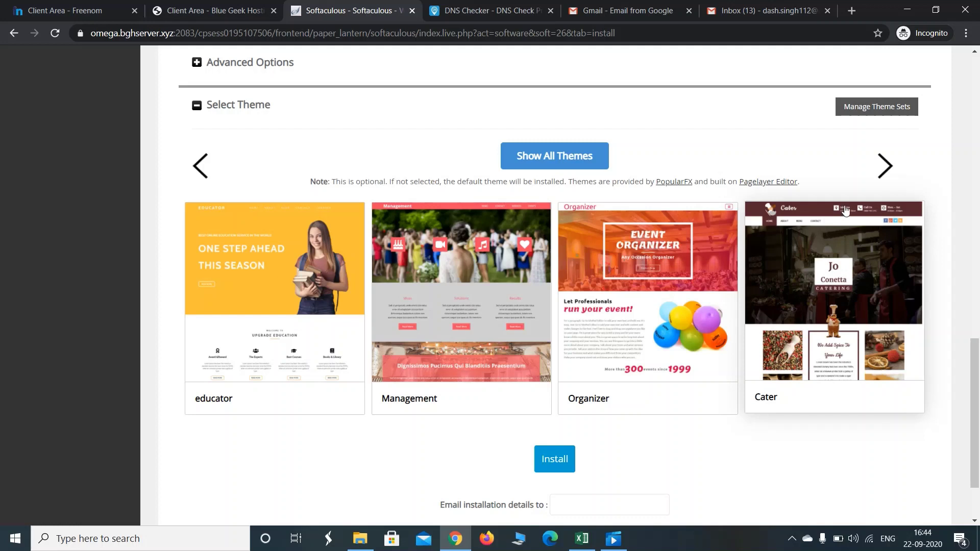
left_click(886, 166)
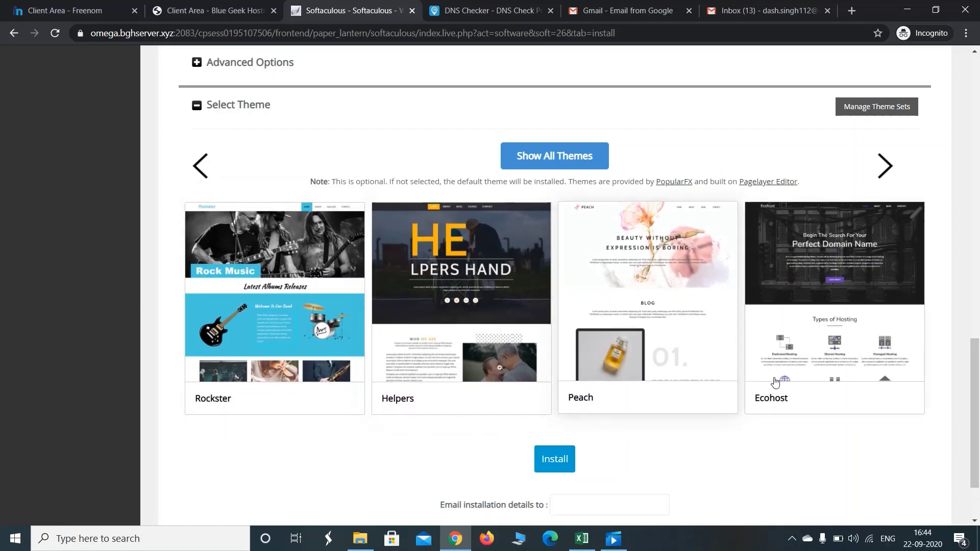
left_click(888, 174)
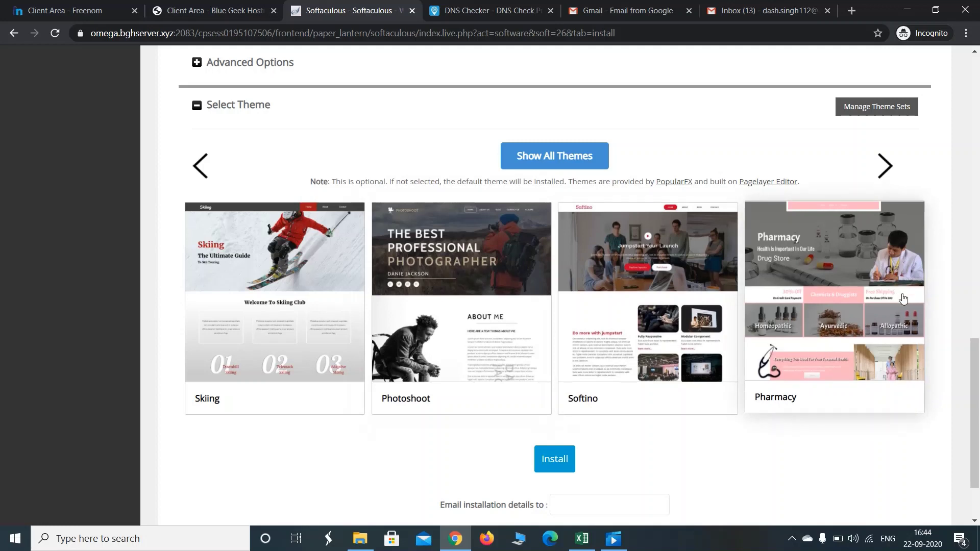
Page forward through the remaining themes to the last one in the carousel
left_click(889, 173)
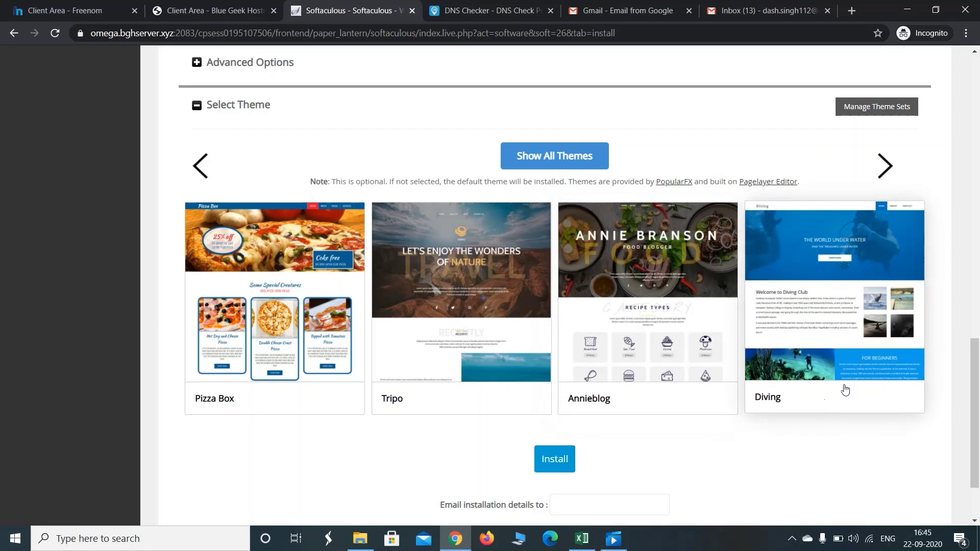
left_click(883, 166)
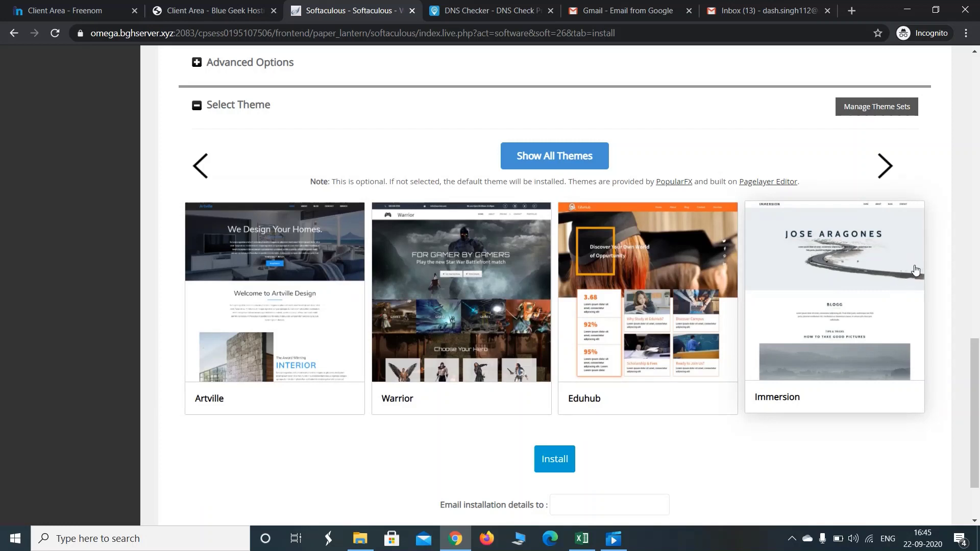
left_click(886, 166)
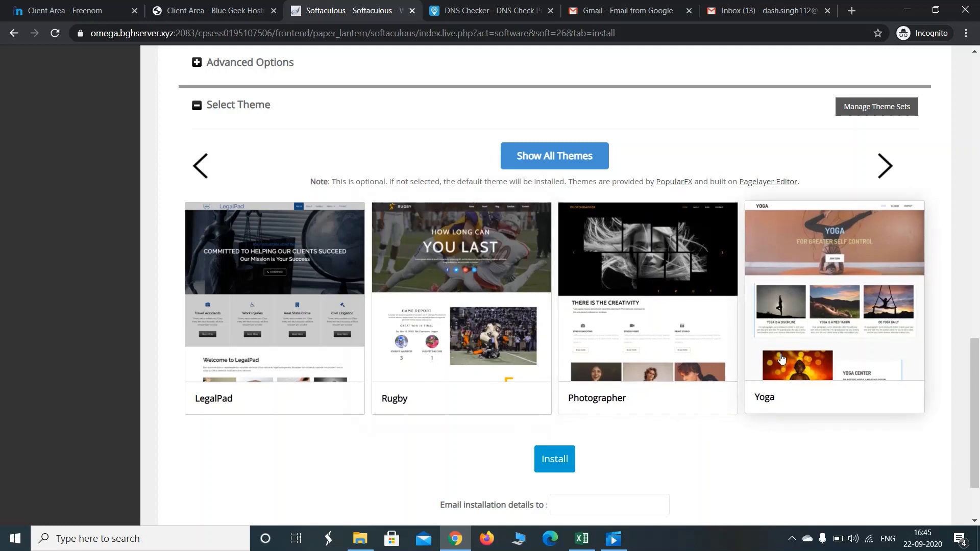
left_click(886, 167)
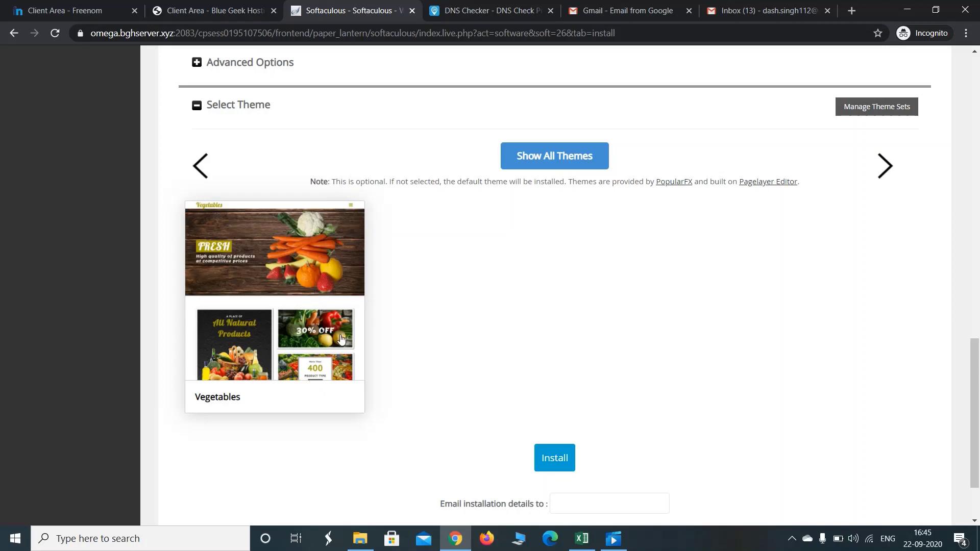
Page the theme carousel all the way back to the first set of themes
left_click(198, 166)
left_click(199, 171)
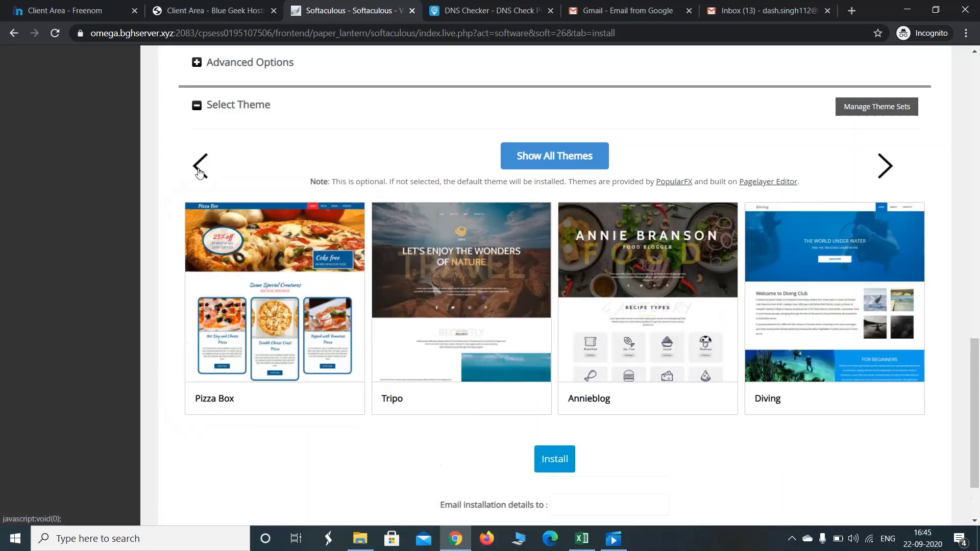
left_click(199, 172)
left_click(199, 171)
left_click(199, 172)
left_click(199, 172)
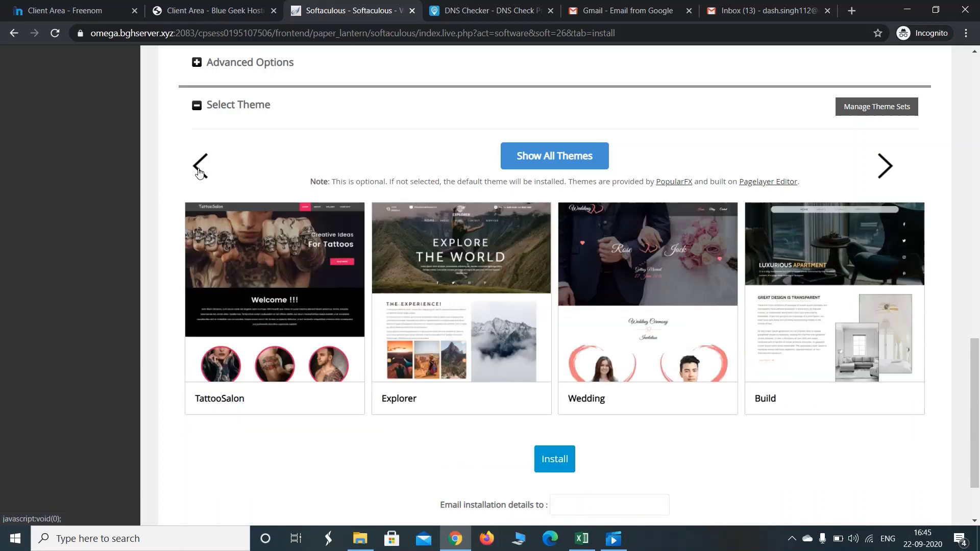
left_click(199, 171)
left_click(199, 171)
left_click(199, 171)
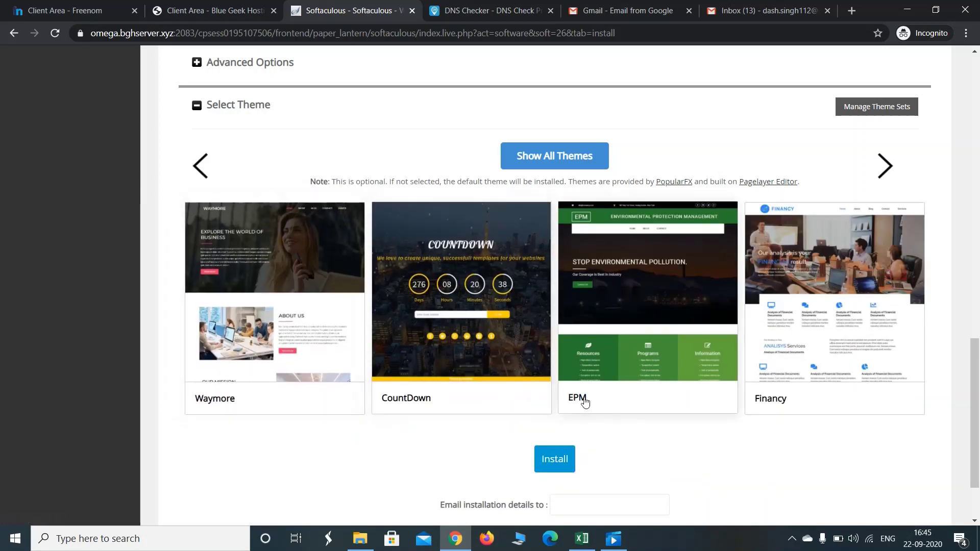
Page forward again through the carousel to the last theme set
left_click(888, 169)
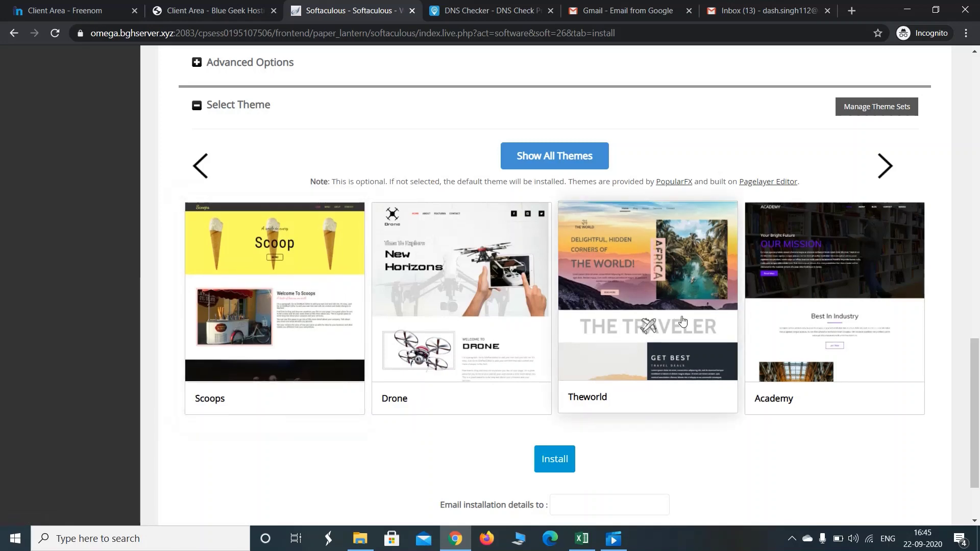
left_click(898, 172)
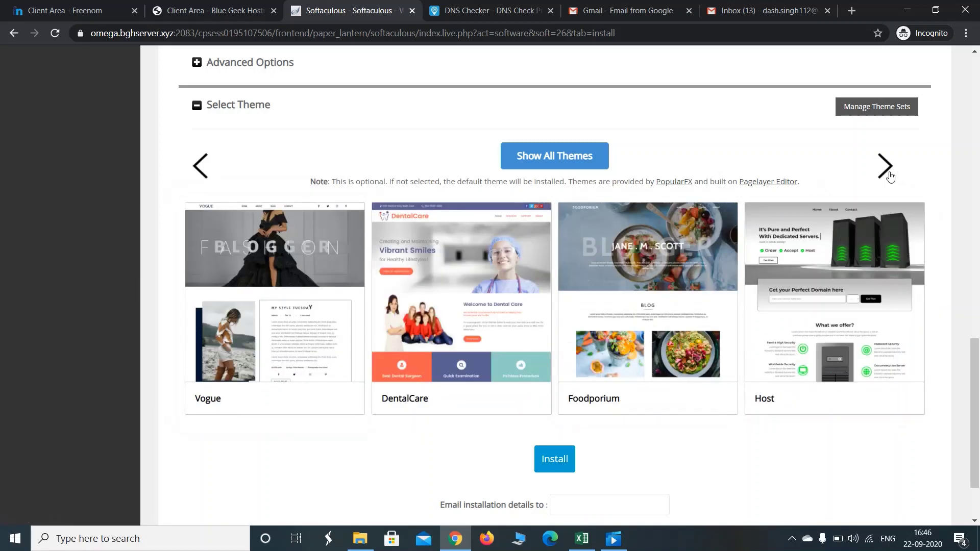
left_click(887, 172)
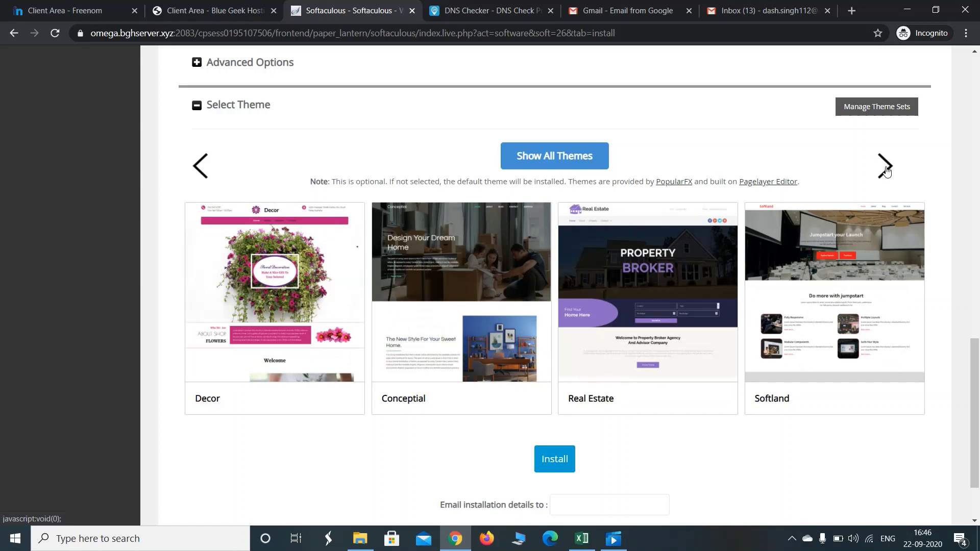
left_click(886, 172)
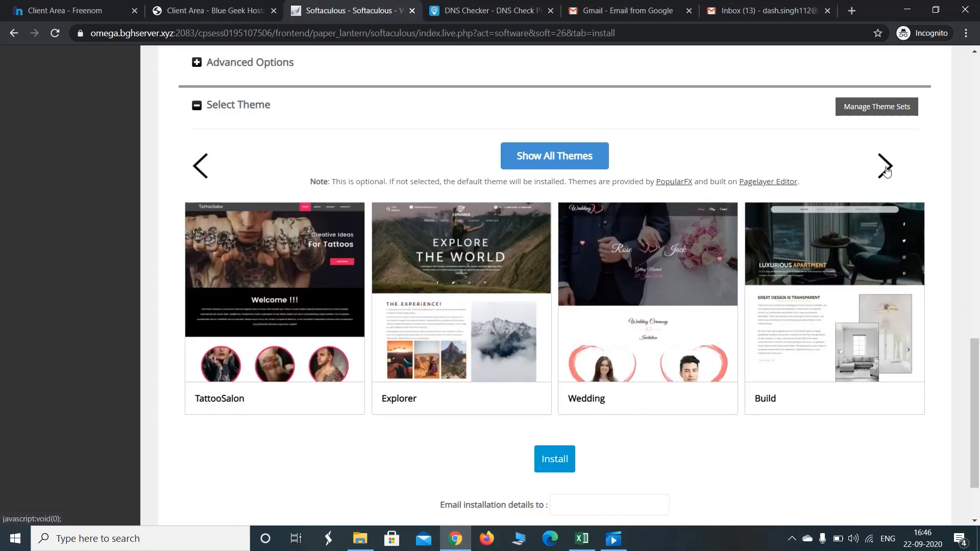
left_click(887, 172)
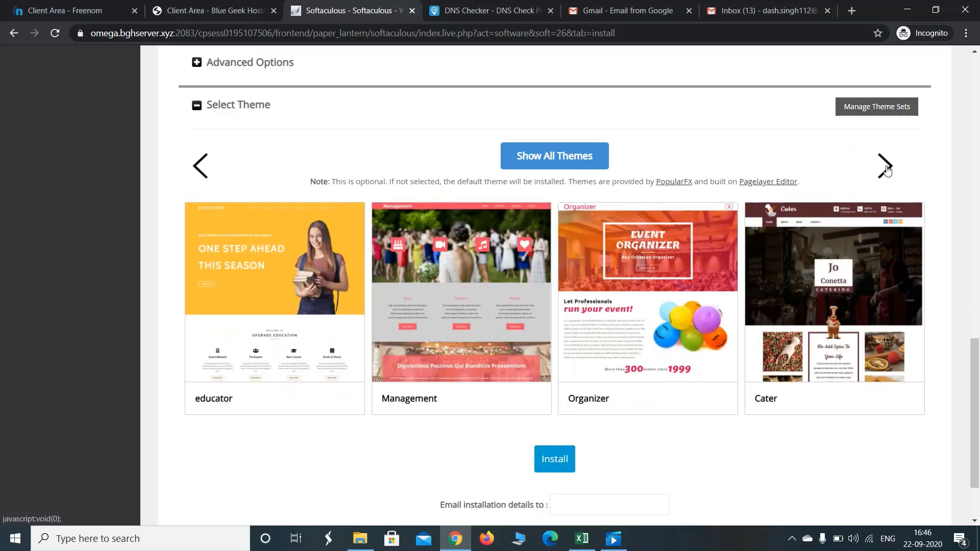
left_click(887, 173)
left_click(887, 172)
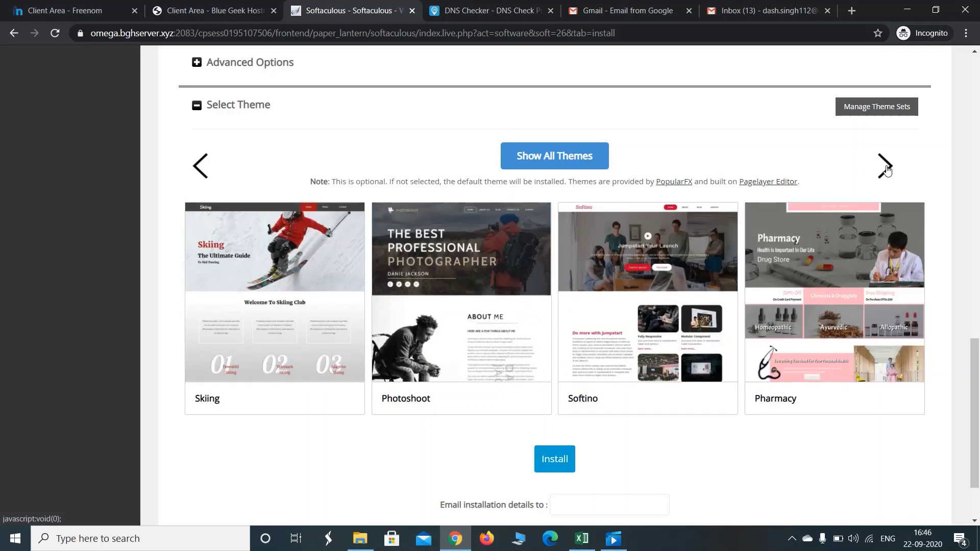
left_click(887, 172)
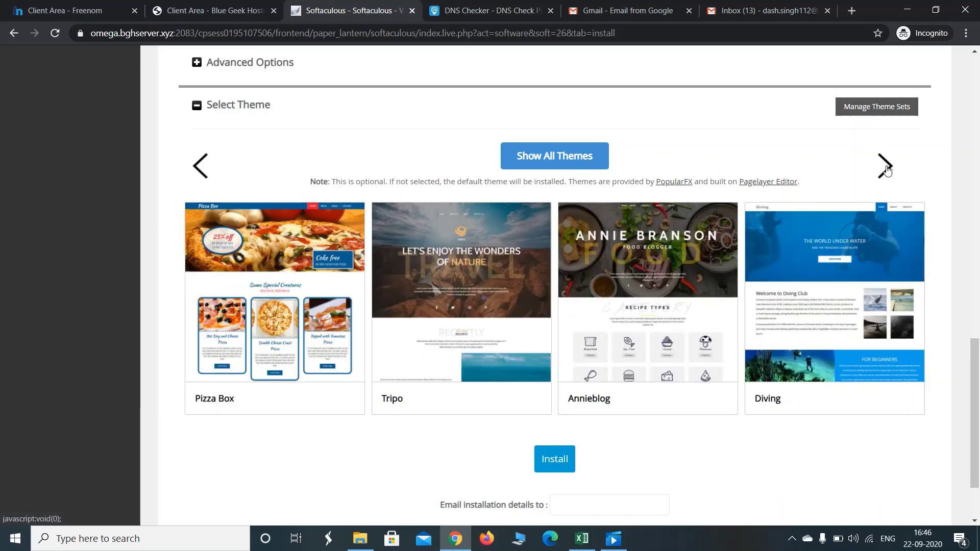
left_click(887, 172)
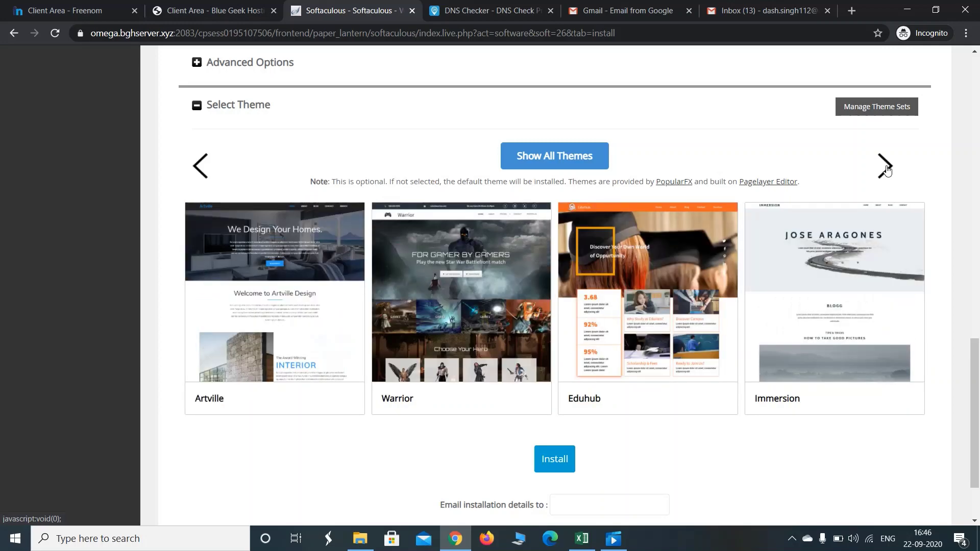
left_click(886, 173)
left_click(887, 172)
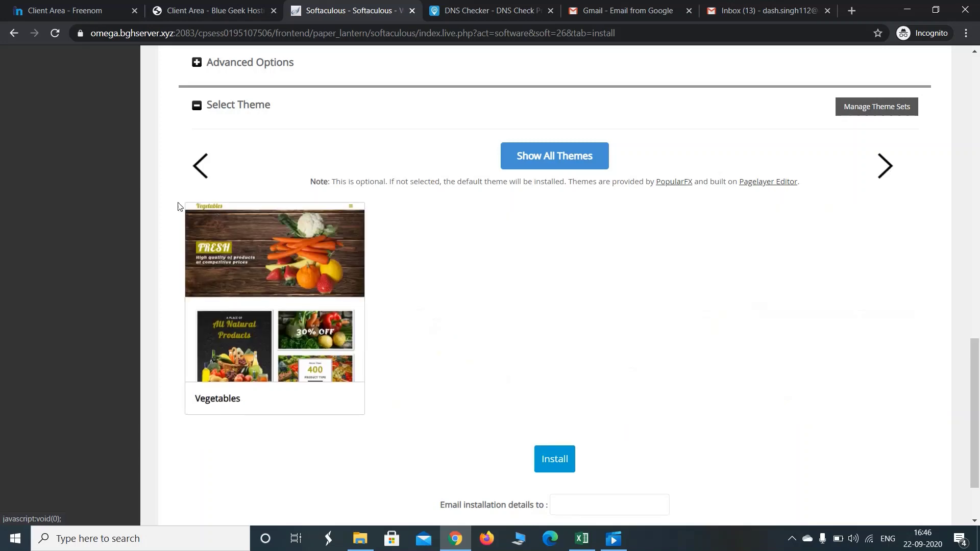
Step back to the set containing Scoops and open the Scoops theme preview
left_click(202, 176)
left_click(201, 177)
left_click(202, 178)
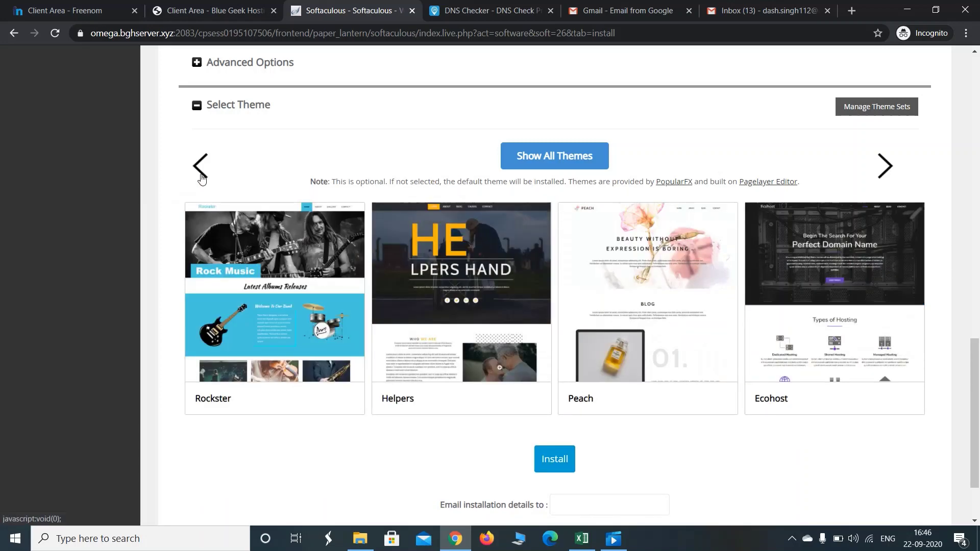
left_click(202, 179)
left_click(202, 179)
left_click(202, 178)
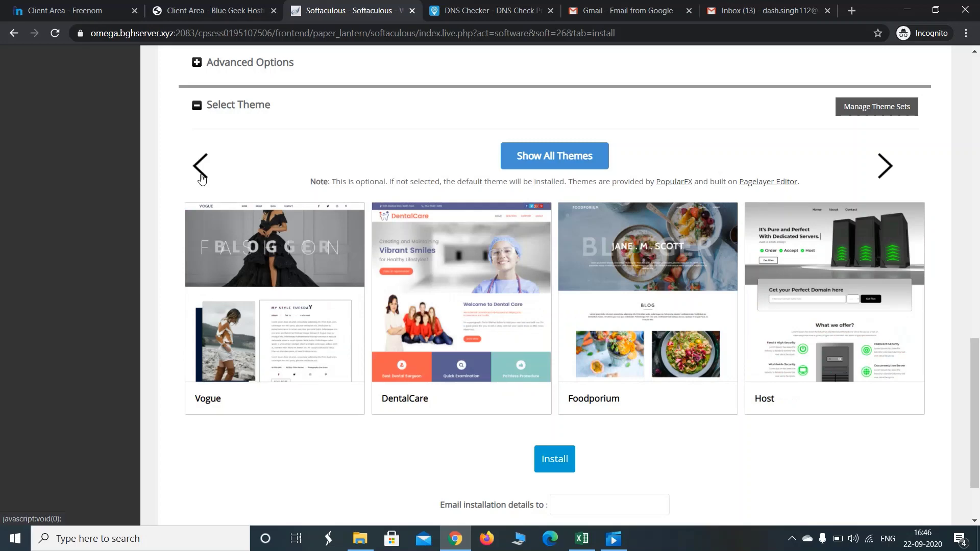
left_click(203, 179)
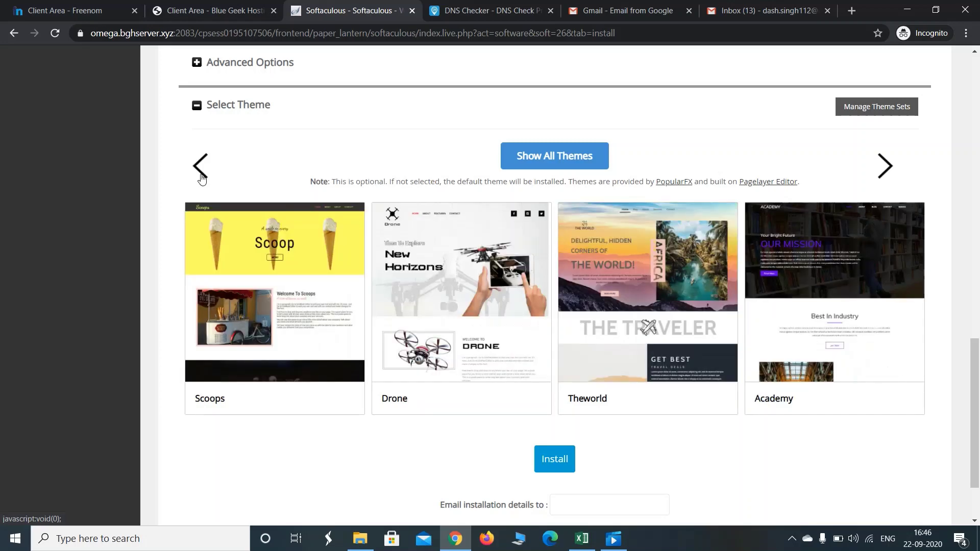
left_click(285, 280)
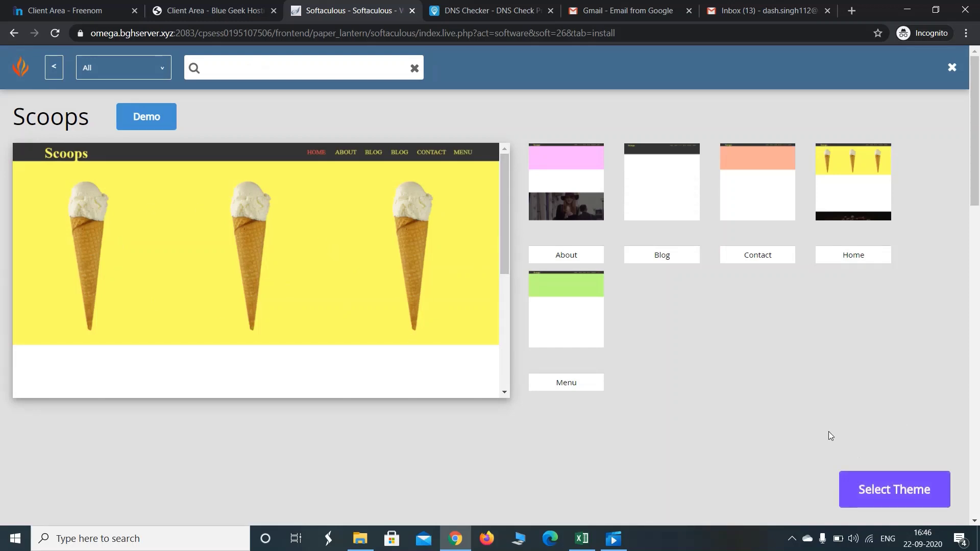
Open the Scoops live demo at demos.popularfx.com/Scoops in a new tab
left_click(147, 117)
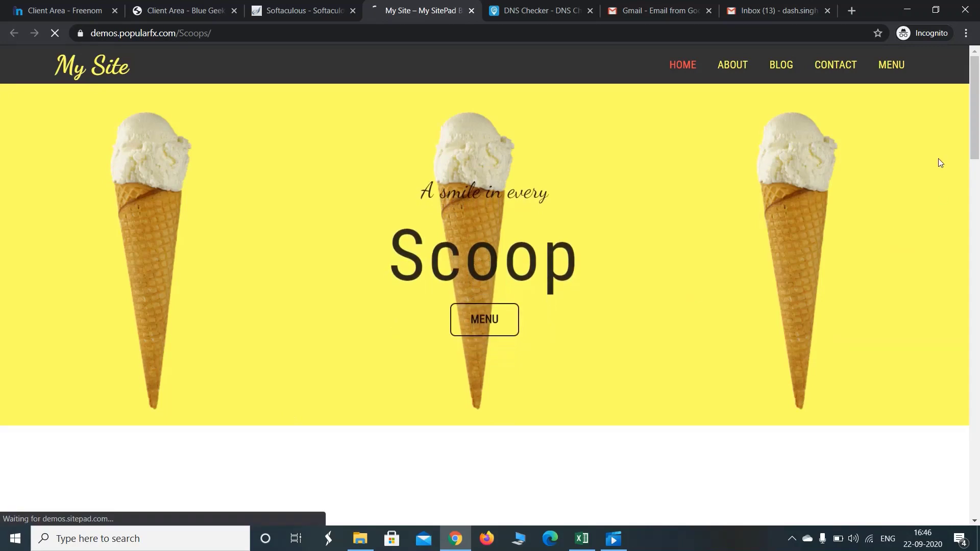
left_click_drag(978, 138, 948, 102)
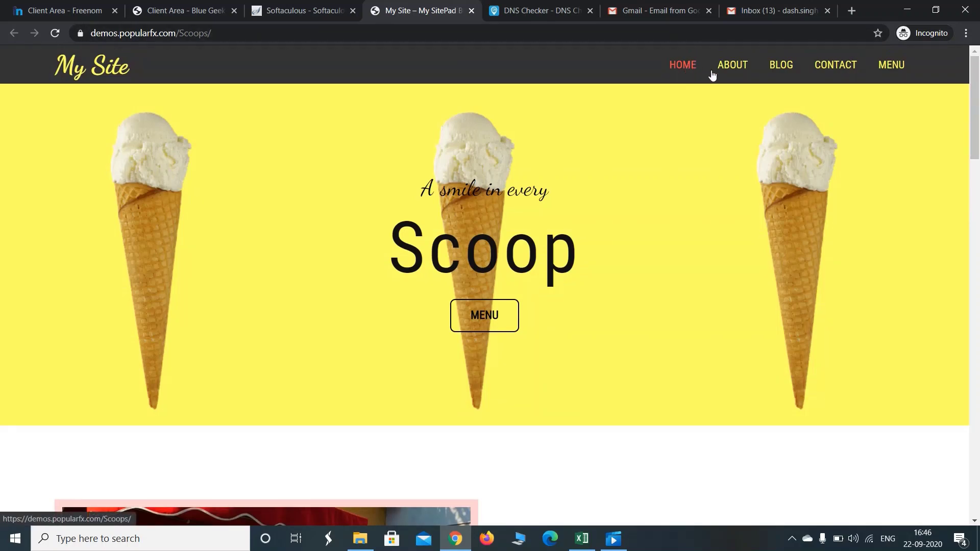
left_click_drag(978, 142, 949, 143)
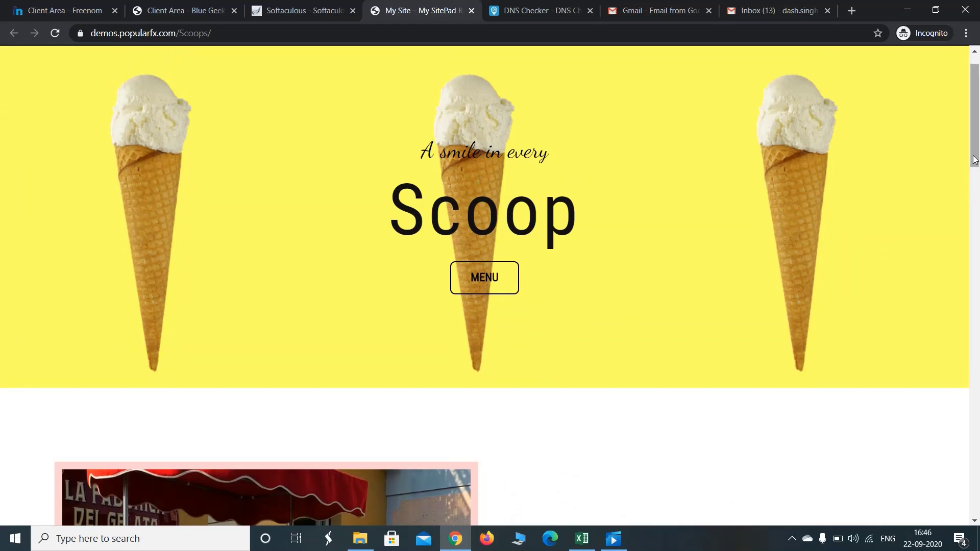
left_click(478, 281)
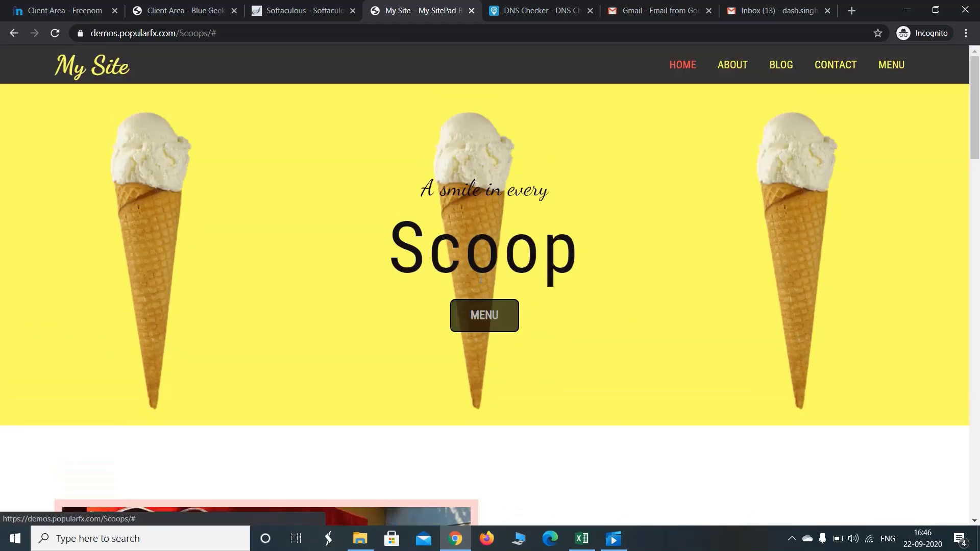
left_click_drag(974, 107, 952, 85)
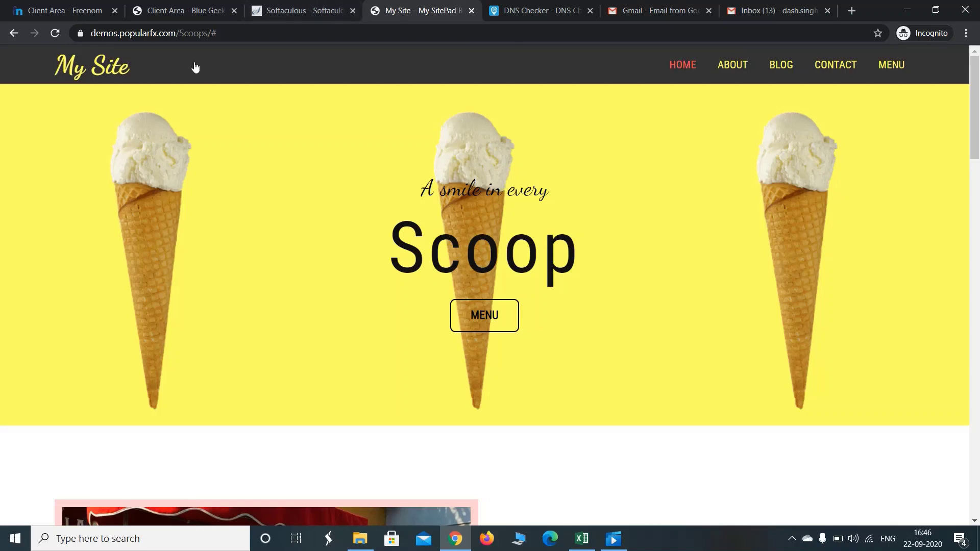
left_click(17, 37)
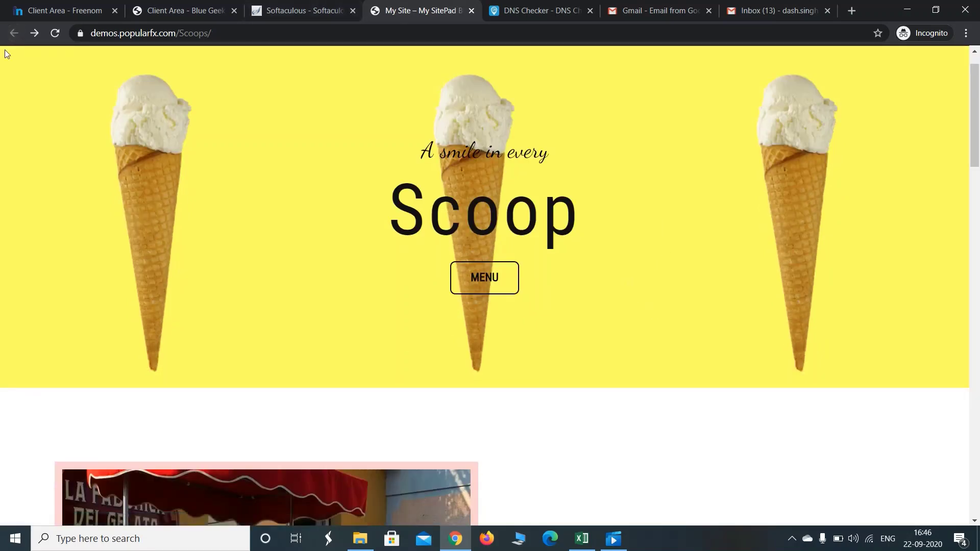
left_click_drag(974, 115, 977, 92)
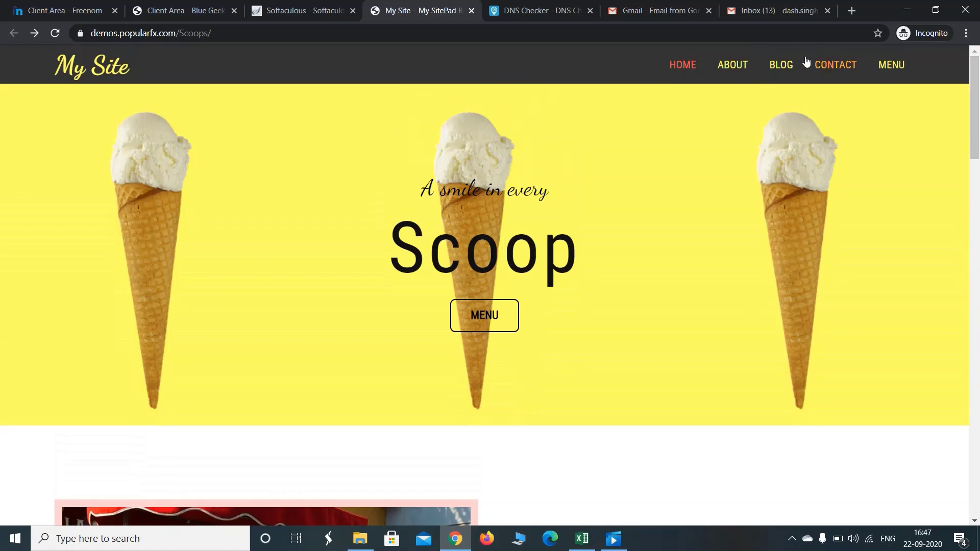
Open and scroll through the Scoops demo's About page
left_click(750, 65)
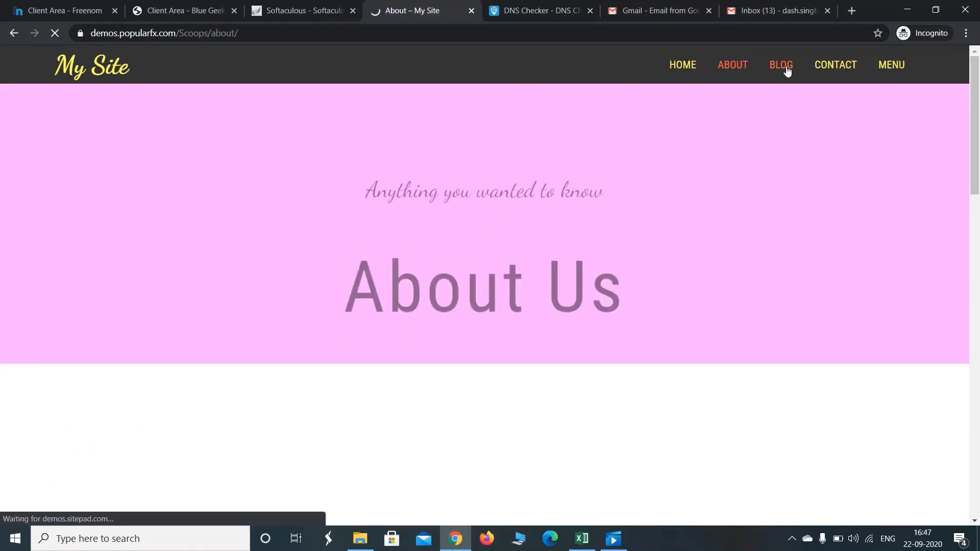
mouse_move(975, 153)
left_mouse_down()
mouse_move(978, 315)
mouse_move(979, 162)
left_mouse_up()
mouse_move(976, 117)
left_mouse_down()
mouse_move(978, 403)
mouse_move(979, 102)
left_mouse_up()
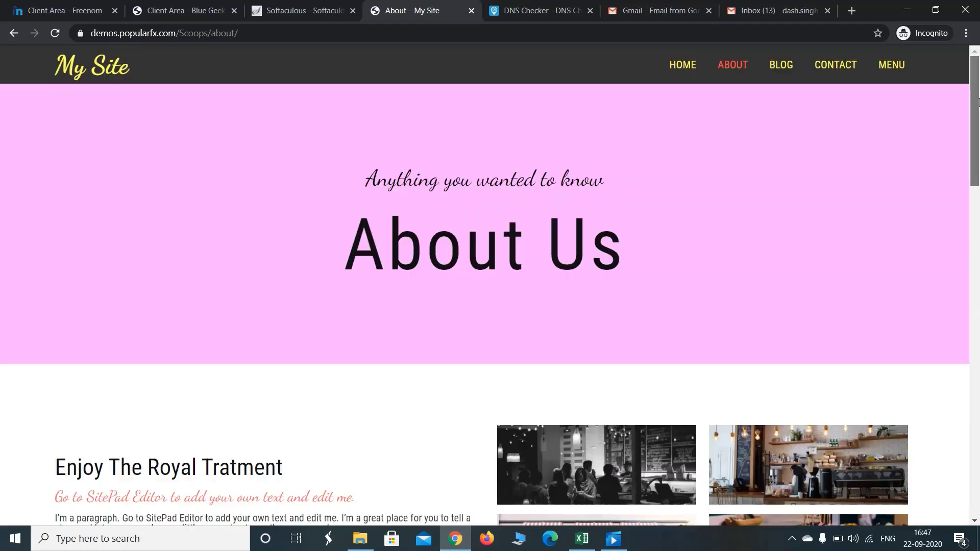
View the demo's Blog page, then scroll through its Contact page
left_click(776, 67)
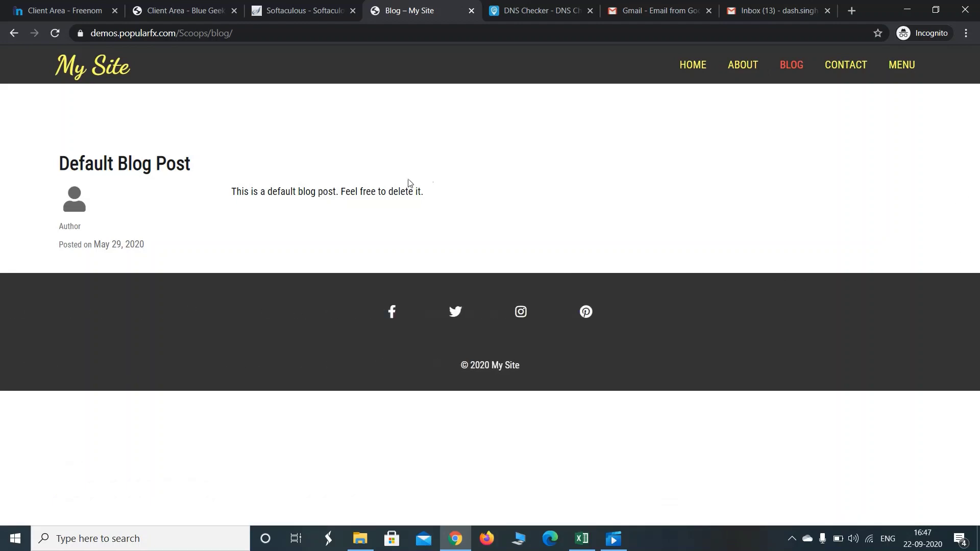
left_click(842, 64)
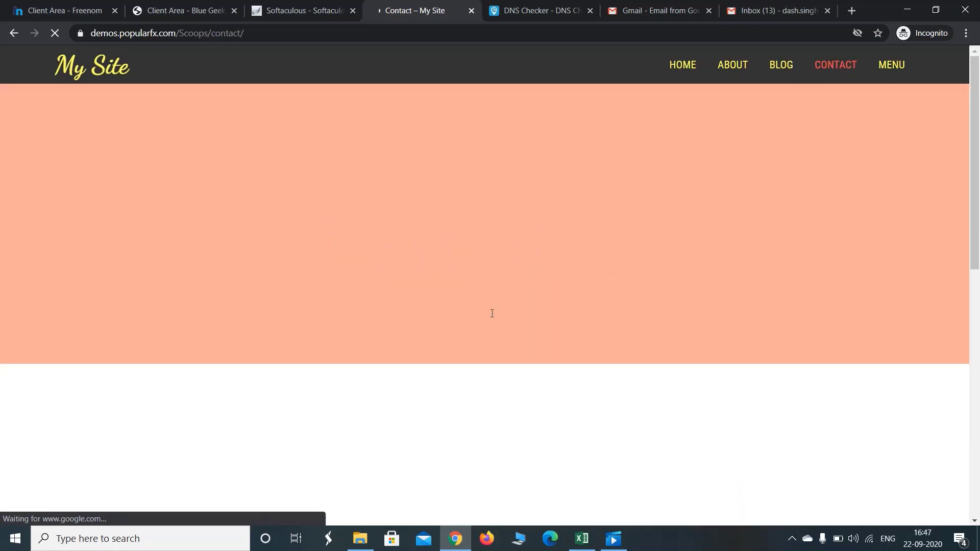
scroll(978, 243, "down", 4)
scroll(977, 244, "down", 3)
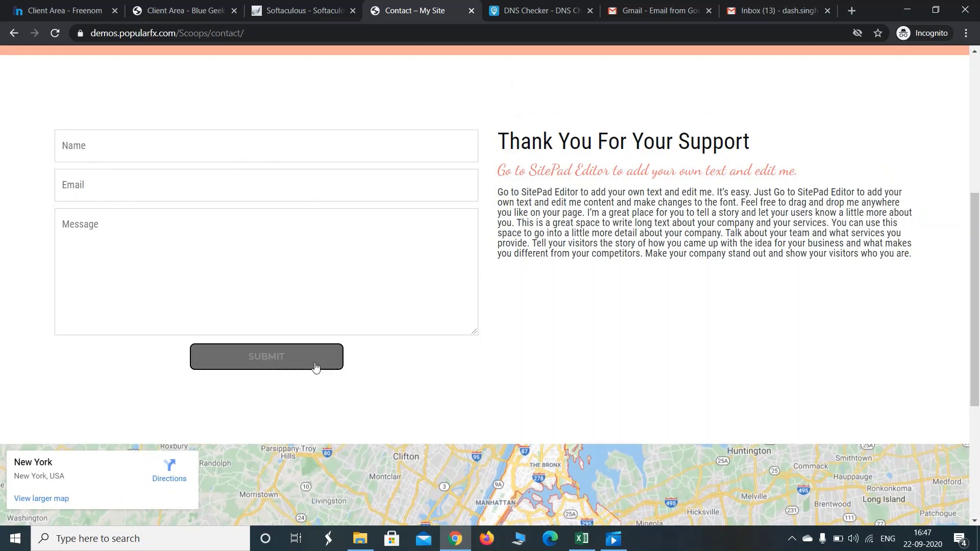
scroll(978, 269, "up", 6)
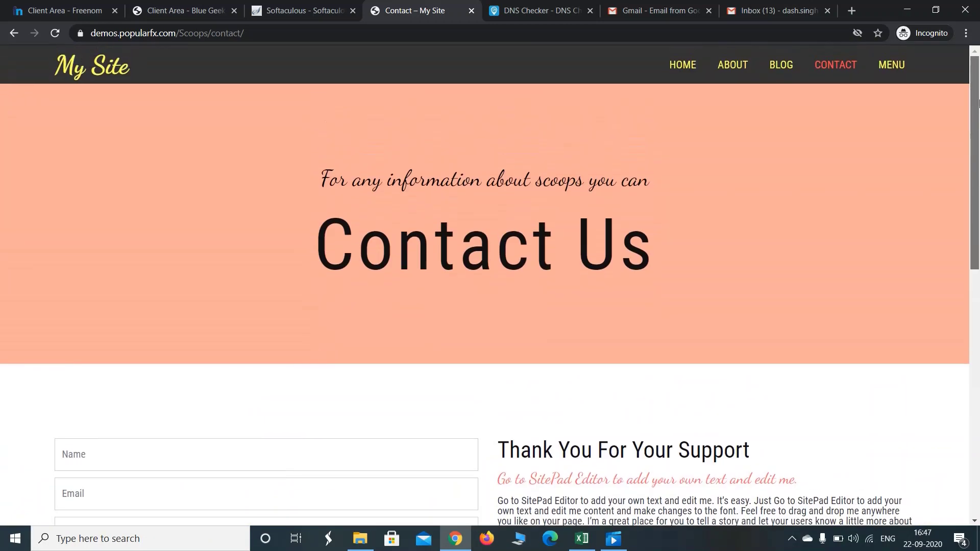
Open the demo's Menu page and scroll through the Marshmallow Treat items
left_click(892, 66)
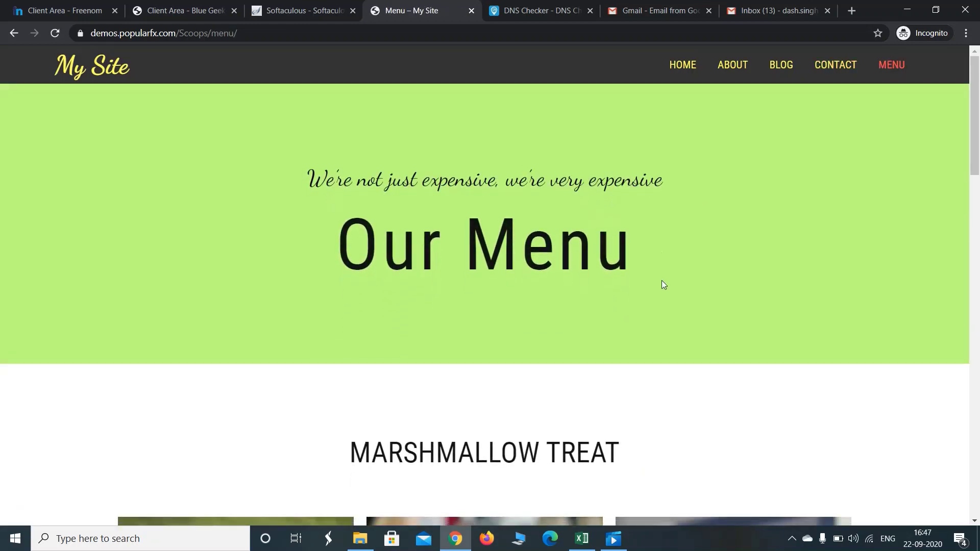
left_click_drag(976, 134, 977, 276)
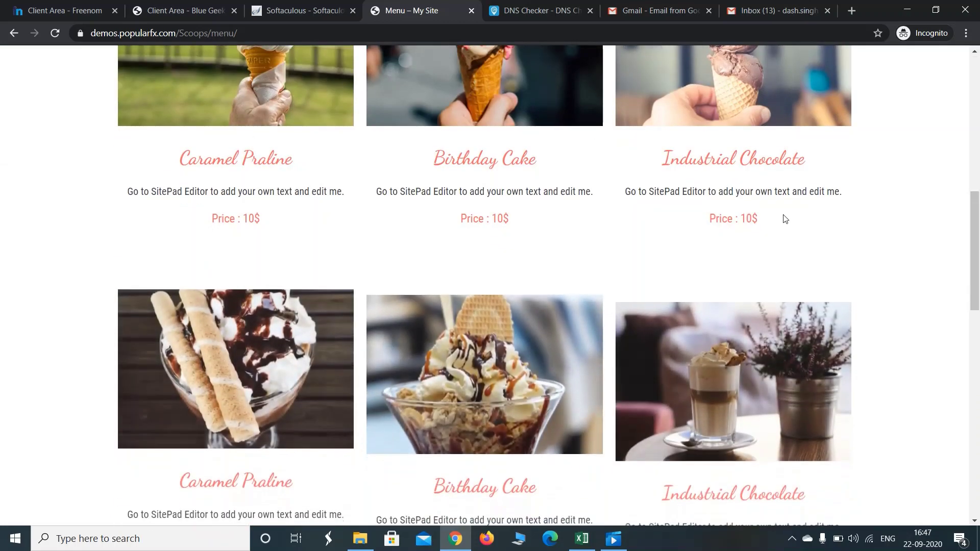
left_click_drag(979, 264, 977, 82)
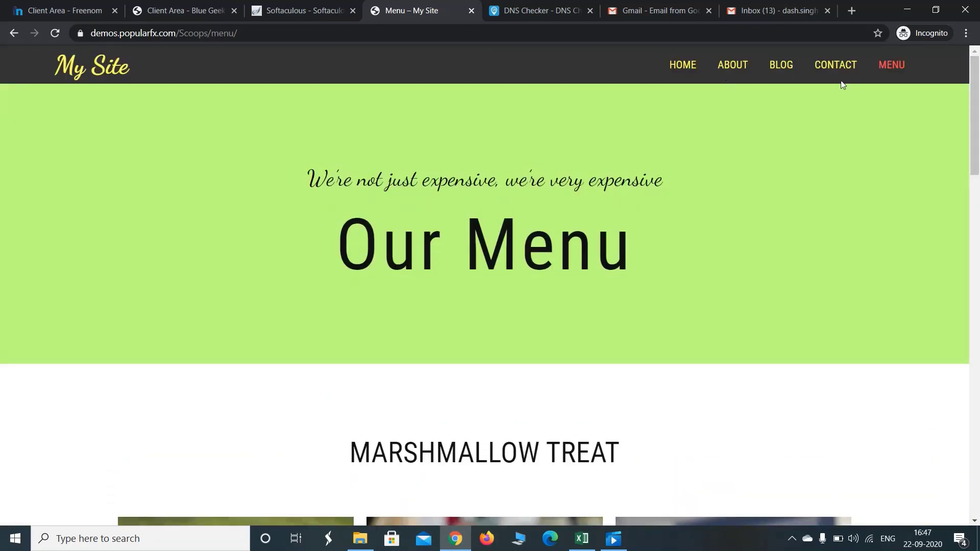
Back in Softaculous, select the Scoops theme, autofill the installation e-mail, and start Install
key("ctrl+shift+Tab")
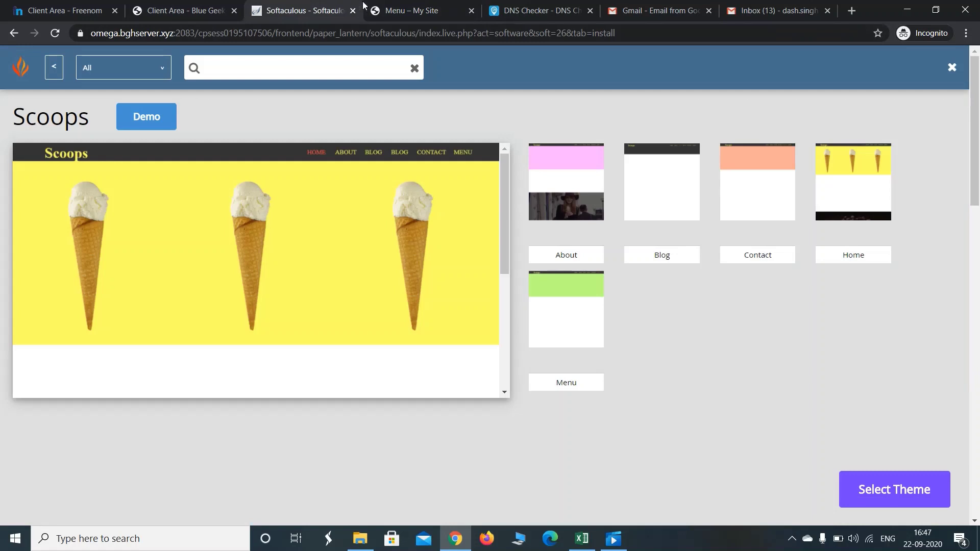
left_click(904, 493)
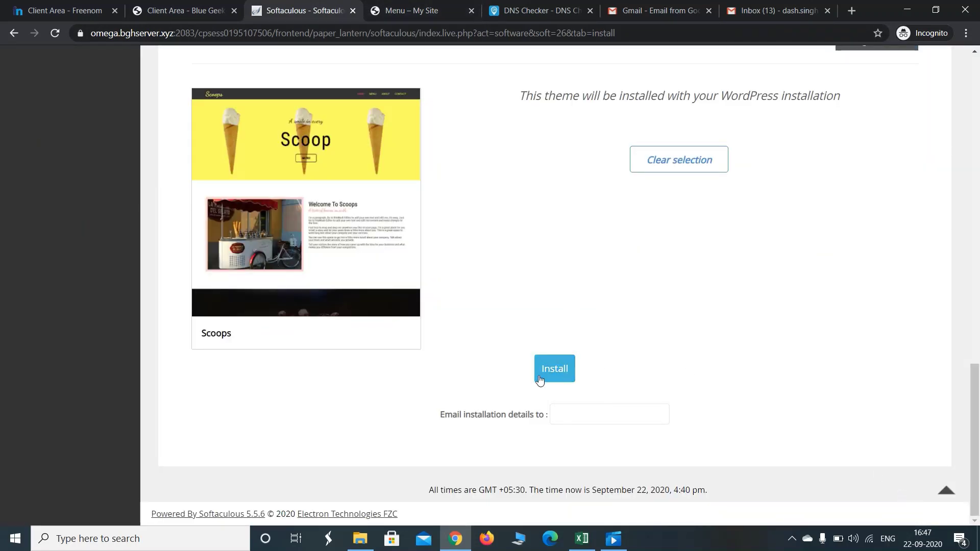
left_click(565, 414)
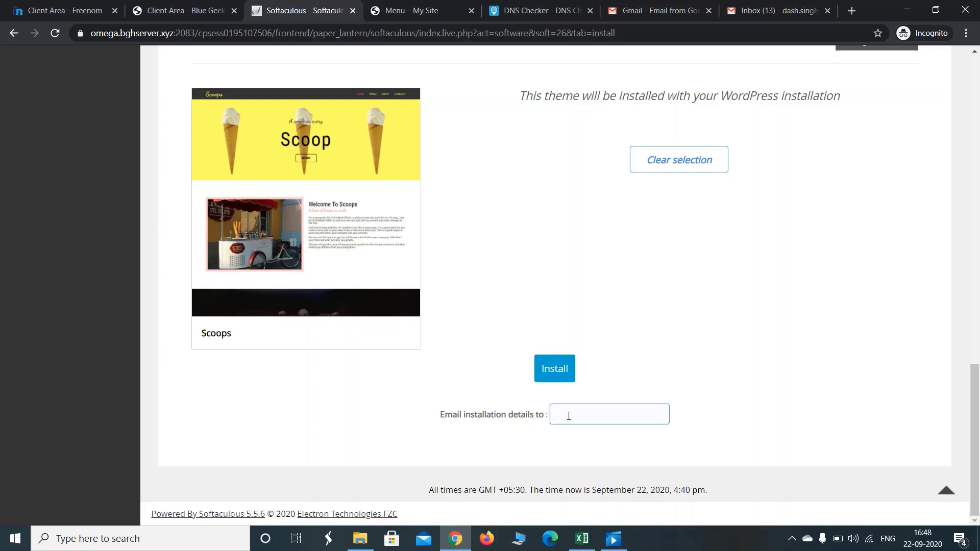
left_click(571, 440)
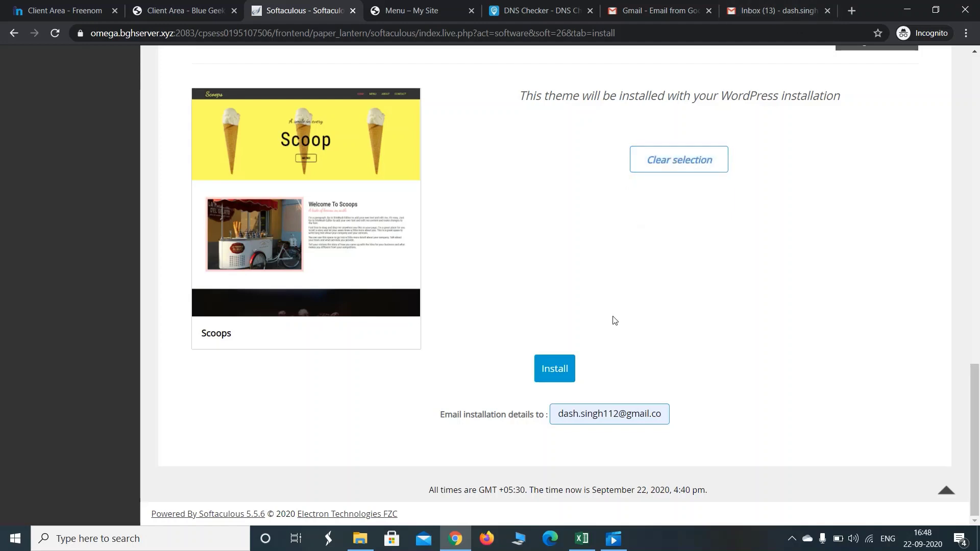
left_click(566, 370)
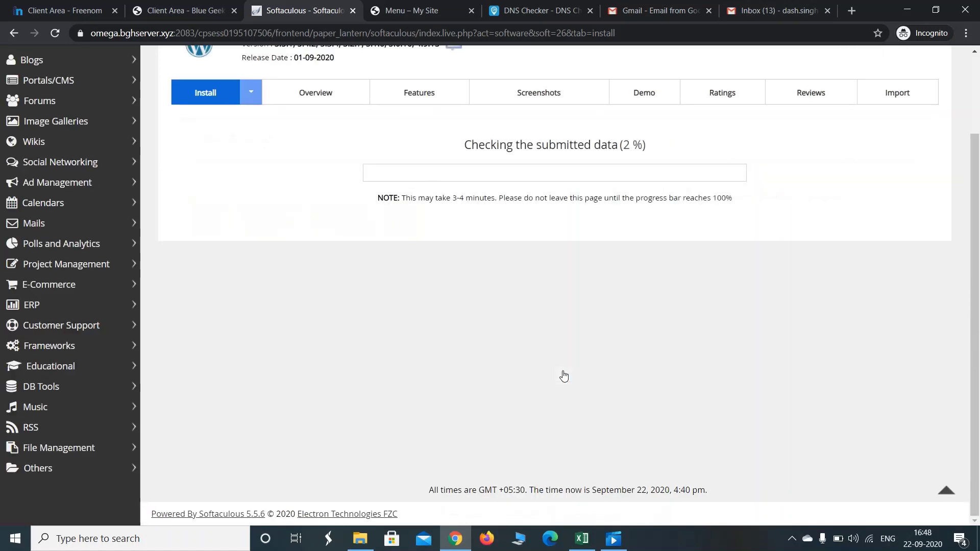
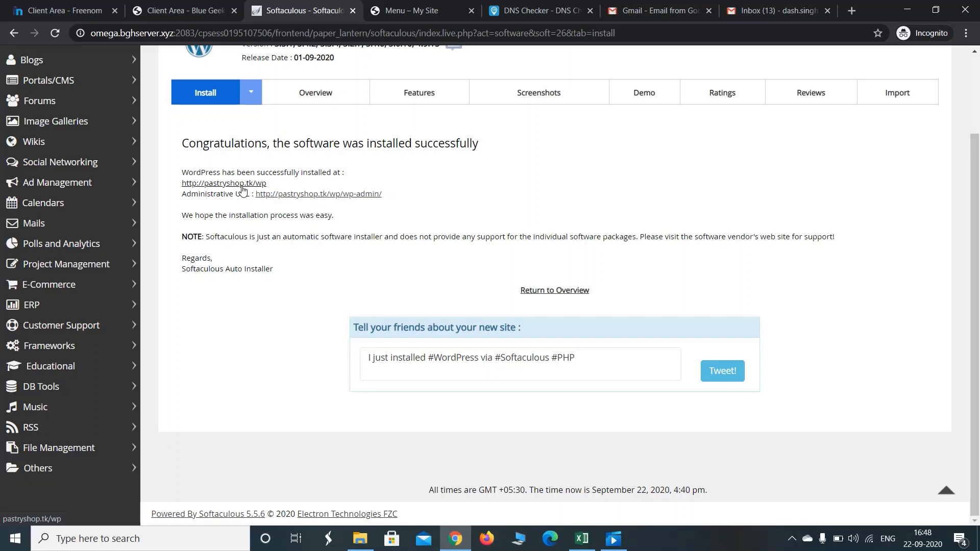
Open pastryshop.tk's WordPress admin URL from Softaculous; the page says 'This site can't be reached'
left_click(275, 198)
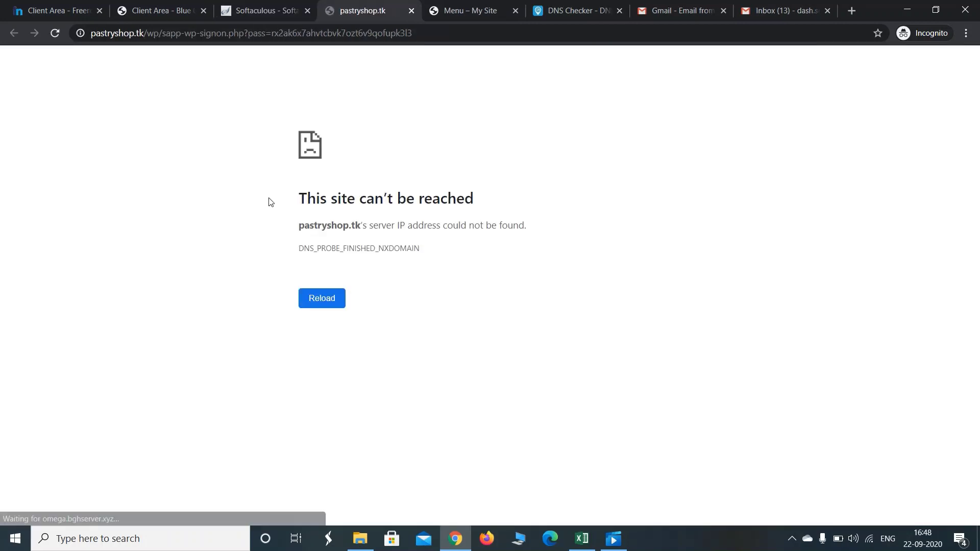
left_click(281, 10)
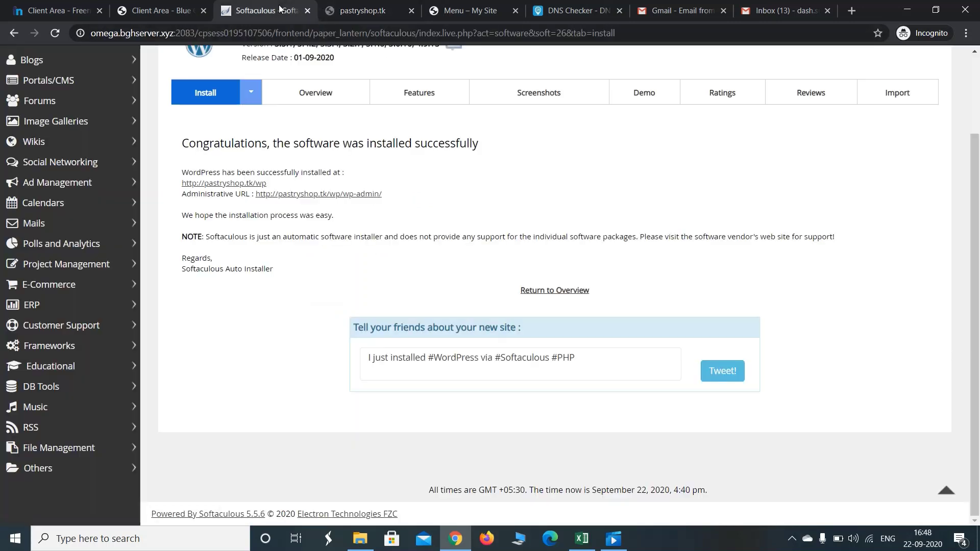
left_click(388, 5)
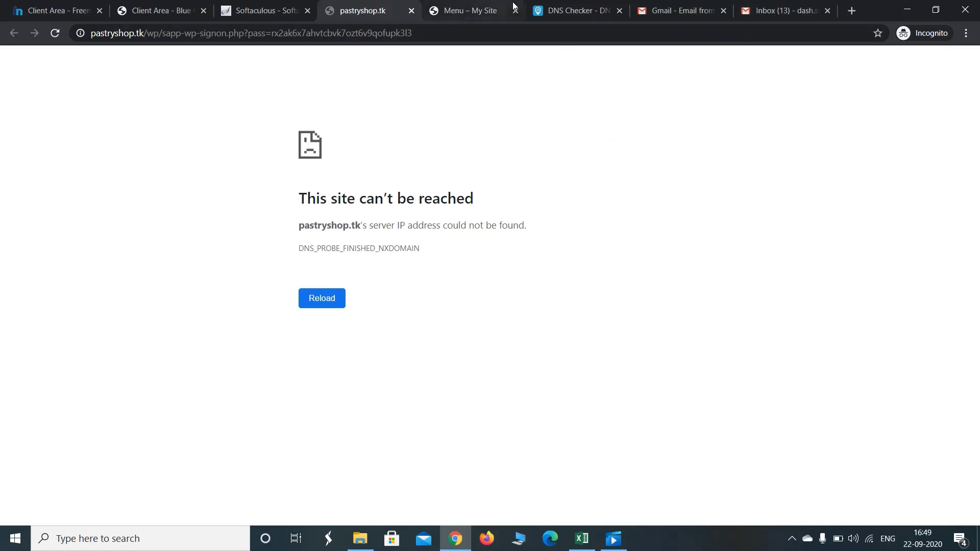
Rerun the DNS Checker propagation lookup for pastryshop.tk
left_click(567, 9)
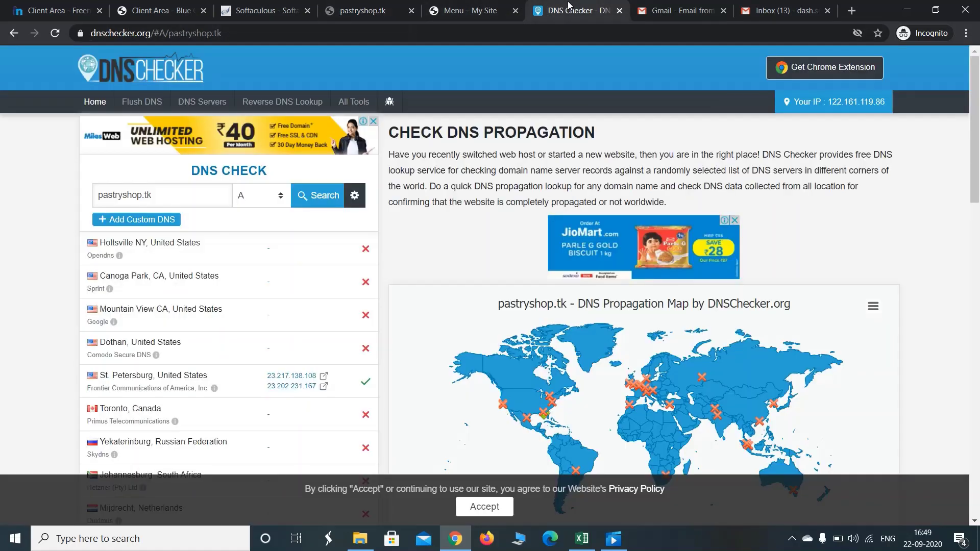
left_click(179, 189)
key("Return")
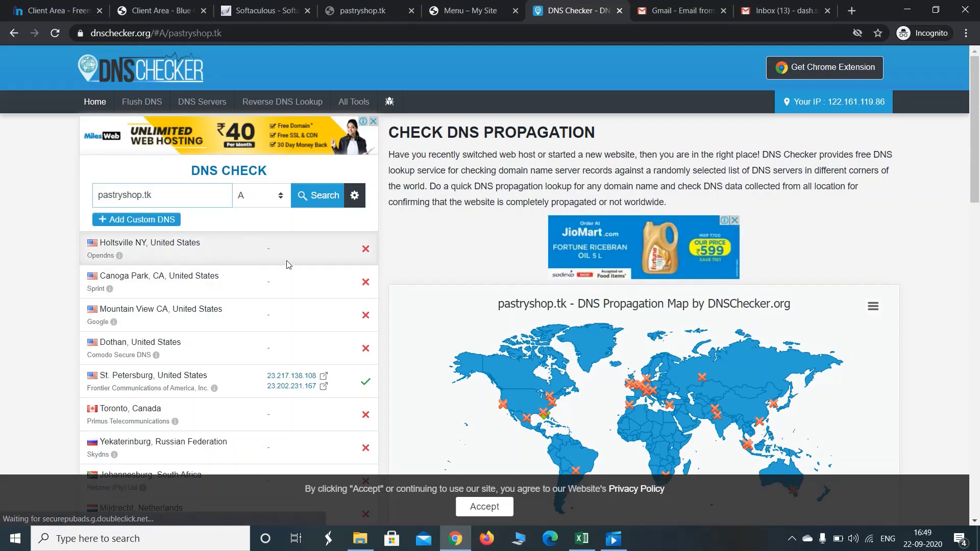
Try the installed site at pastryshop.tk/wp, which still can't be reached
left_click(457, 6)
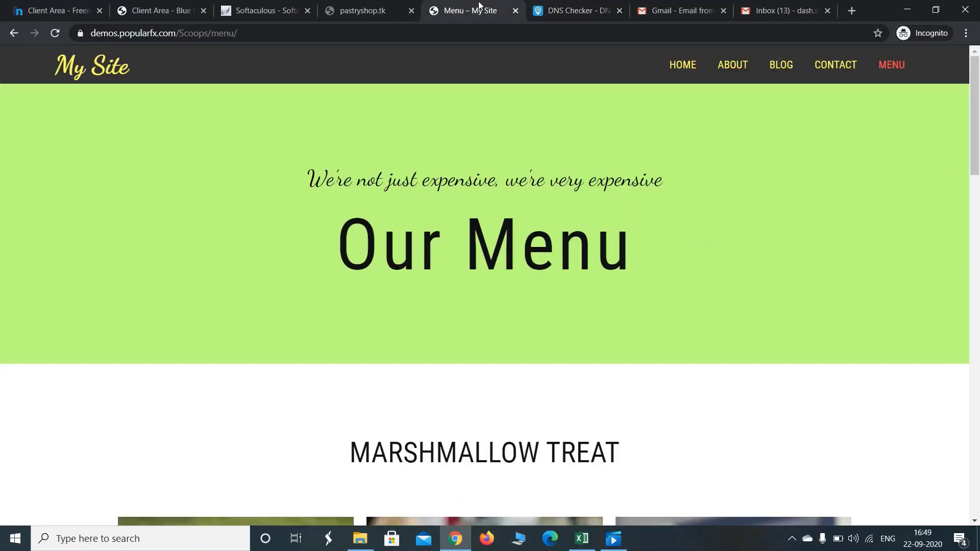
left_click(356, 5)
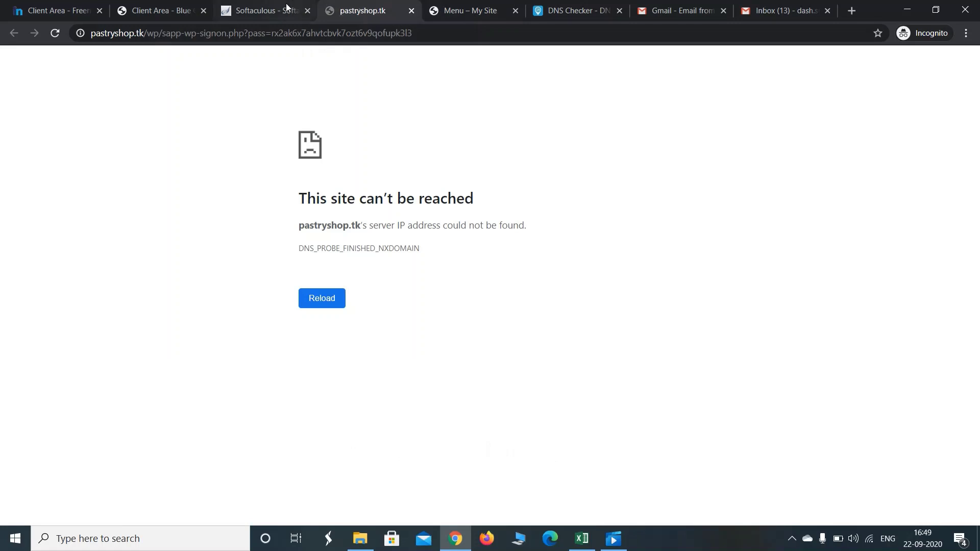
left_click(285, 8)
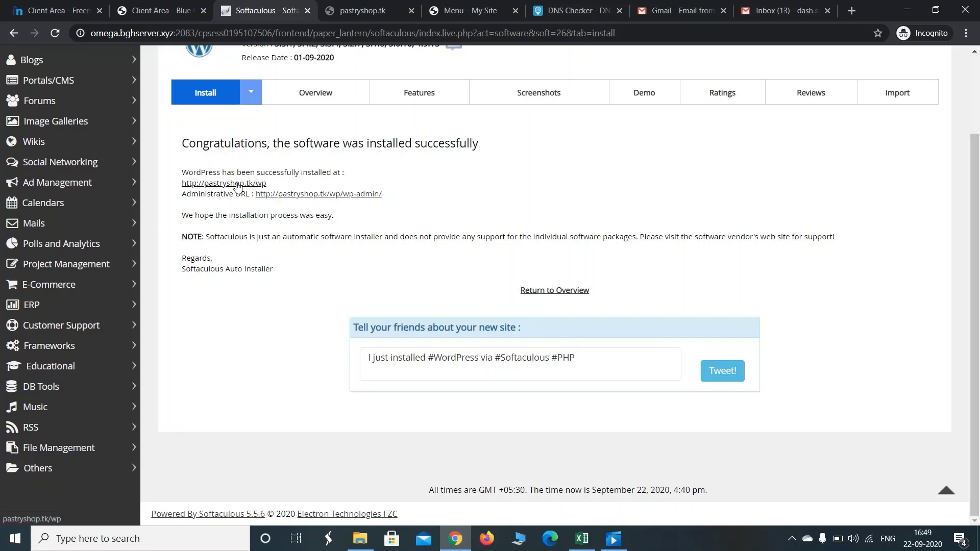
left_click(237, 185)
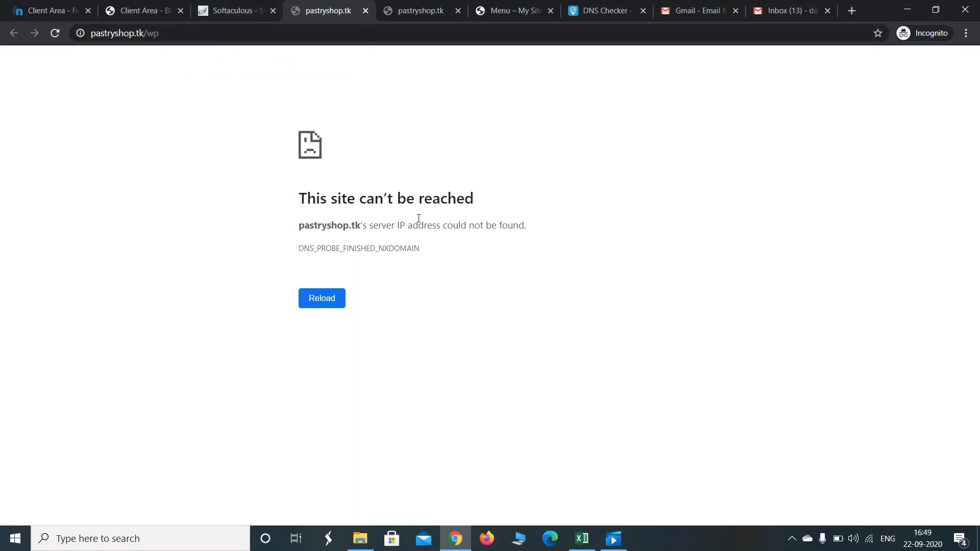
left_click(247, 11)
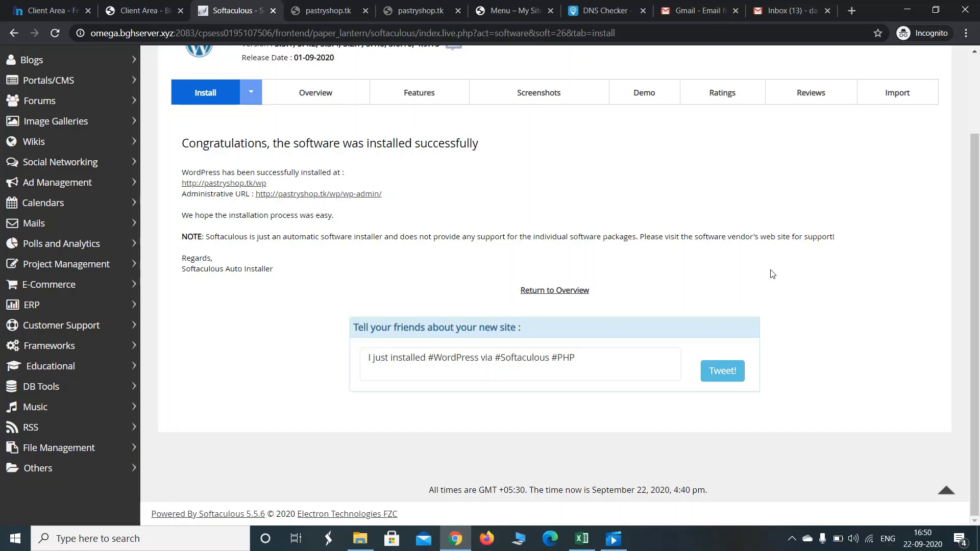
Check the Pastryshop.tk product details in the Blue Geek Hosting client area, then recheck the site
left_click(129, 5)
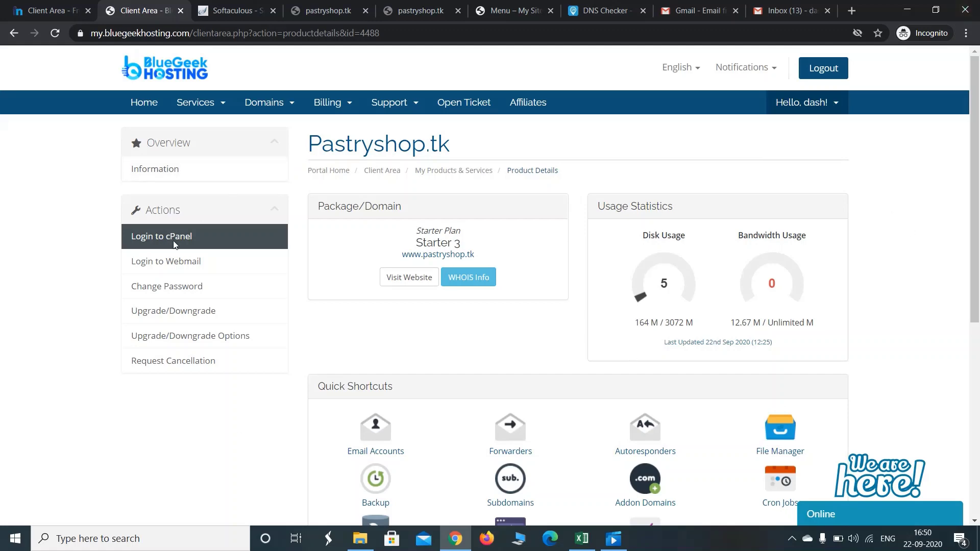
left_click(334, 12)
left_click(232, 12)
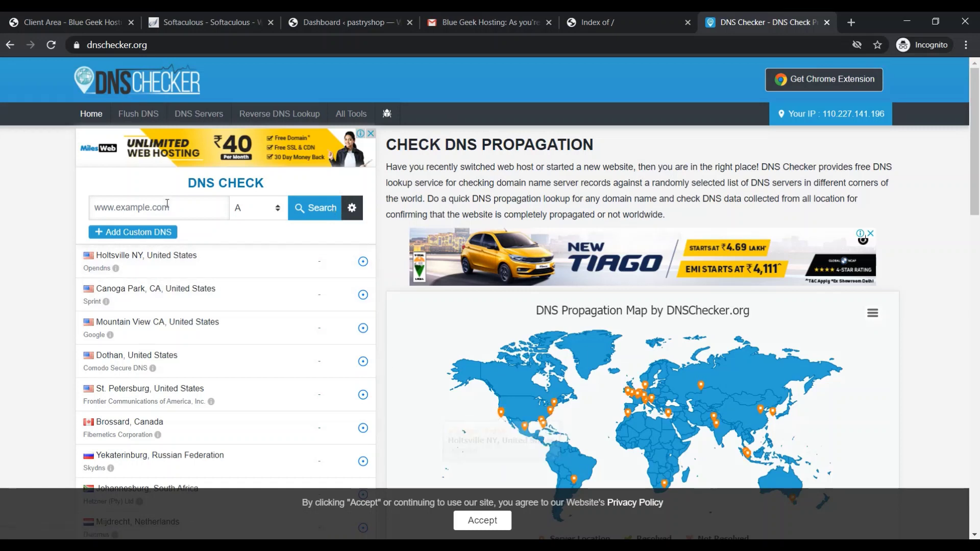
Run an NS lookup for pastryshop.tk, which resolves to ns1 and ns2.bghserver.xyz everywhere
left_click(133, 220)
key("Down")
key("Return")
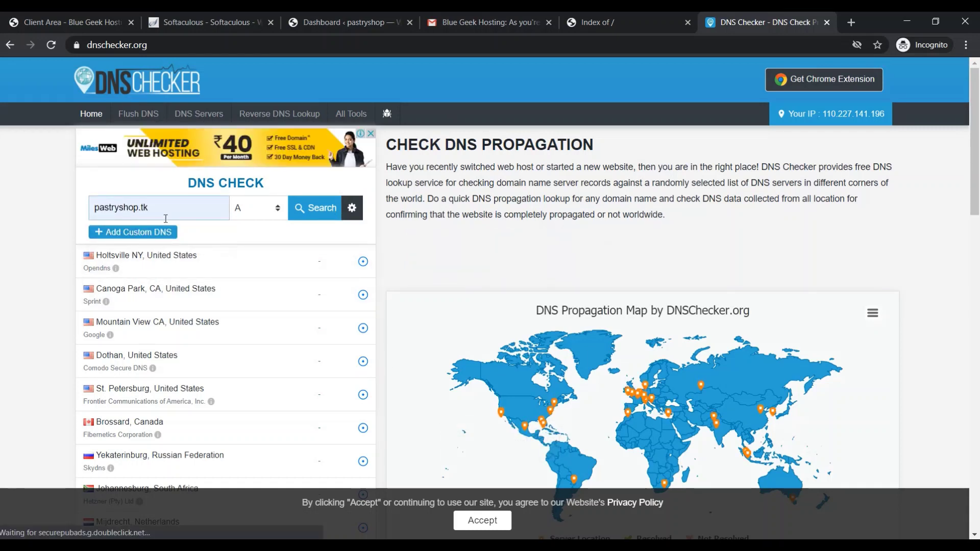
left_click(262, 218)
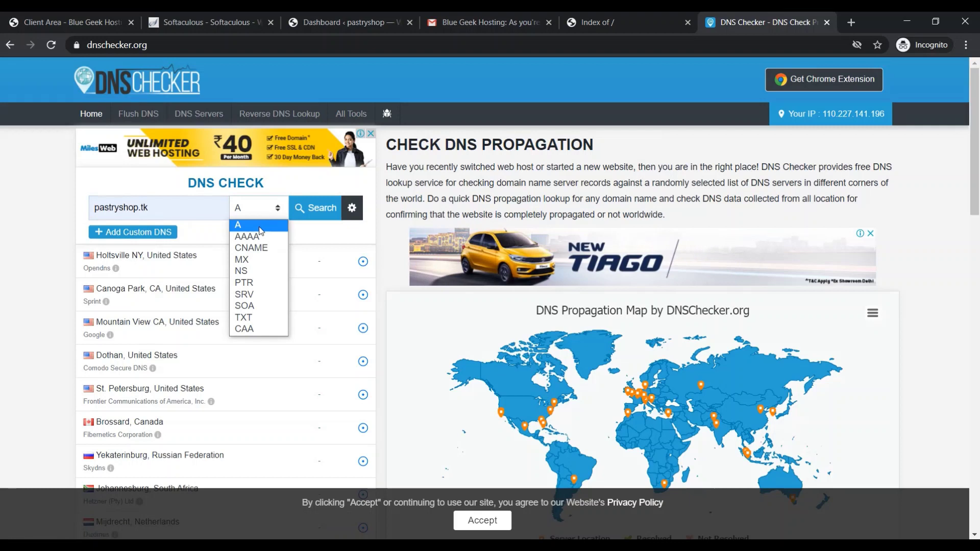
left_click(257, 270)
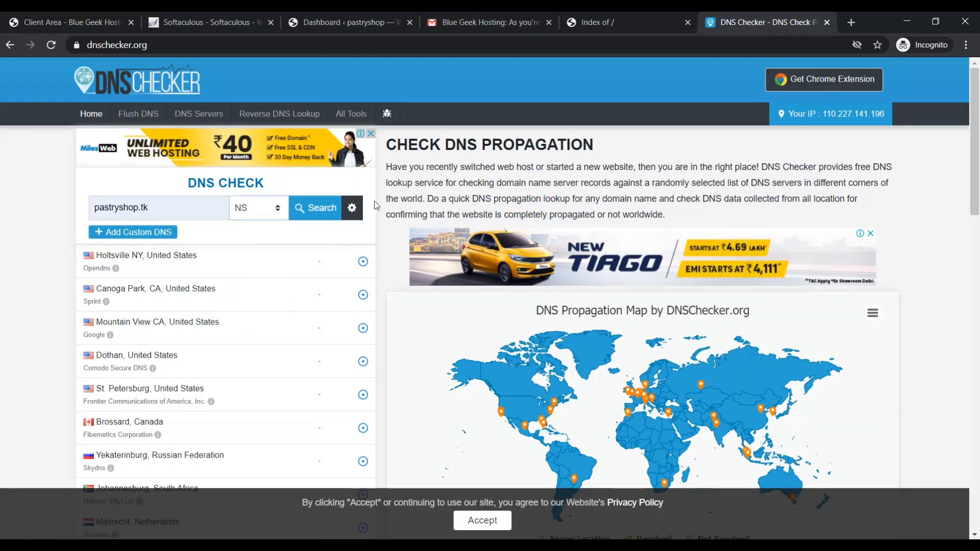
left_click(327, 216)
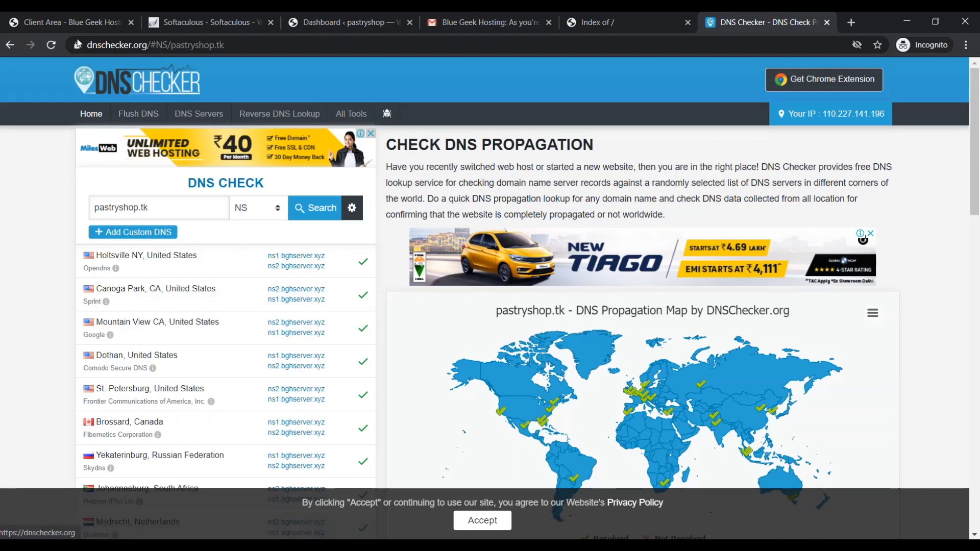
left_click(72, 23)
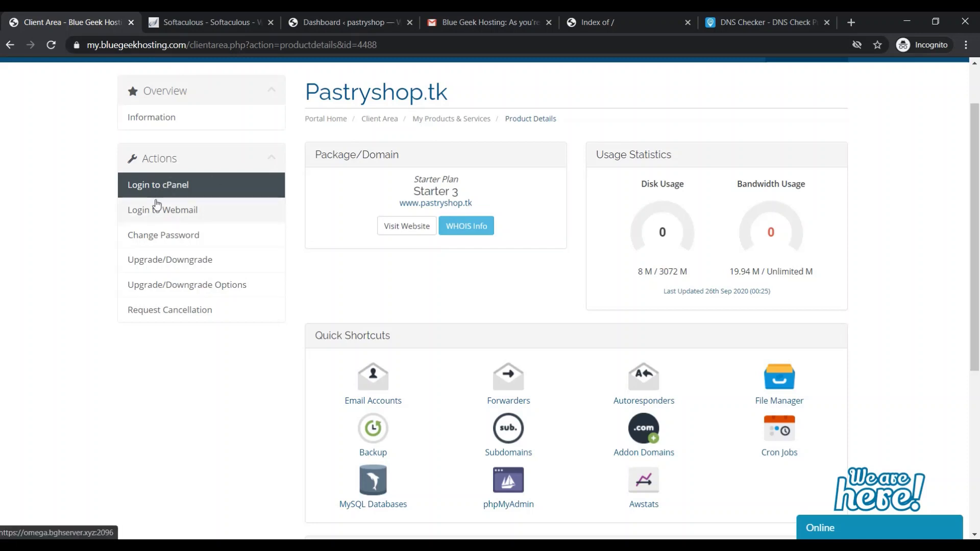
Open the now-live site at pastryshop.tk/wp from the Softaculous success page
left_click(202, 18)
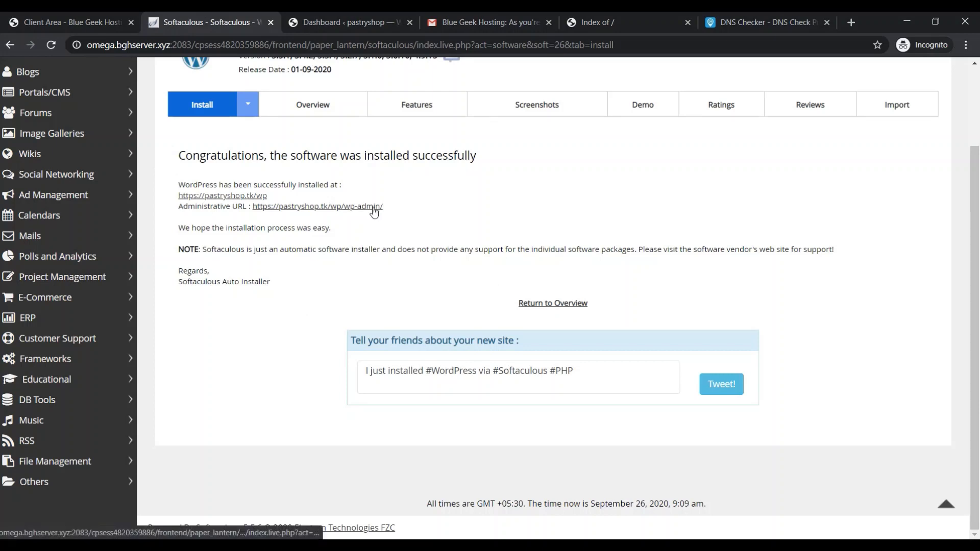
left_click(251, 198)
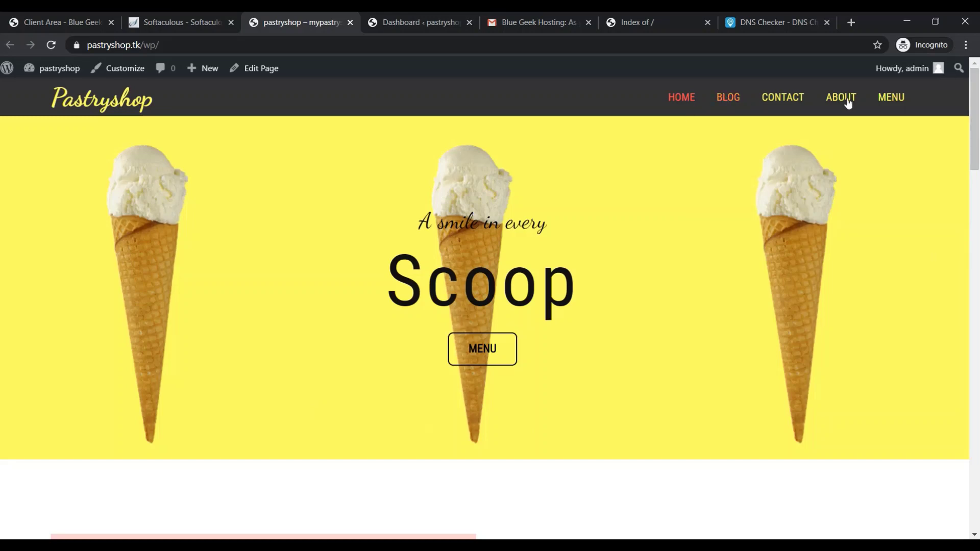
left_click_drag(975, 149, 970, 120)
Browse the site's Blog, Contact, About and Menu pages, scrolling through the 10$ menu items
left_click(720, 98)
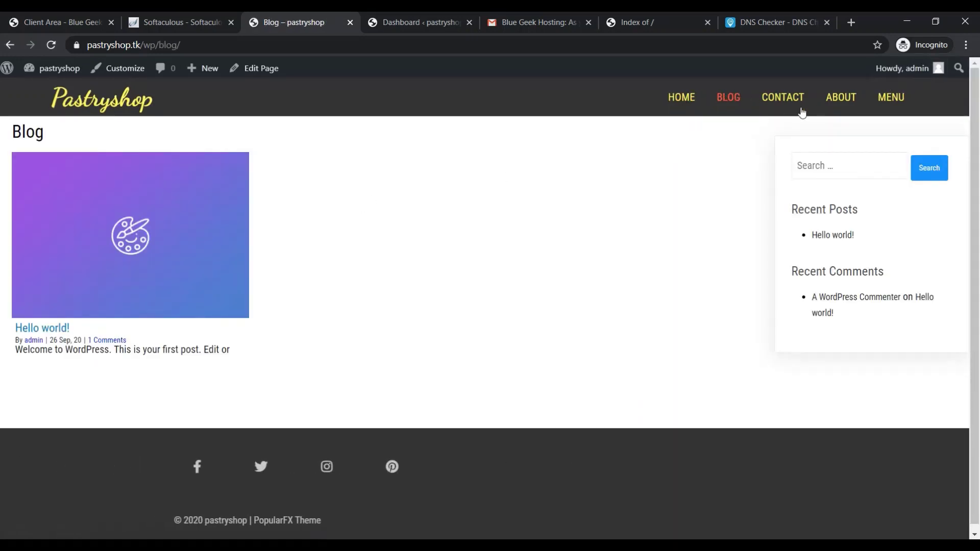
left_click(782, 97)
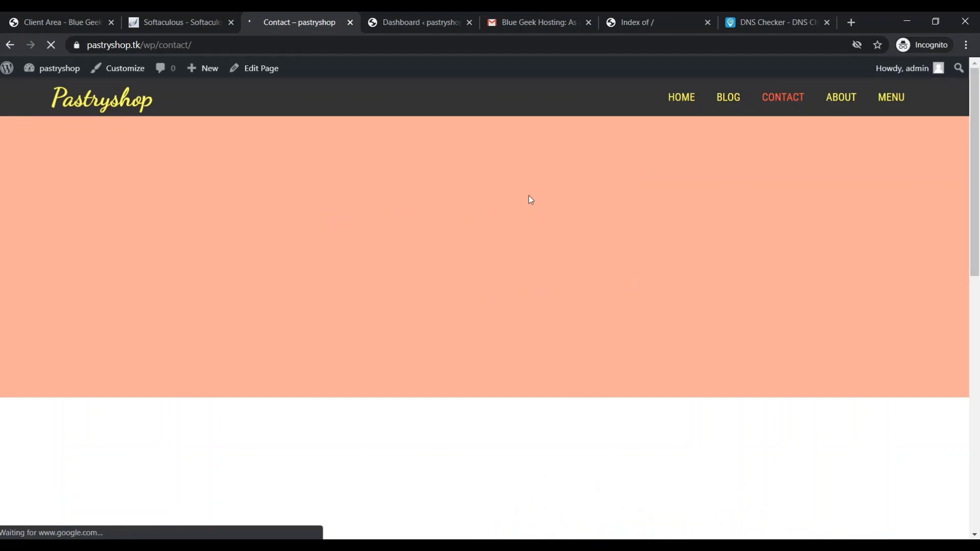
left_click(850, 98)
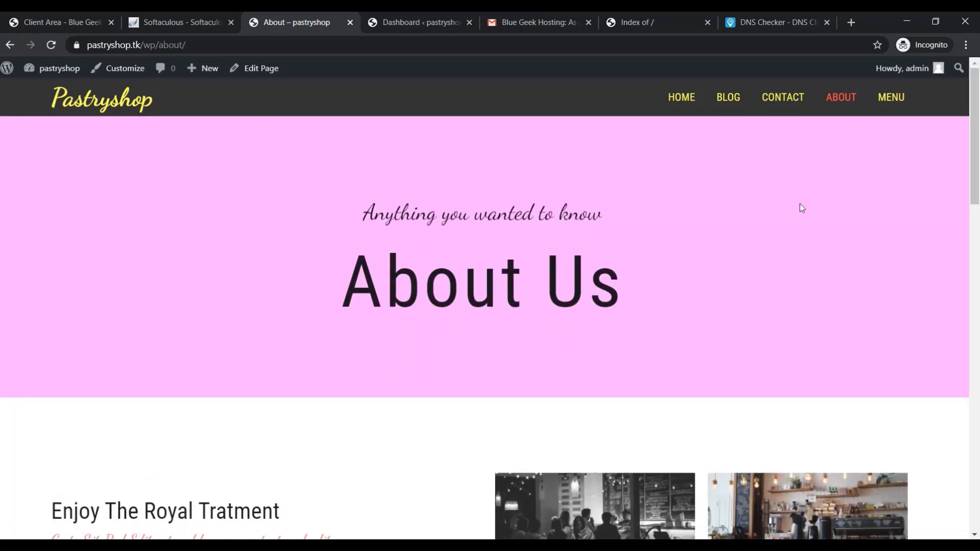
left_click(893, 108)
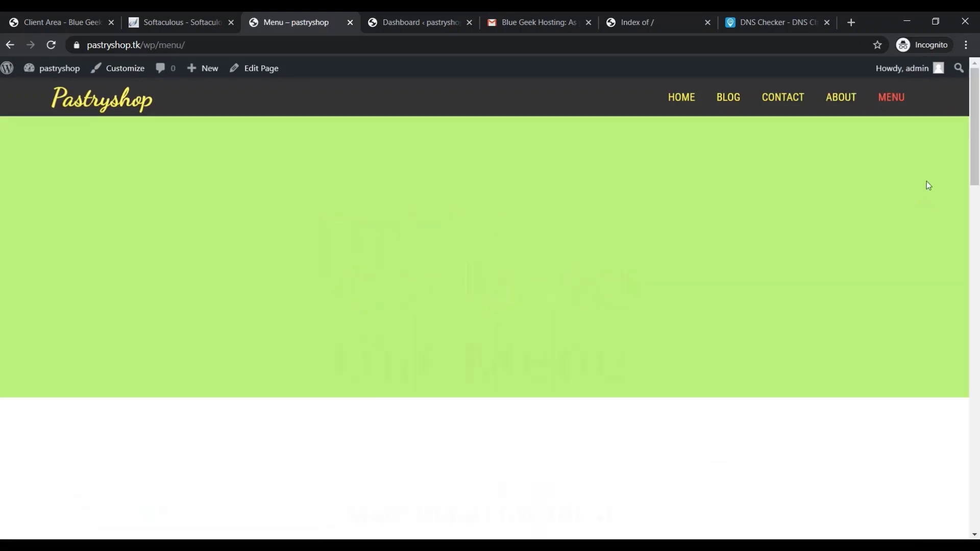
mouse_move(975, 155)
left_mouse_down()
mouse_move(979, 328)
mouse_move(976, 154)
left_mouse_up()
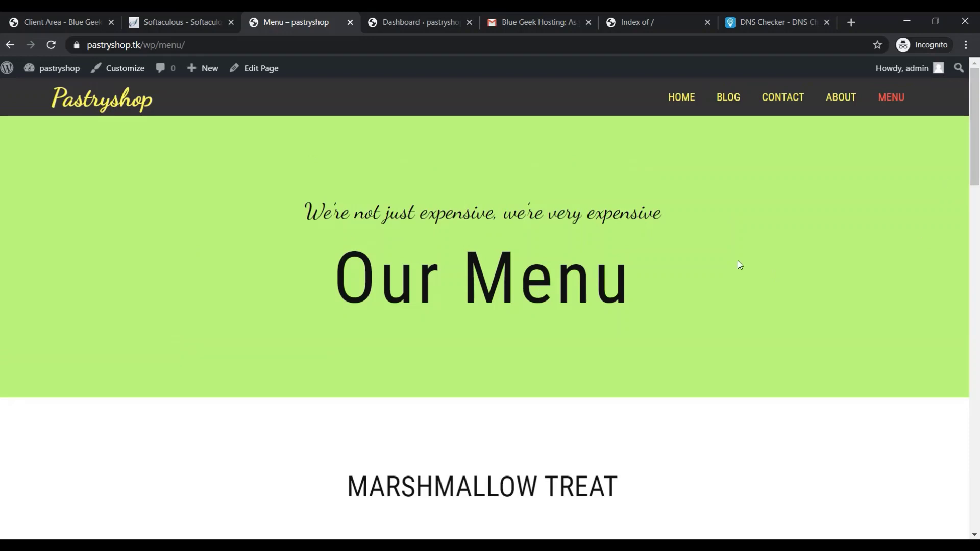
scroll(737, 262, "down", 10)
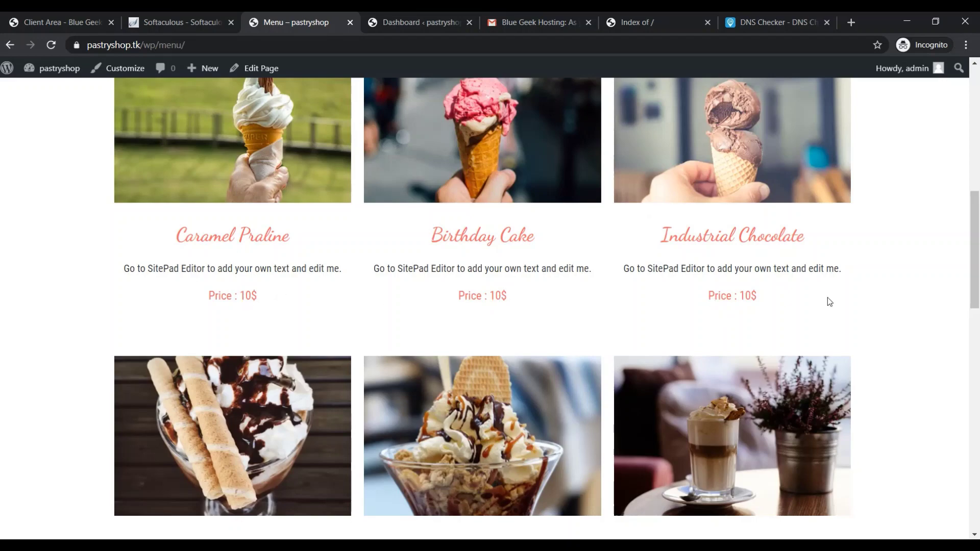
left_click_drag(975, 243, 976, 453)
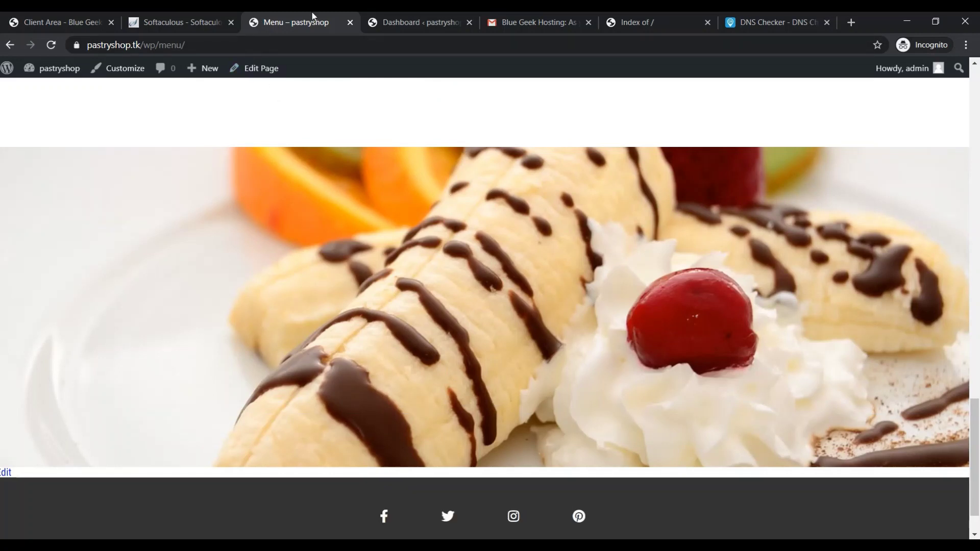
Log into the WordPress admin area through the Softaculous admin link
left_click(406, 14)
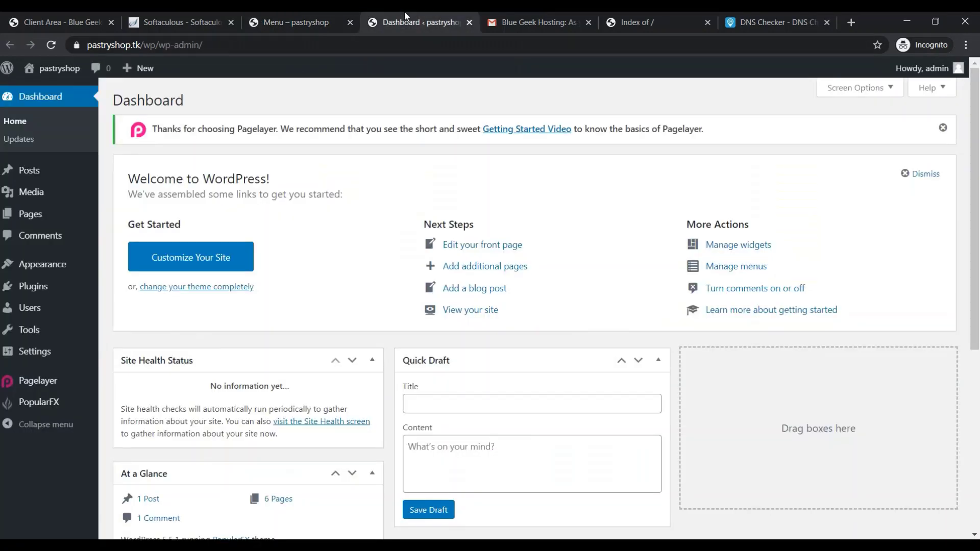
left_click(301, 22)
left_click(218, 21)
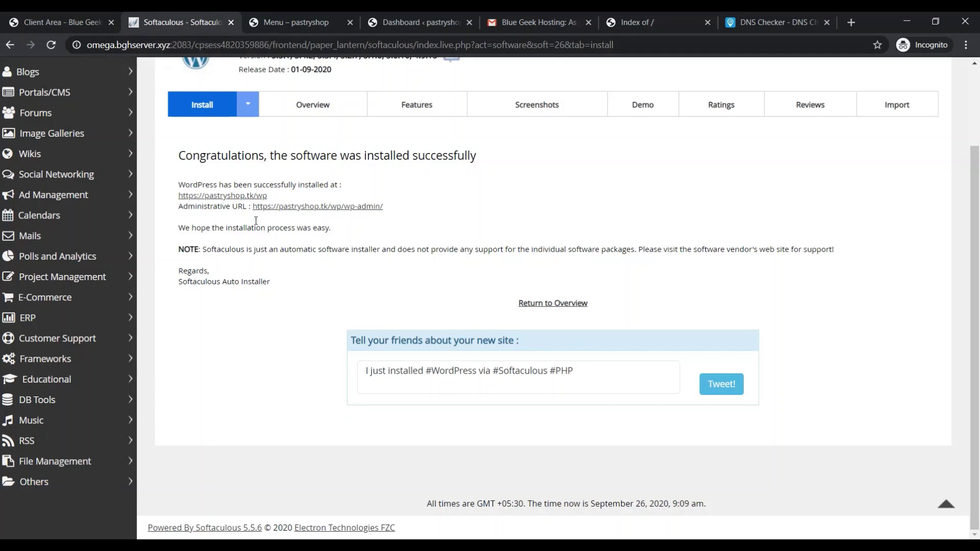
left_click(282, 208)
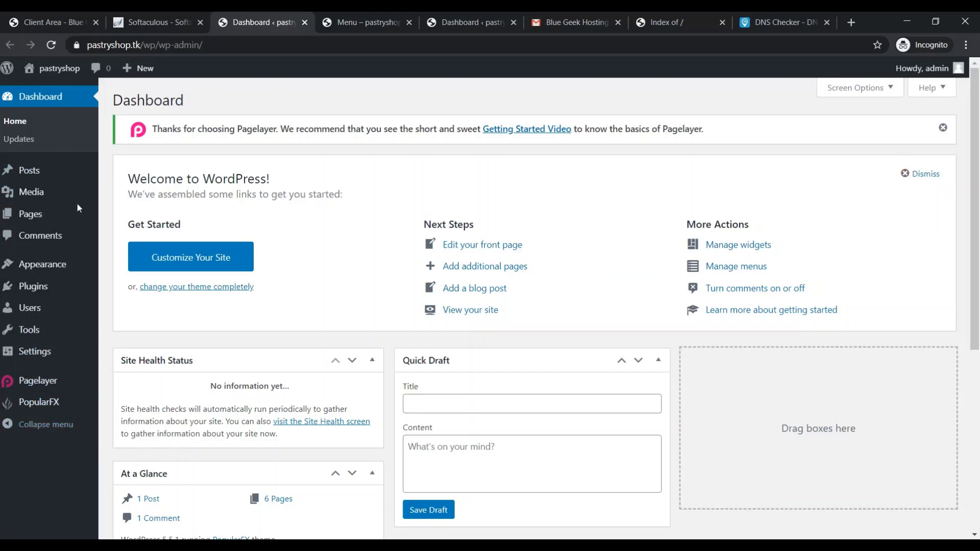
mouse_move(49, 173)
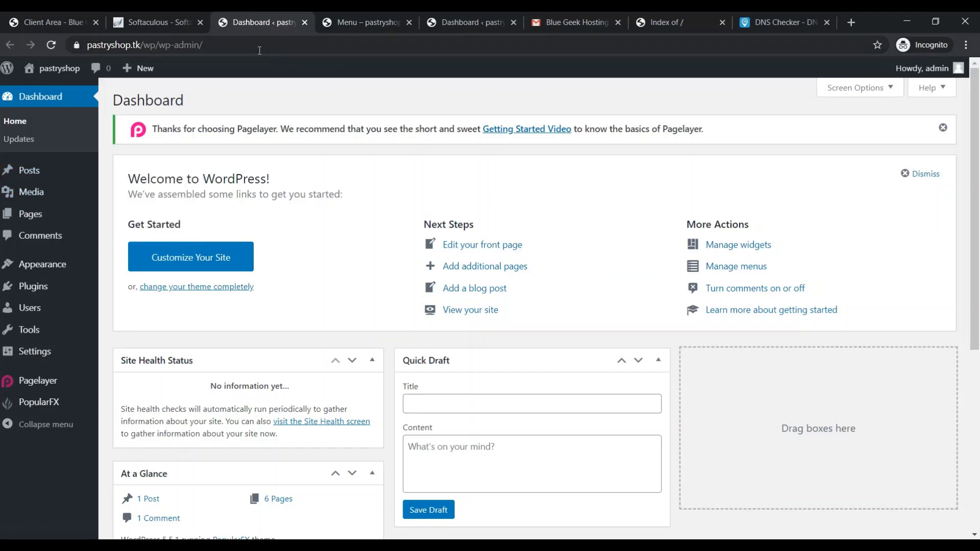
View the Blog page showing the Hello world! post, then return to the Dashboard
left_click(363, 21)
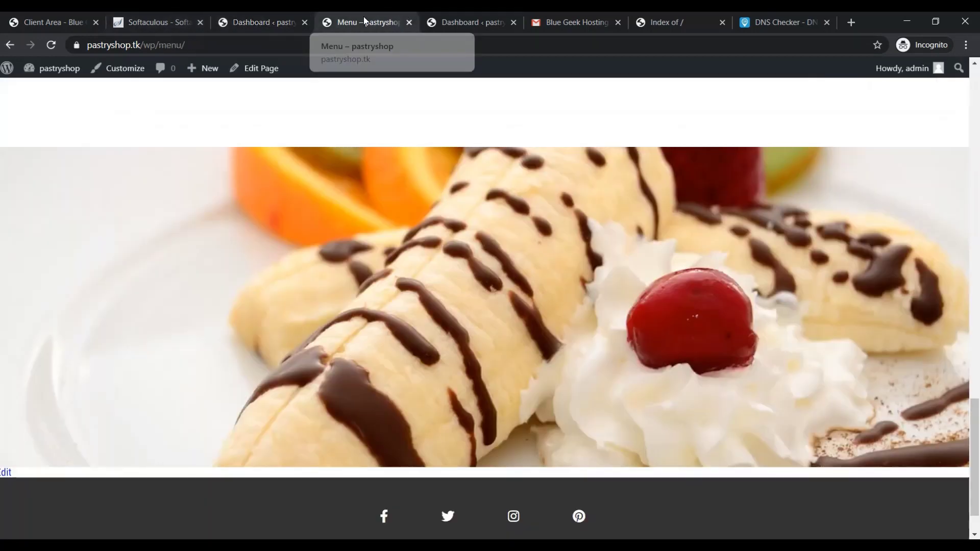
scroll(932, 311, "up", 20)
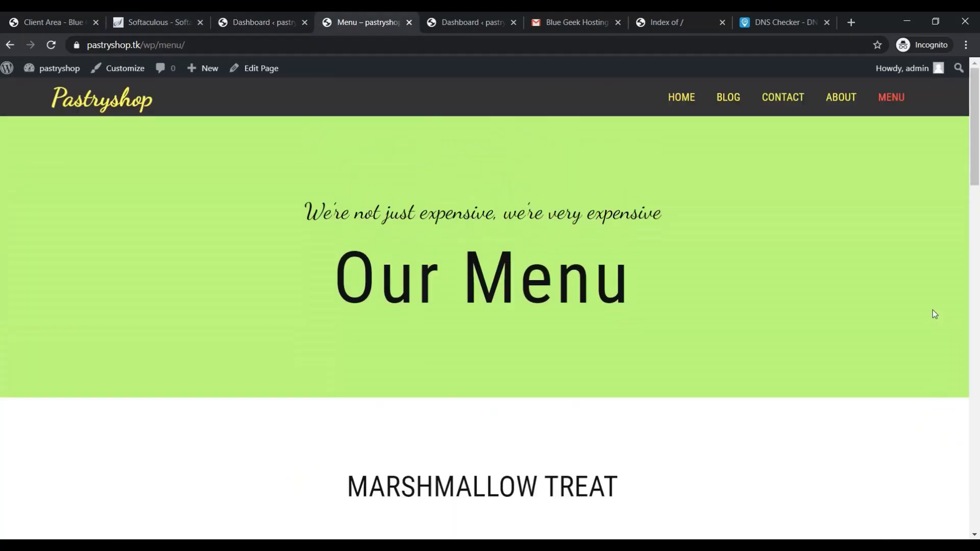
left_click(728, 97)
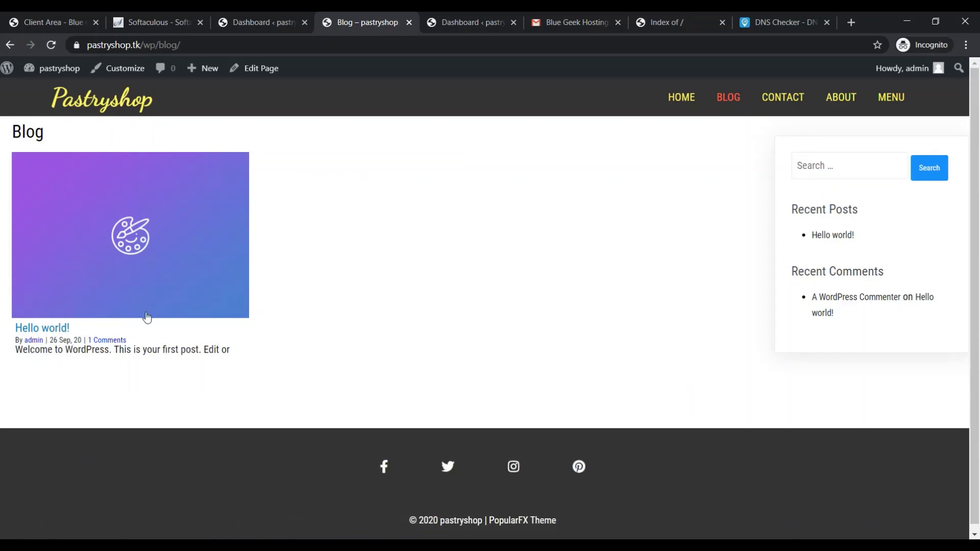
left_click(271, 12)
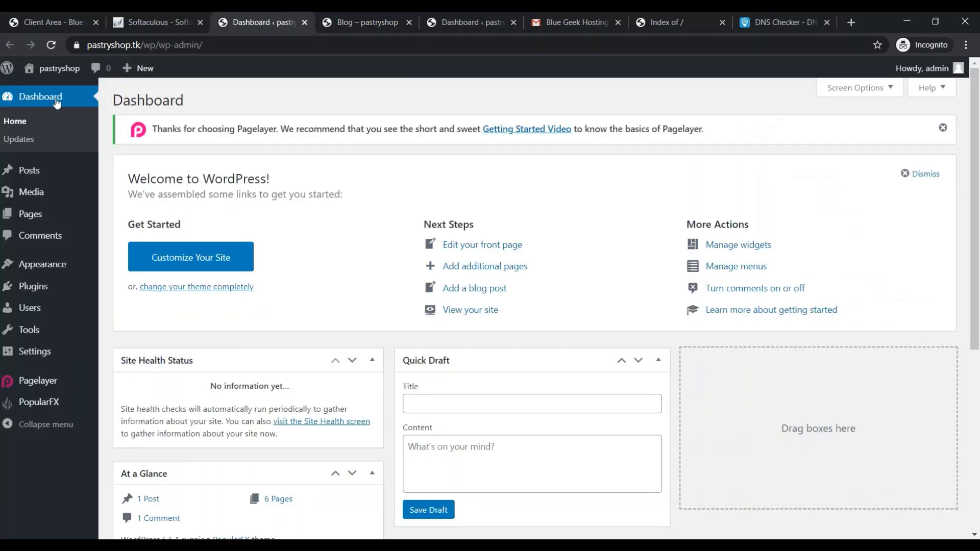
Trash the sample Hello world! post from All Posts and permanently delete it from Trash
mouse_move(25, 175)
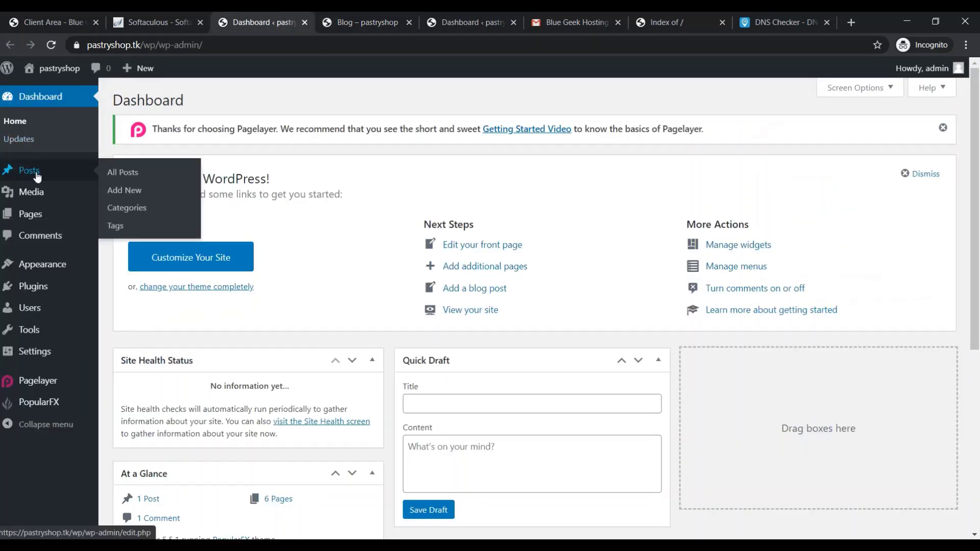
left_click(126, 174)
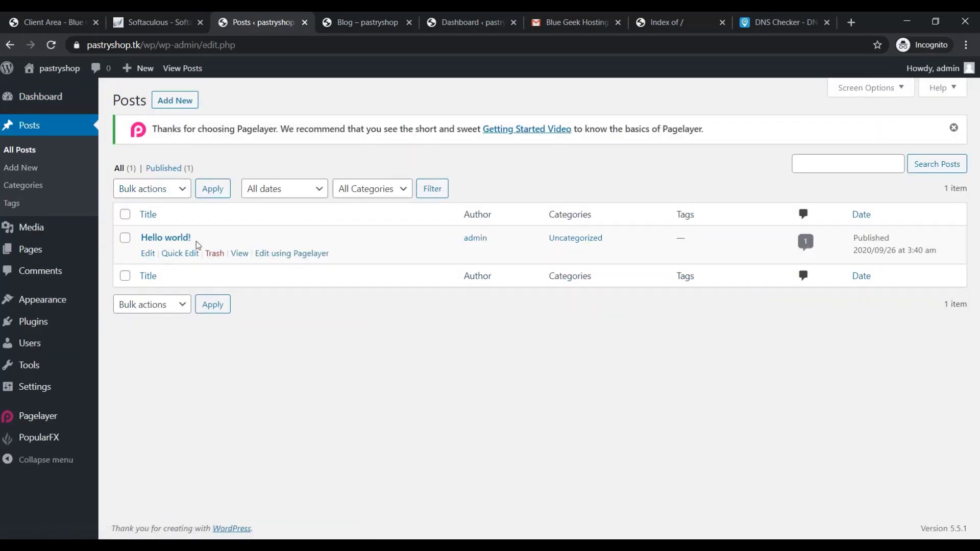
left_click(126, 239)
left_click(220, 258)
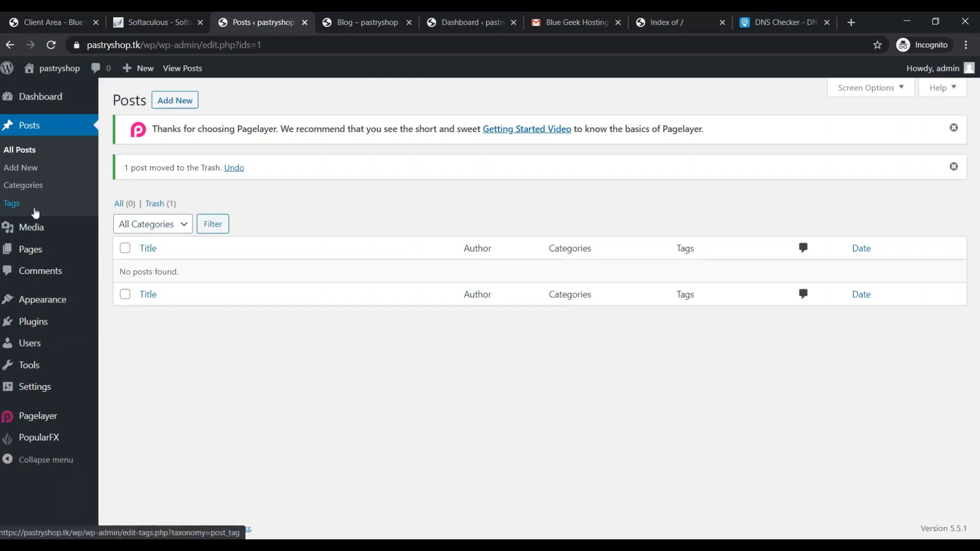
left_click(160, 204)
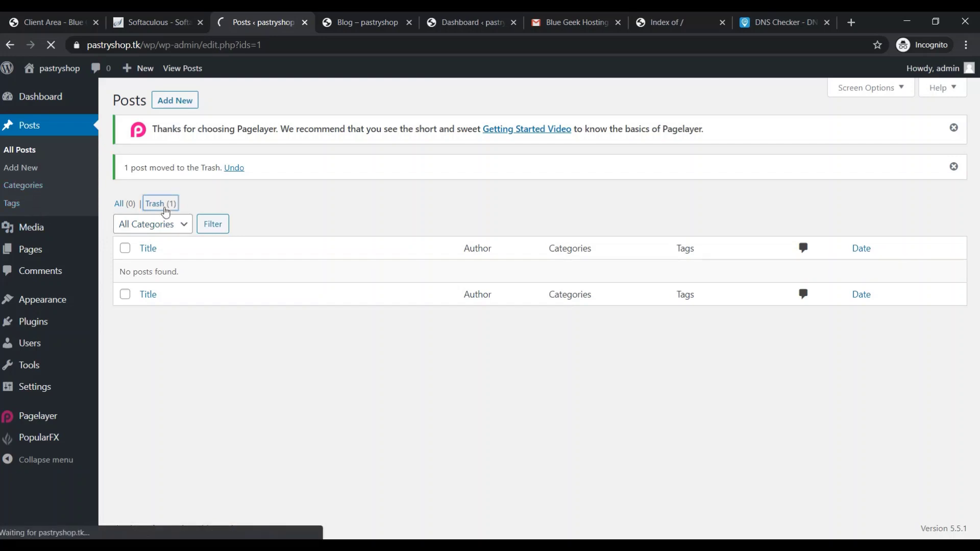
mouse_move(190, 256)
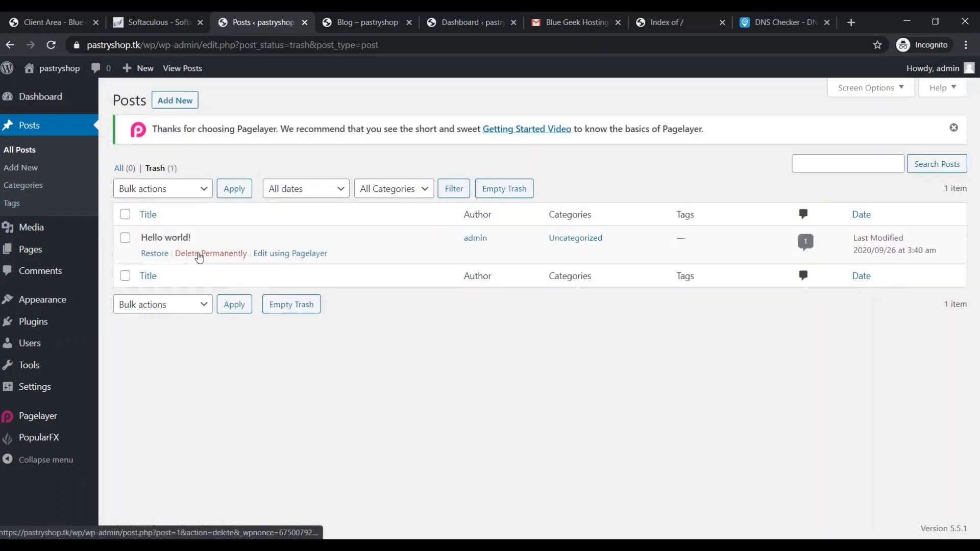
left_click(199, 257)
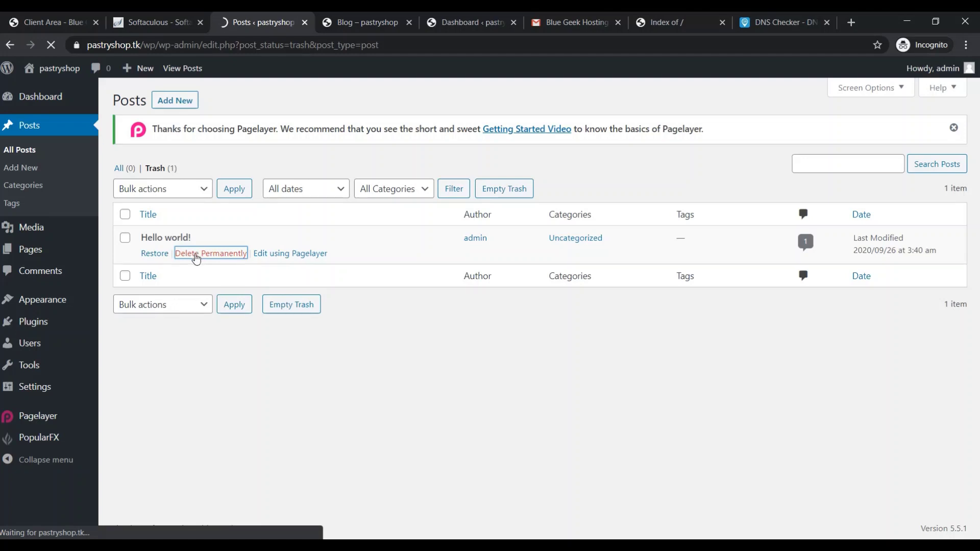
left_click(348, 13)
left_click(356, 37)
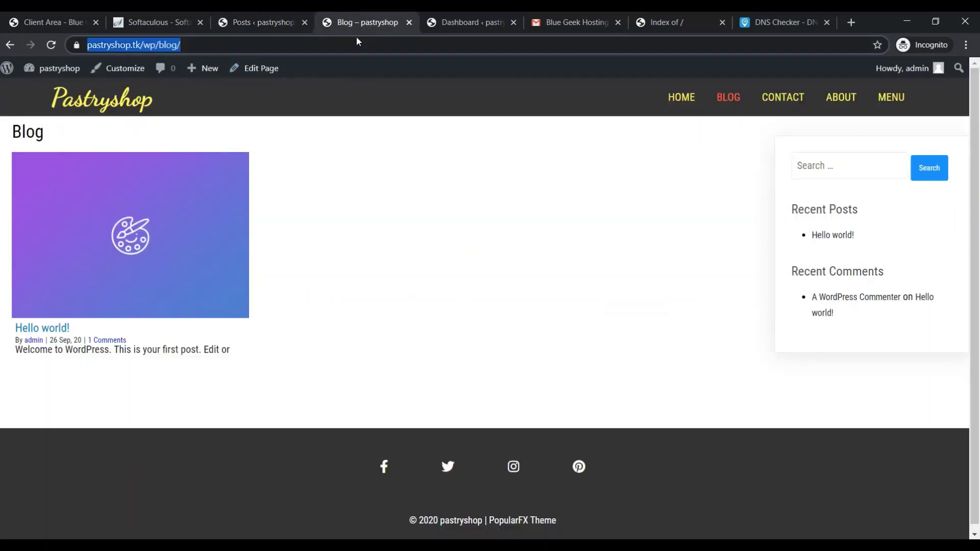
Reload the Blog page to confirm no posts remain, then return to the Posts screen
key("Return")
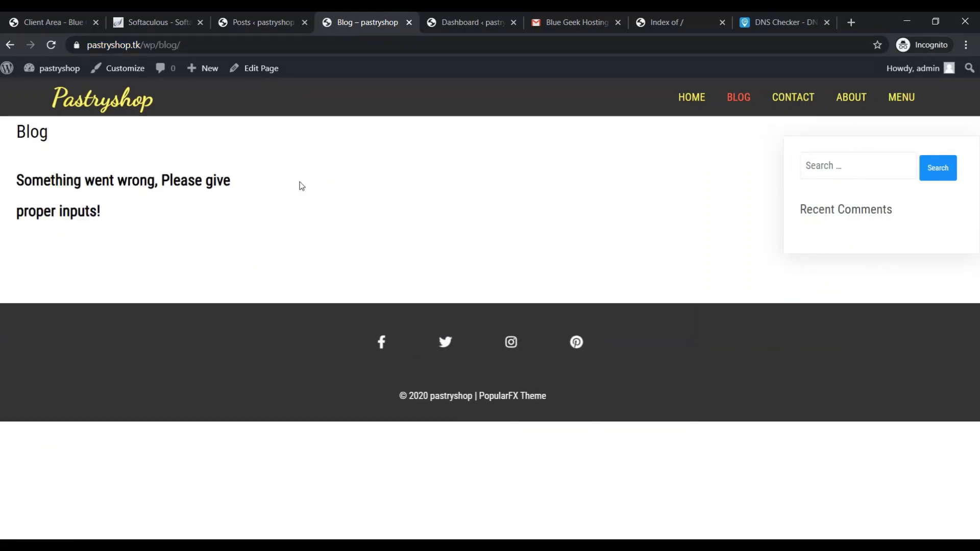
left_click(185, 11)
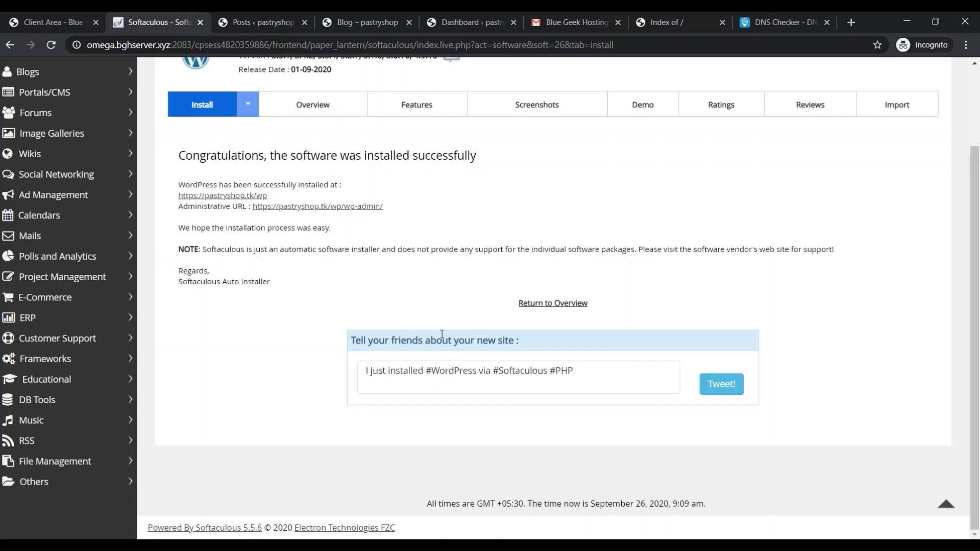
scroll(501, 308, "up", 2)
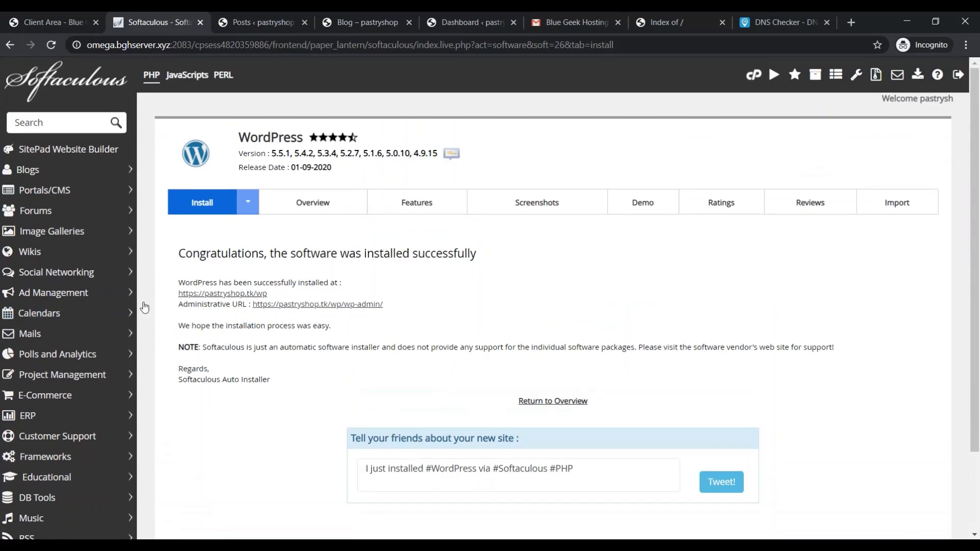
left_click(64, 14)
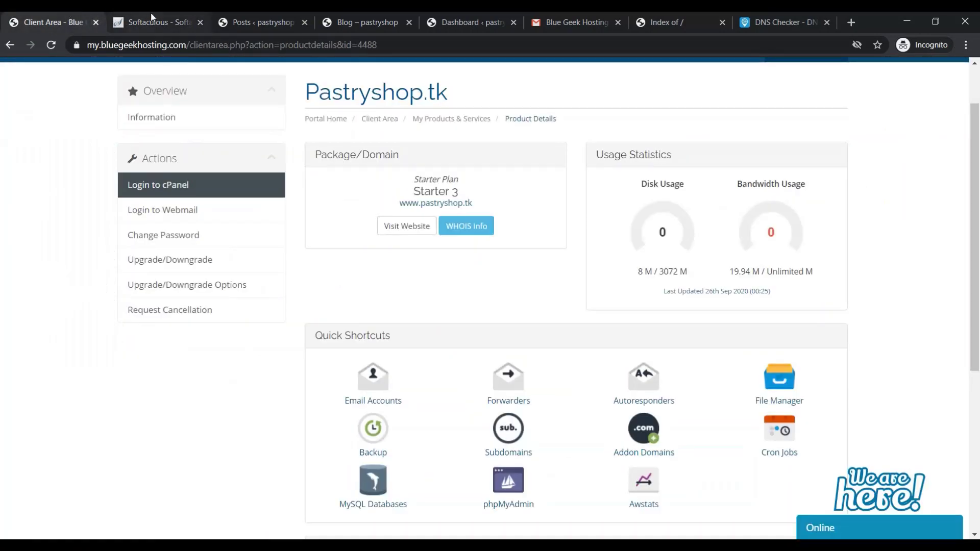
left_click(153, 22)
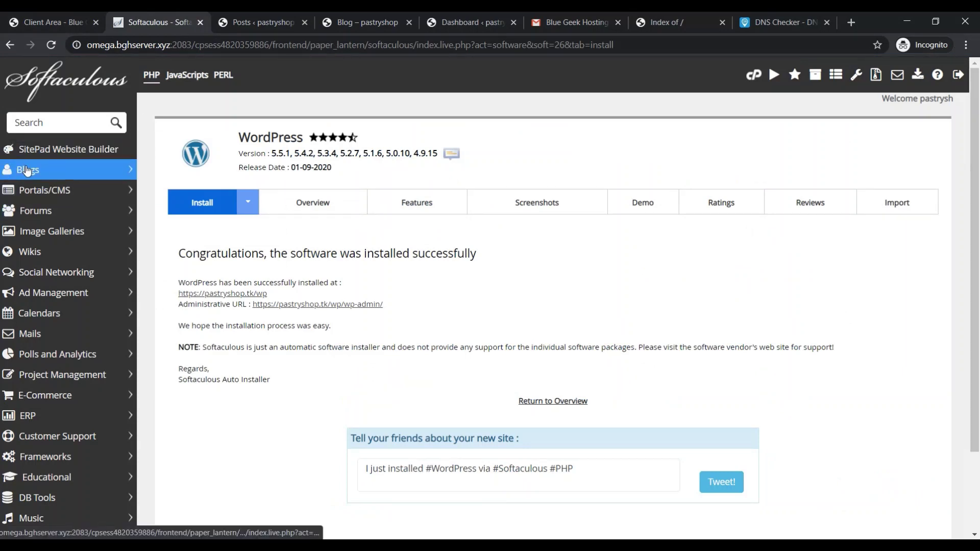
left_click(260, 21)
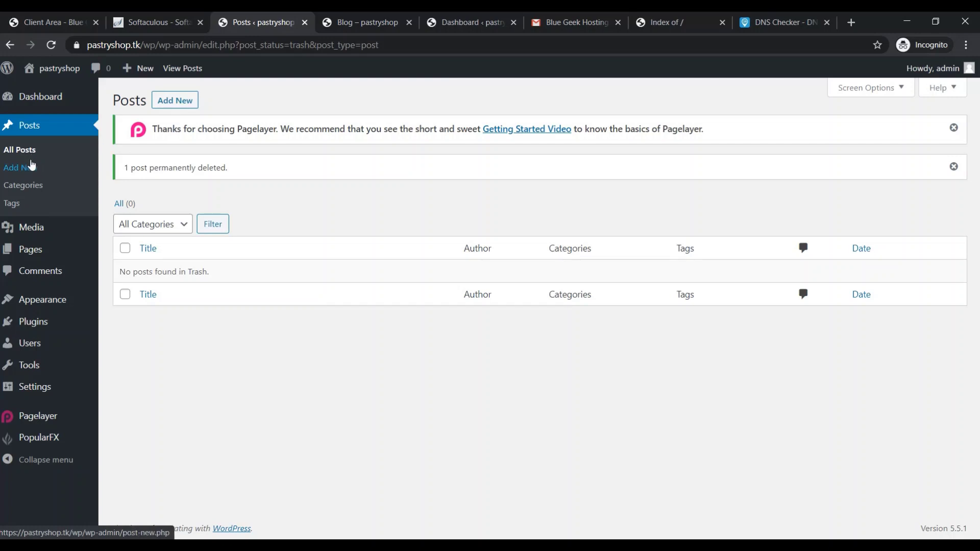
Start a new post titled 'Chocklate Cake'
left_click(30, 168)
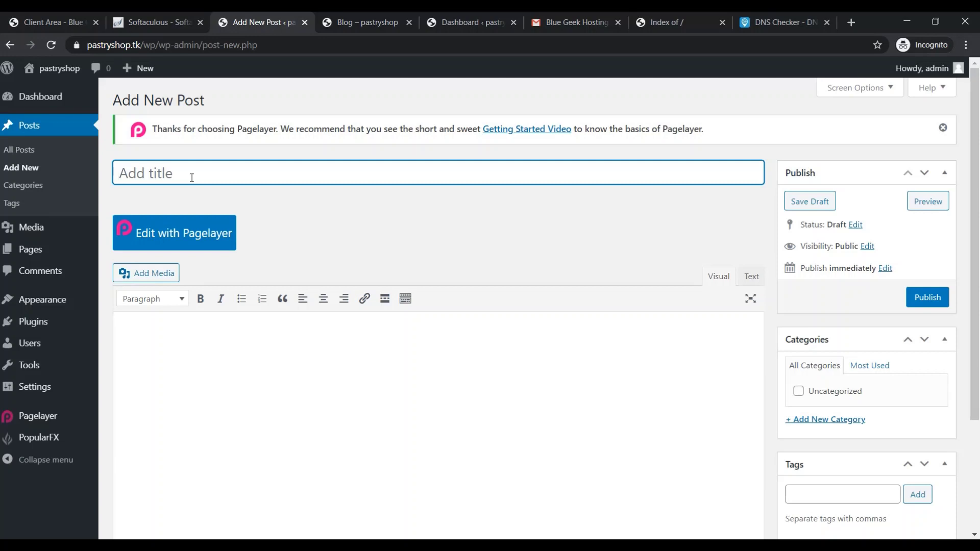
type("Chocklae")
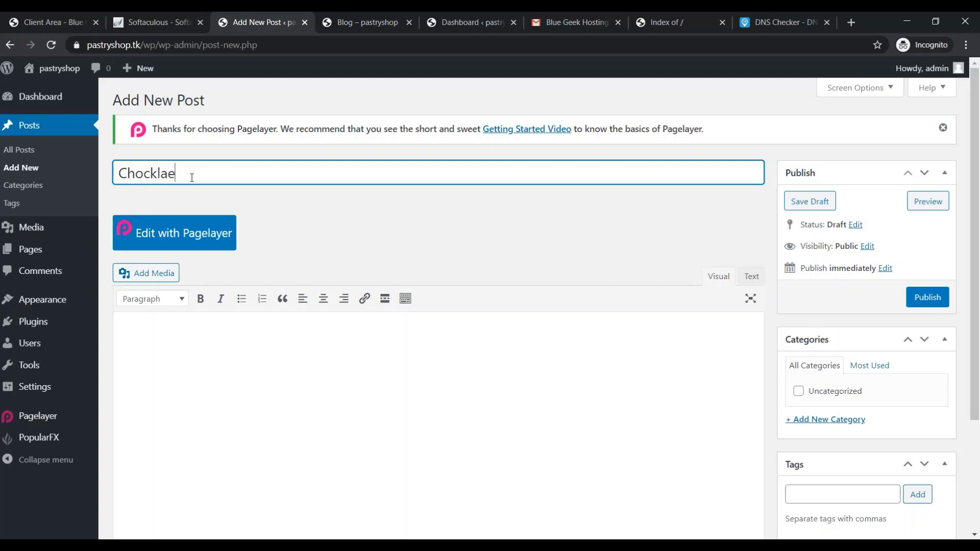
key("BackSpace")
type("te Cake")
key("Tab")
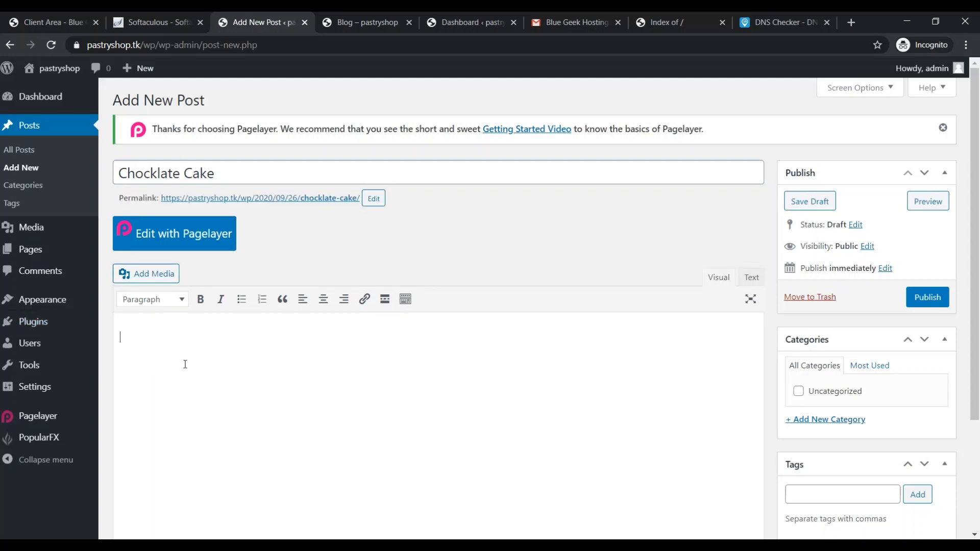
Write the body 'My chocolate cake available in various designs.', correcting the spelling of chocolate
type("My chocklate cake is")
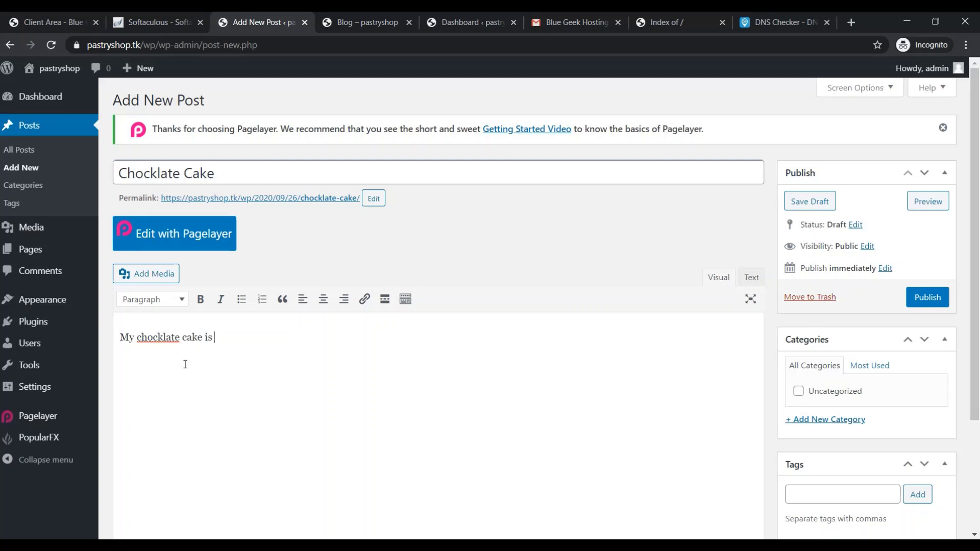
type("in various")
key("BackSpace")
key("BackSpace")
key("BackSpace")
key("BackSpace")
key("BackSpace")
key("BackSpace")
key("BackSpace")
key("BackSpace")
key("BackSpace")
key("BackSpace")
key("BackSpace")
key("BackSpace")
key("BackSpace")
type("available in various designs.")
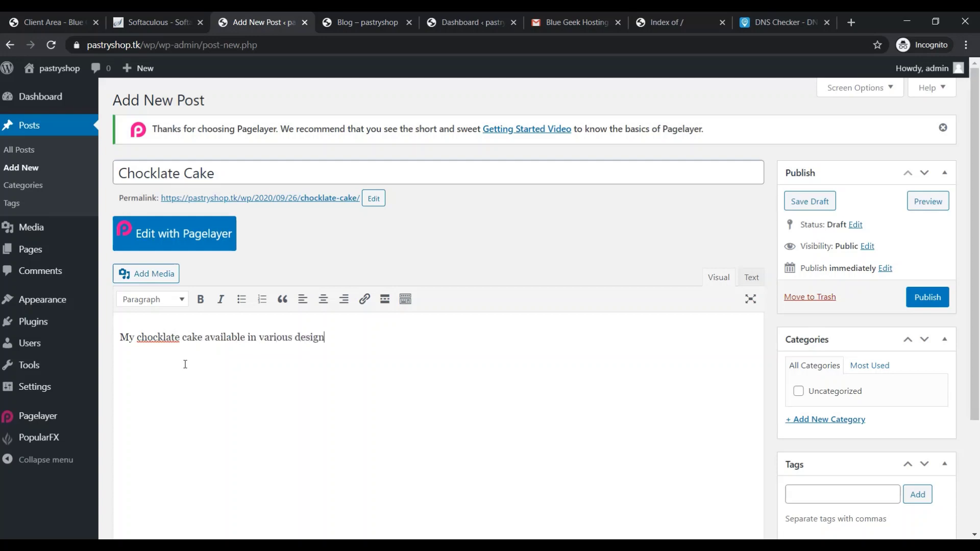
right_click(146, 341)
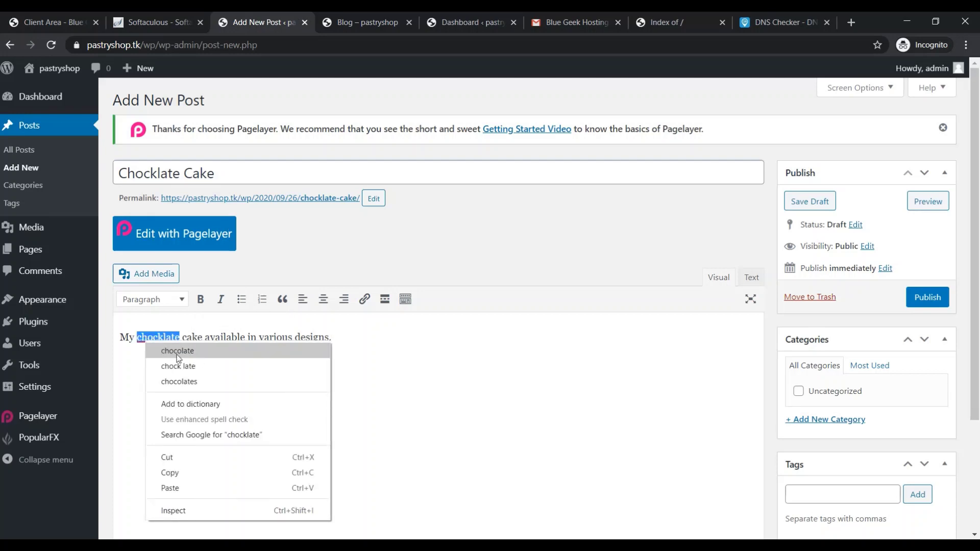
left_click(212, 350)
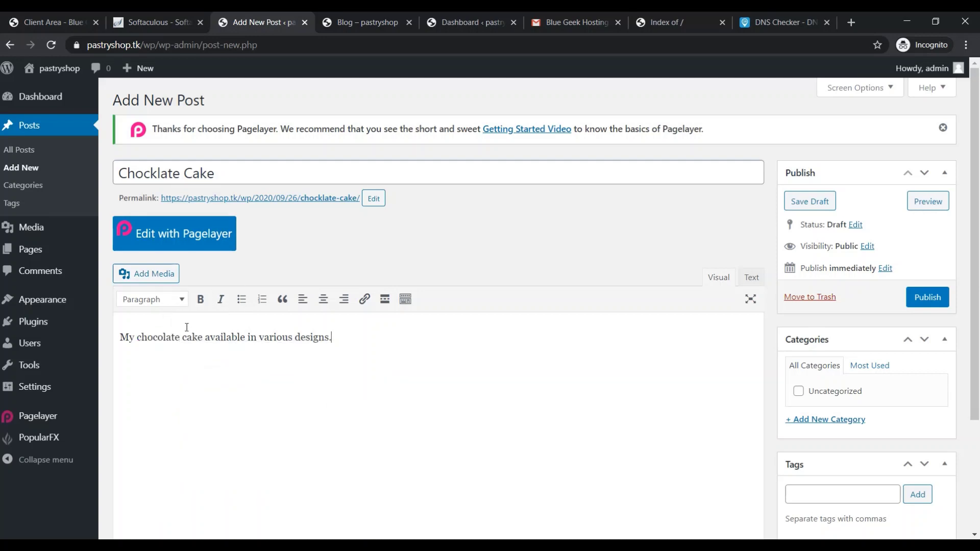
scroll(327, 392, "down", 3)
scroll(327, 392, "up", 3)
Publish the Chocklate Cake post and reload the Blog page to see it listed
left_click(926, 299)
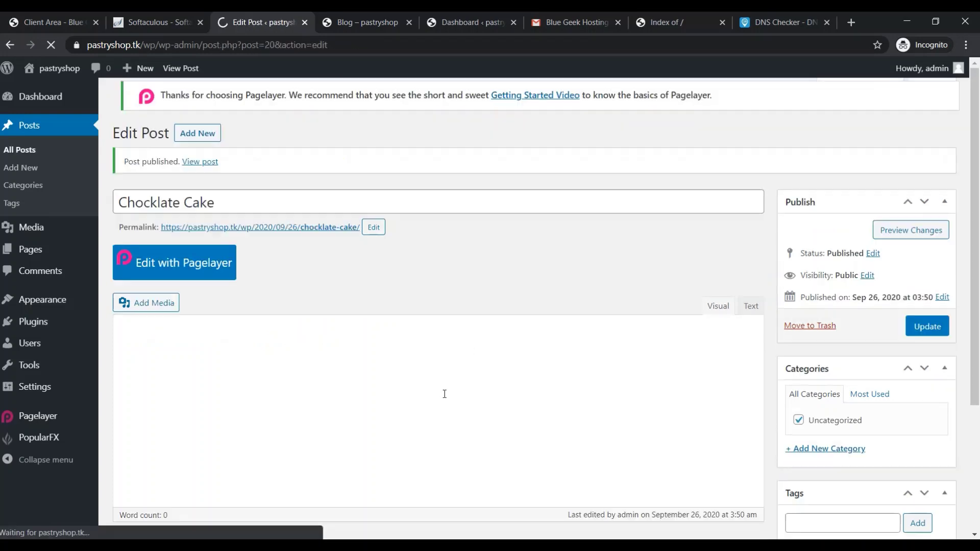
left_click(352, 18)
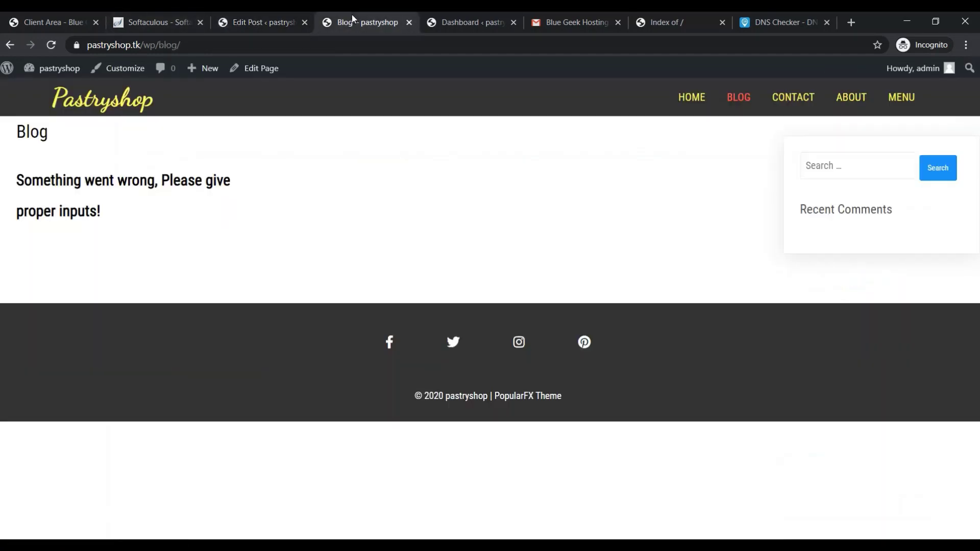
left_click(315, 48)
key("Return")
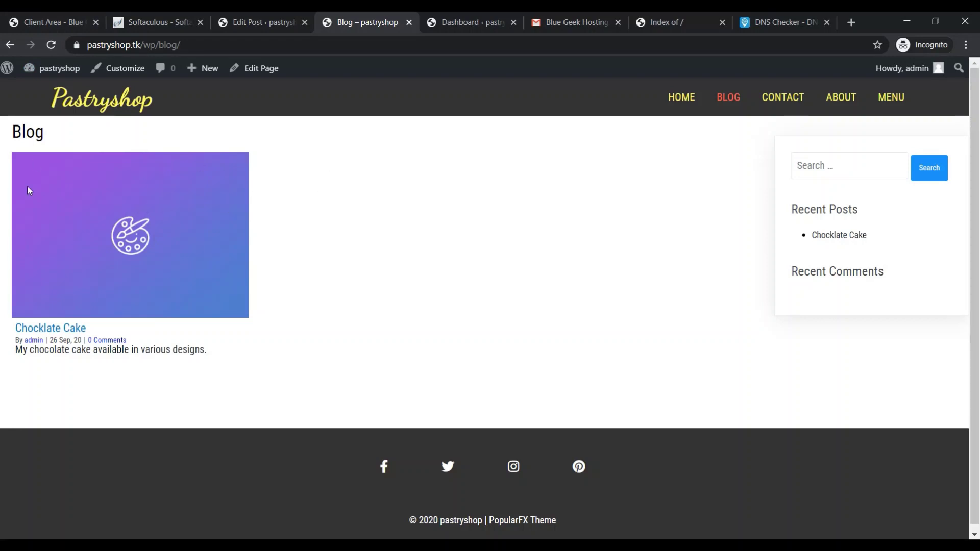
left_click(272, 22)
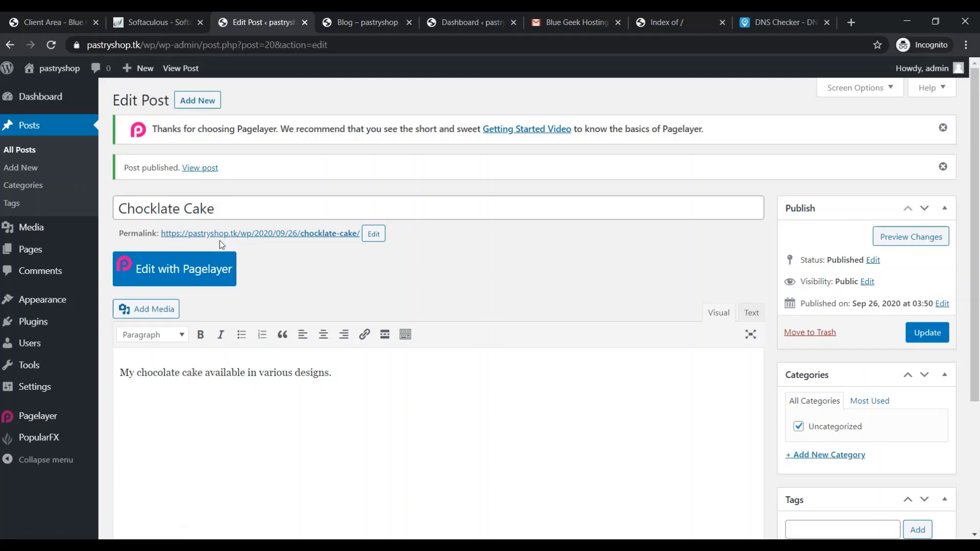
Check the Chocklate Cake post's empty media library, then close it without adding anything
left_click(144, 312)
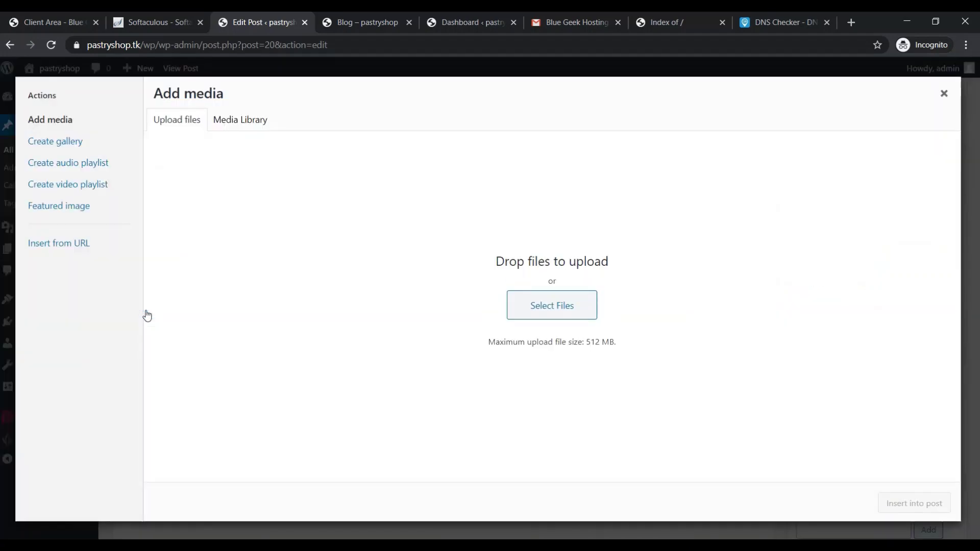
left_click(522, 313)
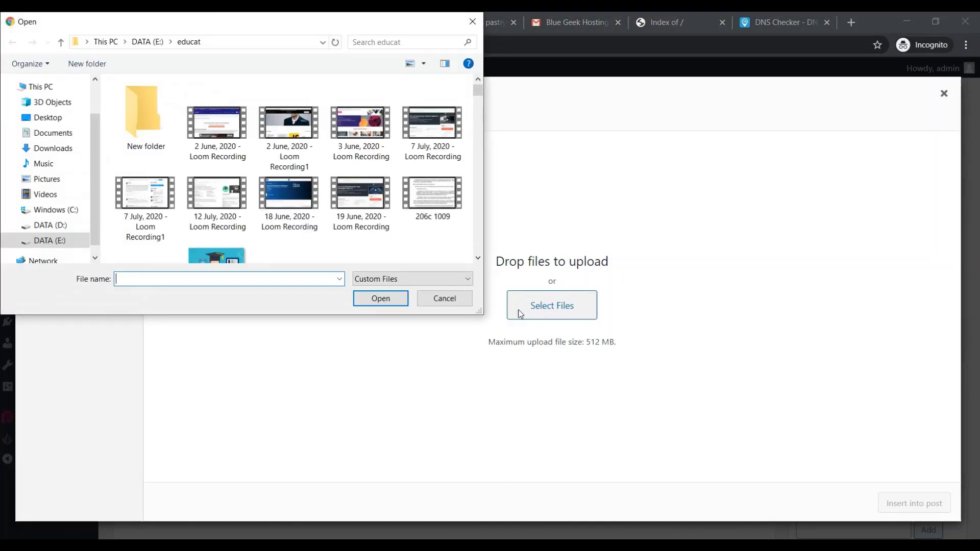
left_click(451, 303)
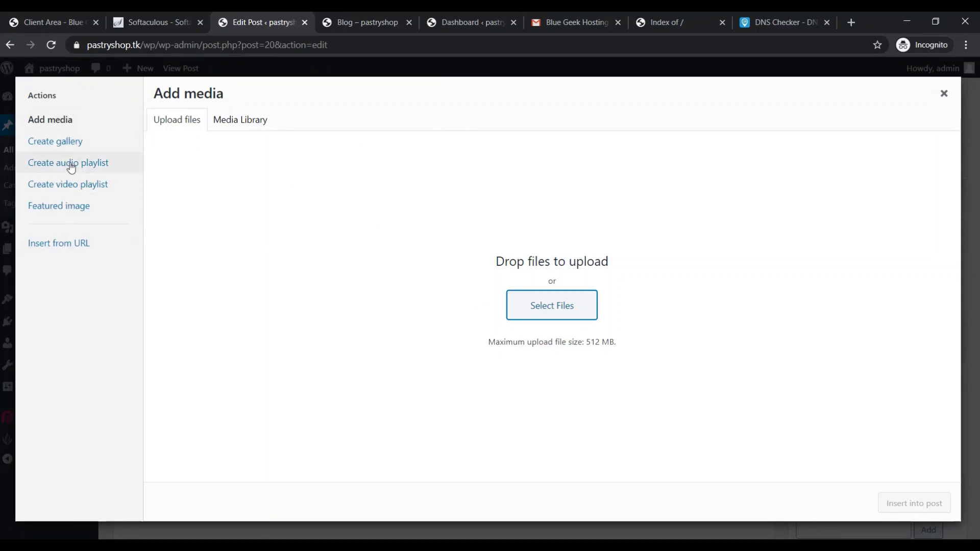
left_click(270, 121)
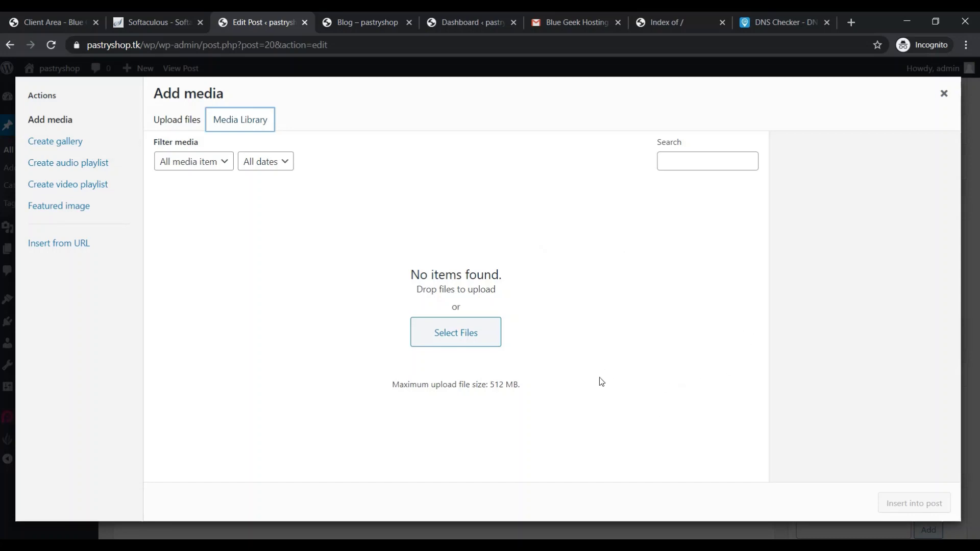
left_click(179, 19)
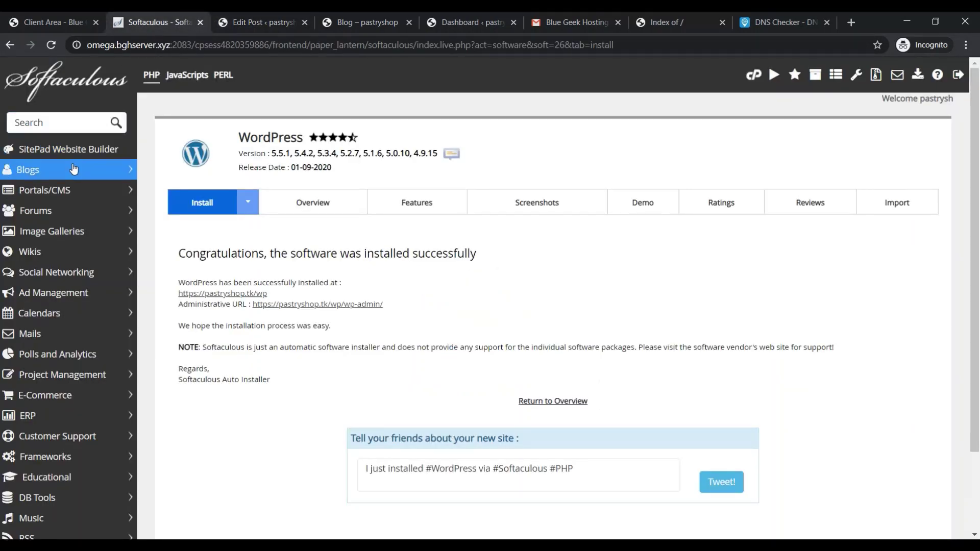
left_click(277, 12)
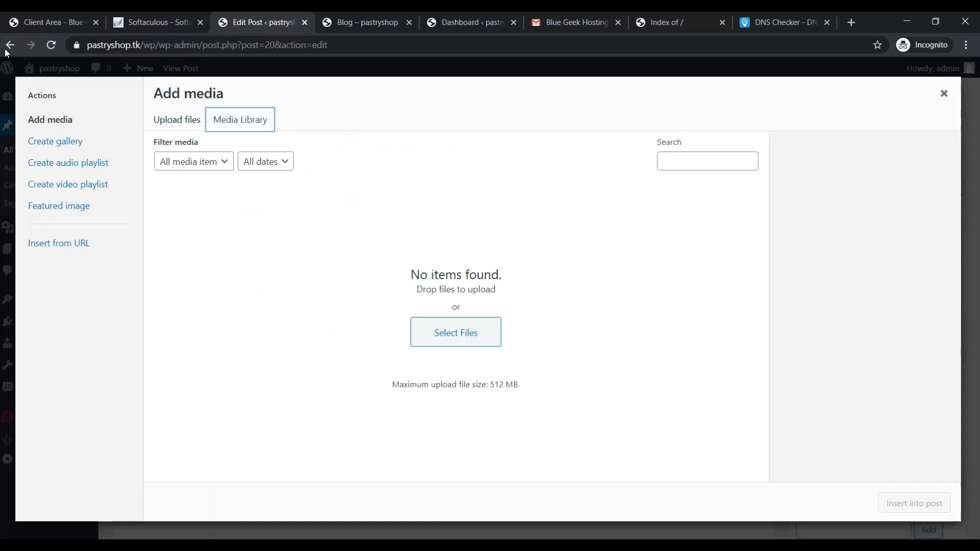
left_click(944, 94)
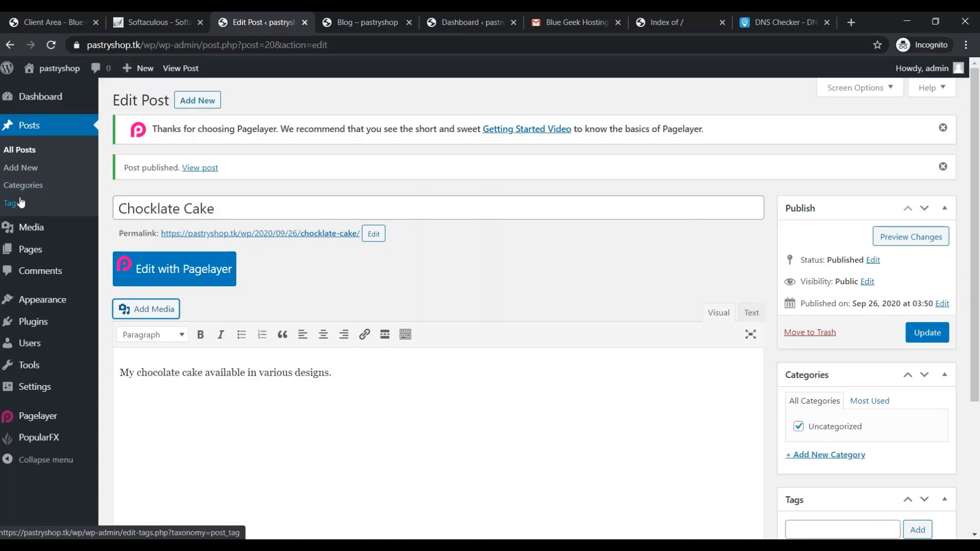
In a new tab, search Google for pastry.png
left_click(851, 22)
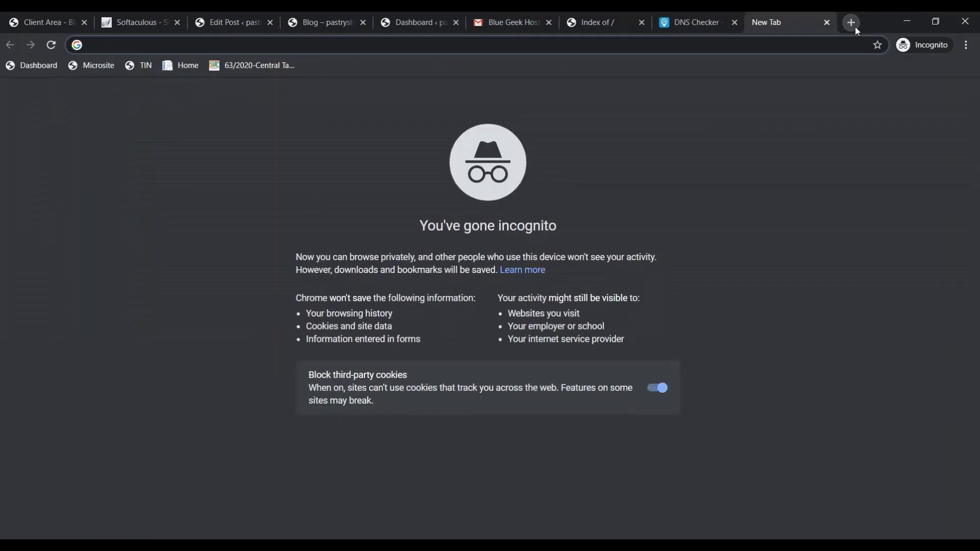
type("www.y")
key("BackSpace")
key("BackSpace")
type("g")
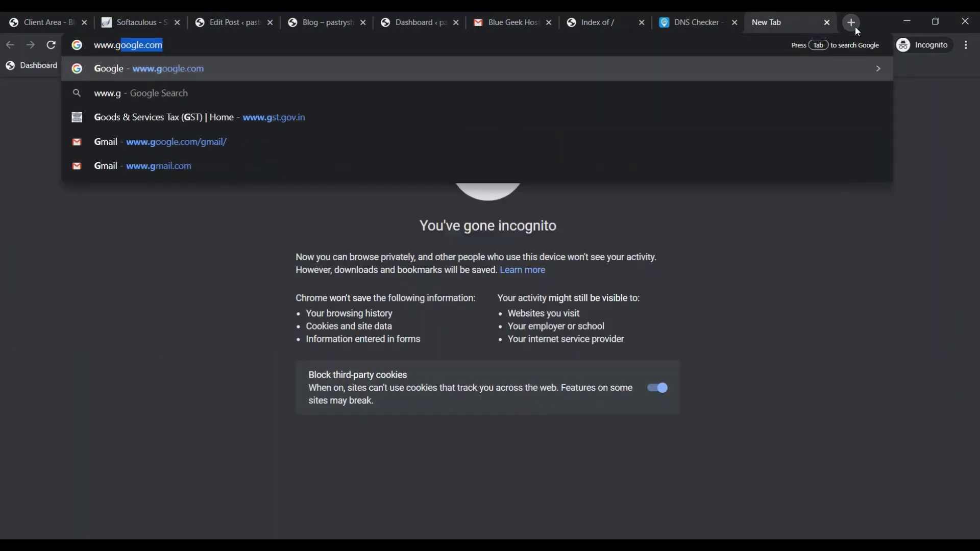
key("Return")
type("p")
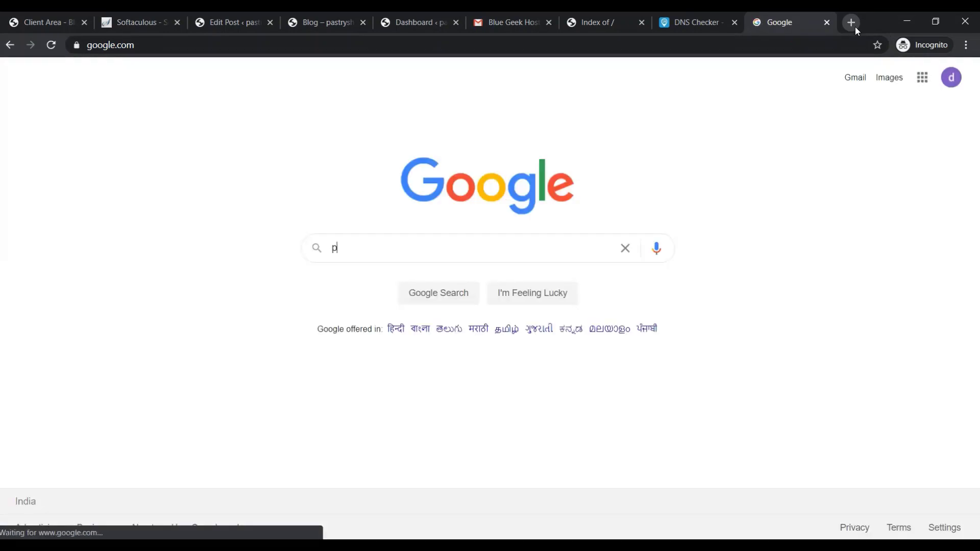
type("astry")
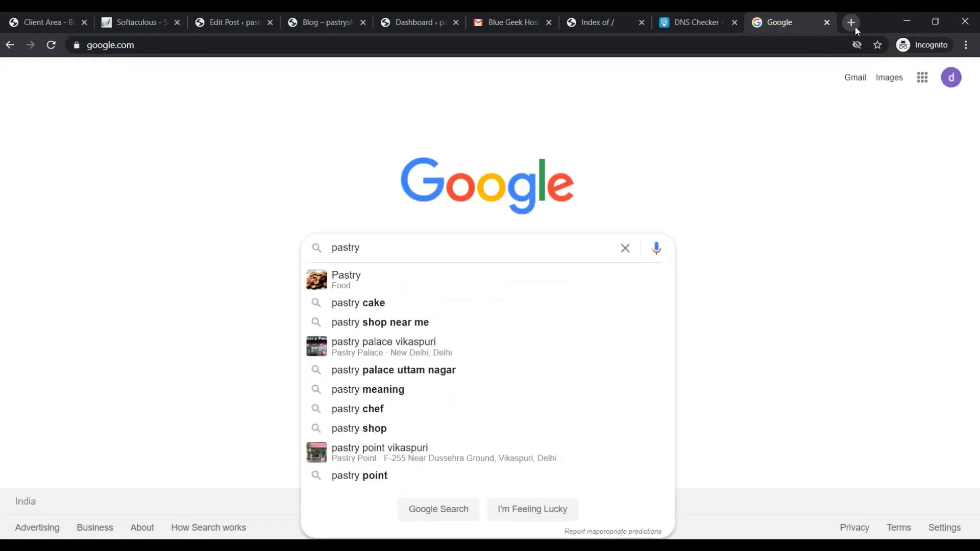
type("shop")
key("BackSpace")
key("BackSpace")
key("BackSpace")
key("BackSpace")
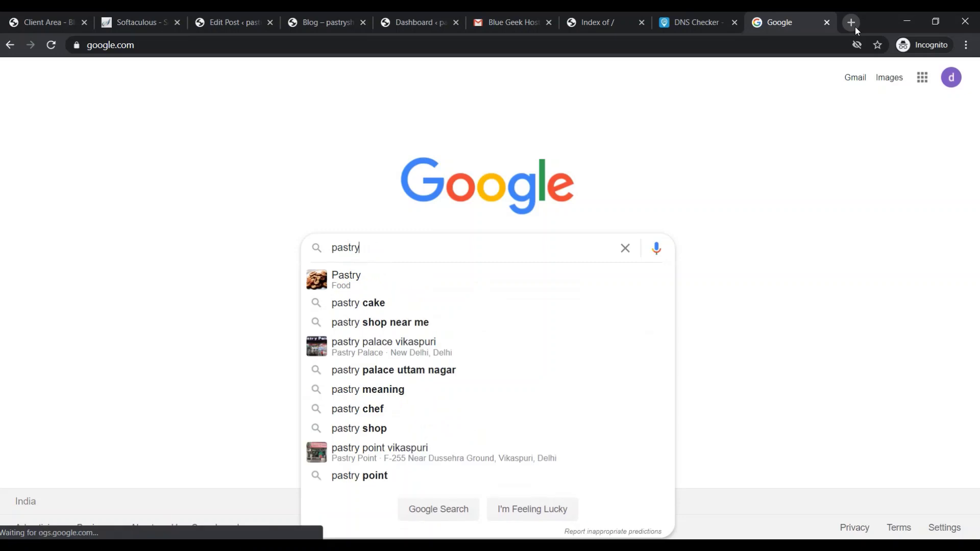
type(".")
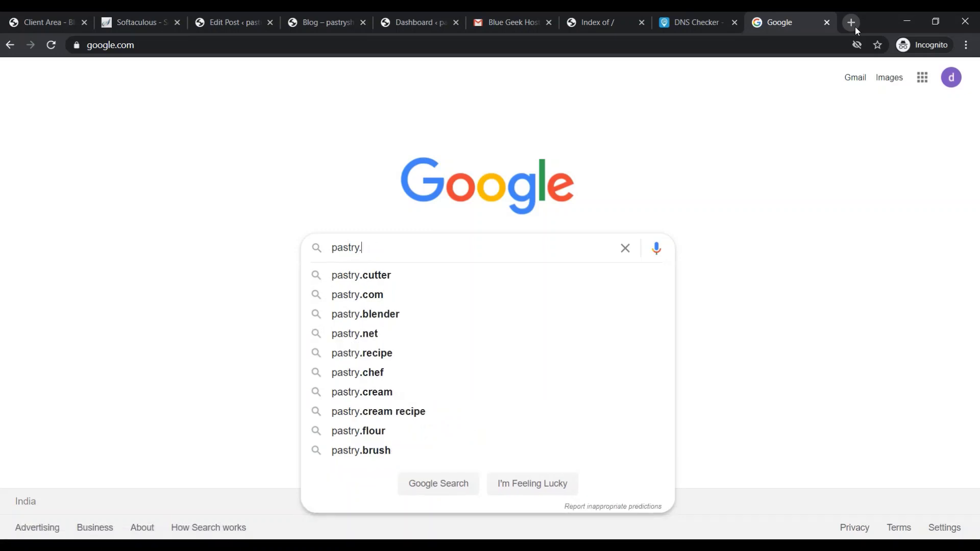
type("png")
key("Return")
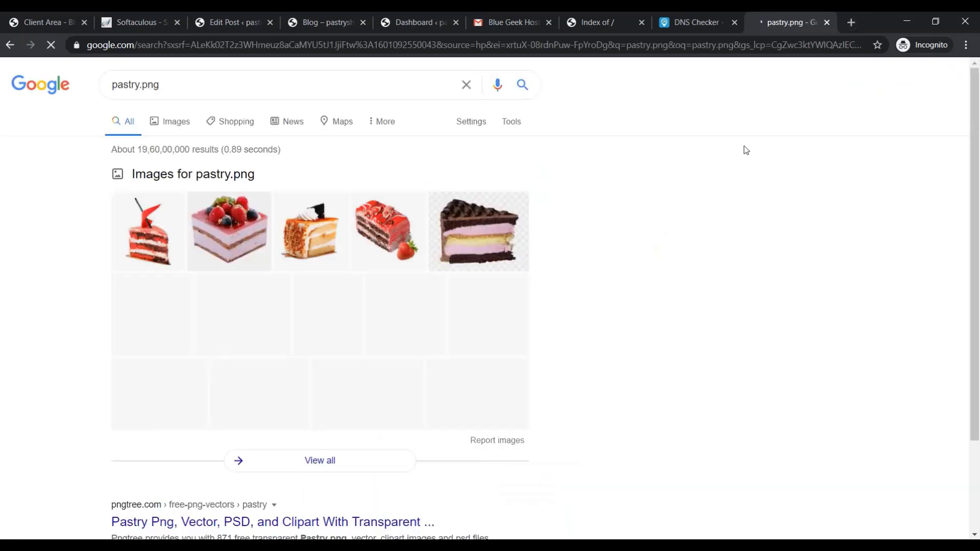
Save the first pastry cake image from the image results to Downloads as download.jpg
right_click(223, 243)
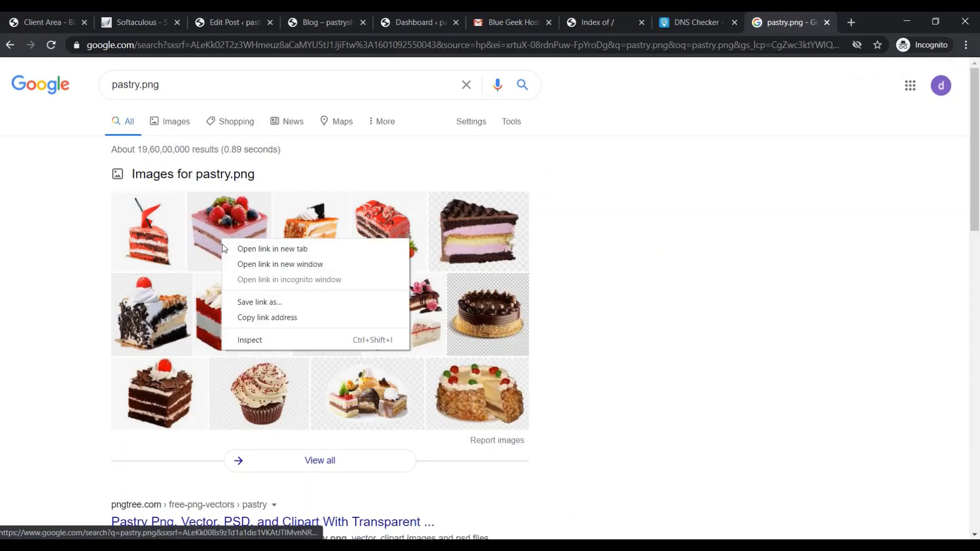
left_click(238, 219)
left_click(238, 219)
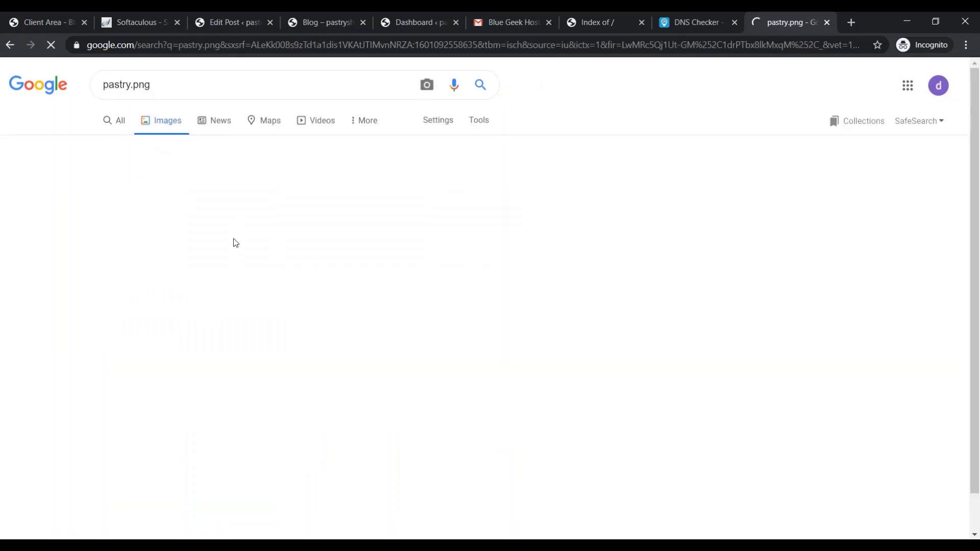
left_click(93, 221)
right_click(95, 219)
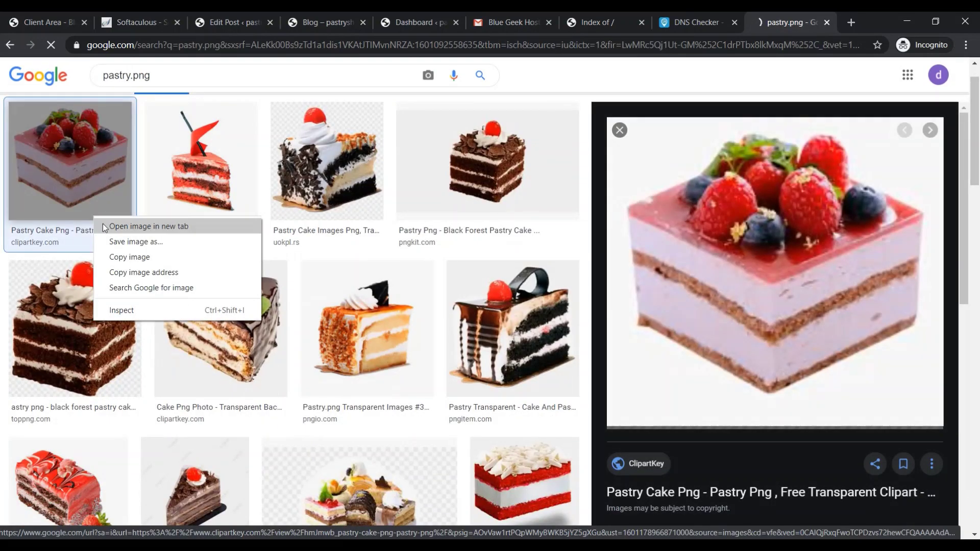
left_click(134, 244)
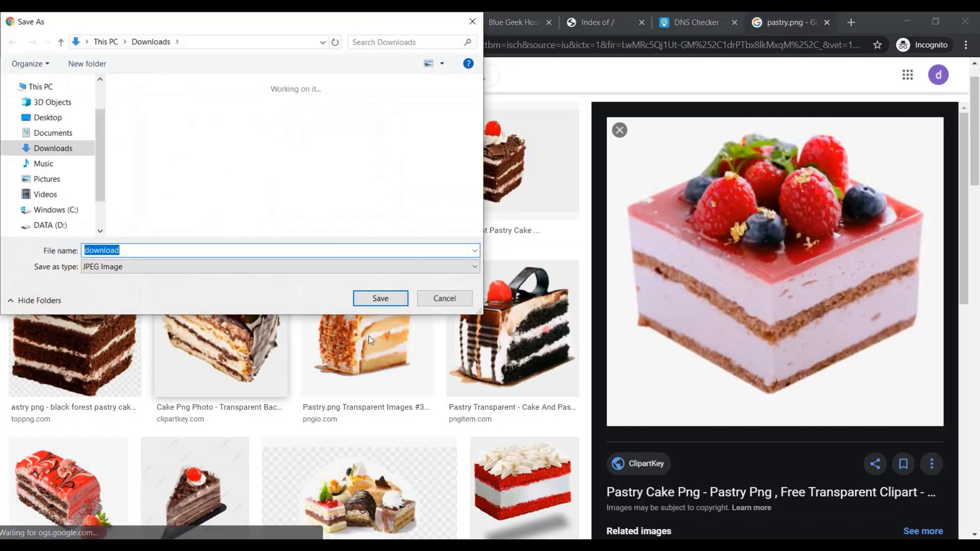
left_click(380, 298)
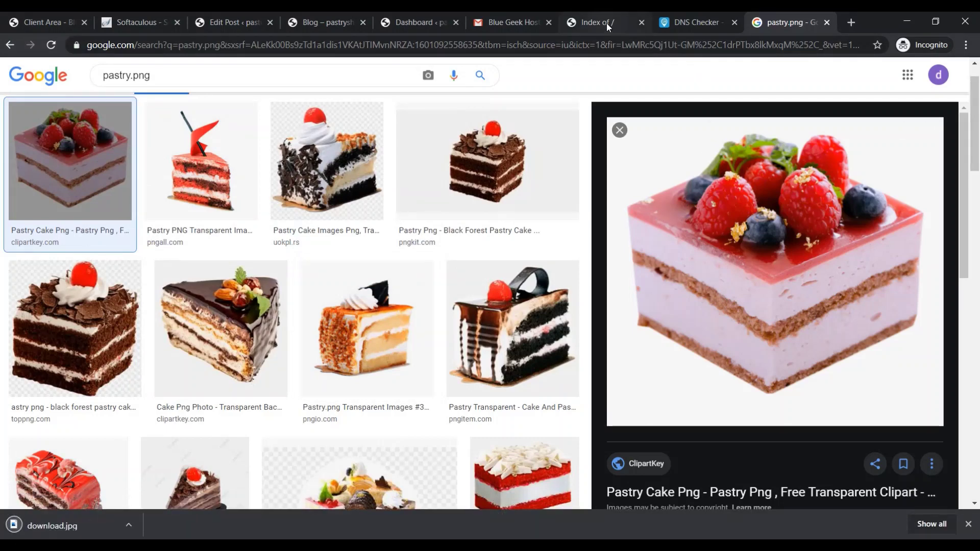
Upload download.jpg from Downloads, insert it into the Chocklate Cake post, and update the post
left_click(236, 21)
left_click(152, 310)
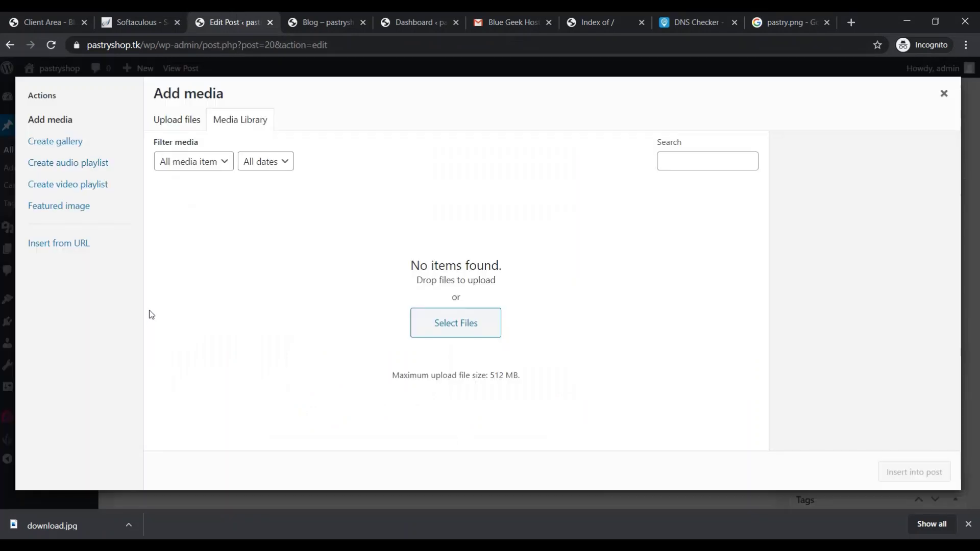
left_click(473, 324)
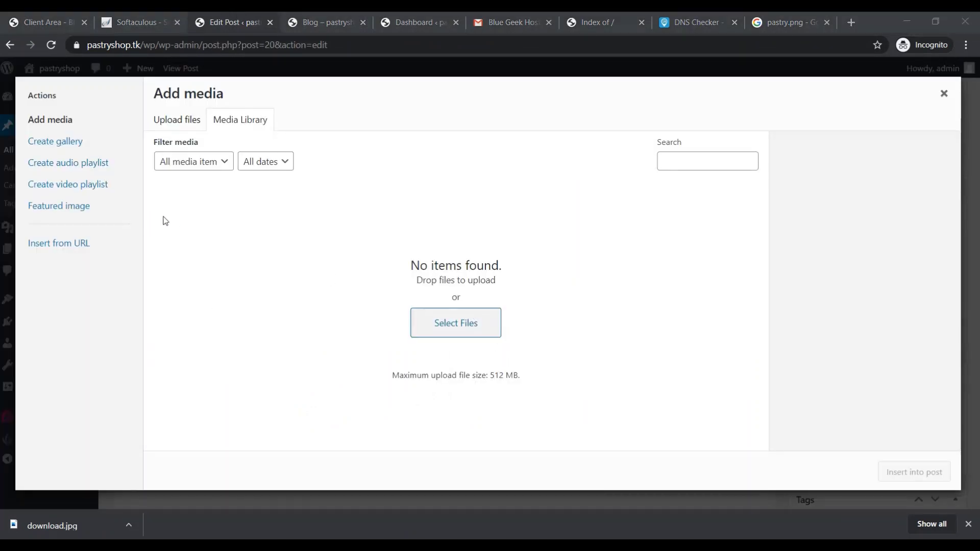
left_click(51, 148)
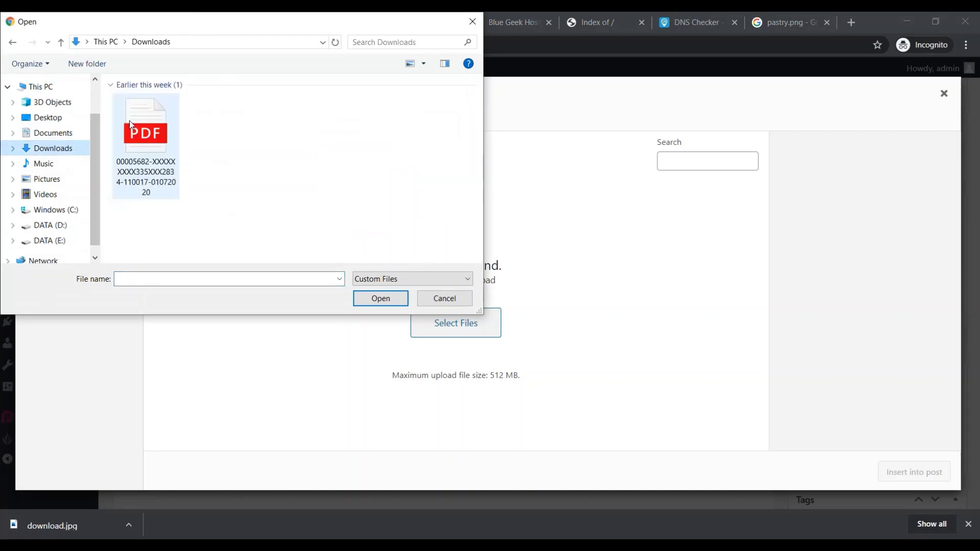
double_click(156, 147)
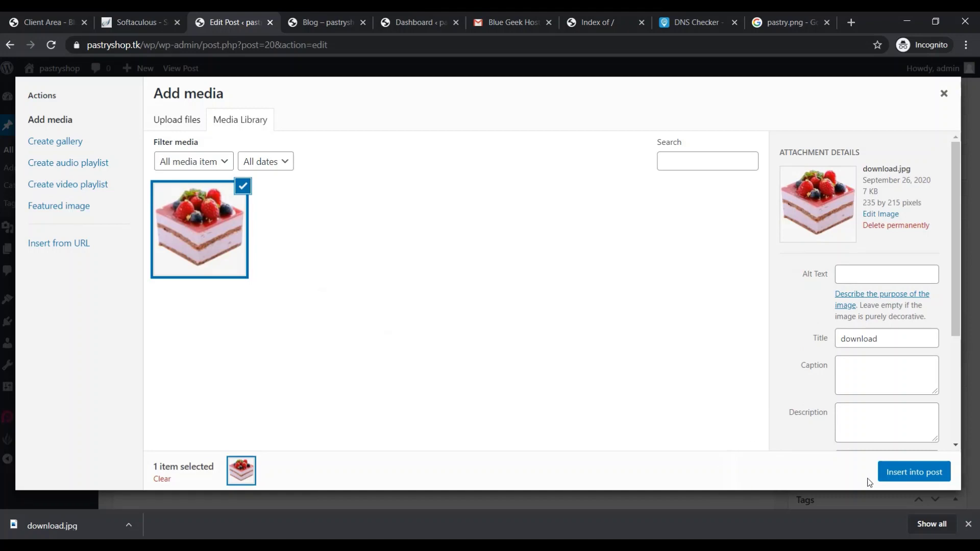
left_click(904, 475)
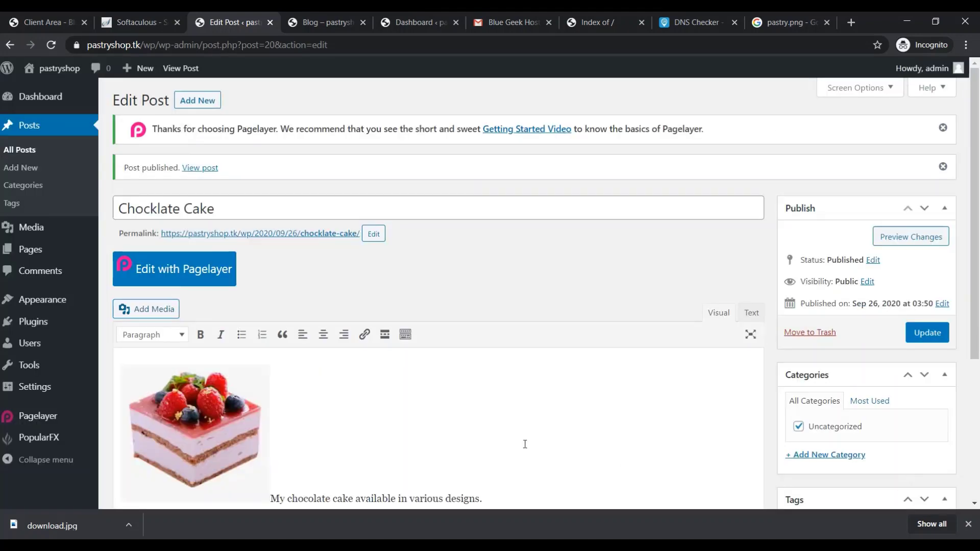
left_click(918, 336)
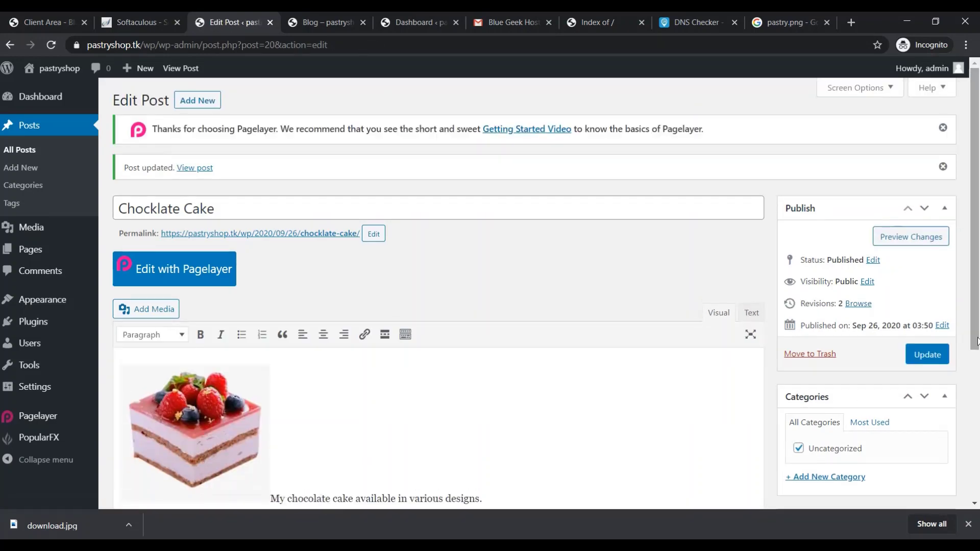
left_click_drag(974, 313, 977, 204)
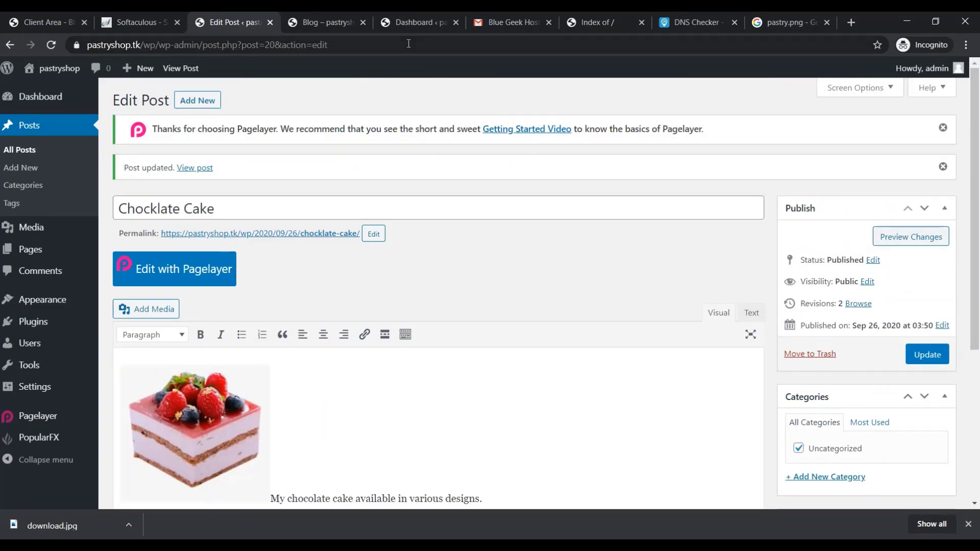
Reload the blog page, then preview the Chocklate Cake post's changes and return to its editor
left_click(335, 20)
left_click(316, 40)
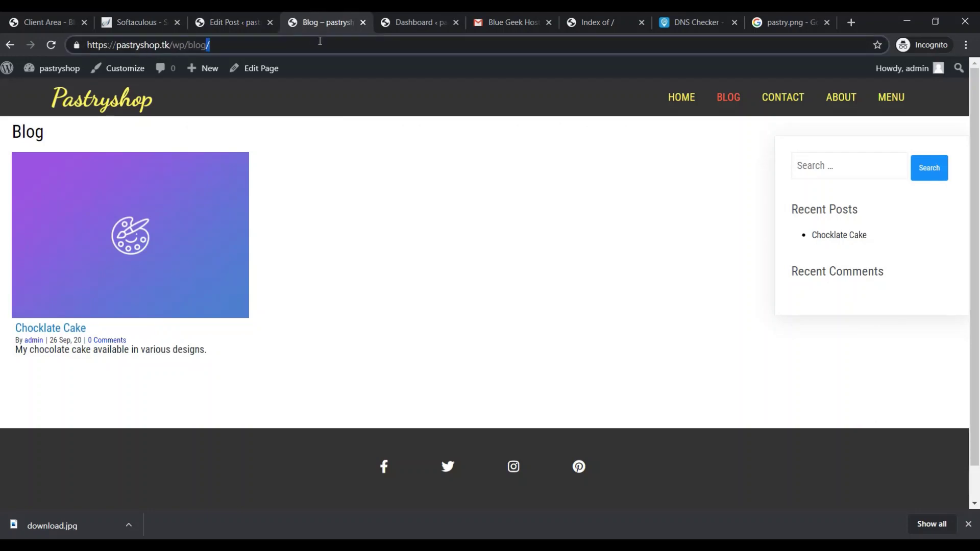
key("Return")
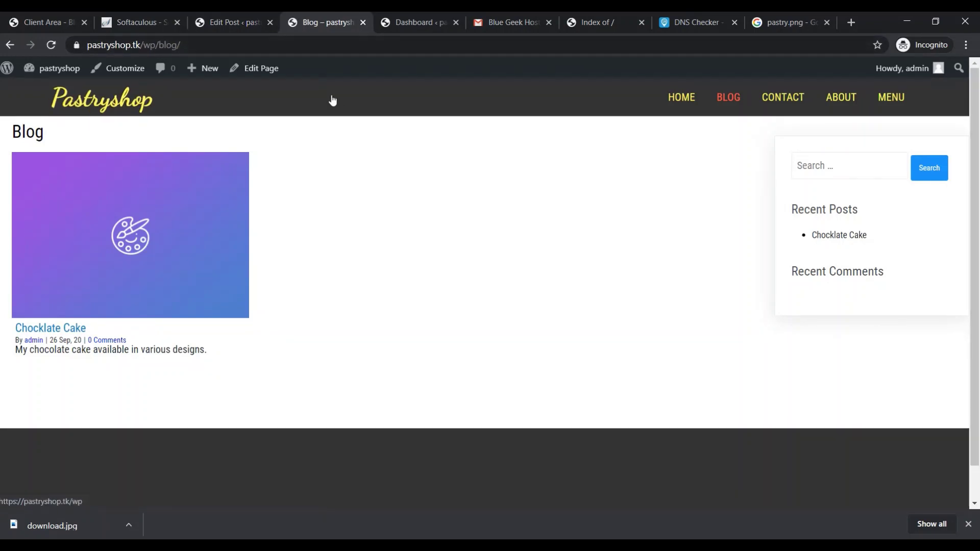
left_click(247, 21)
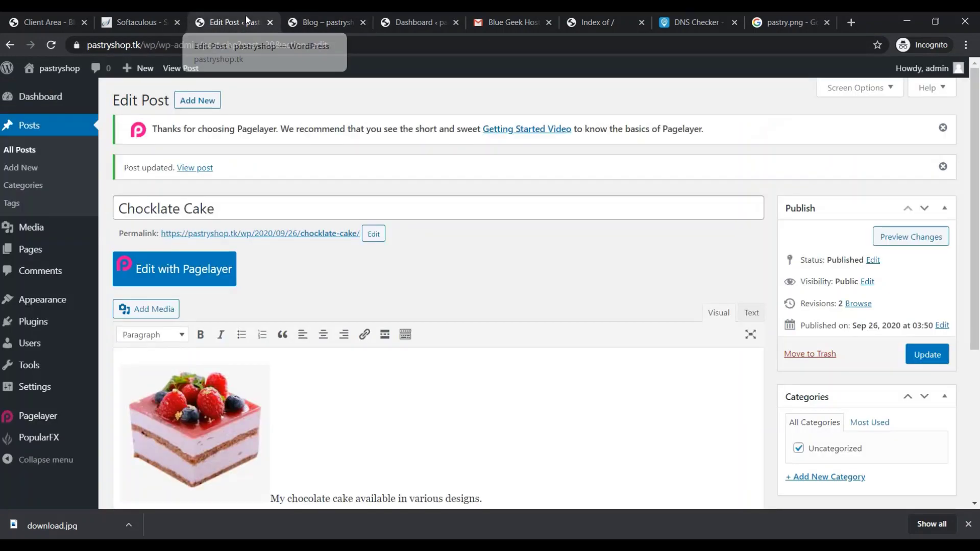
left_click(911, 237)
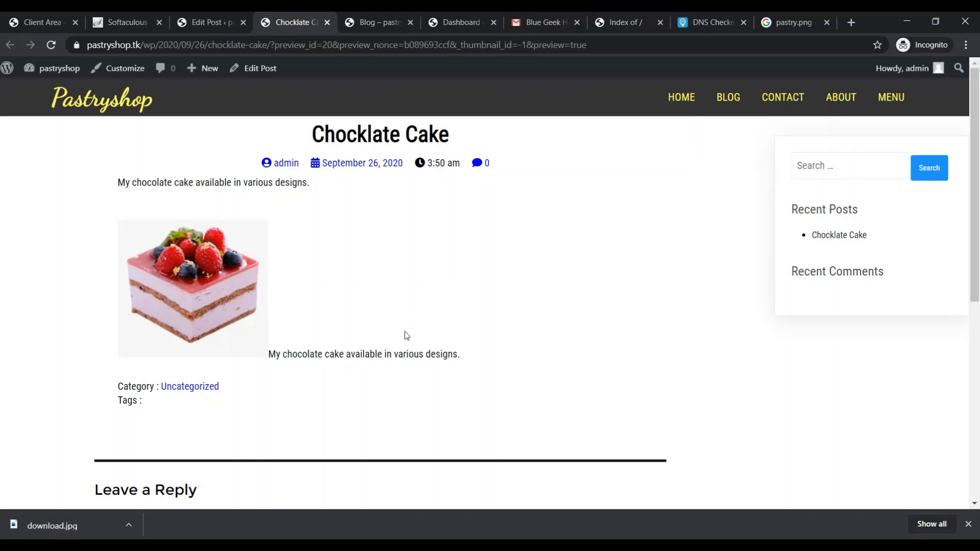
left_click(120, 17)
left_click(201, 19)
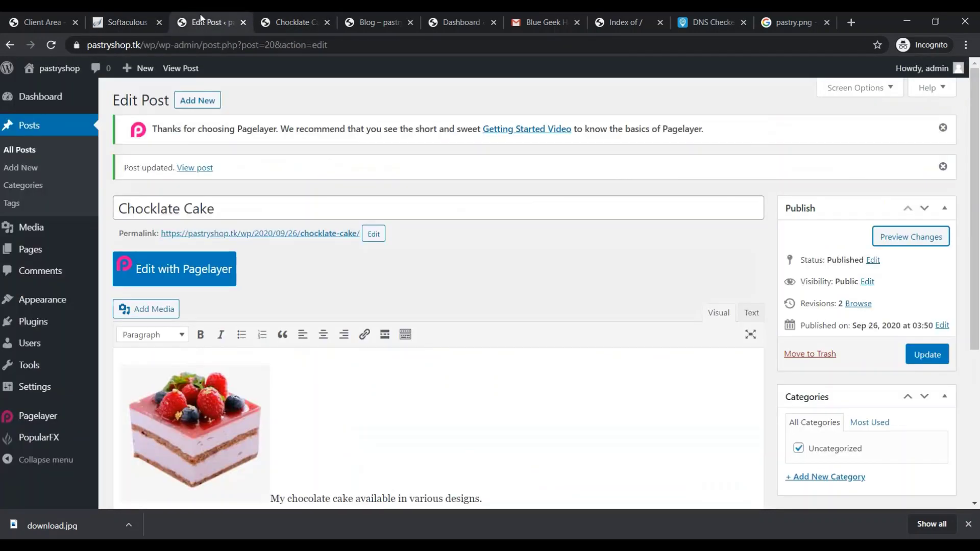
Browse the posts list filtered to Uncategorized, then go to the post Categories page
left_click(24, 151)
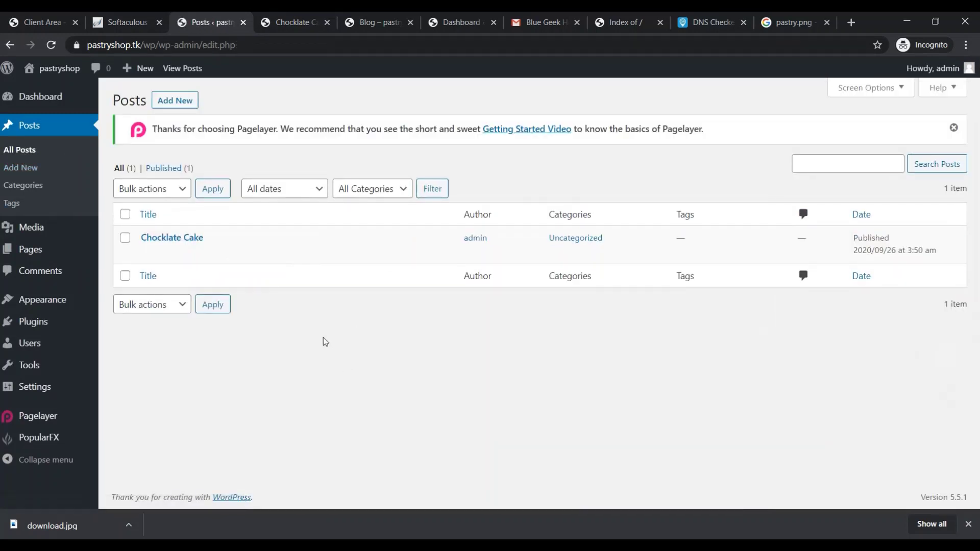
left_click(574, 242)
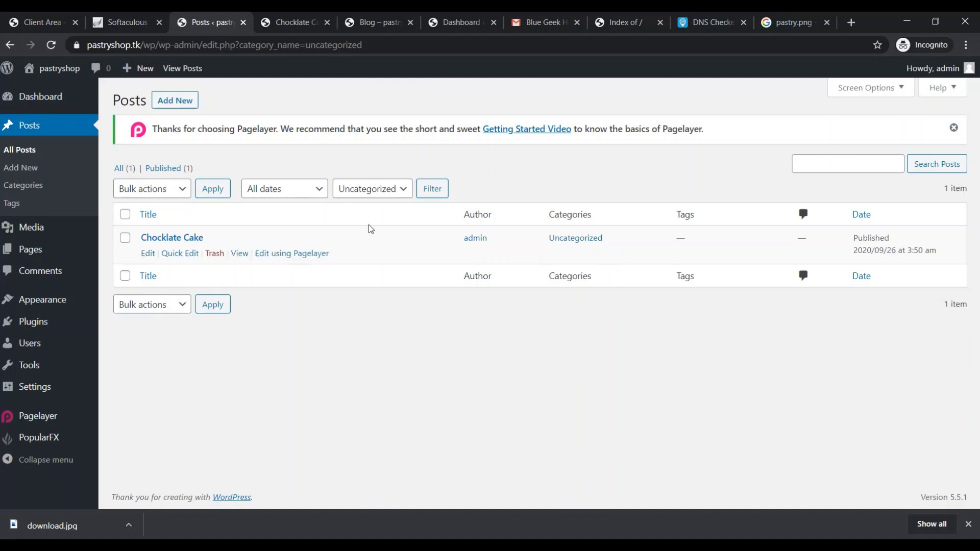
left_click(403, 190)
left_click(403, 190)
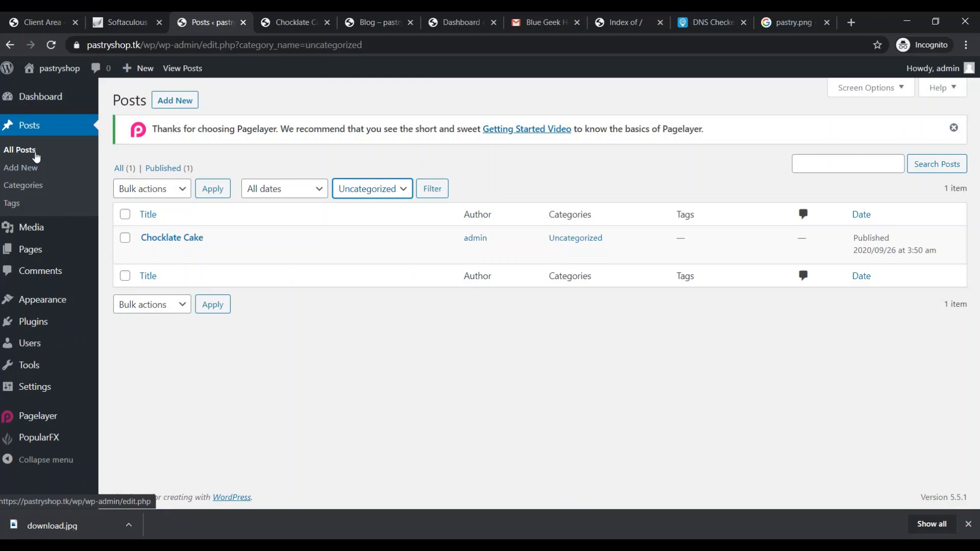
left_click(25, 187)
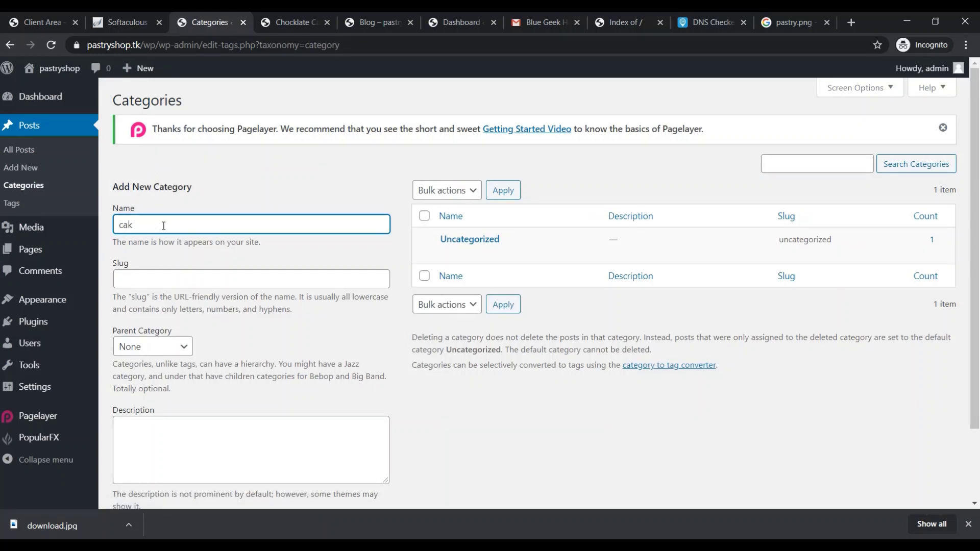
Add the cake category with slug and description cakeshop
left_click(179, 284)
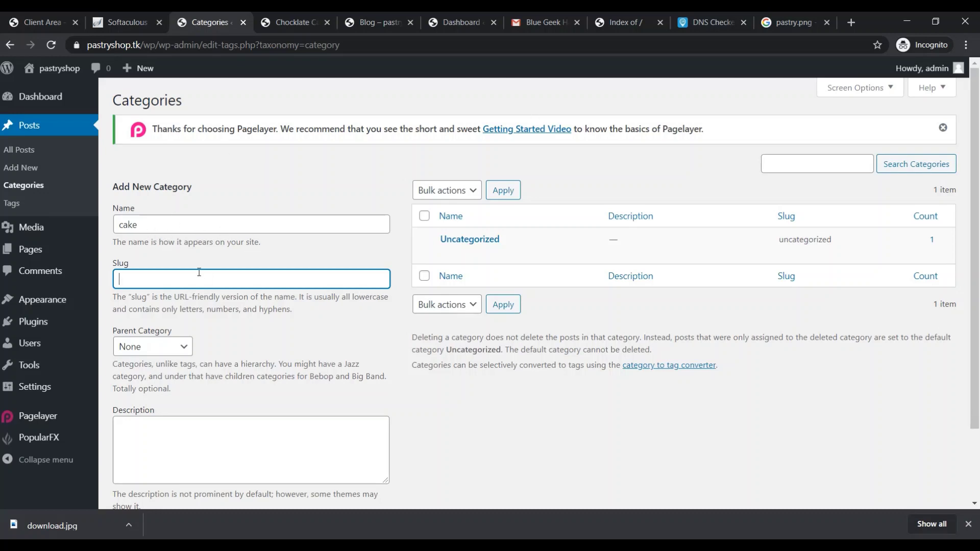
type("caks")
type("shop")
left_click(190, 444)
type("cake")
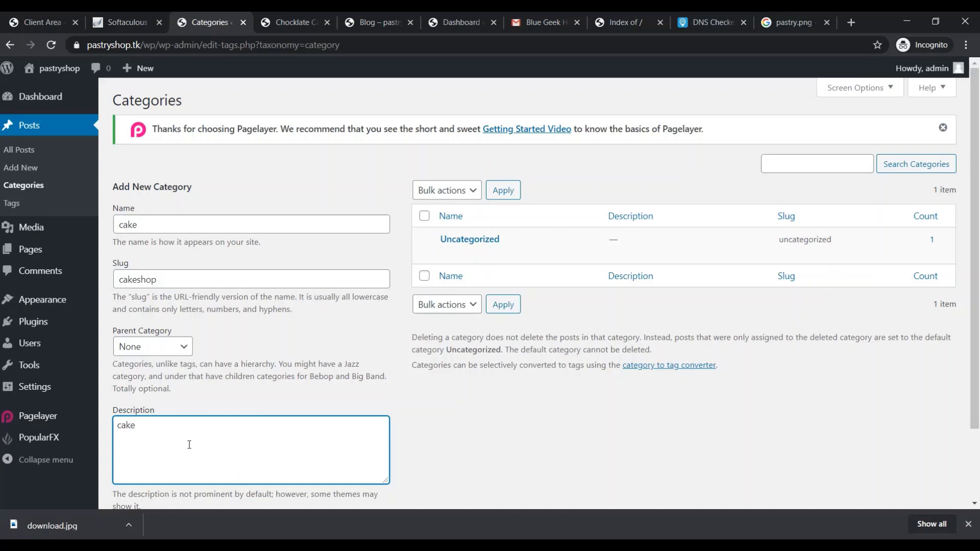
type("m")
key("BackSpace")
type("shop")
scroll(468, 414, "down", 2)
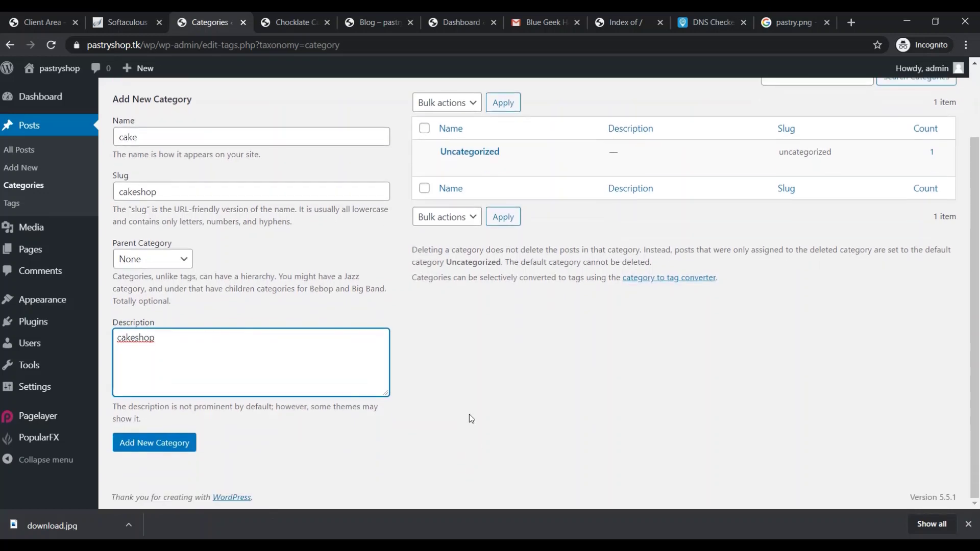
left_click(179, 451)
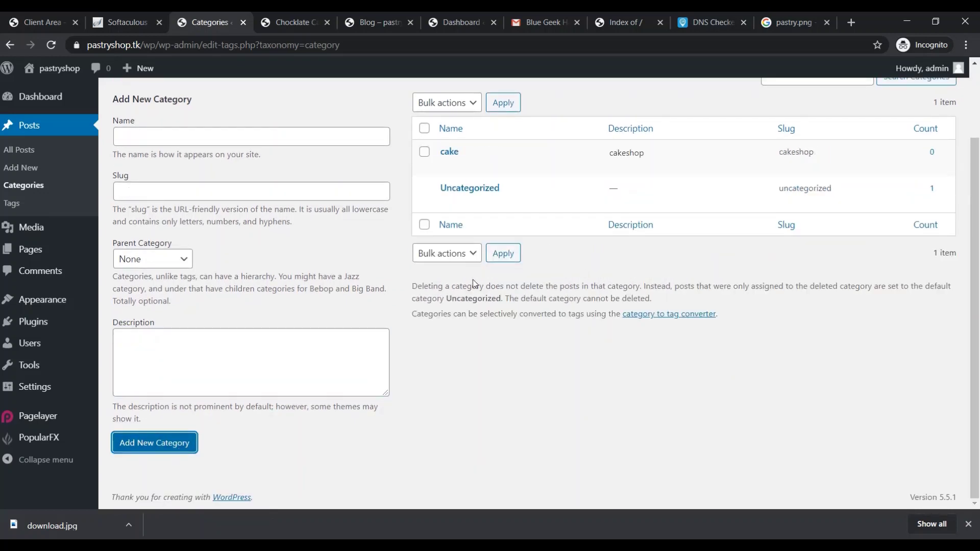
Move the Chocklate Cake post from Uncategorized into the cake category and update it
left_click(28, 152)
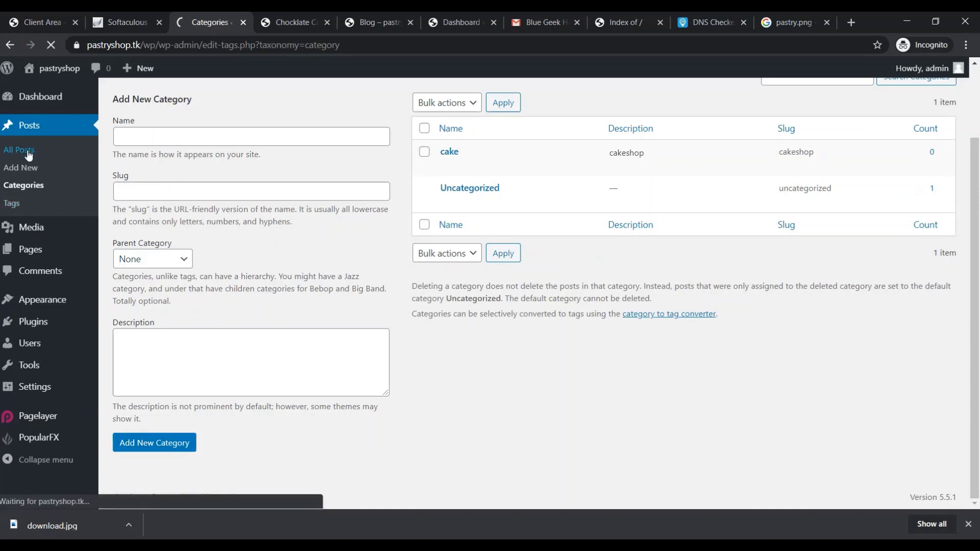
mouse_move(203, 244)
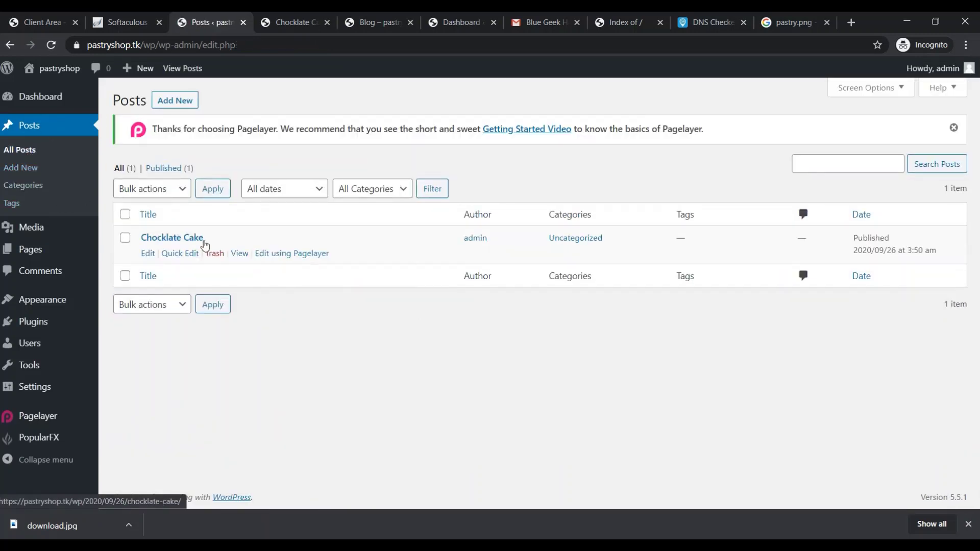
left_click(151, 255)
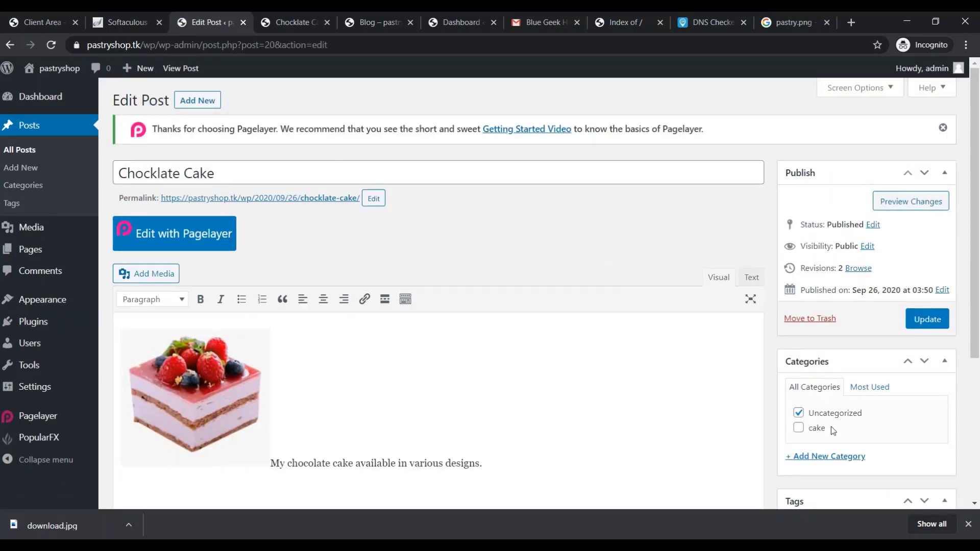
left_click(799, 413)
left_click(799, 428)
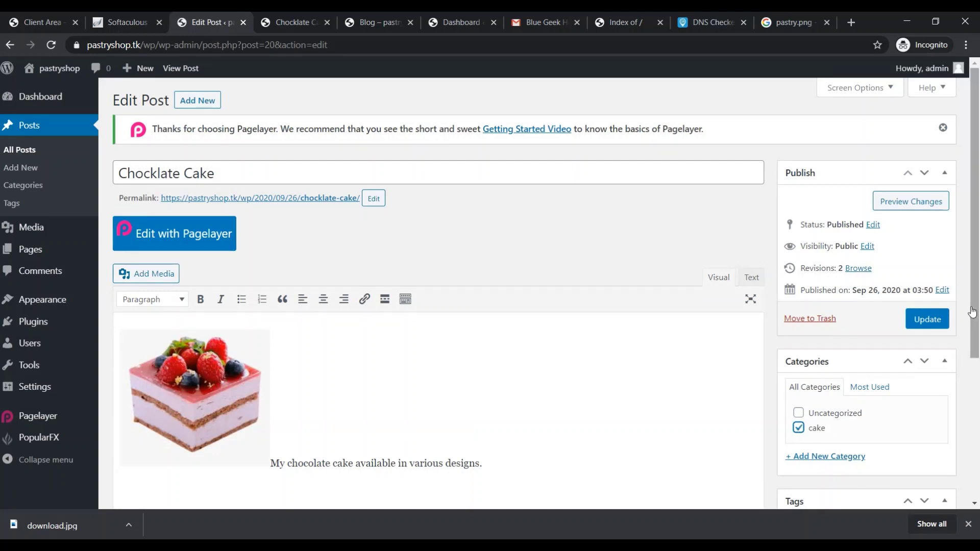
left_click(938, 319)
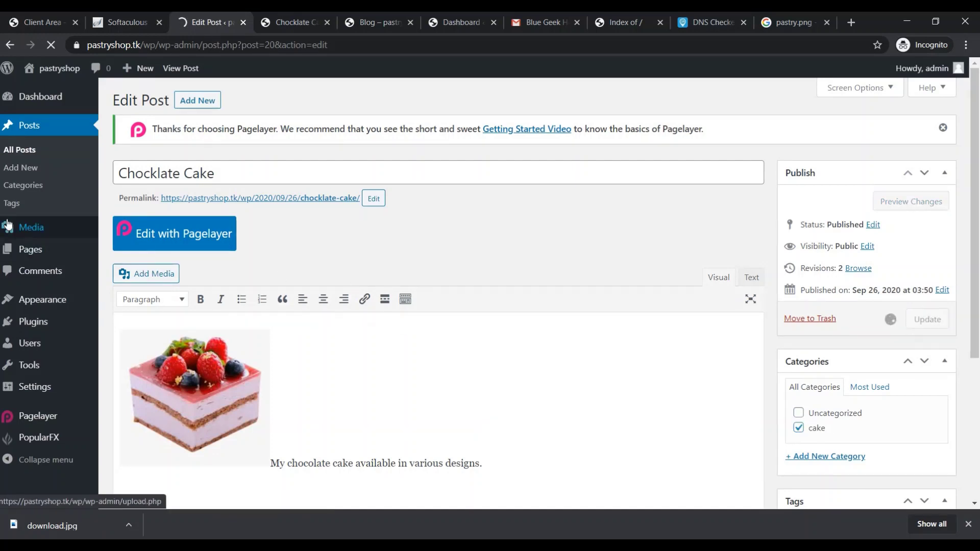
Return to All Posts, then go to the dashboard home
left_click(26, 153)
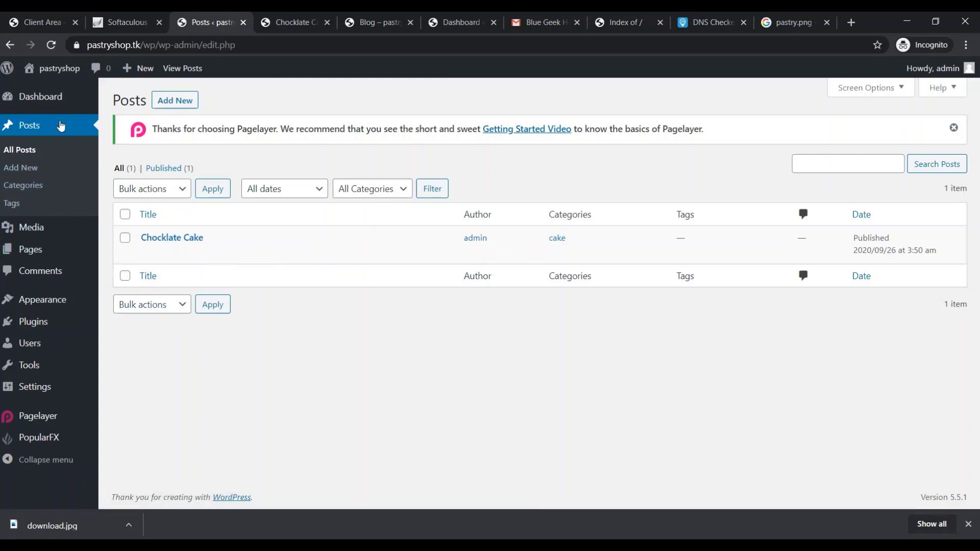
mouse_move(51, 108)
left_click(127, 106)
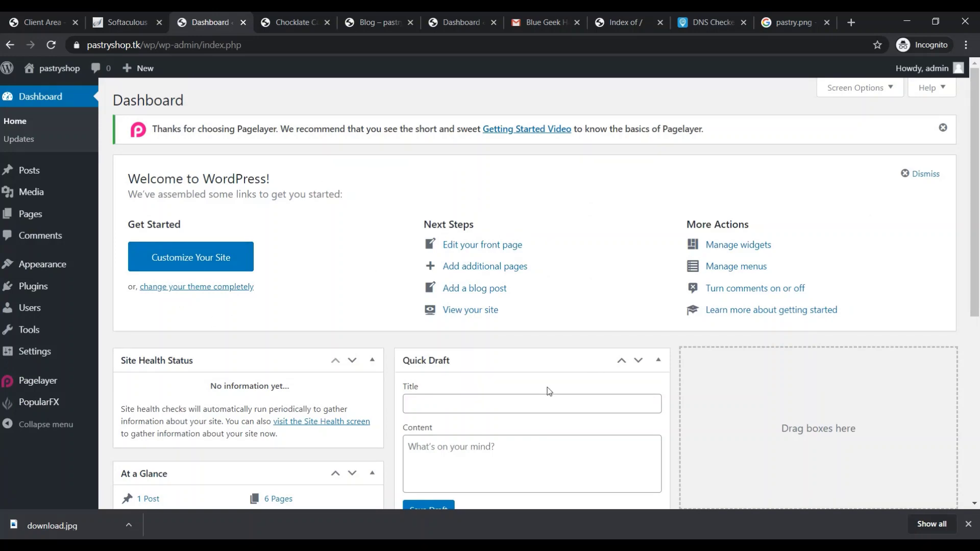
Scroll through the widgets on the dashboard home screen
scroll(511, 381, "down", 6)
scroll(457, 364, "up", 4)
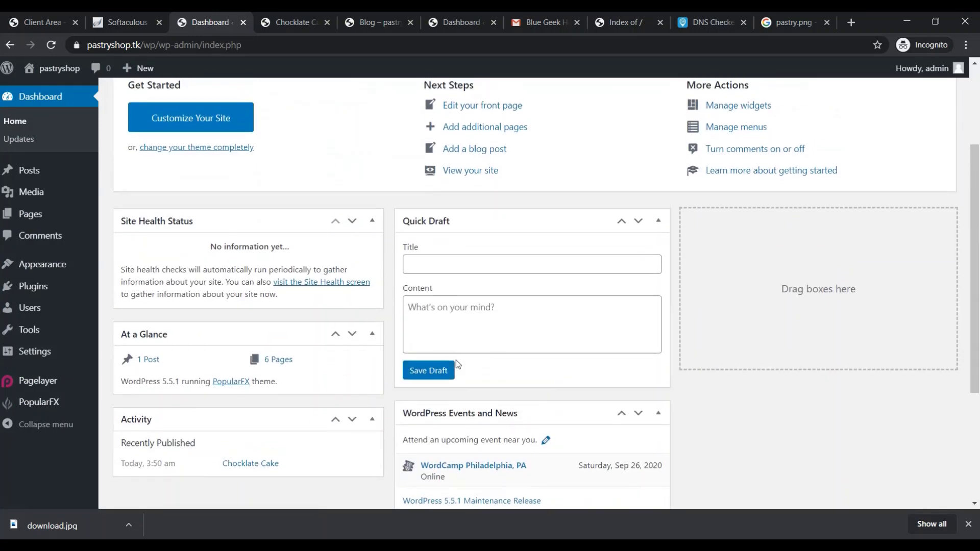
scroll(455, 360, "up", 3)
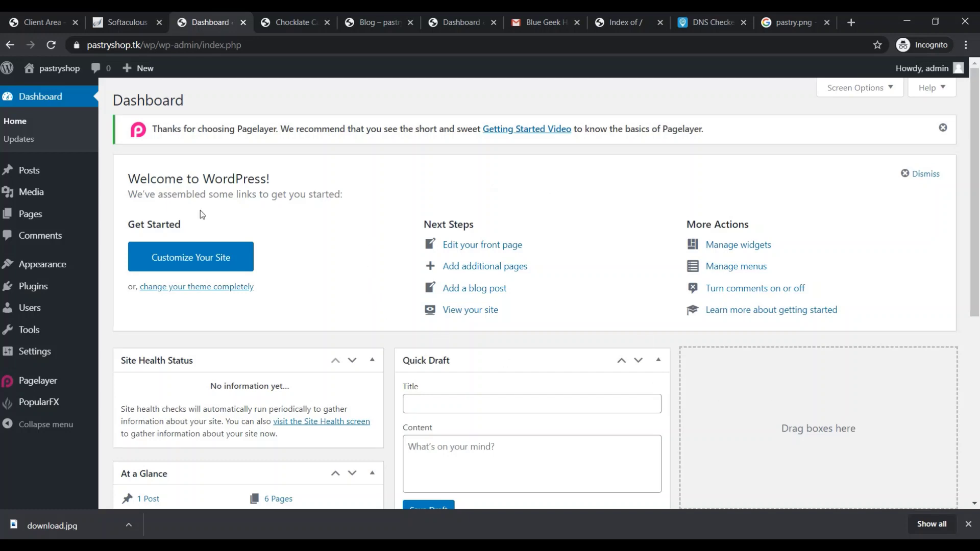
mouse_move(22, 199)
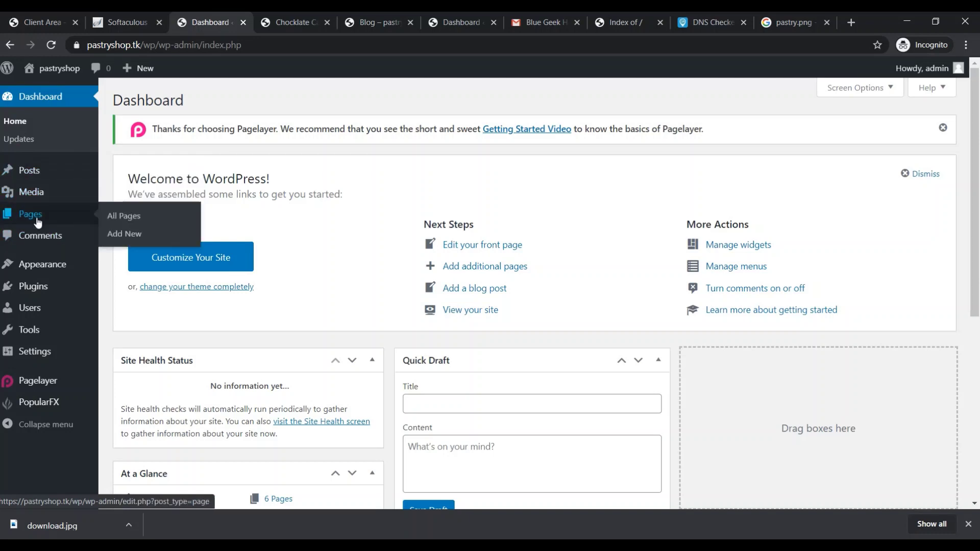
Trash the Sample Page, then delete it permanently from the Pages Trash view
left_click(129, 223)
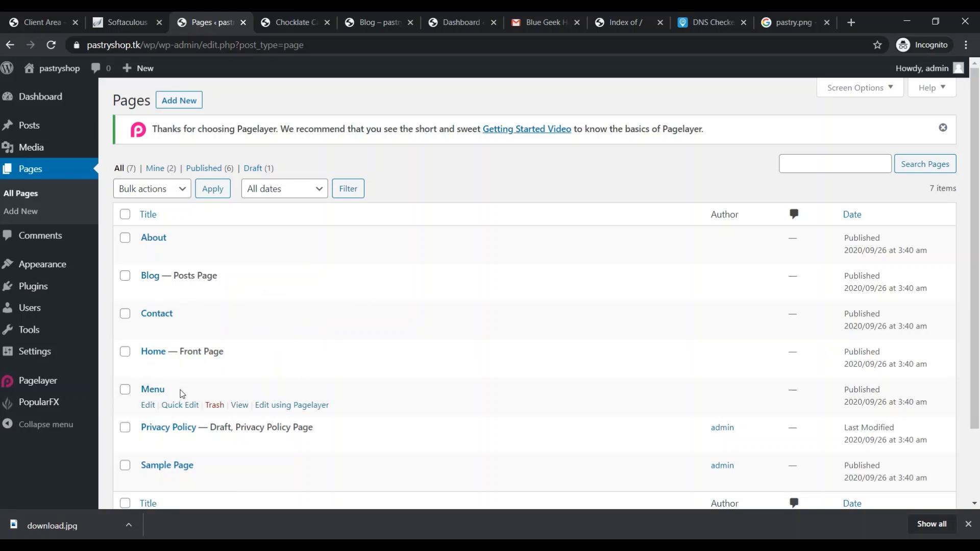
scroll(426, 422, "down", 2)
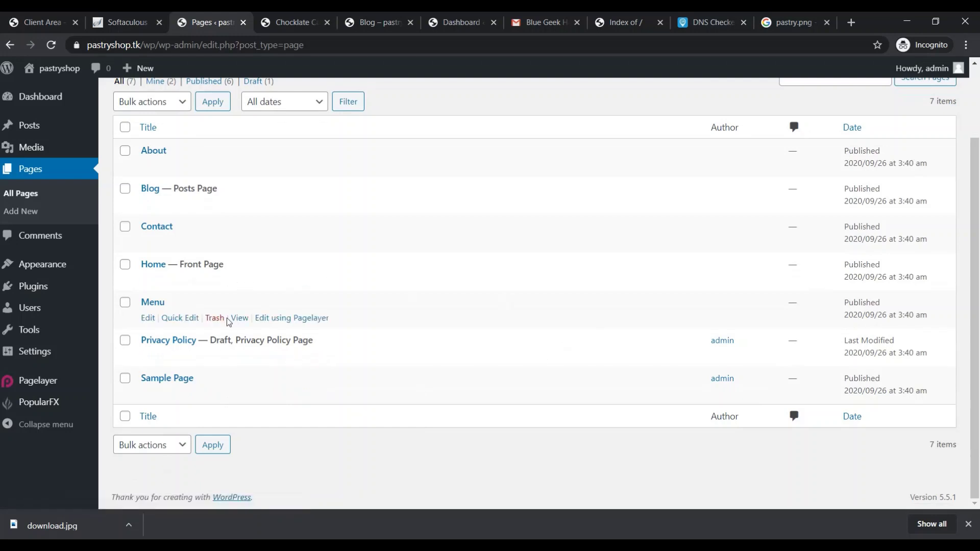
left_click(125, 378)
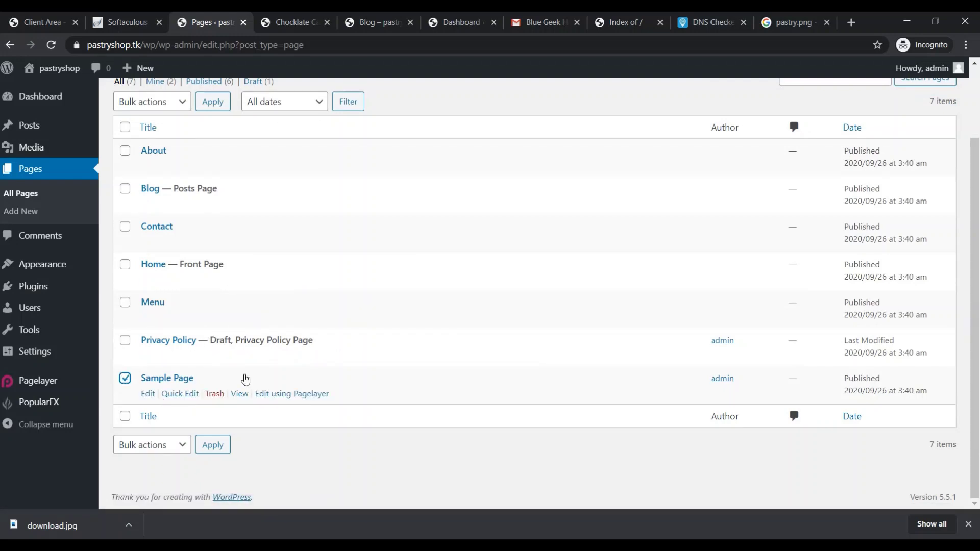
scroll(426, 332, "up", 2)
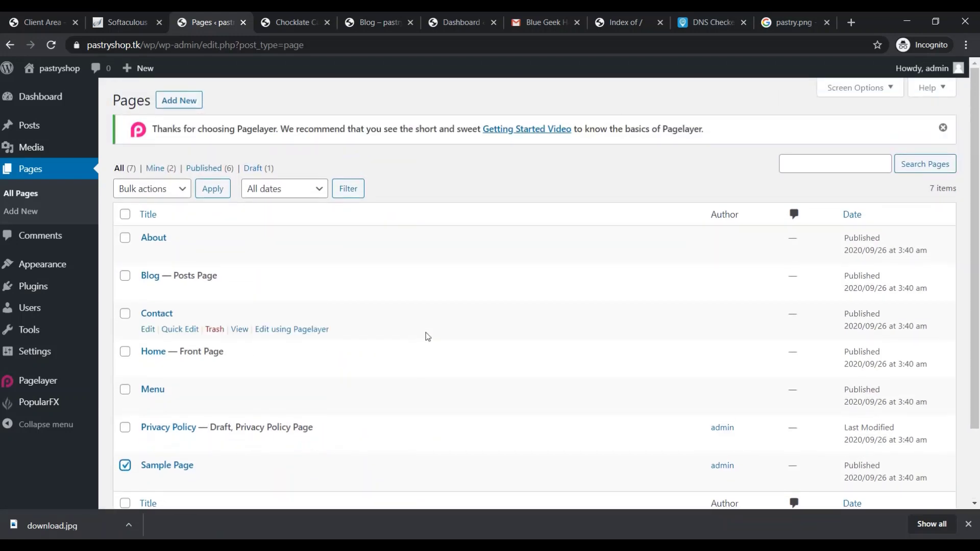
scroll(255, 404, "down", 2)
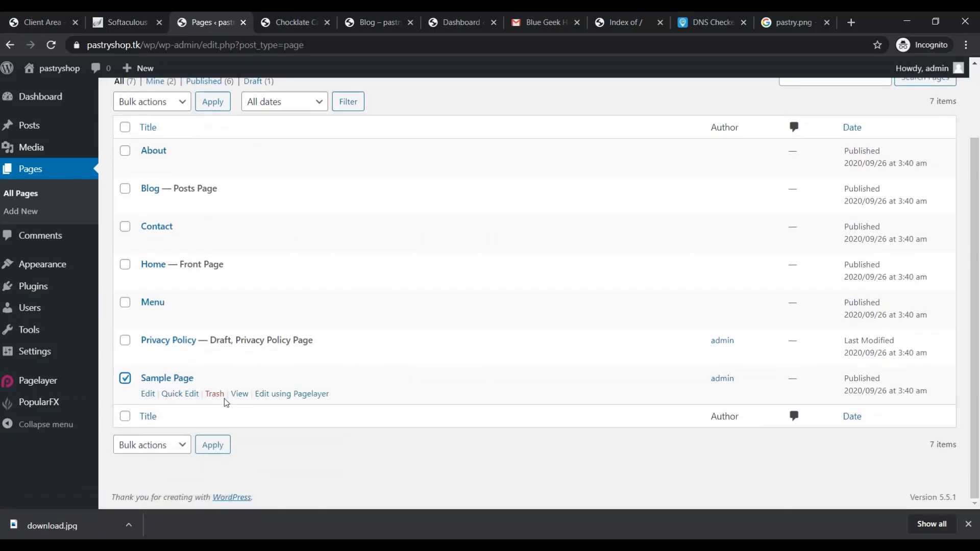
left_click(215, 394)
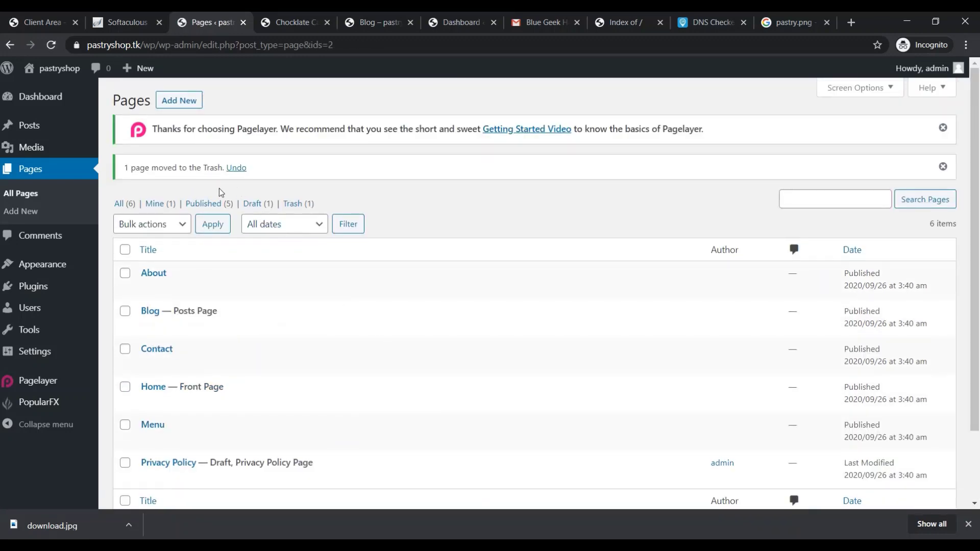
left_click(305, 204)
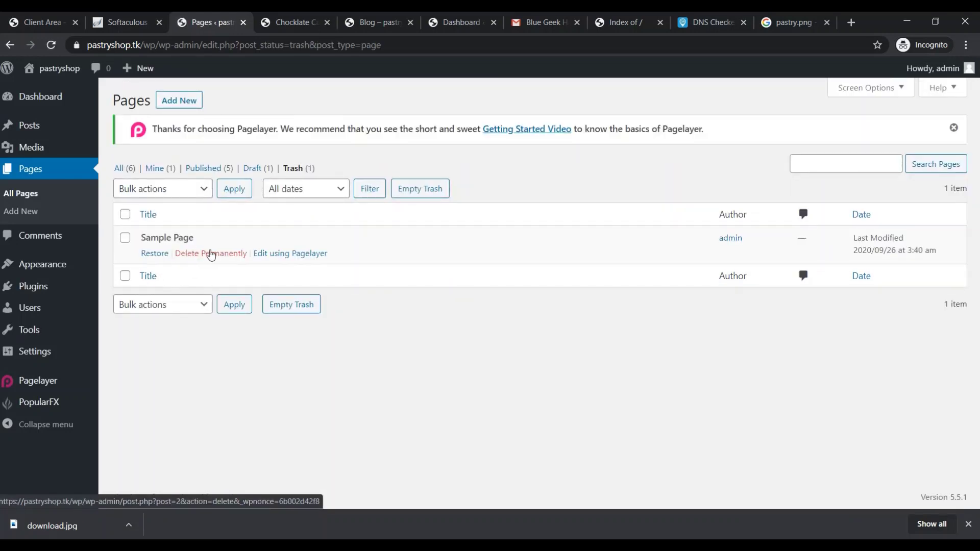
left_click(211, 253)
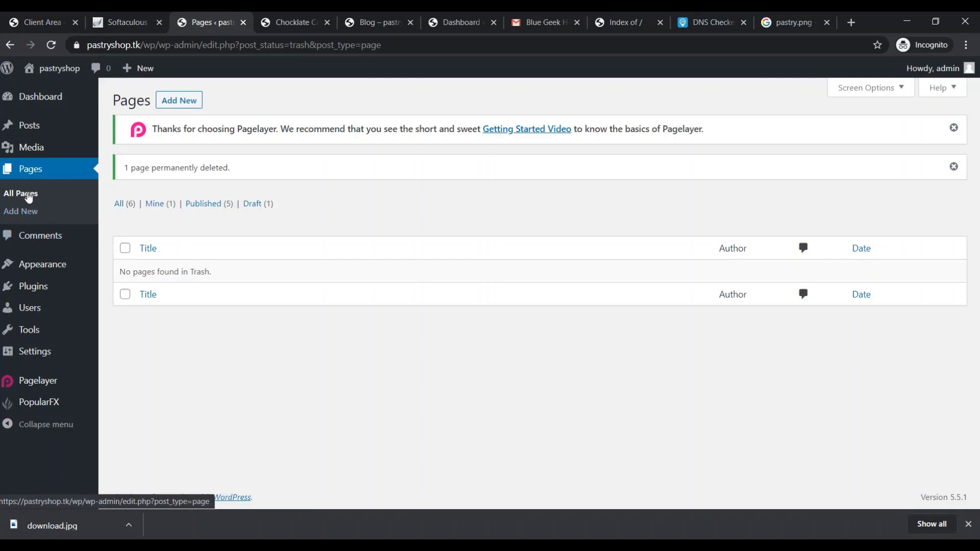
Look over Comments, then open the Media Library showing the uploaded cake picture
left_click(55, 244)
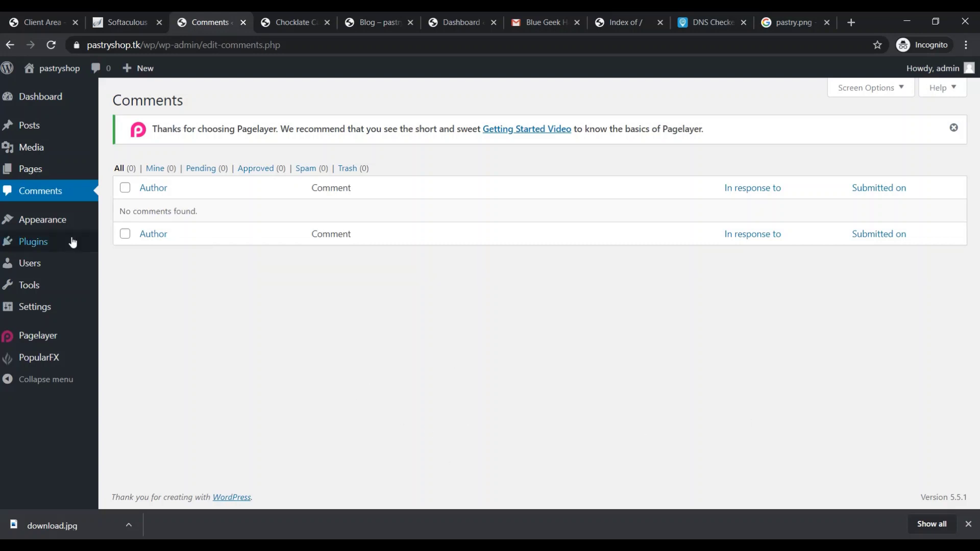
mouse_move(57, 143)
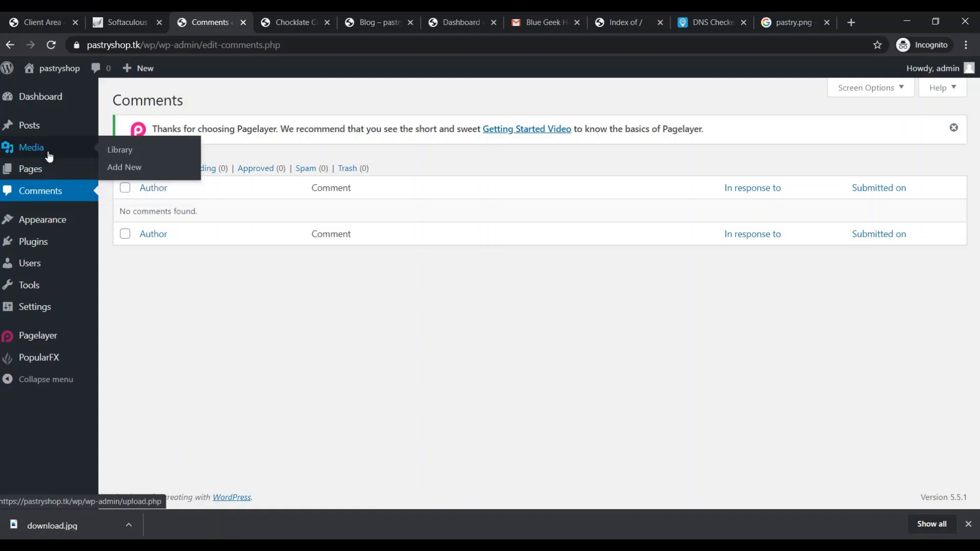
left_click(134, 151)
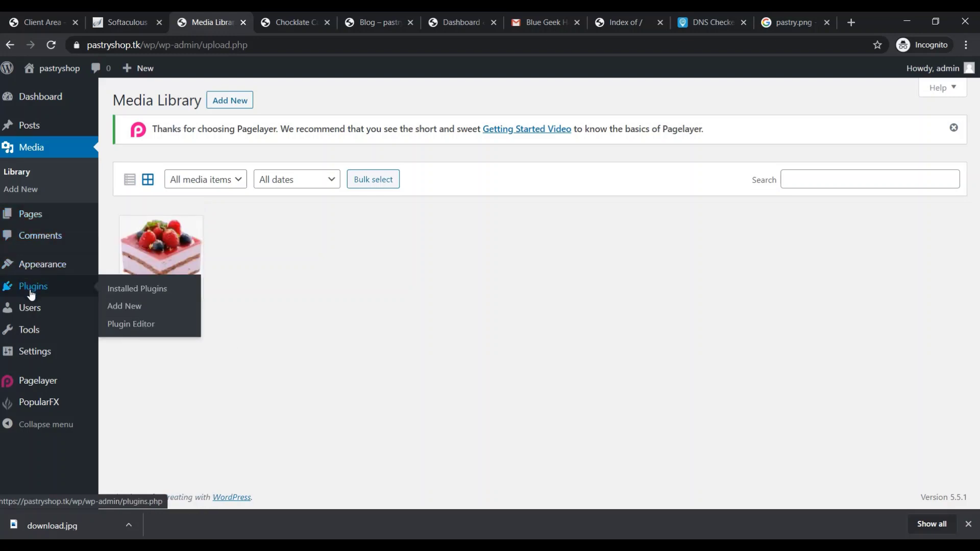
mouse_move(53, 263)
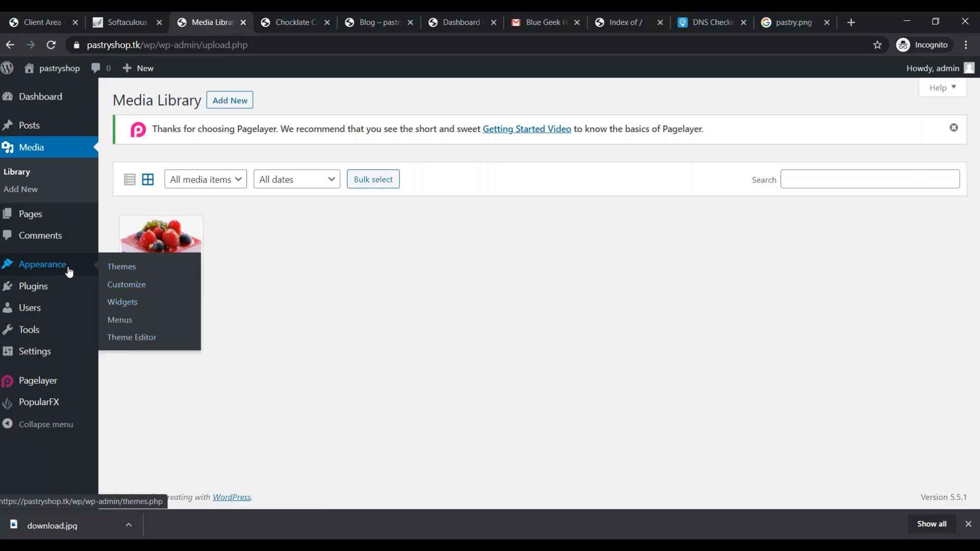
Look over the installed themes in Appearance > Themes
left_click(114, 274)
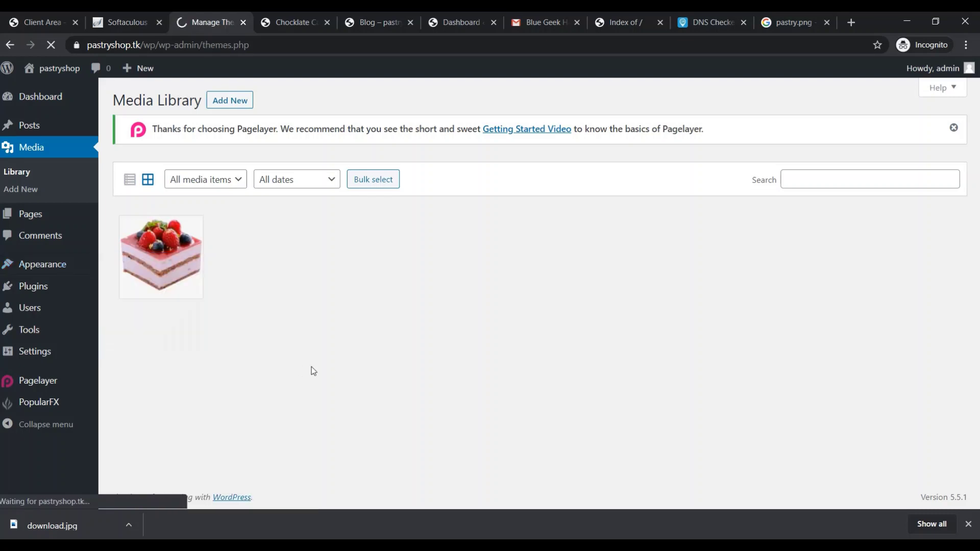
mouse_move(240, 251)
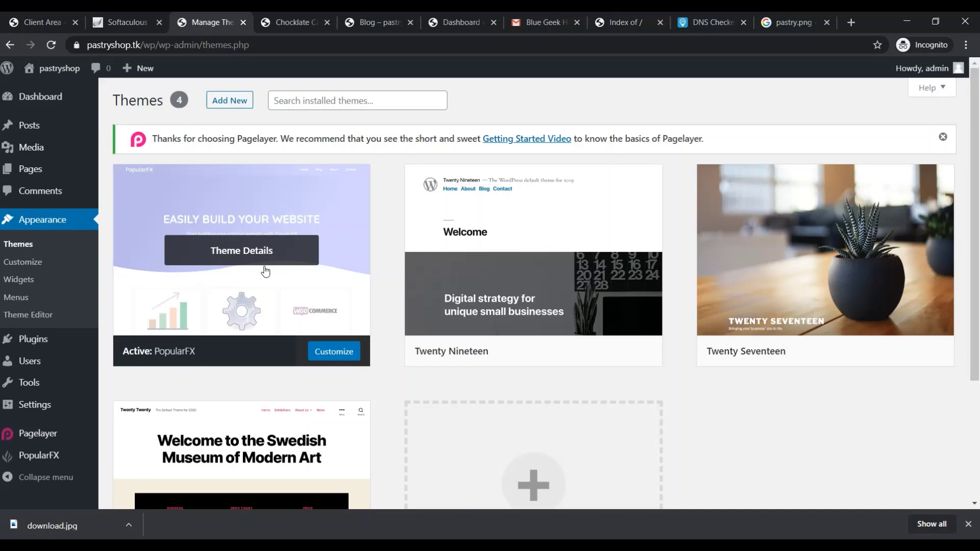
mouse_move(559, 327)
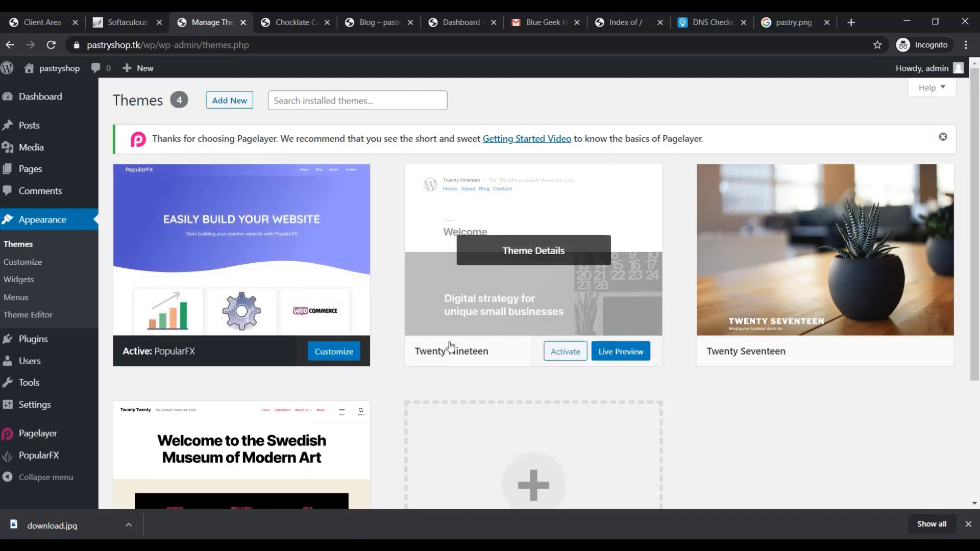
mouse_move(743, 321)
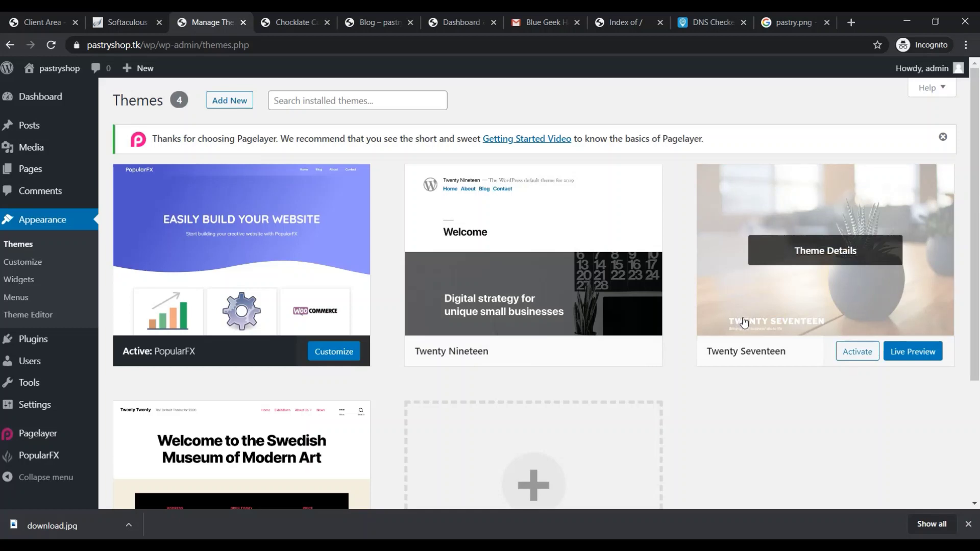
scroll(398, 434, "down", 1)
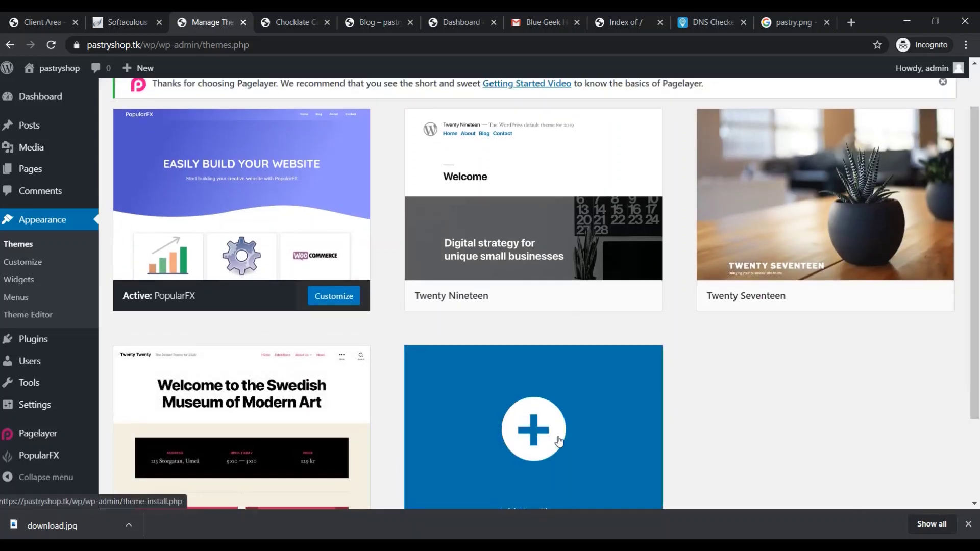
scroll(559, 442, "up", 1)
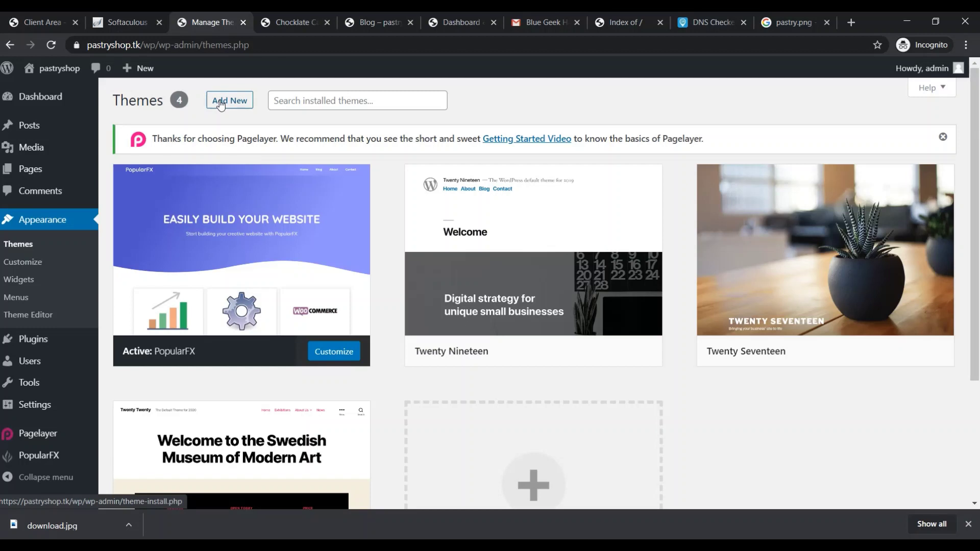
On Add Themes, scroll the featured themes and show the Upload Theme zip panel
left_click(221, 104)
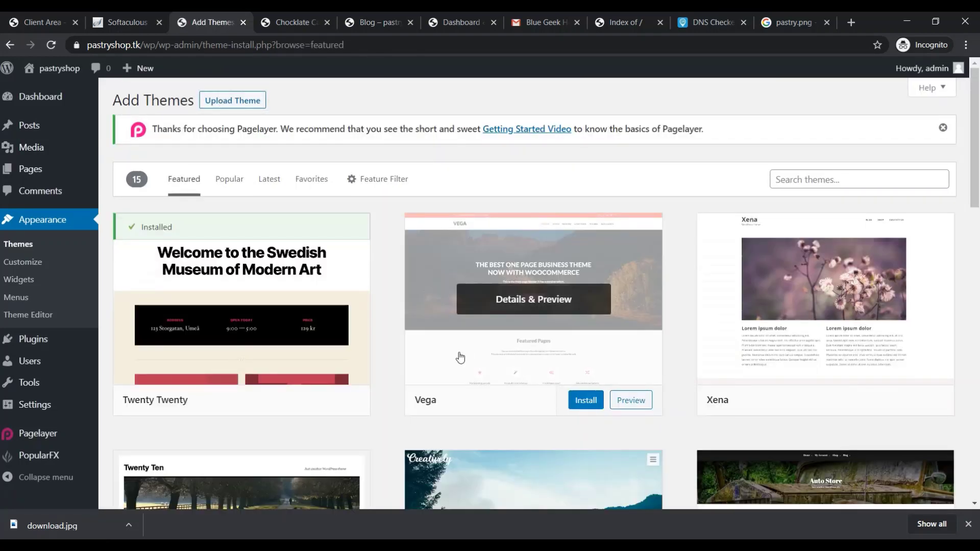
scroll(602, 360, "down", 3)
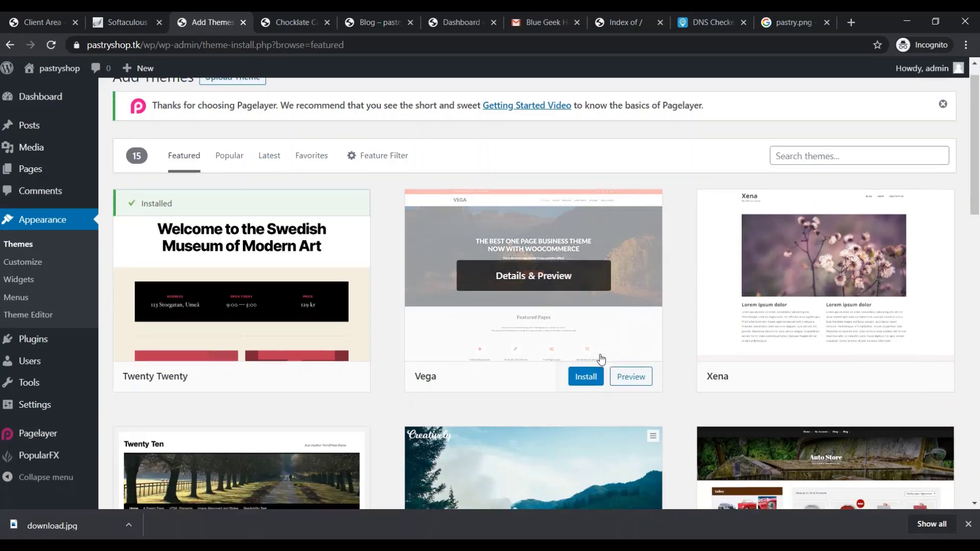
scroll(601, 360, "down", 10)
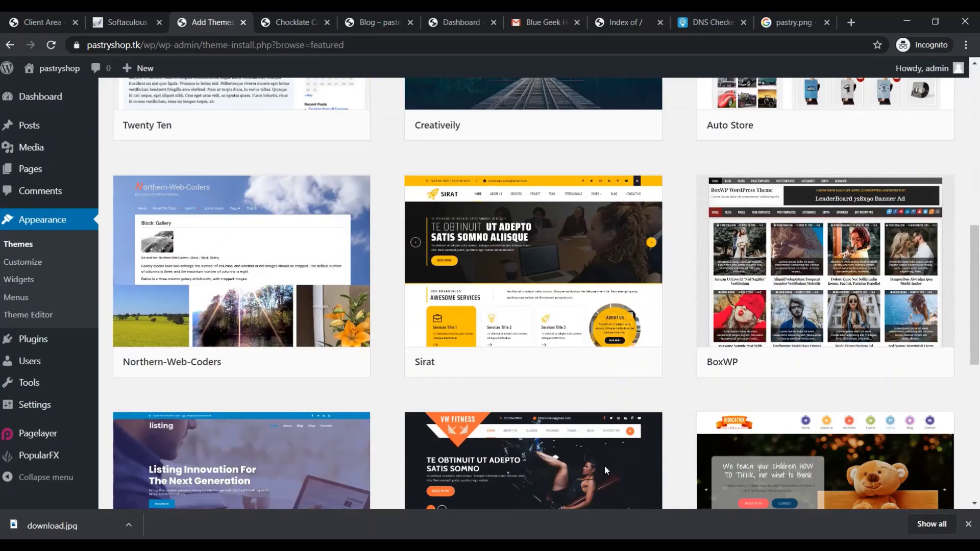
left_click_drag(975, 348, 979, 136)
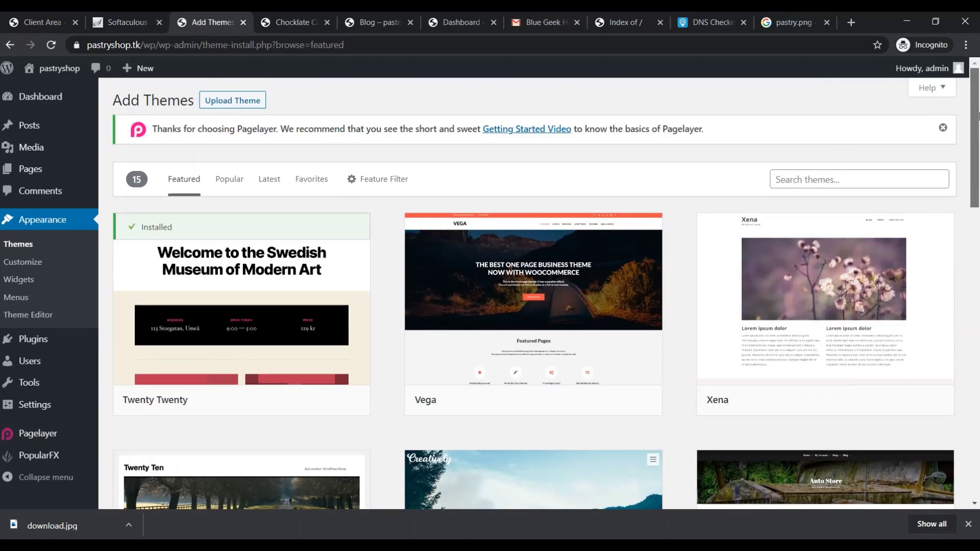
left_click(233, 100)
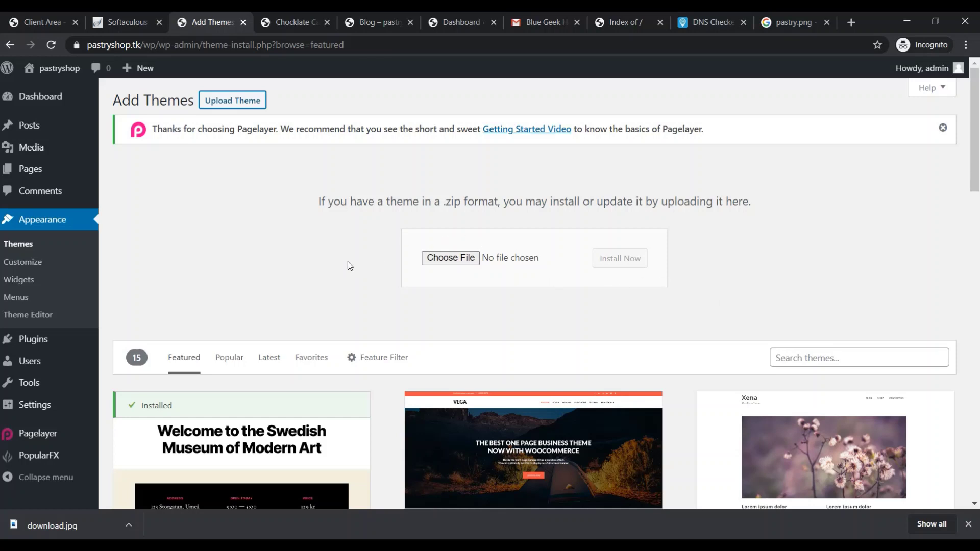
Open the site footer in Pagelayer from the Customizer's Edit Header, Footer, Pages section
left_click(26, 267)
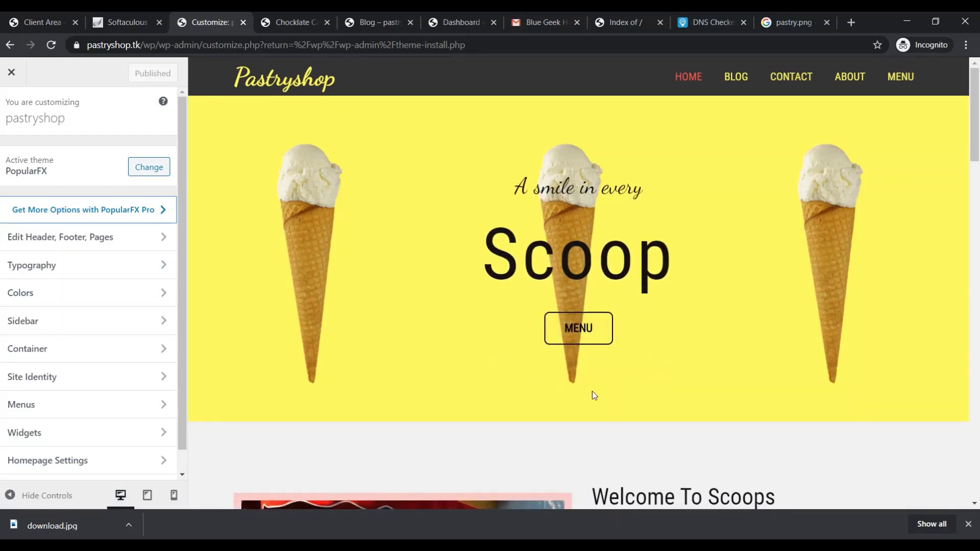
scroll(965, 139, "down", 8)
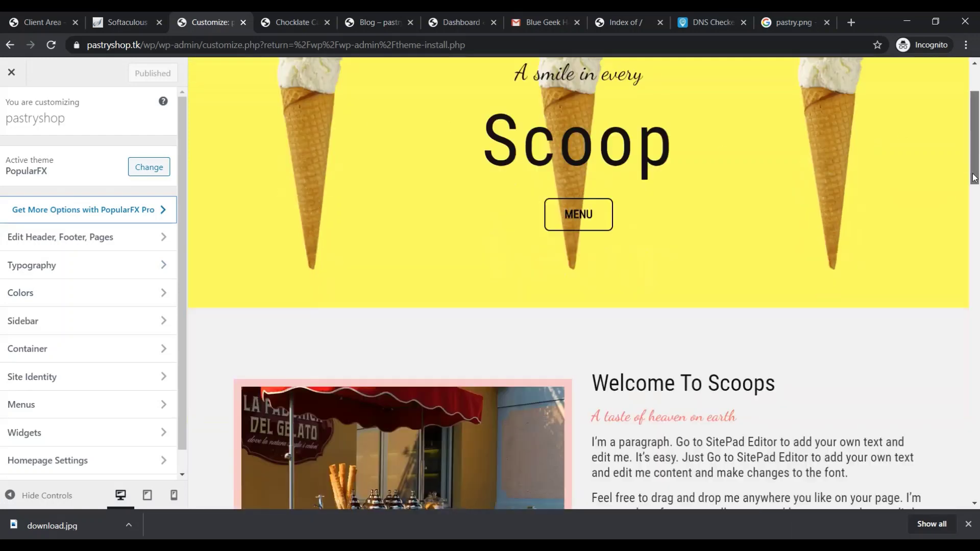
scroll(663, 245, "up", 4)
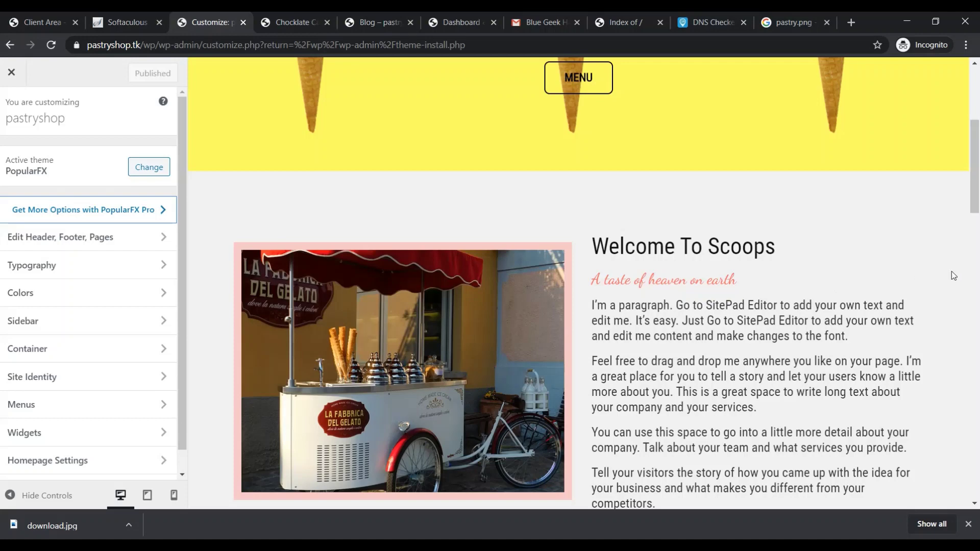
scroll(974, 168, "down", 3)
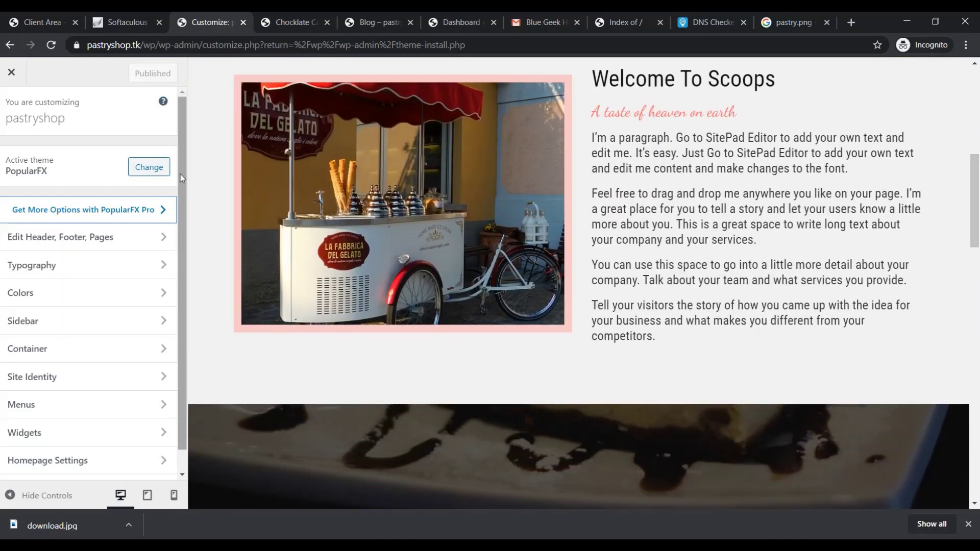
left_click(80, 241)
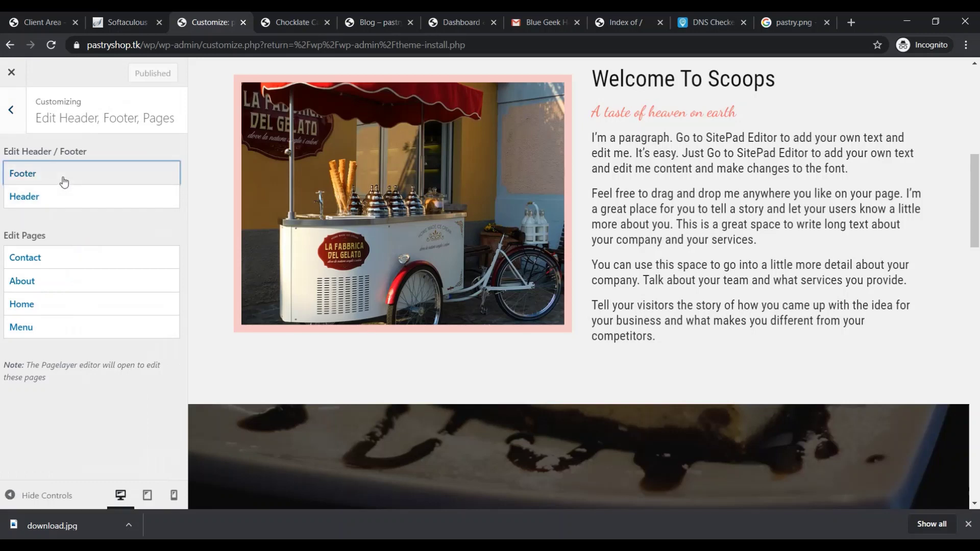
left_click(65, 179)
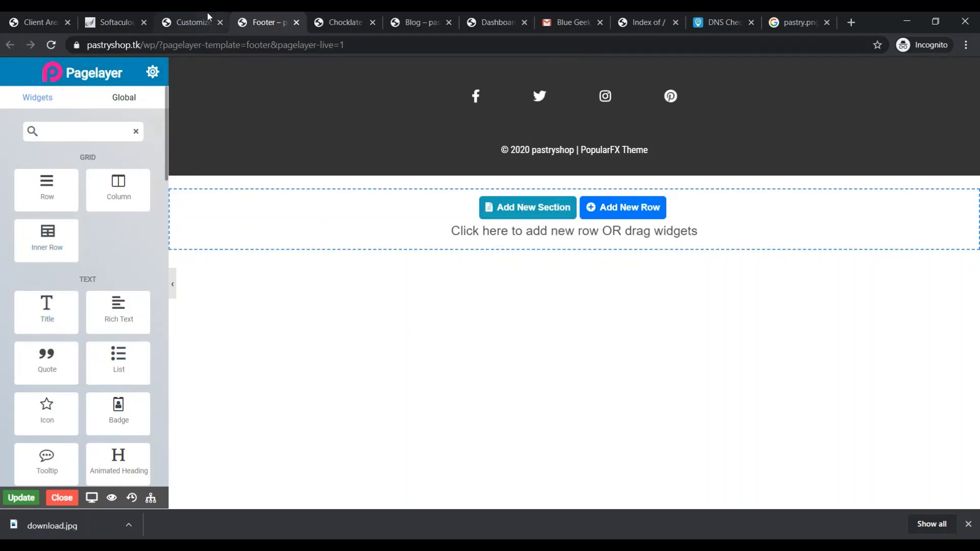
Return to the Customize tab, go back to the main options, and close the Customizer
left_click(177, 24)
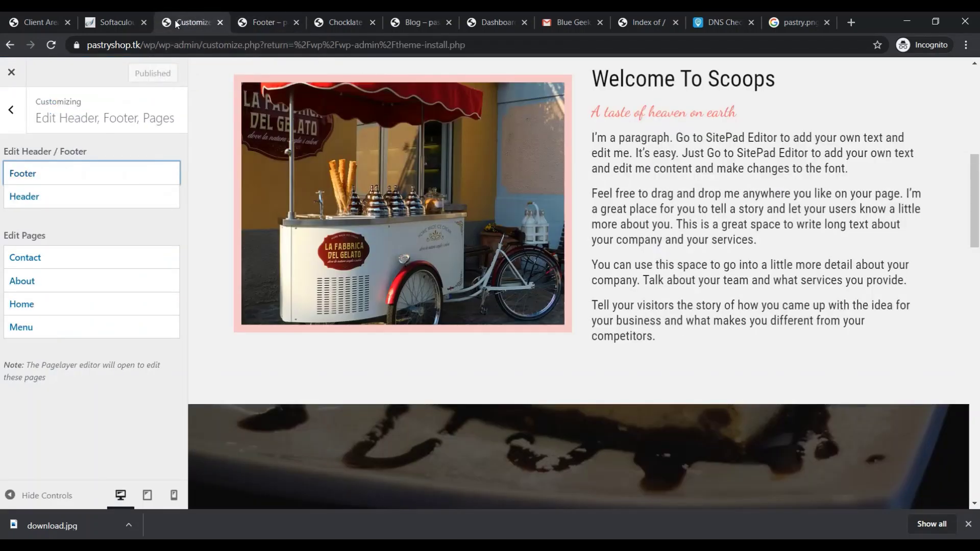
left_click(7, 110)
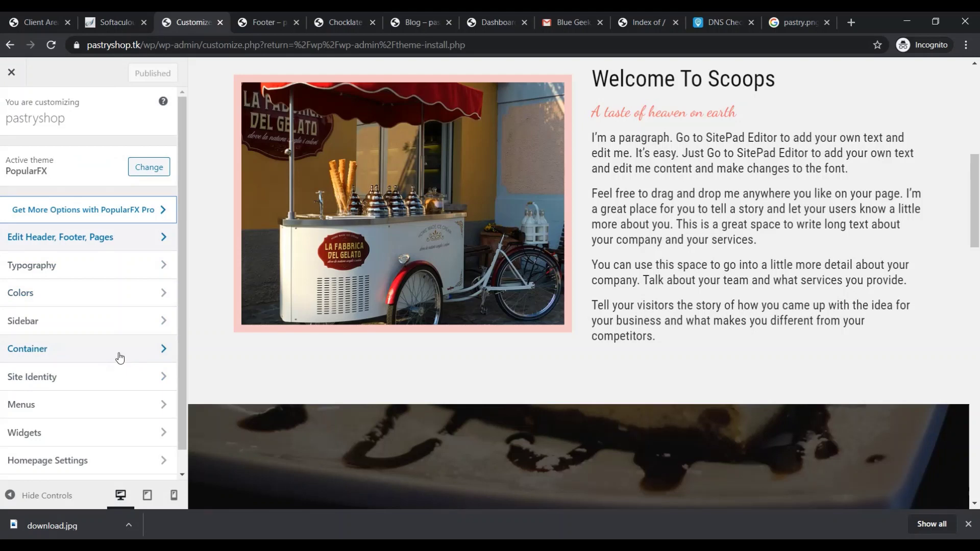
scroll(120, 357, "down", 2)
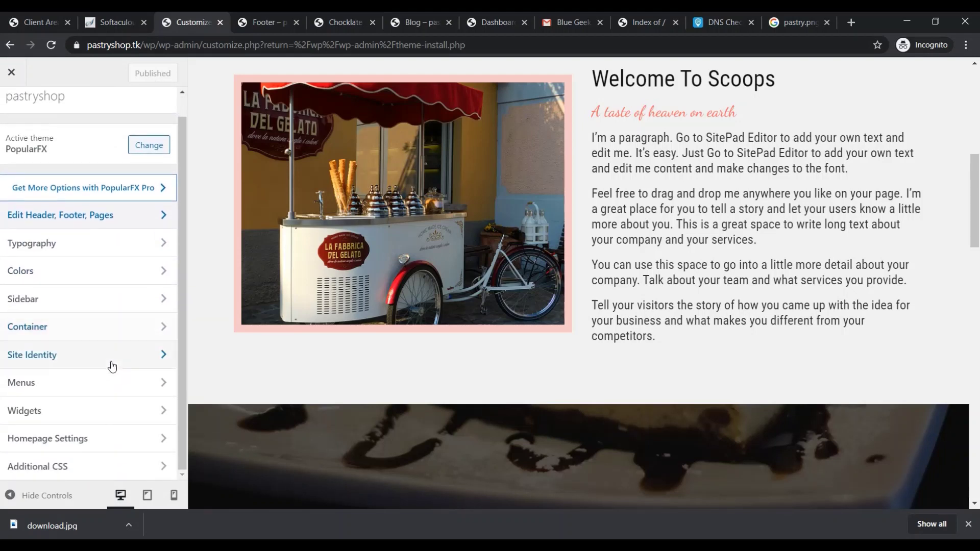
scroll(86, 388, "up", 2)
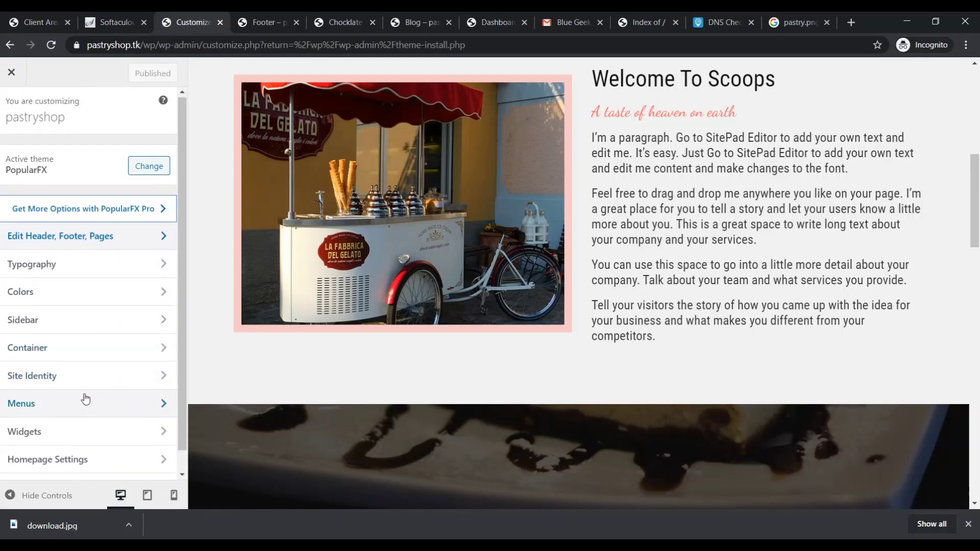
left_click(11, 72)
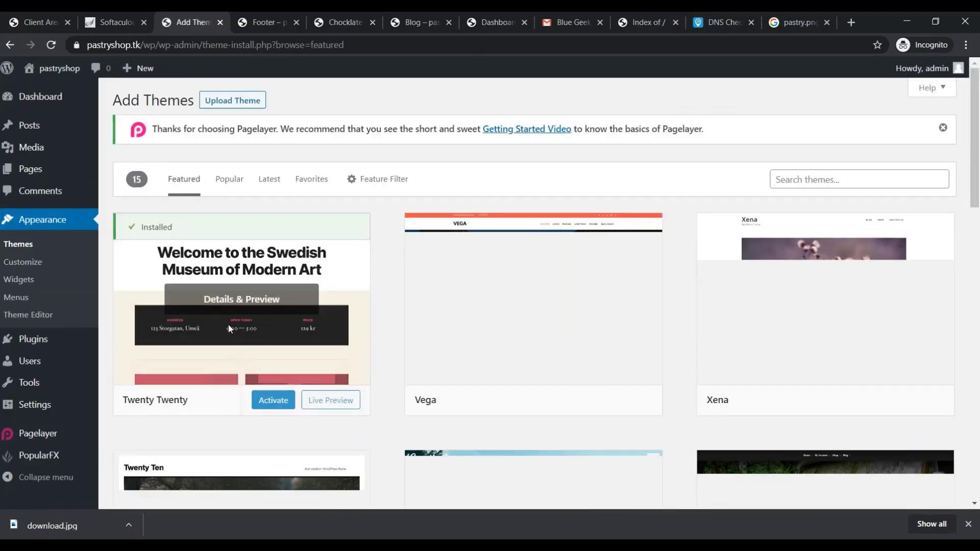
Open the Widgets page and scroll through the available widgets and Sidebar contents
left_click(26, 279)
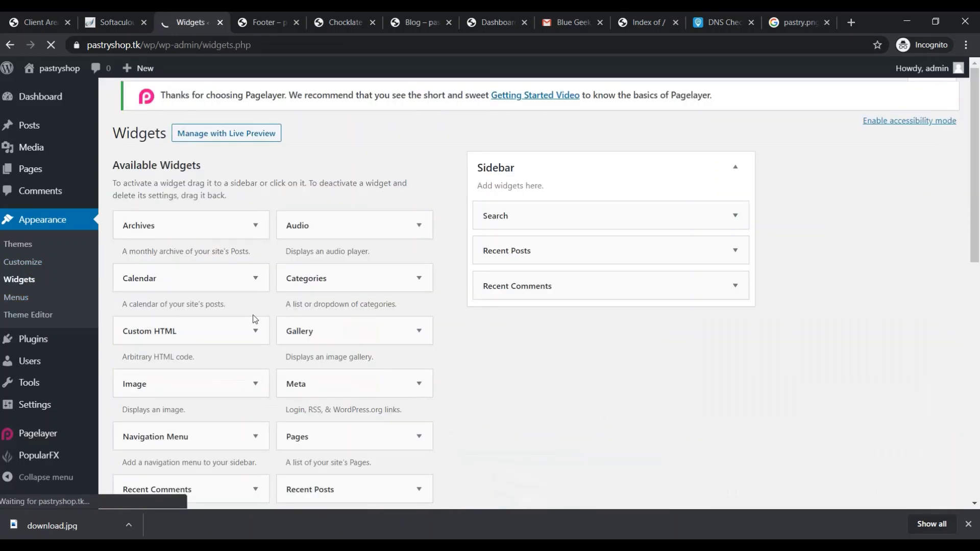
scroll(429, 344, "down", 1)
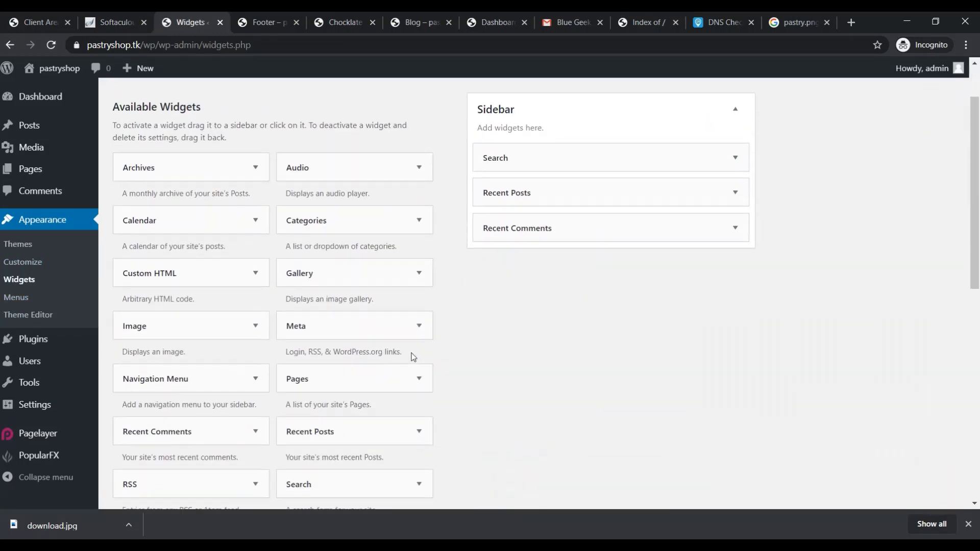
scroll(413, 358, "down", 2)
scroll(412, 357, "down", 2)
scroll(412, 360, "up", 5)
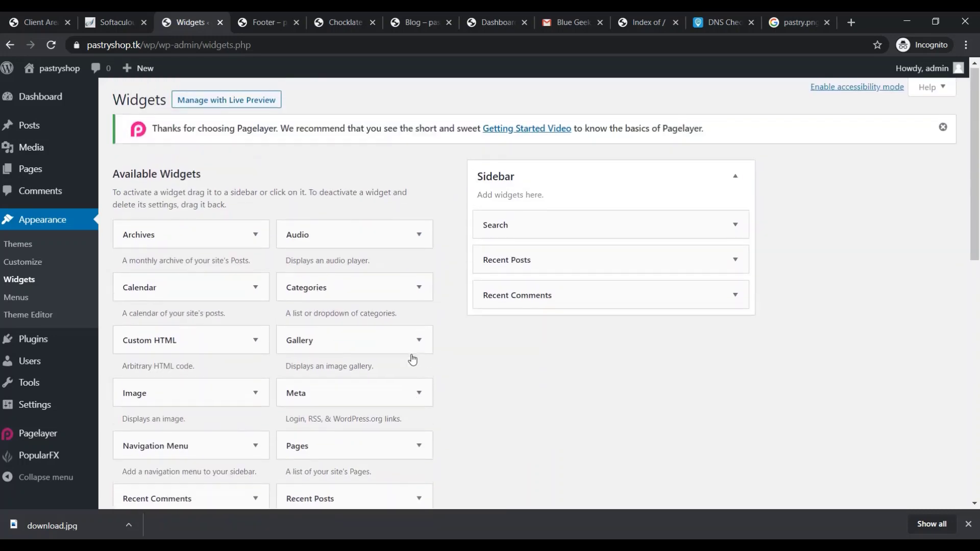
scroll(480, 401, "down", 5)
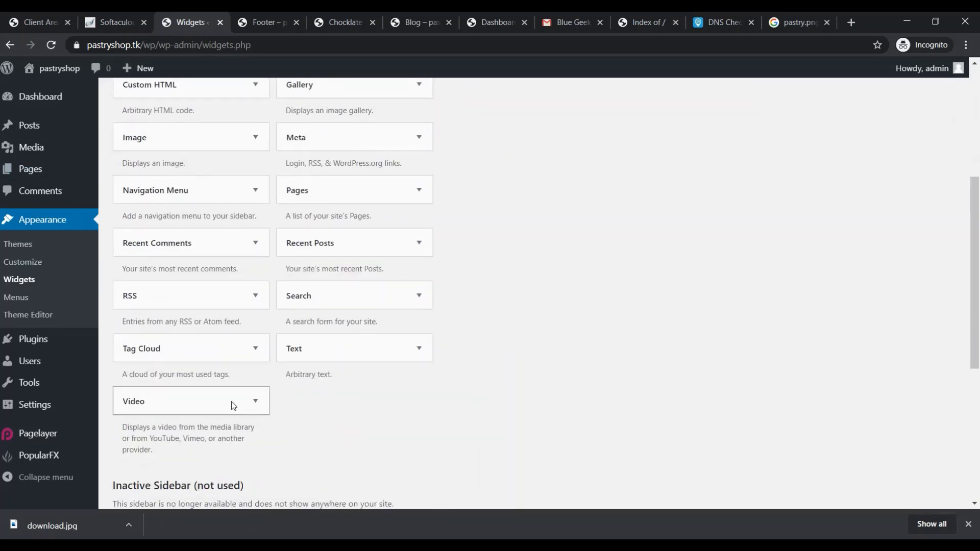
scroll(430, 382, "down", 1)
scroll(446, 315, "up", 5)
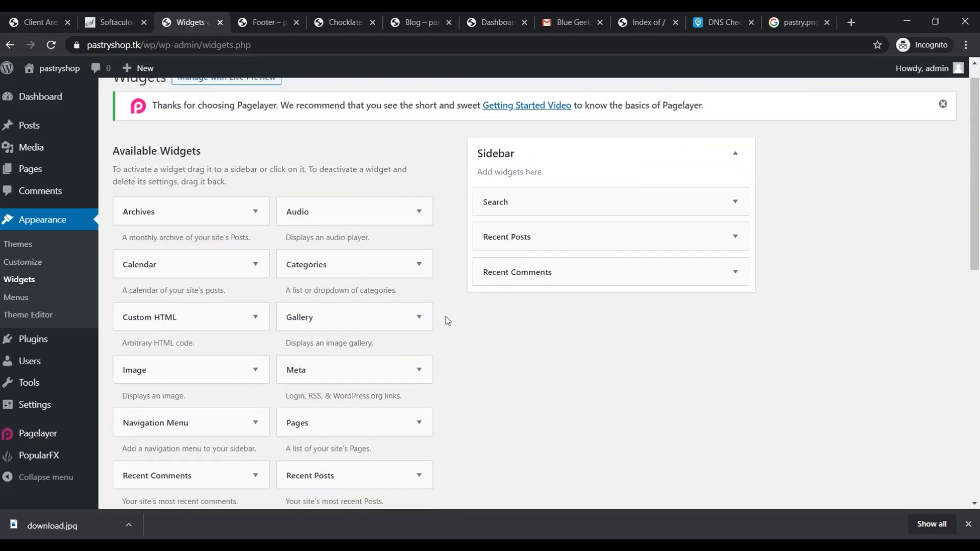
scroll(446, 318, "down", 3)
scroll(430, 335, "down", 5)
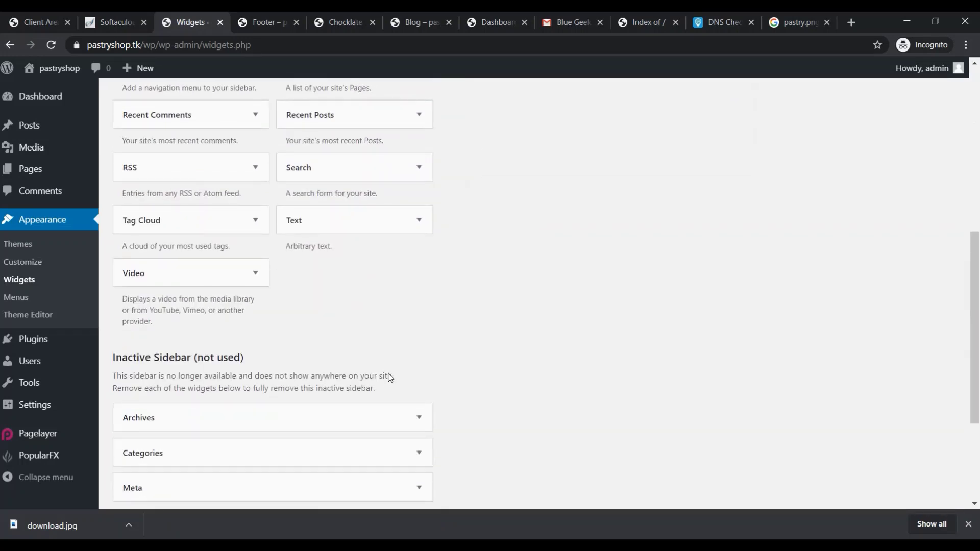
scroll(390, 383, "down", 4)
scroll(389, 377, "up", 10)
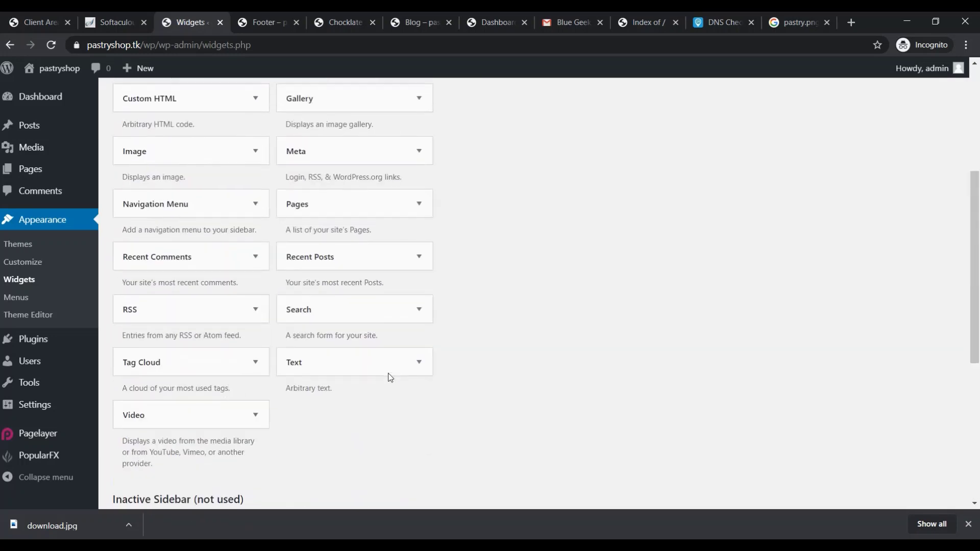
Expand the Categories widget to see its Sidebar option, then cancel adding it
right_click(379, 444)
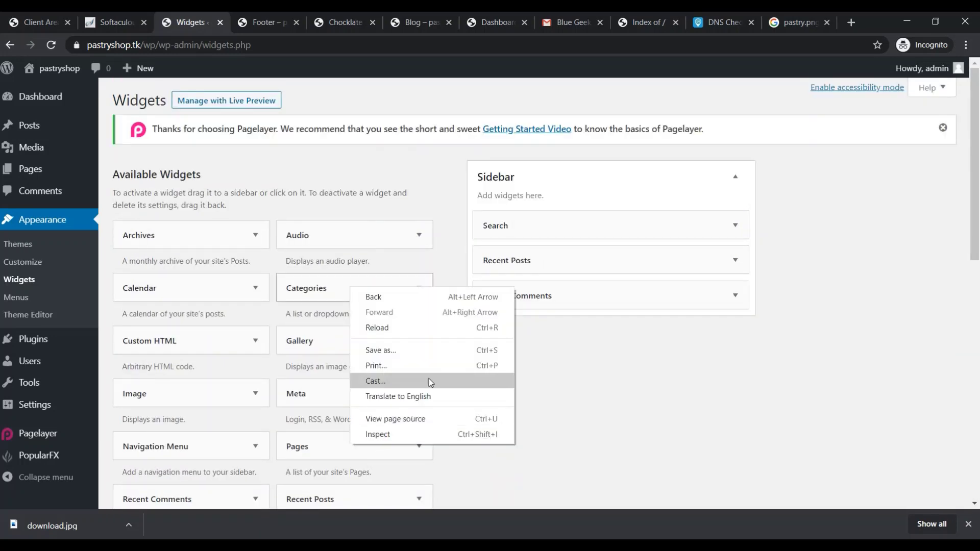
left_click(876, 416)
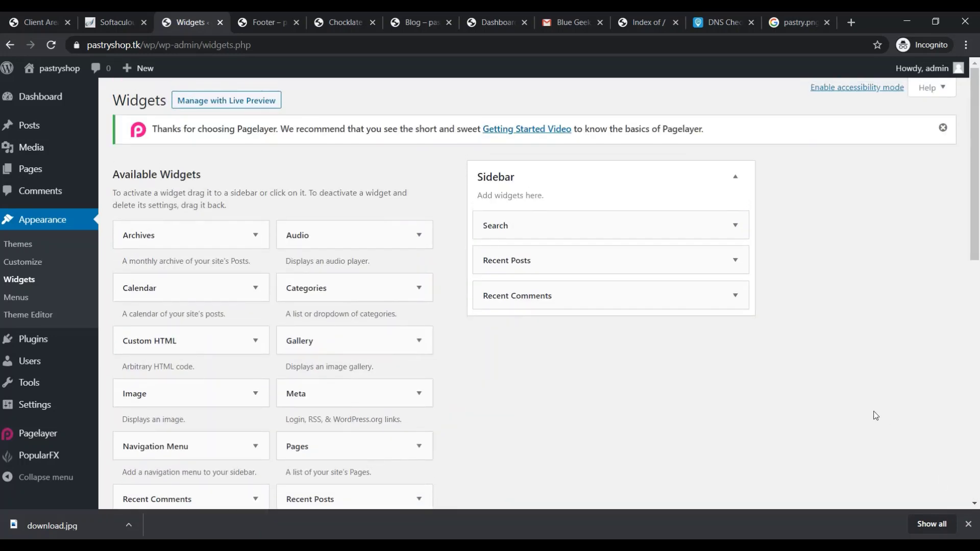
left_click(419, 287)
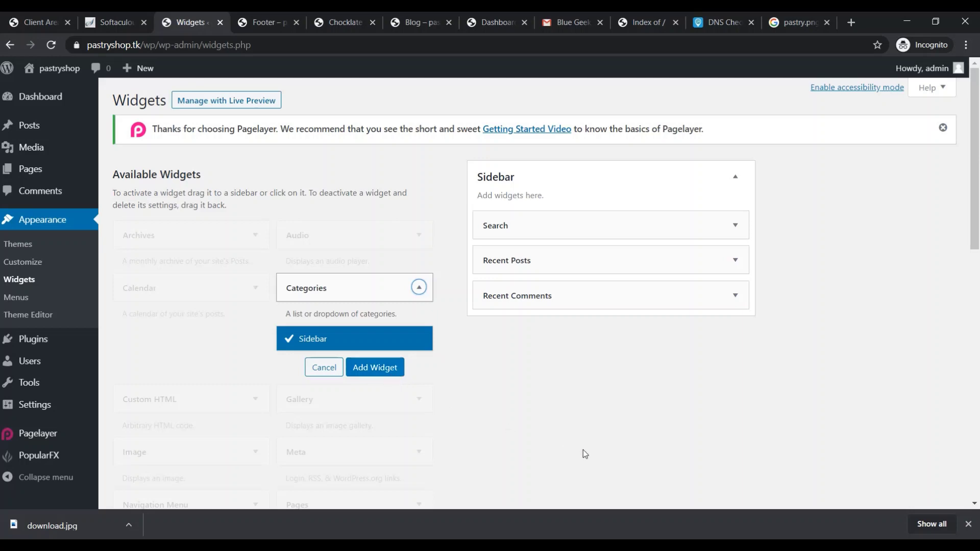
left_click(418, 287)
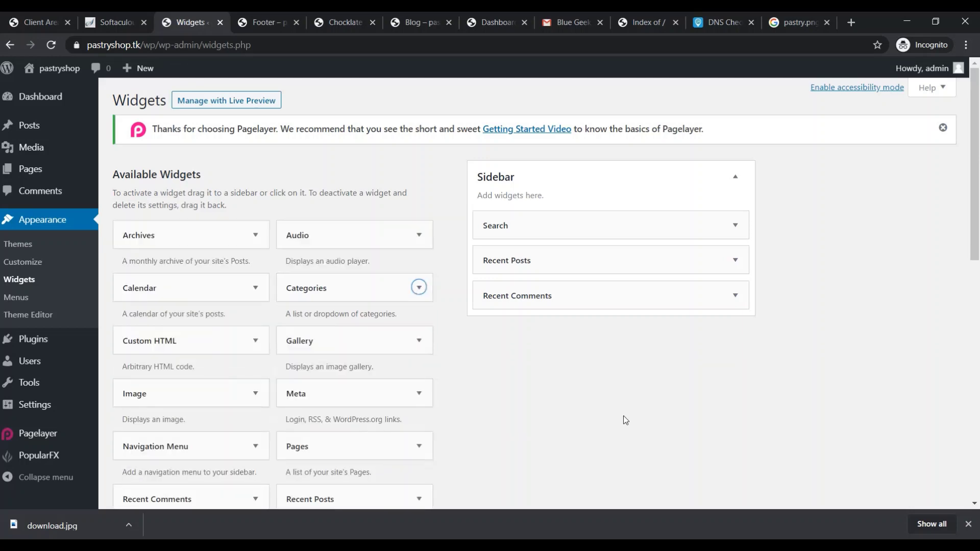
scroll(626, 462, "down", 2)
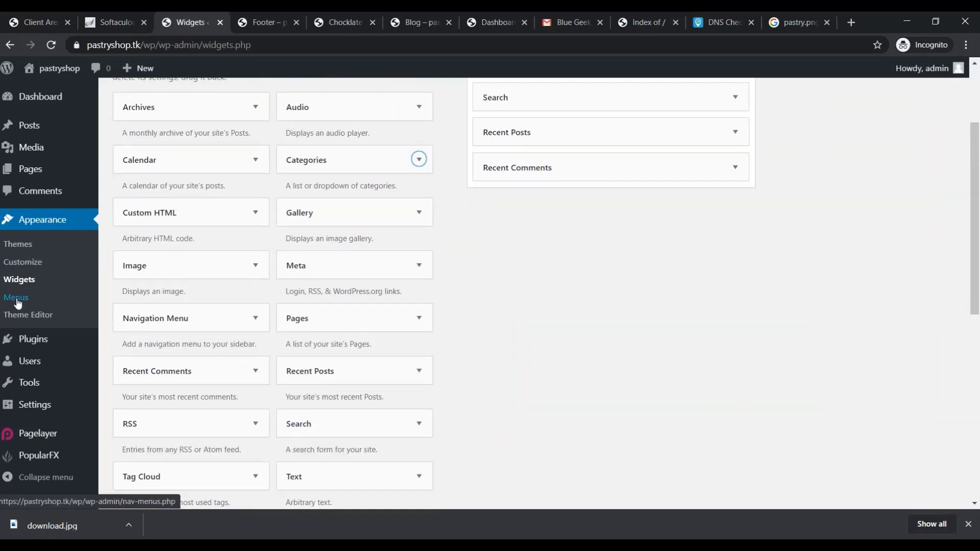
In Menus, move About below Menu and save the scoops Header Menu
left_click(17, 300)
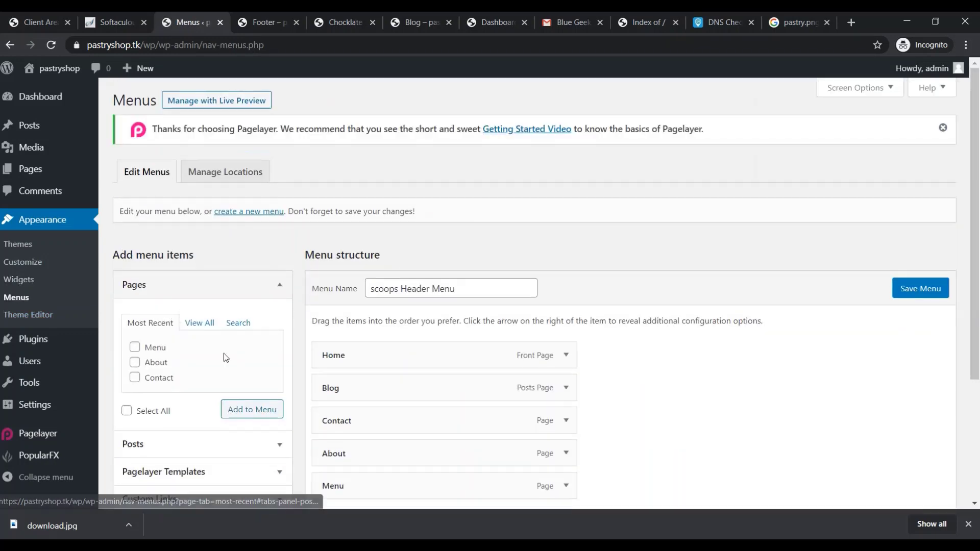
scroll(511, 358, "down", 3)
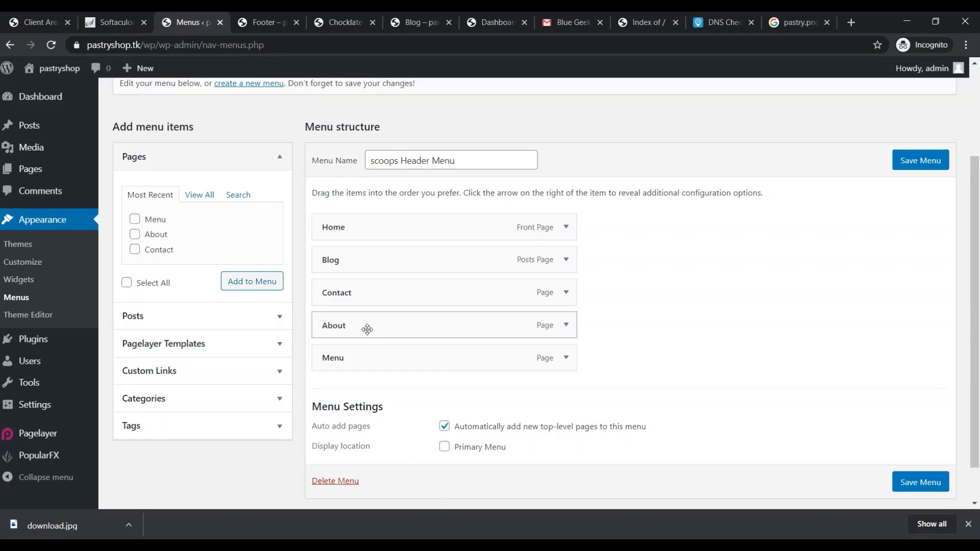
left_click_drag(371, 328, 370, 363)
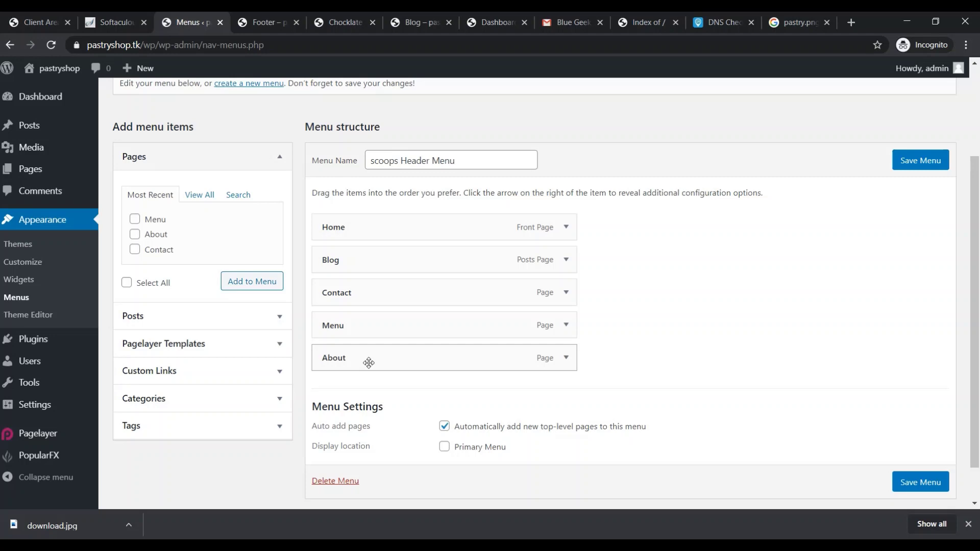
left_click(922, 162)
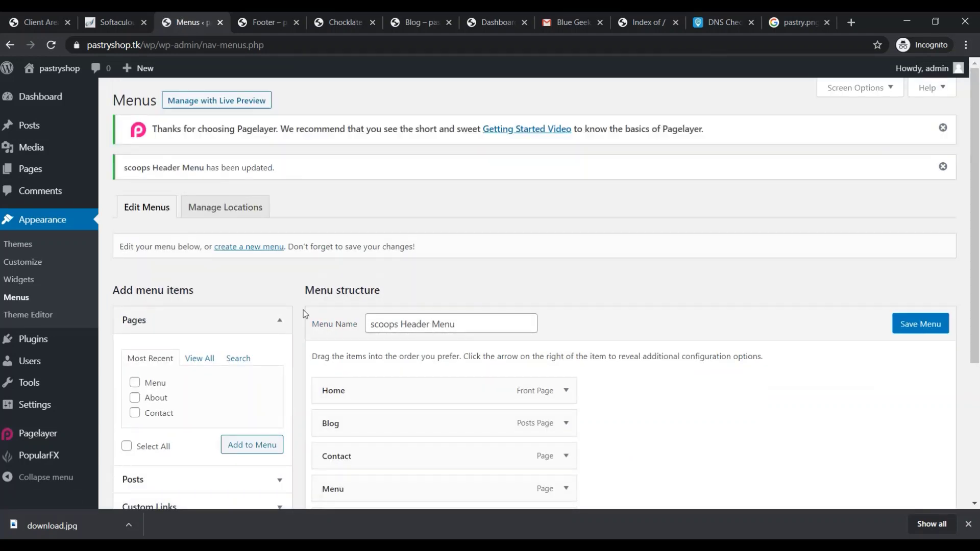
Rearrange the items into Home, Blog, Menu, Contact, About and save the menu
scroll(459, 408, "down", 2)
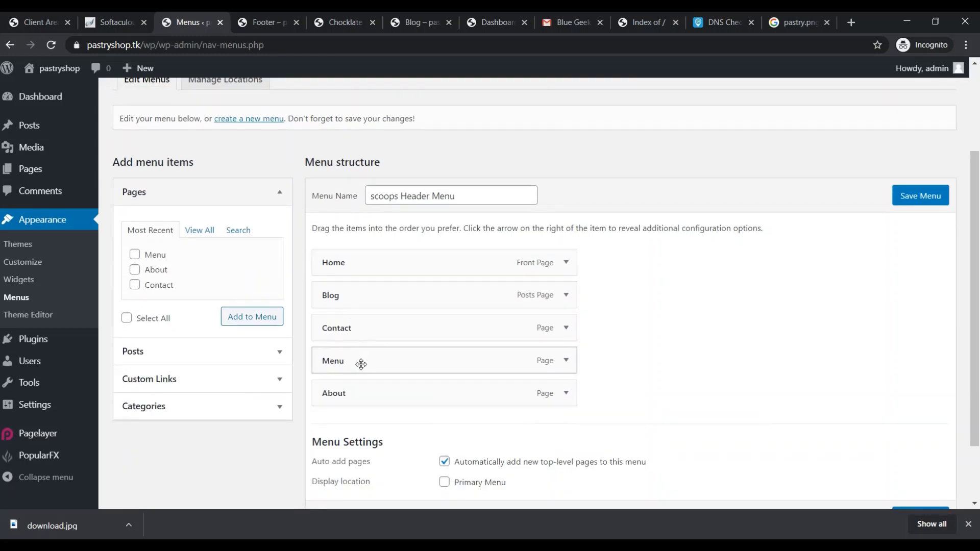
left_click_drag(363, 291, 368, 396)
left_click_drag(365, 361, 369, 402)
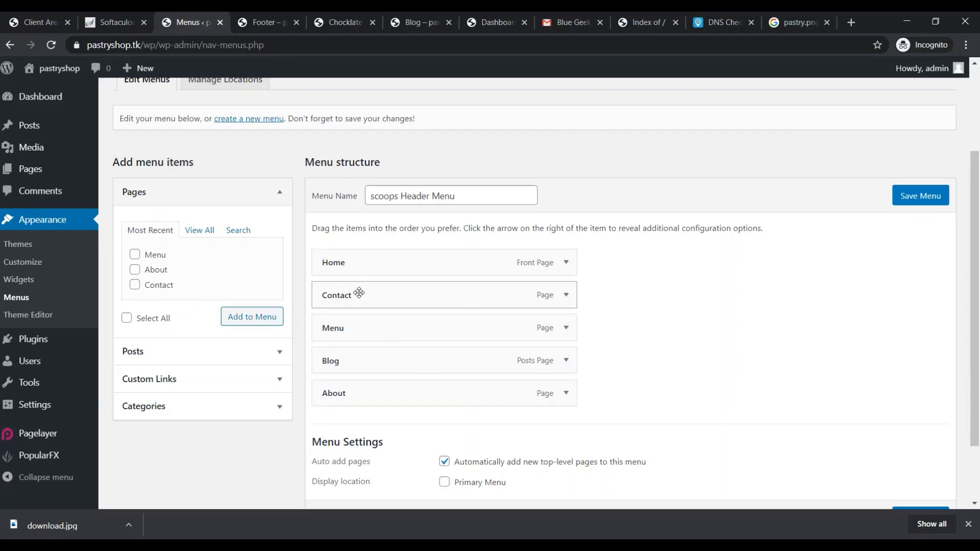
left_click_drag(357, 361, 357, 291)
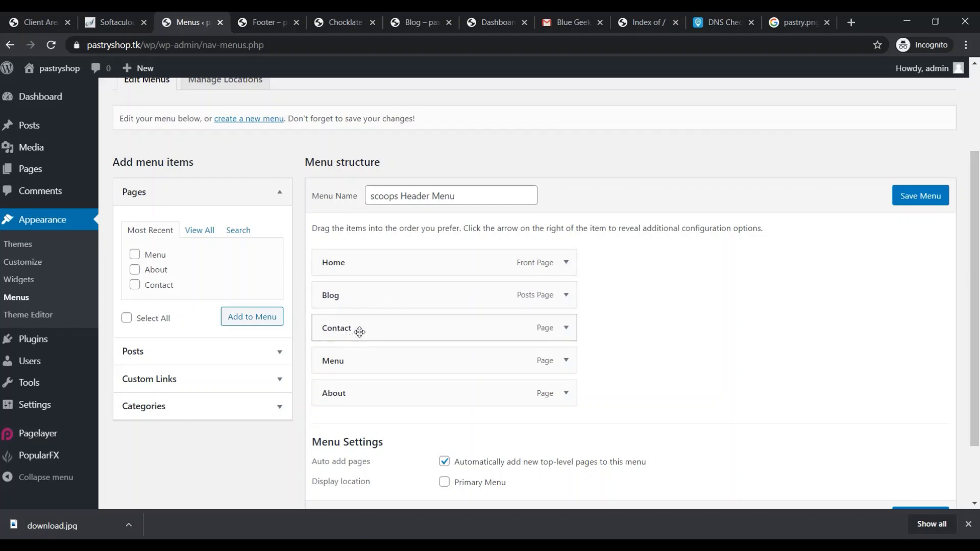
left_click_drag(360, 333, 360, 365)
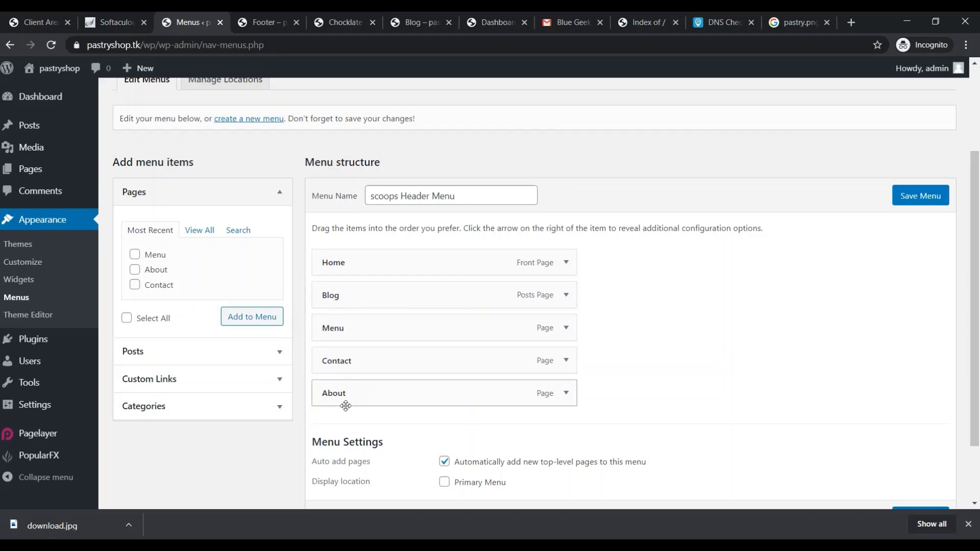
left_click(904, 199)
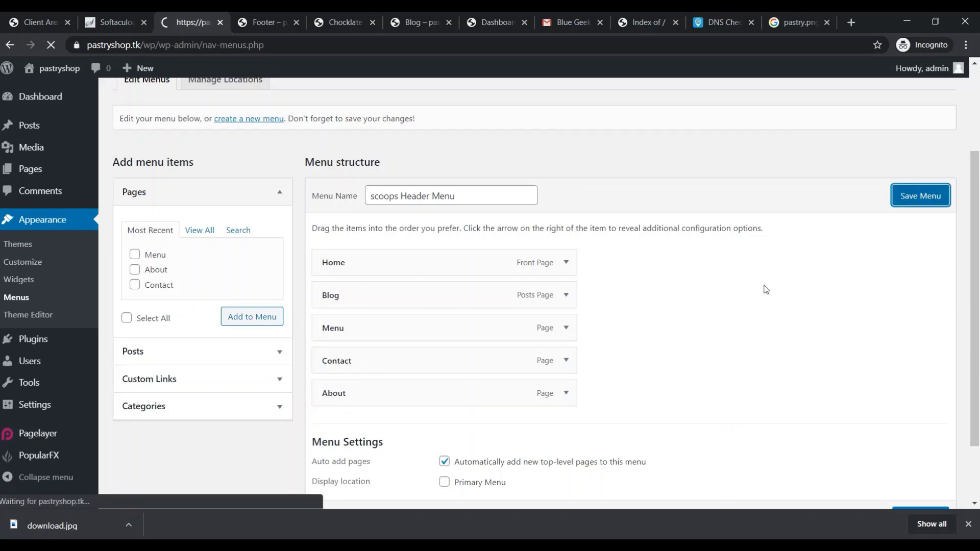
Close the Footer editor tab and show the Chocklate Cake post preview
left_click(255, 24)
left_click(296, 22)
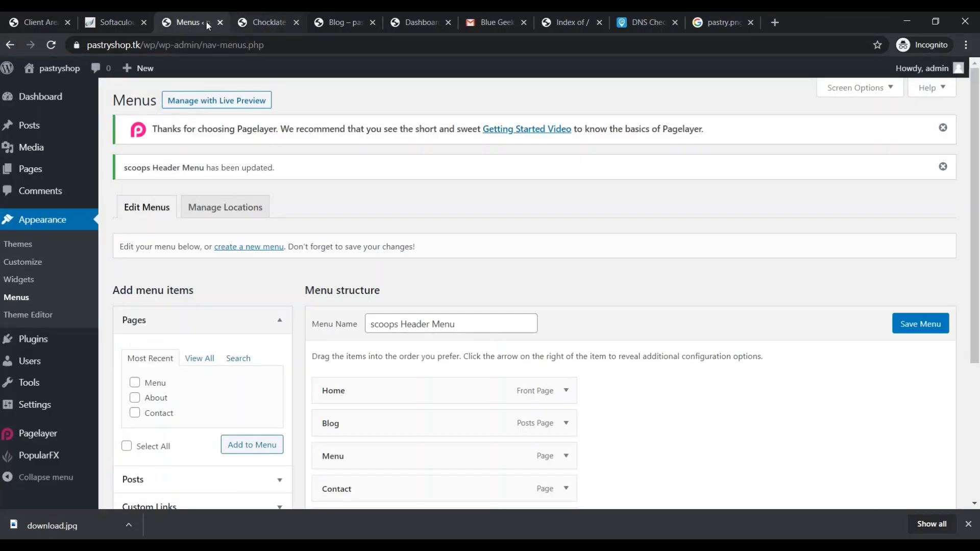
left_click(260, 21)
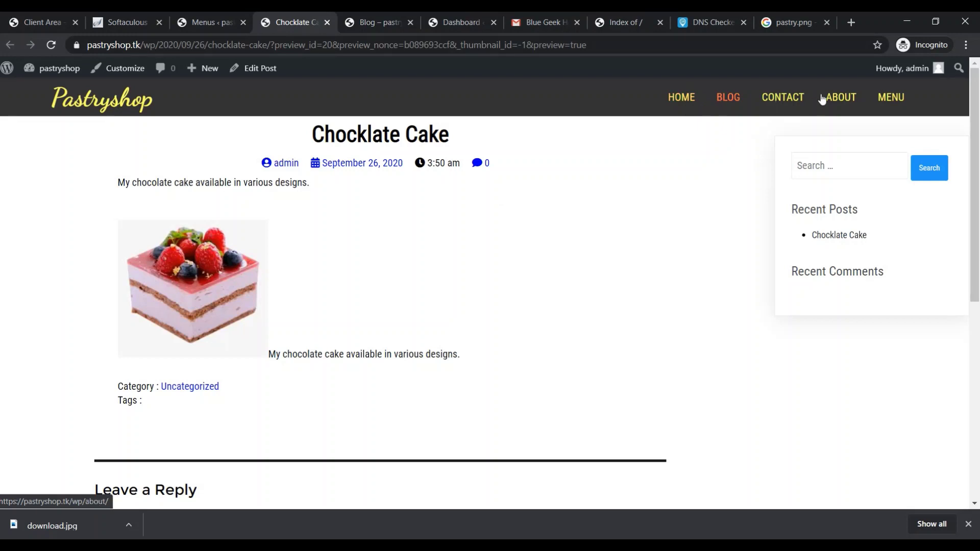
left_click(499, 44)
type(".")
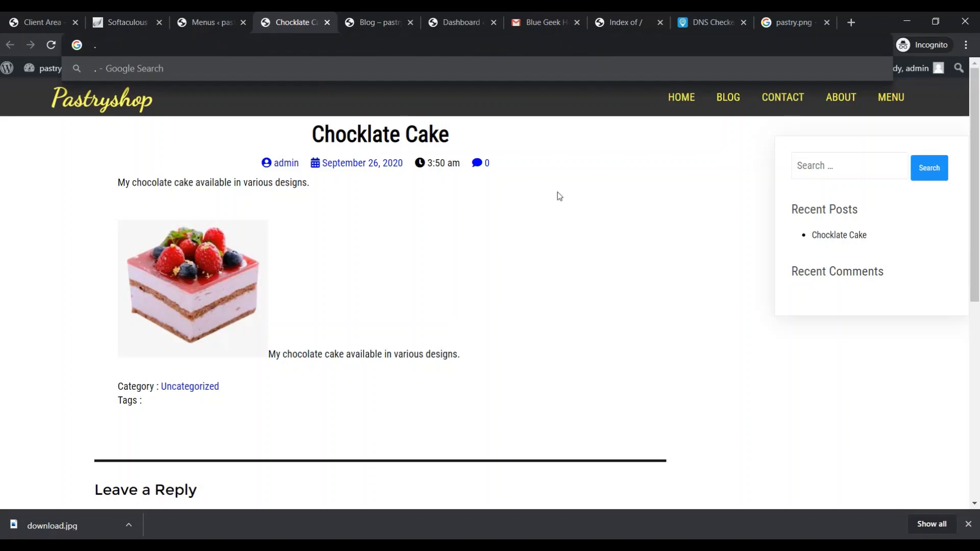
key("Escape")
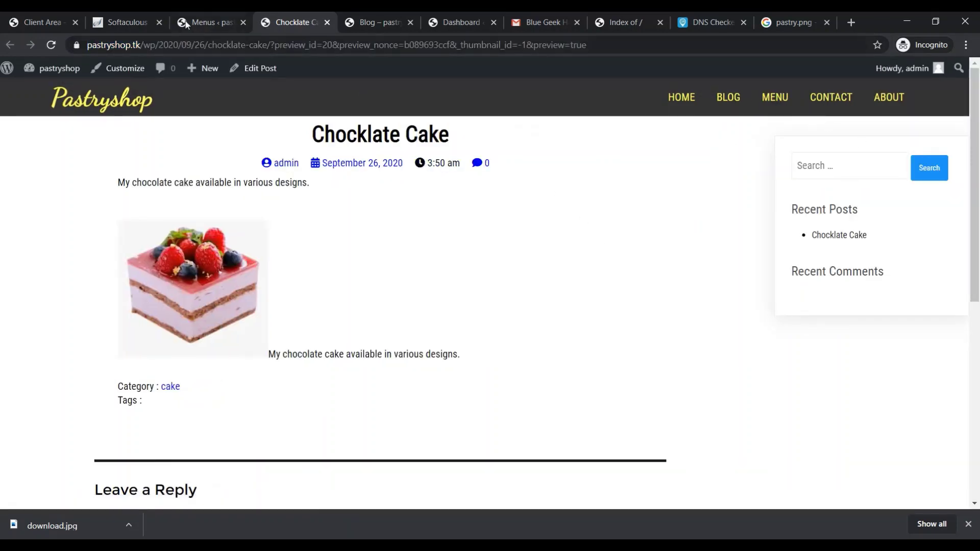
left_click(135, 20)
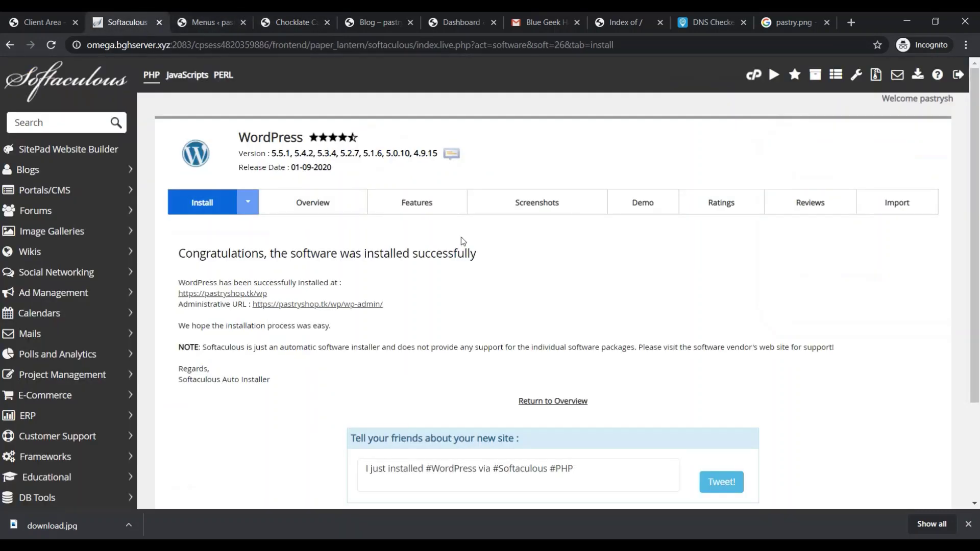
left_click(221, 24)
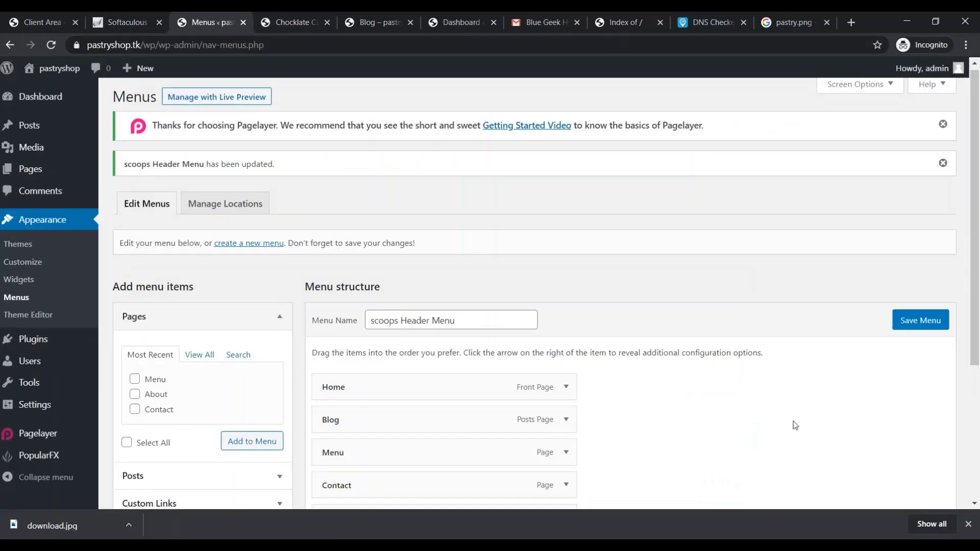
scroll(792, 425, "down", 4)
scroll(793, 428, "up", 4)
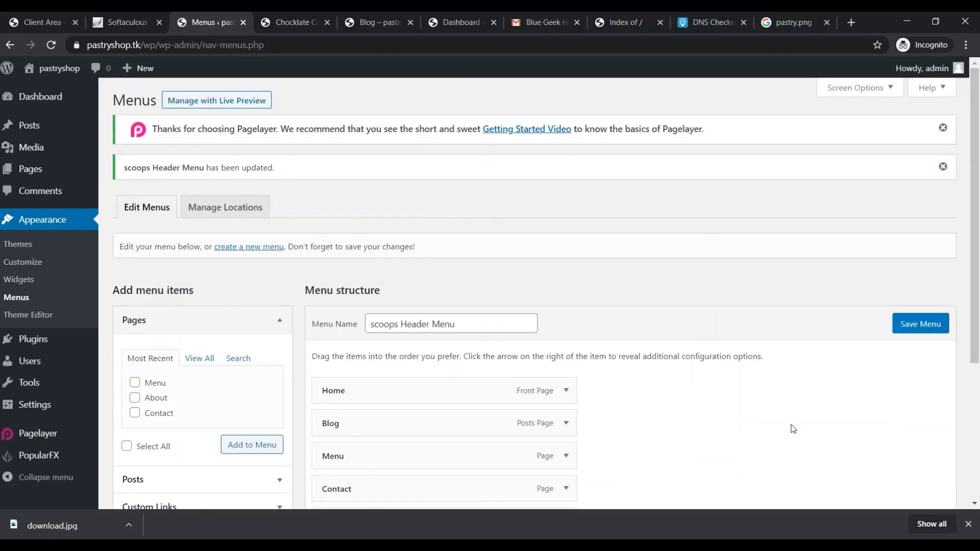
left_click(416, 43)
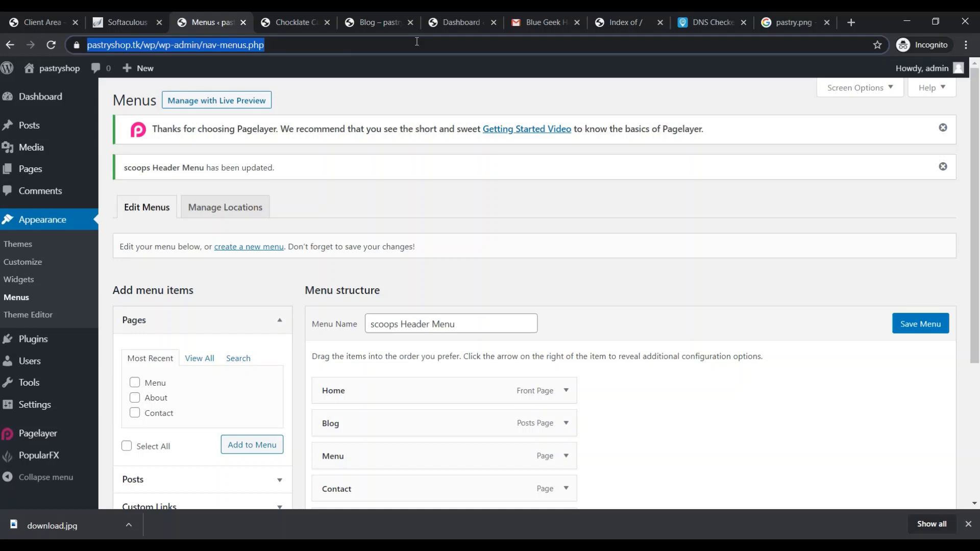
left_click(393, 20)
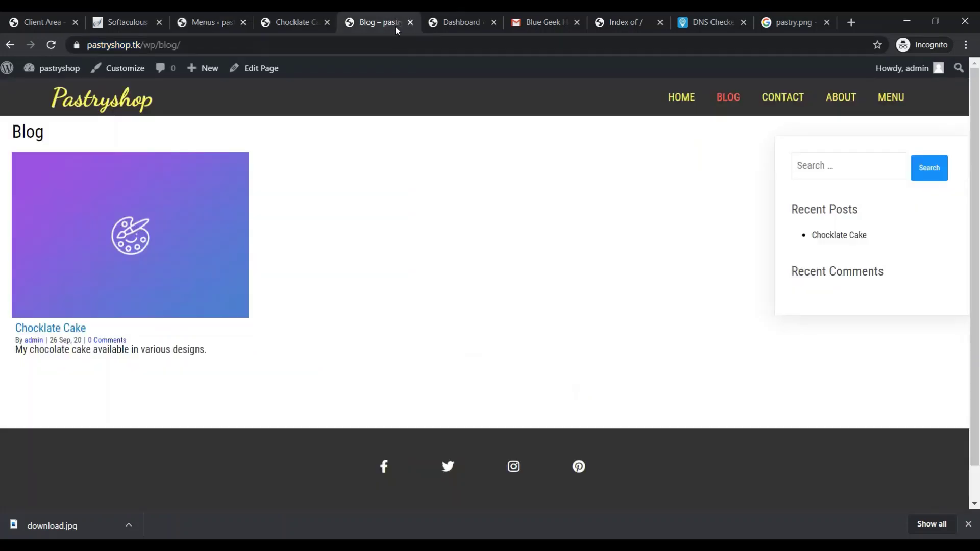
left_click(319, 44)
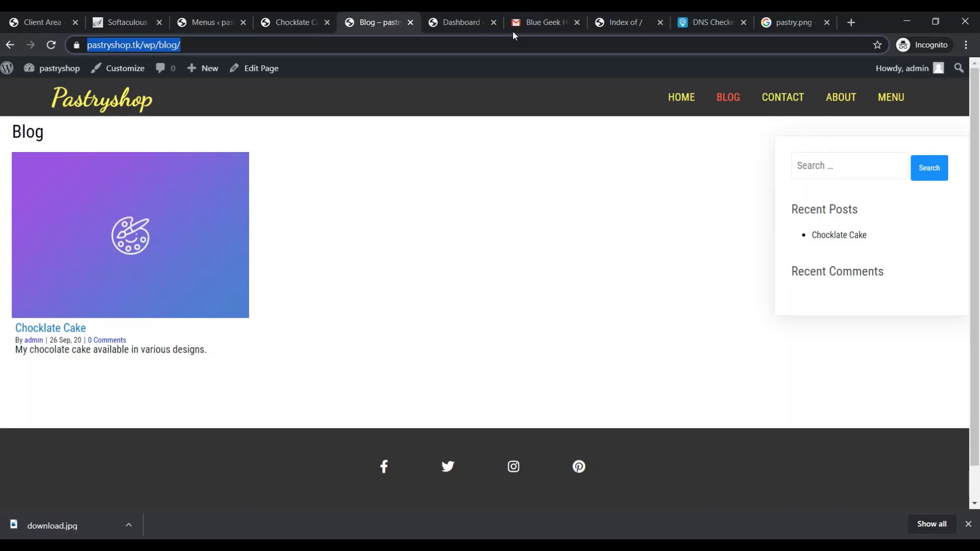
left_click(680, 97)
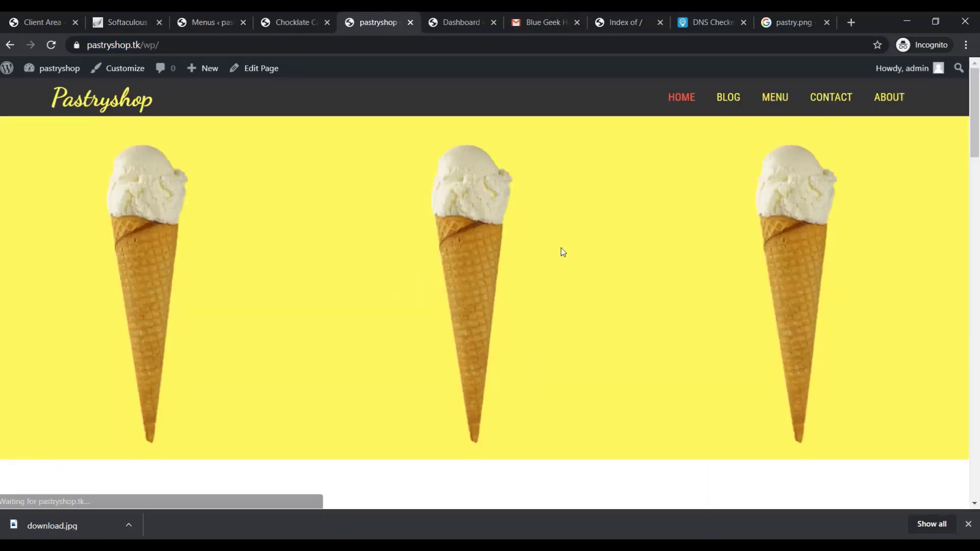
scroll(484, 146, "down", 2)
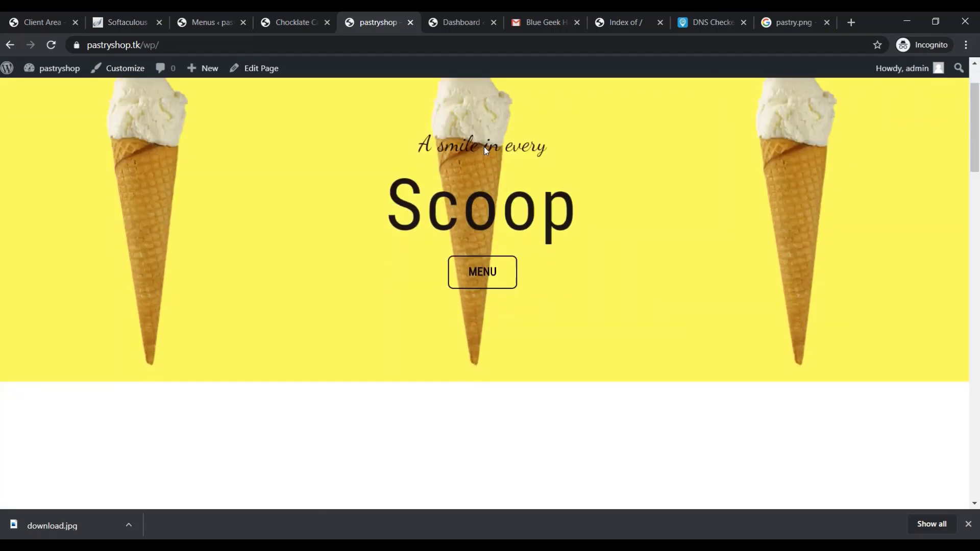
scroll(807, 341, "up", 2)
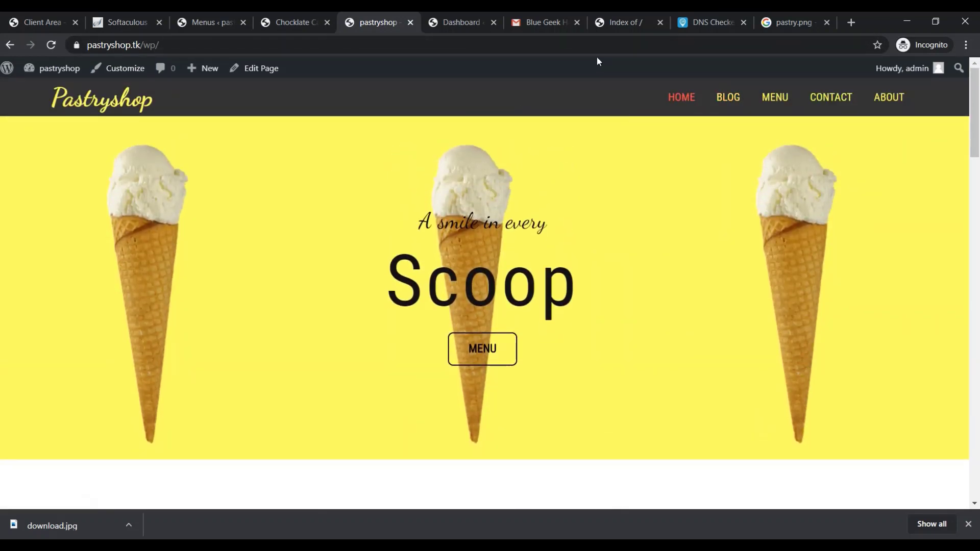
left_click(324, 51)
left_click(325, 46)
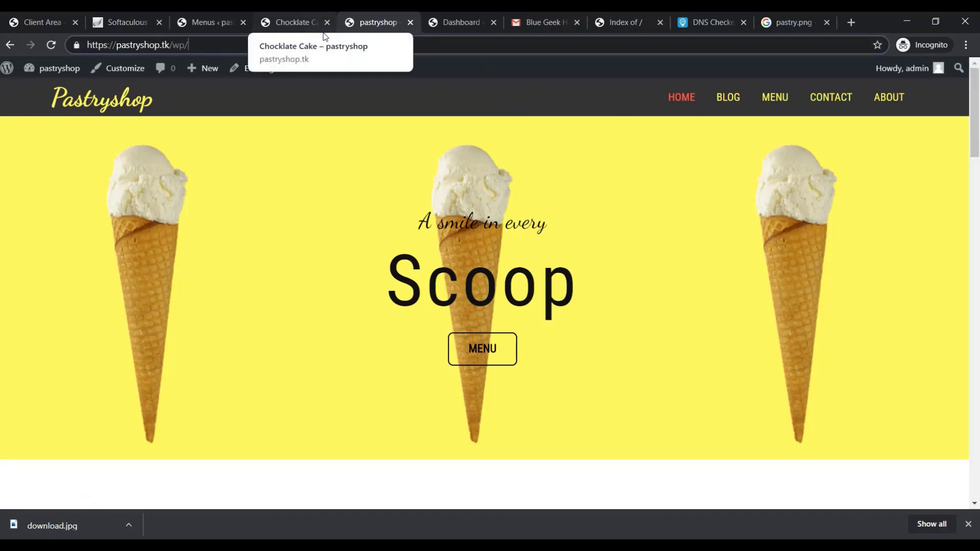
key("Return")
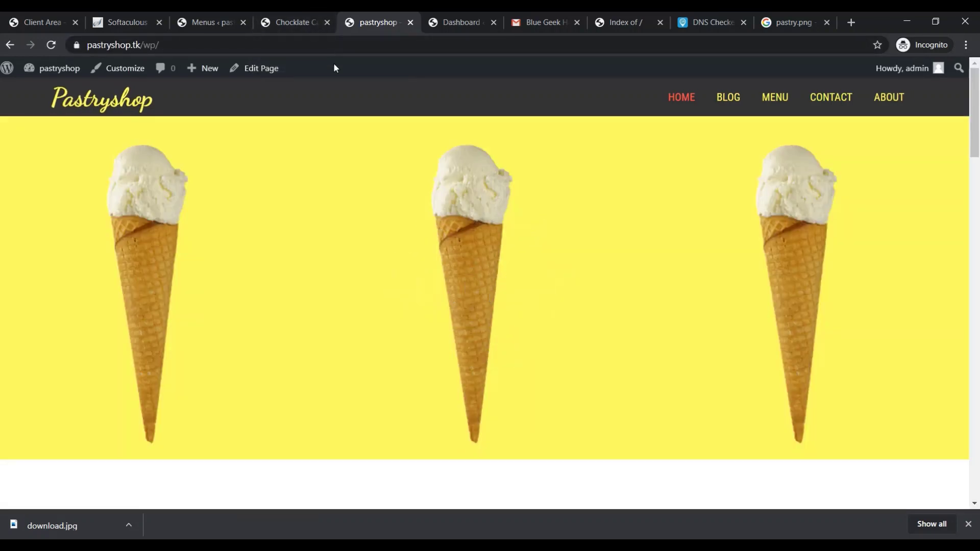
left_click(215, 21)
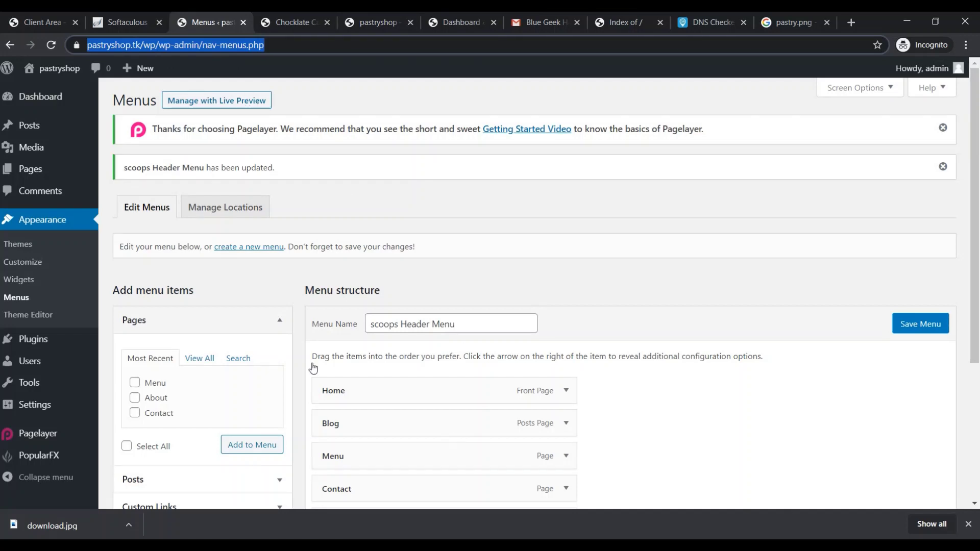
scroll(378, 480, "down", 2)
scroll(409, 326, "up", 2)
Edit the preview tab's address to load the site root pastryshop.tk
left_click(452, 20)
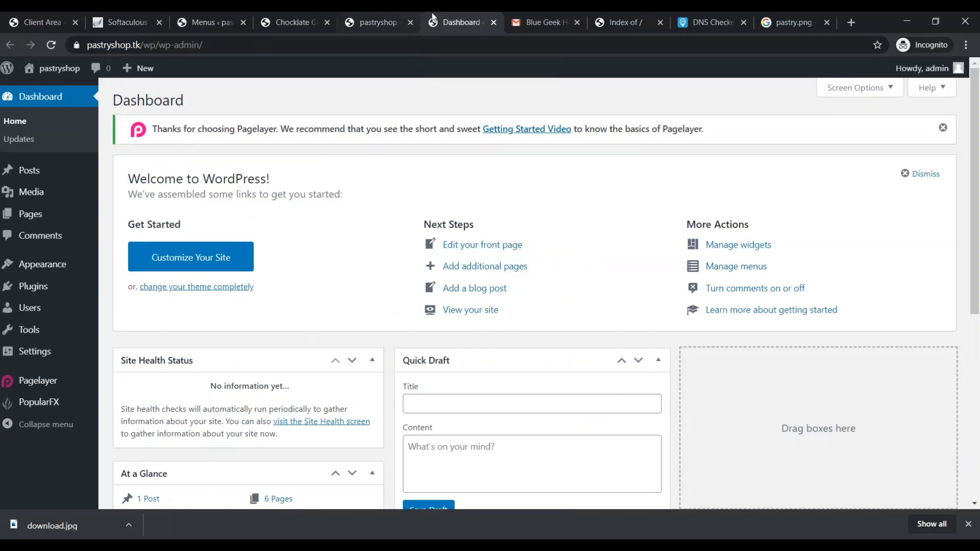
left_click(301, 15)
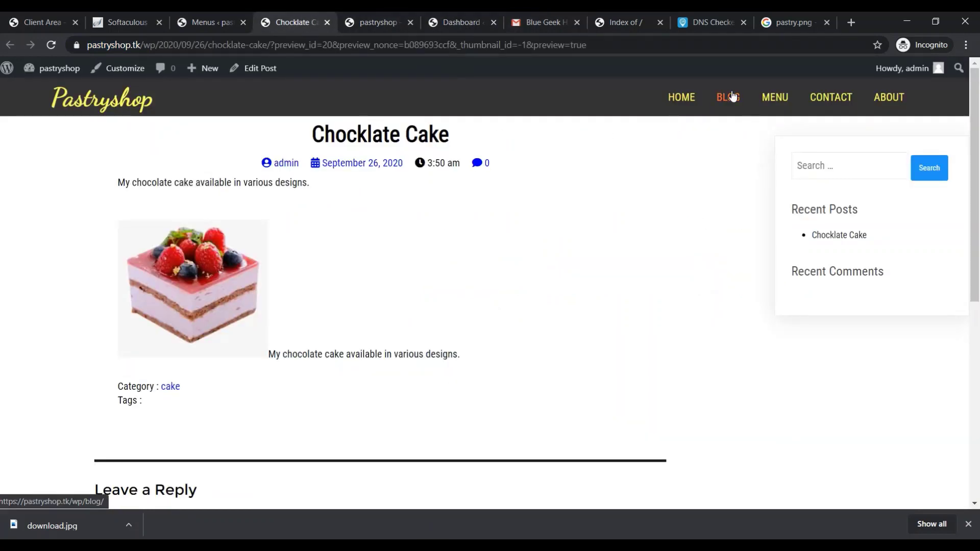
scroll(638, 265, "down", 7)
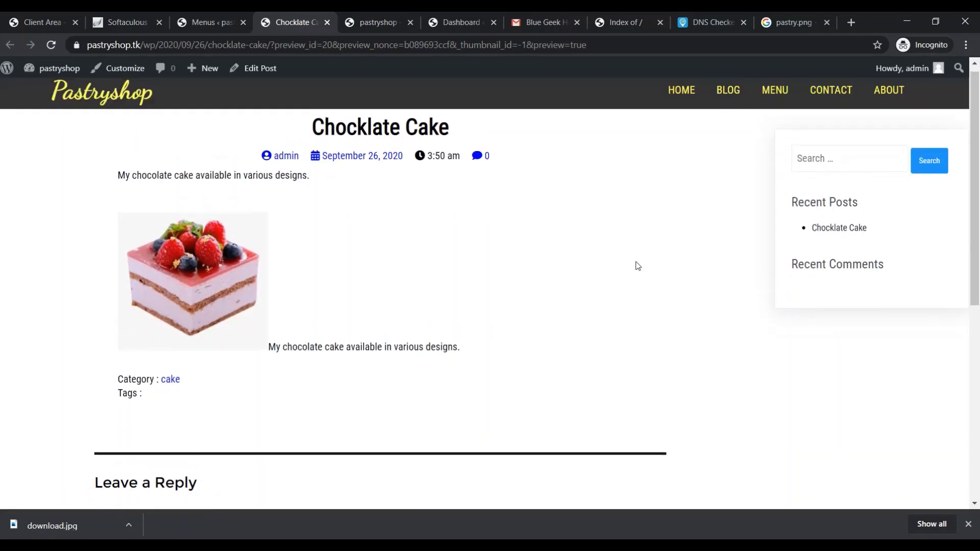
scroll(638, 266, "up", 7)
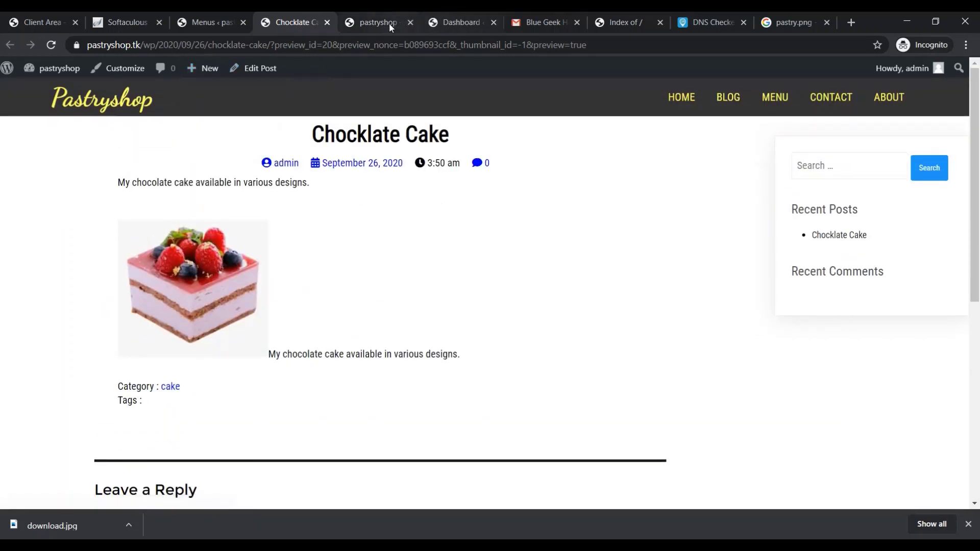
left_click(430, 44)
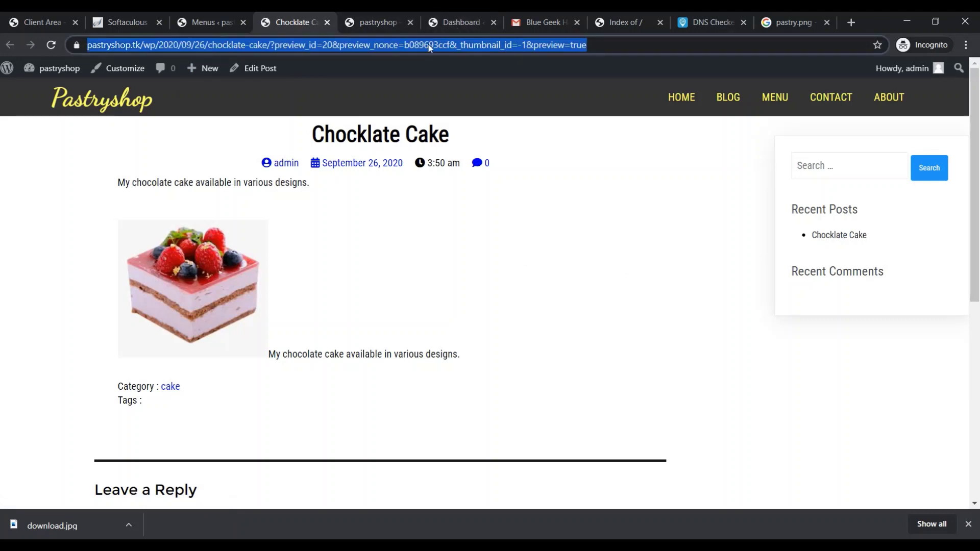
key("End")
key("BackSpace")
key("BackSpace")
key("BackSpace")
key("BackSpace")
key("BackSpace")
key("BackSpace")
key("BackSpace")
key("BackSpace")
key("BackSpace")
key("BackSpace")
key("BackSpace")
key("BackSpace")
key("BackSpace")
key("BackSpace")
key("BackSpace")
key("BackSpace")
key("BackSpace")
key("BackSpace")
key("BackSpace")
key("BackSpace")
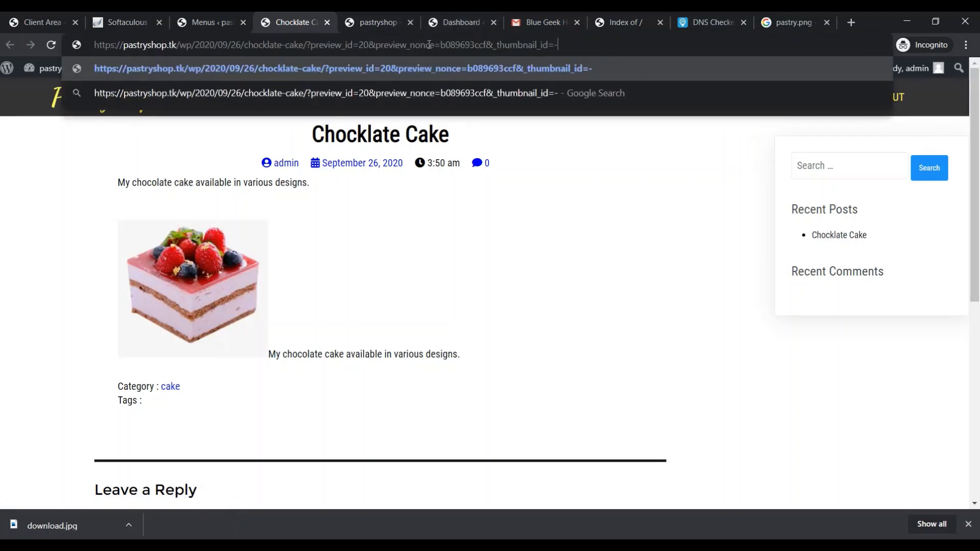
key("BackSpace")
key("BackSpace")
key("BackSpace")
key("BackSpace")
key("BackSpace")
key("BackSpace")
key("BackSpace")
key("BackSpace")
key("BackSpace")
key("BackSpace")
key("BackSpace")
key("BackSpace")
key("BackSpace")
key("BackSpace")
key("BackSpace")
key("BackSpace")
key("BackSpace")
key("BackSpace")
key("BackSpace")
key("BackSpace")
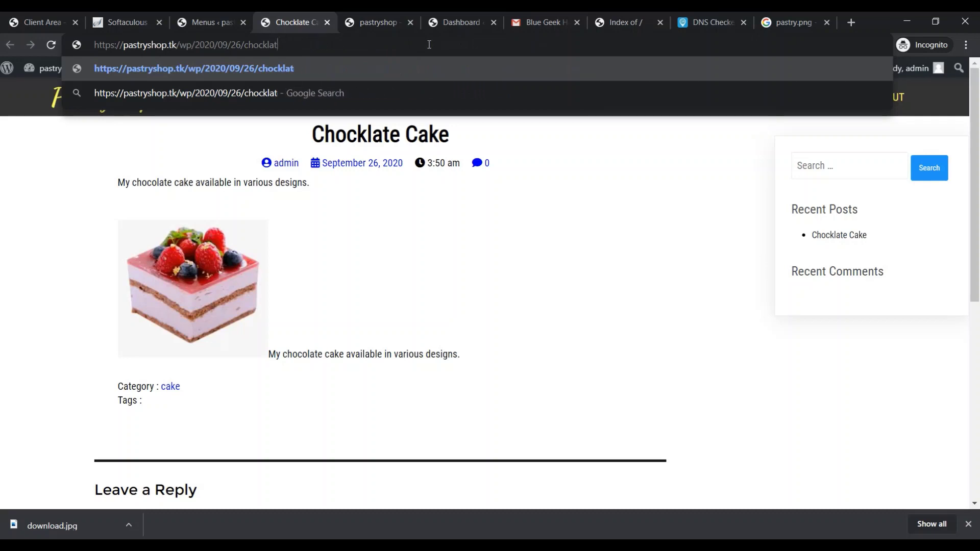
key("BackSpace")
key("BackSpace")
key("BackSpace")
key("BackSpace")
key("BackSpace")
key("BackSpace")
key("BackSpace")
key("BackSpace")
key("BackSpace")
type("k")
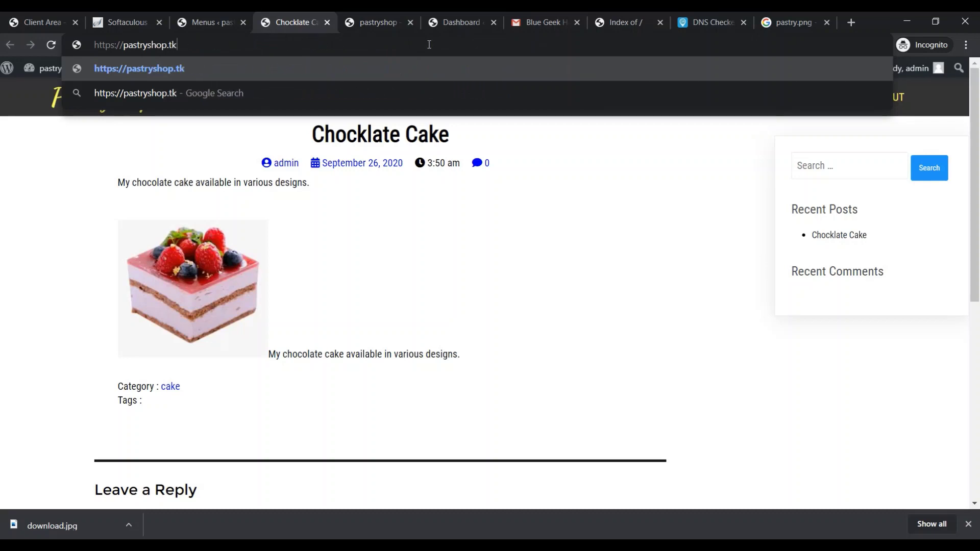
key("Return")
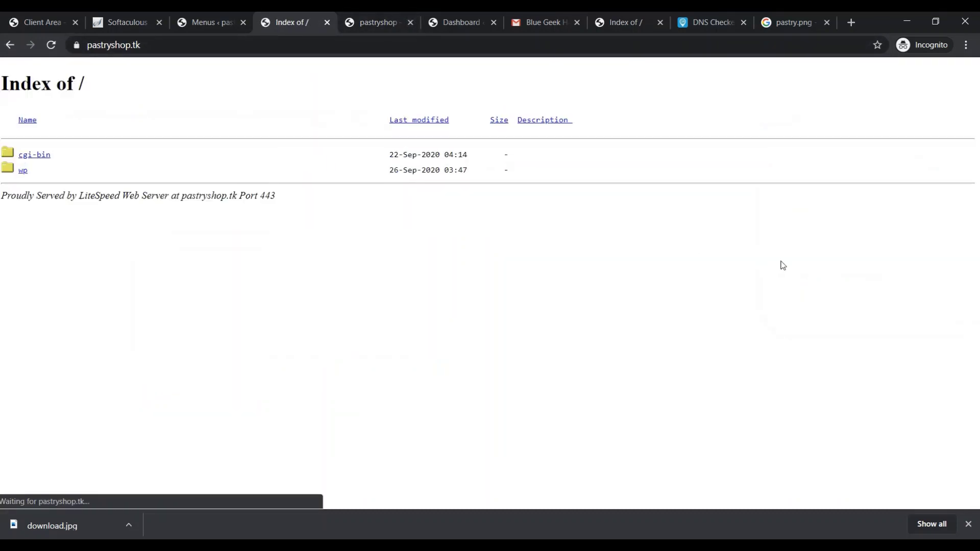
Load the WordPress site at pastryshop.tk/wp in that tab
left_click(326, 49)
key("End")
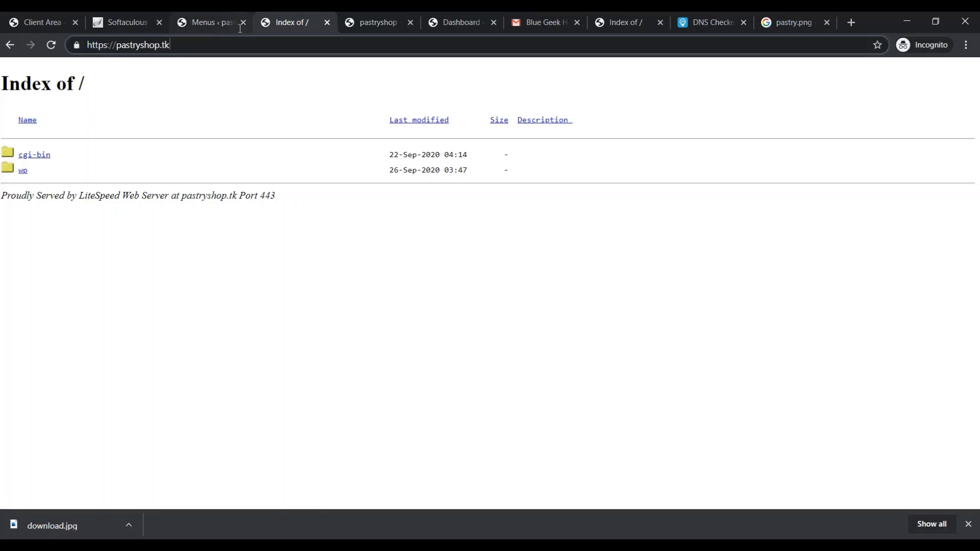
type("wp")
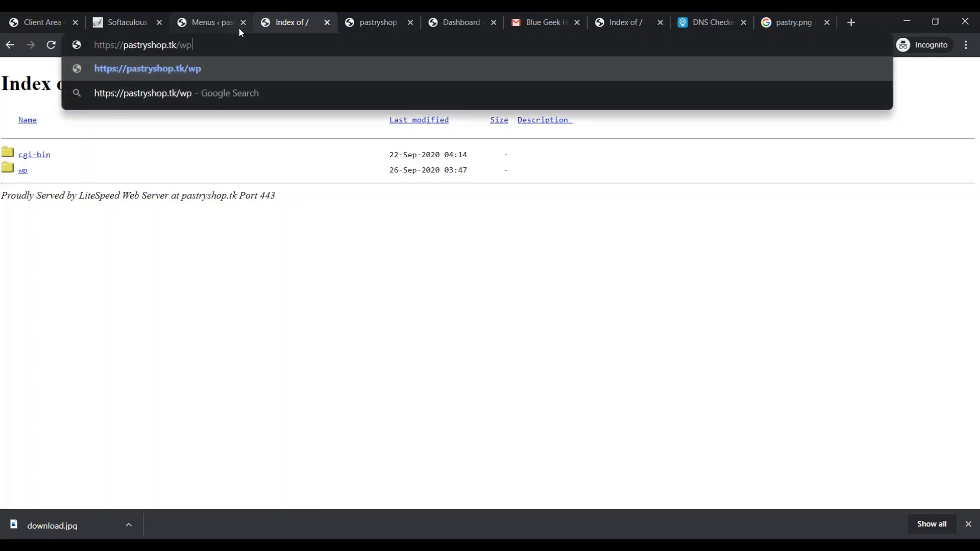
key("Return")
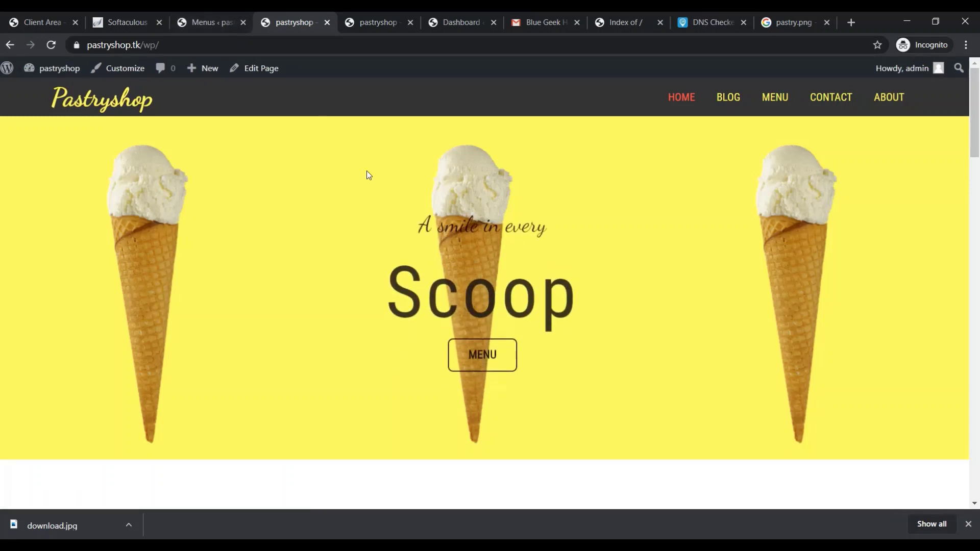
Switch through the open tabs back to the Menus admin page
left_click(467, 15)
left_click(547, 16)
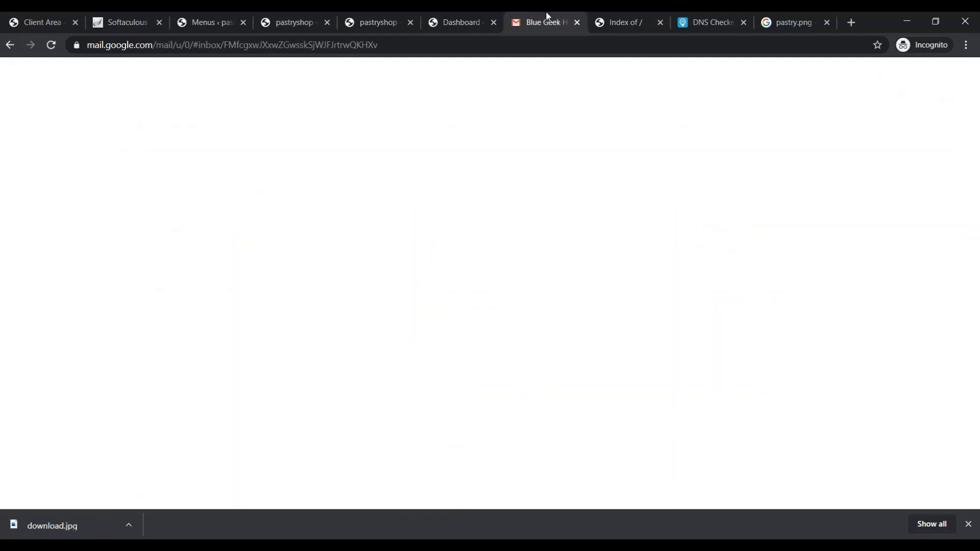
left_click(392, 12)
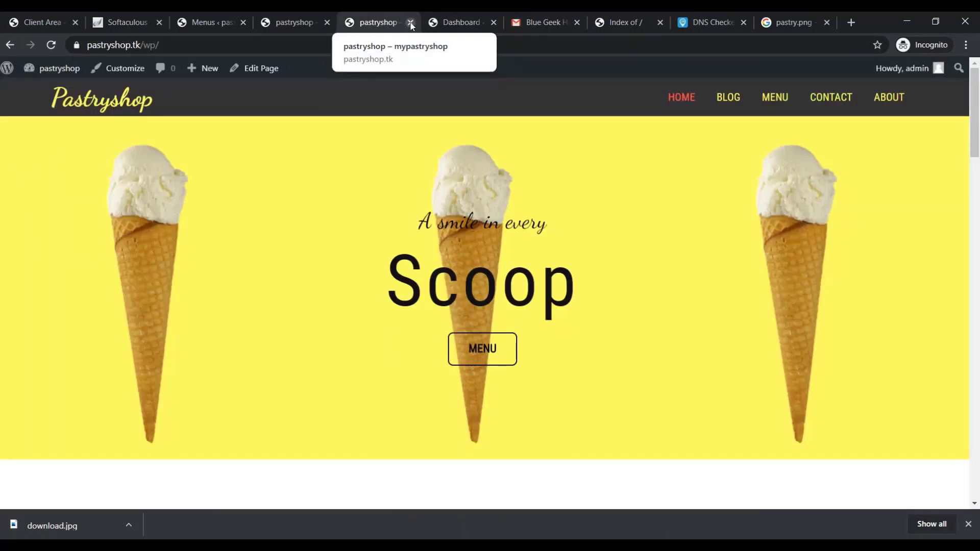
left_click(270, 22)
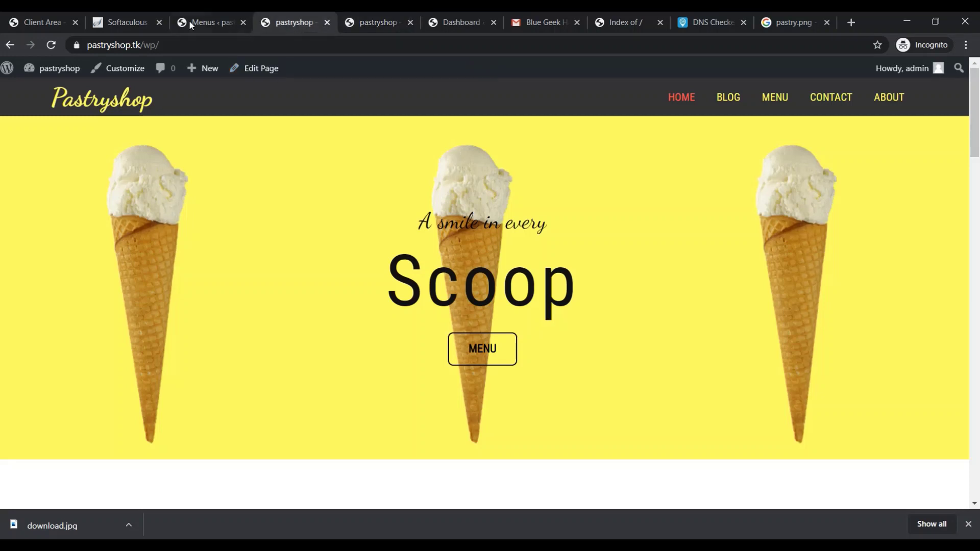
left_click(191, 22)
Save the menu, then tick Primary Menu as its display location in Menu Settings
scroll(579, 357, "down", 1)
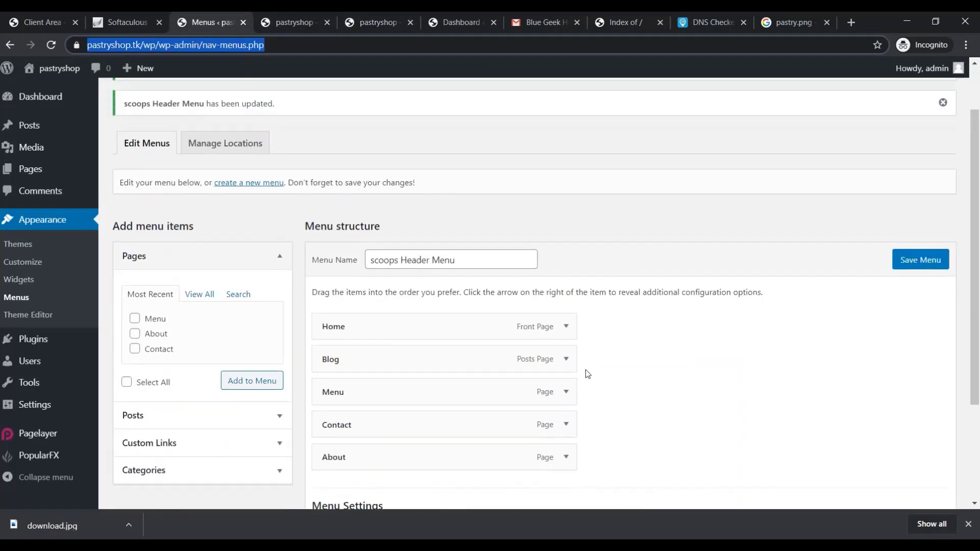
left_click(911, 260)
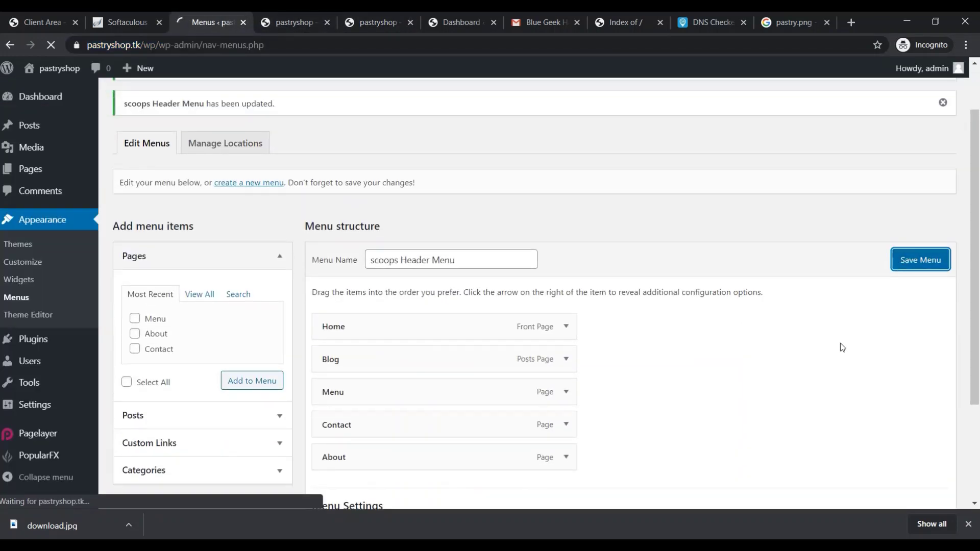
scroll(590, 409, "down", 2)
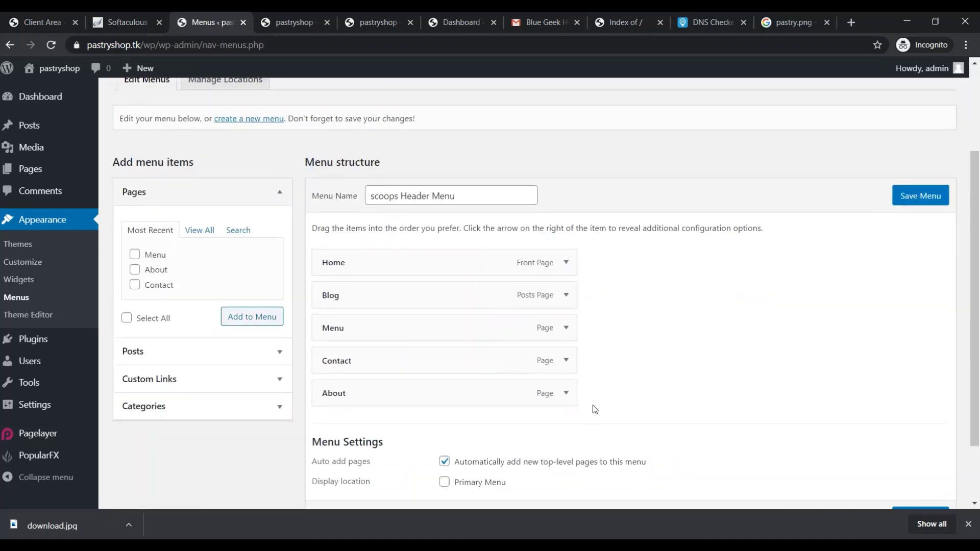
scroll(593, 405, "down", 1)
scroll(593, 405, "up", 3)
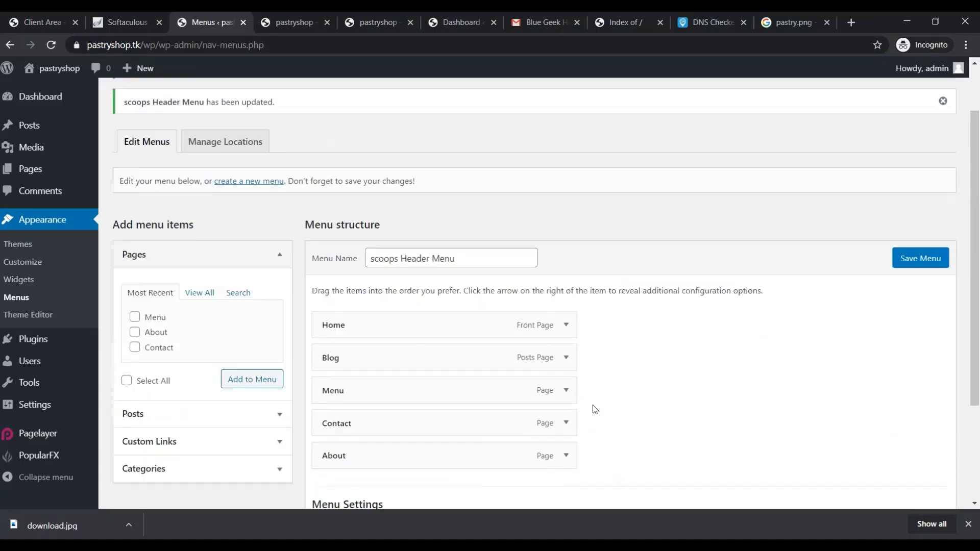
scroll(592, 405, "down", 4)
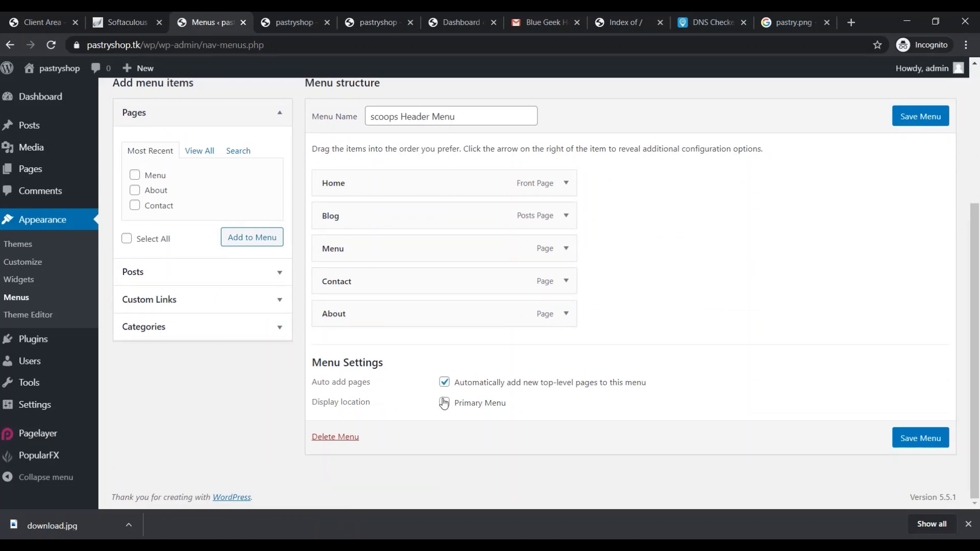
left_click(444, 403)
Save the scoops Header Menu with the updated location settings
scroll(525, 412, "up", 3)
scroll(503, 462, "down", 3)
scroll(556, 415, "up", 1)
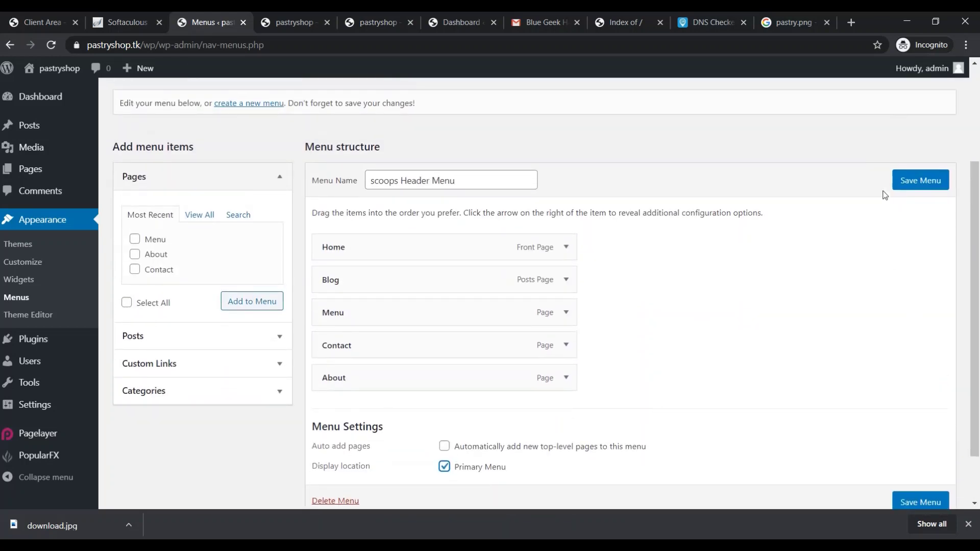
left_click(897, 190)
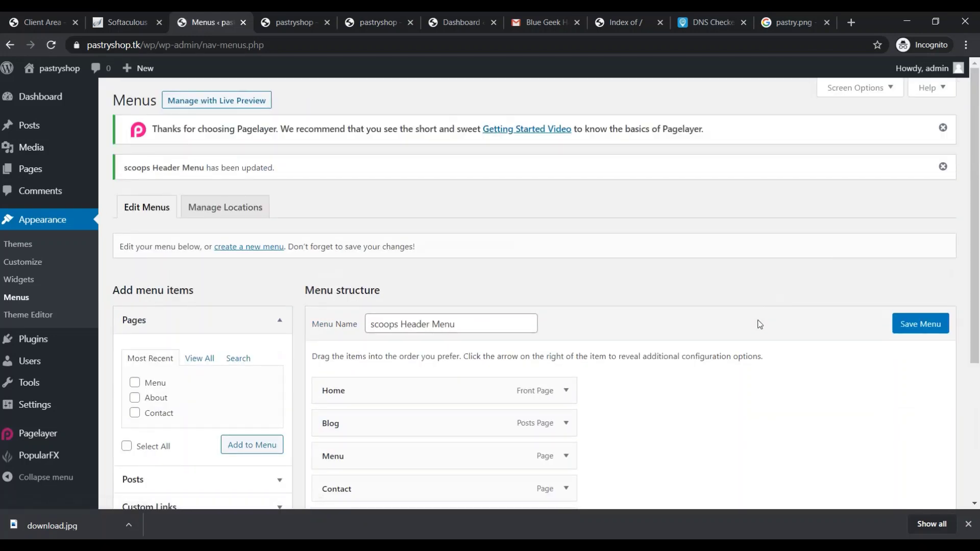
left_click(397, 13)
left_click(371, 49)
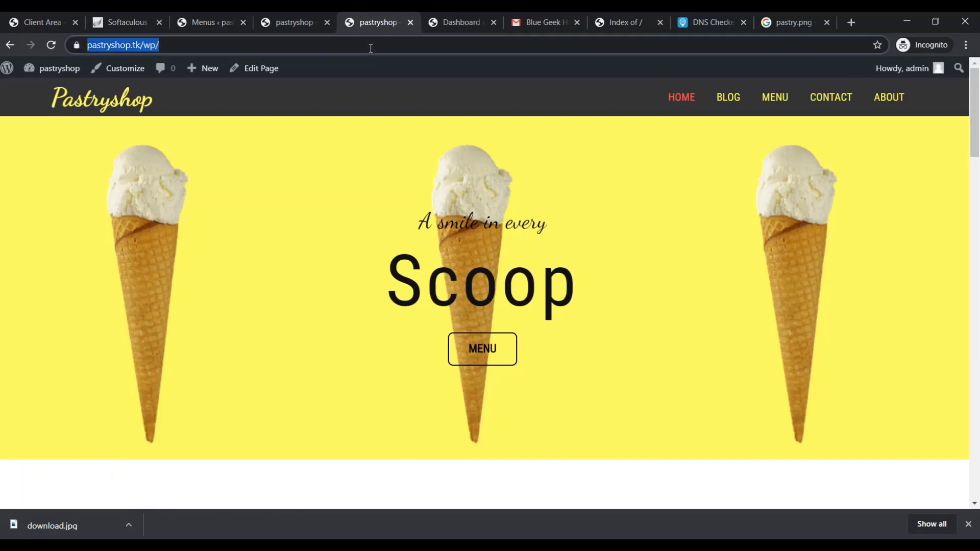
left_click(370, 45)
left_click(370, 42)
key("Return")
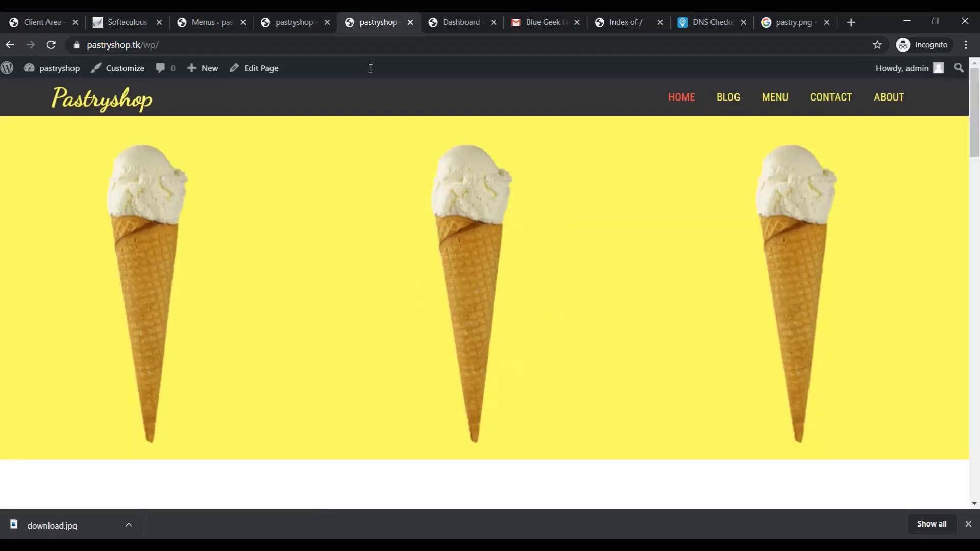
double_click(267, 45)
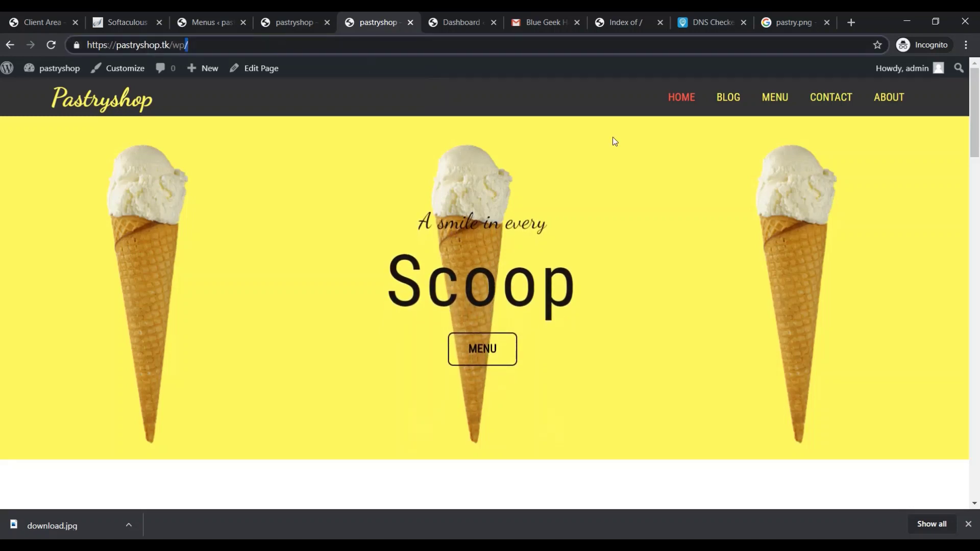
left_click(786, 102)
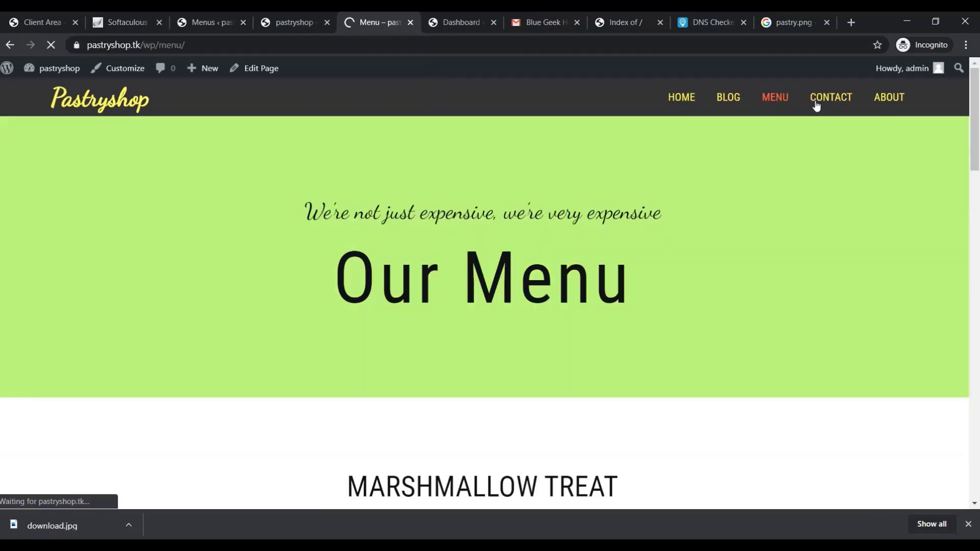
left_click(876, 102)
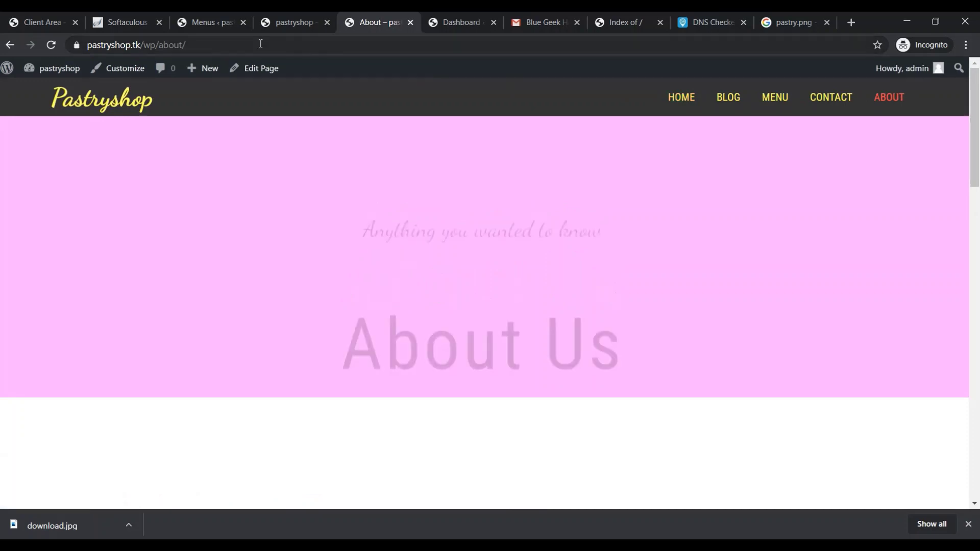
left_click(262, 41)
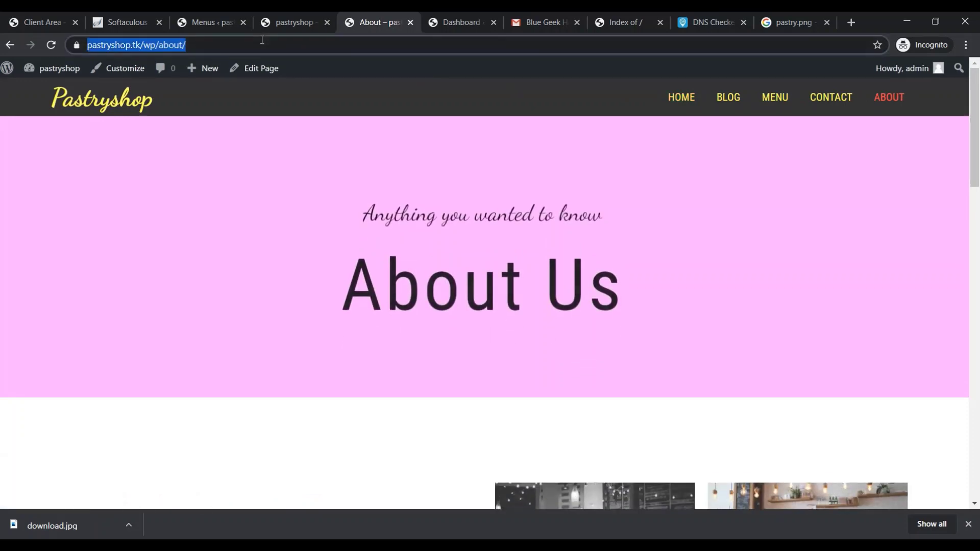
key("End")
key("BackSpace")
key("BackSpace")
key("BackSpace")
key("BackSpace")
key("BackSpace")
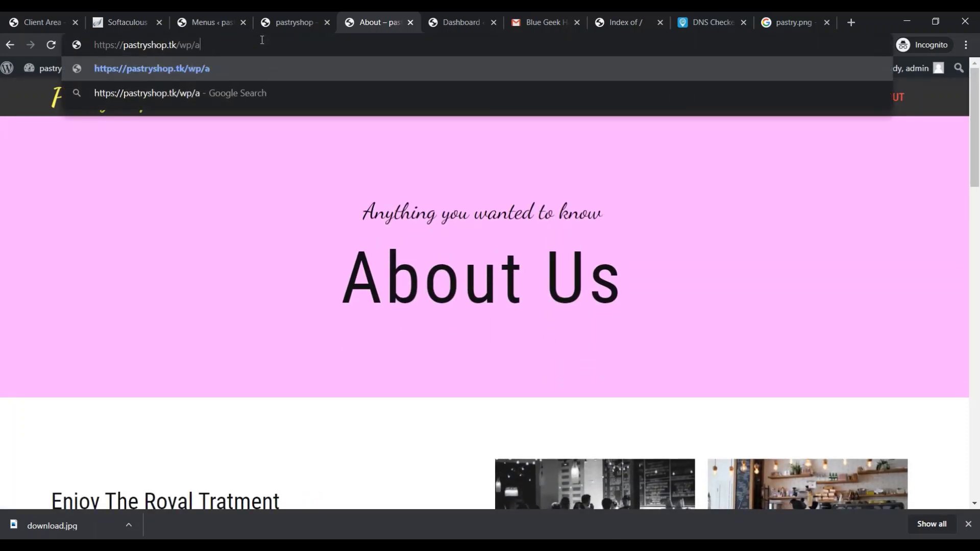
key("BackSpace")
key("Return")
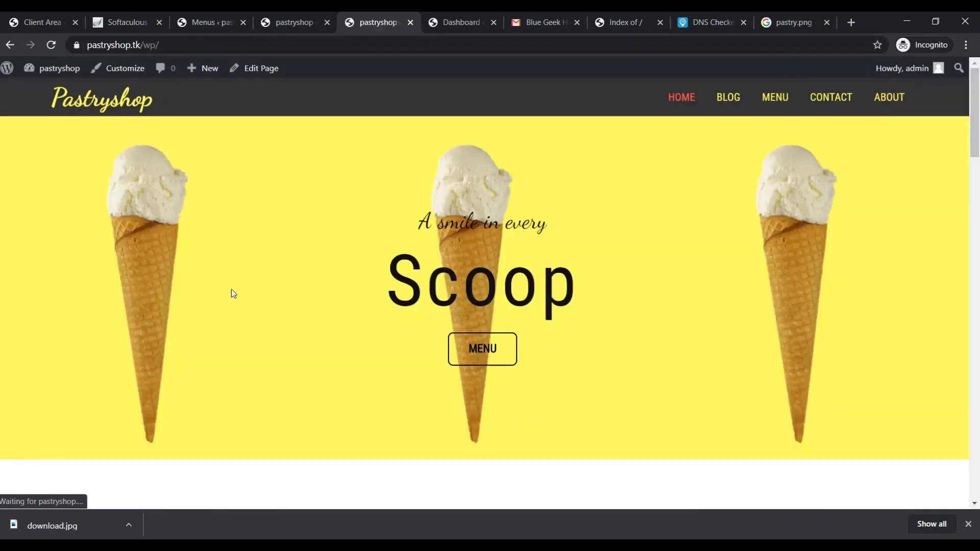
left_click(215, 18)
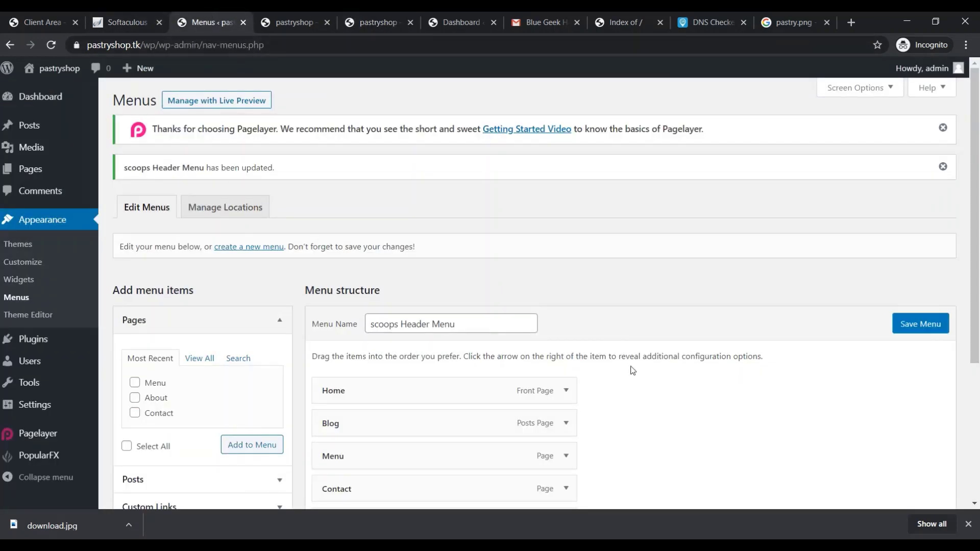
Replace the Menu Name with 'Main Menu', save, and switch to the live site tab
scroll(611, 419, "down", 3)
scroll(587, 434, "down", 2)
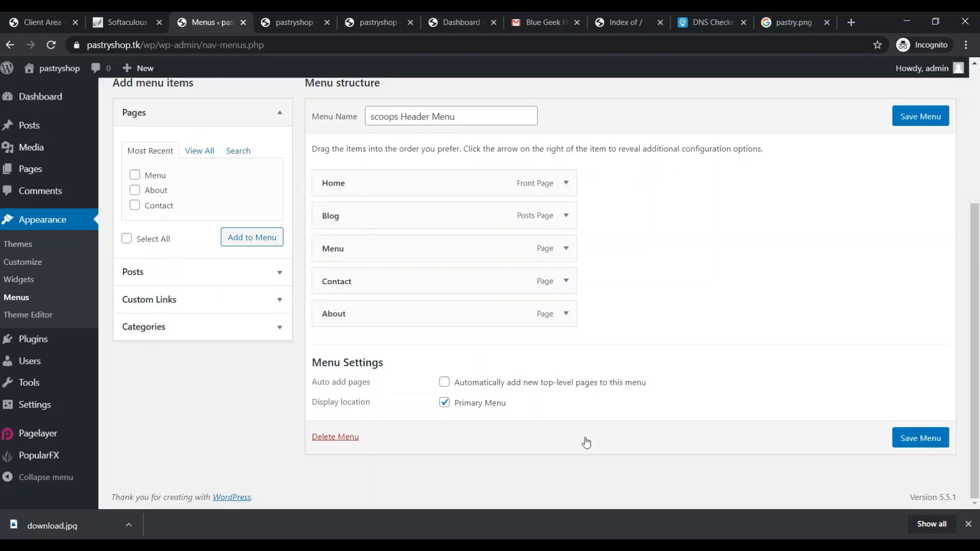
scroll(641, 426, "up", 1)
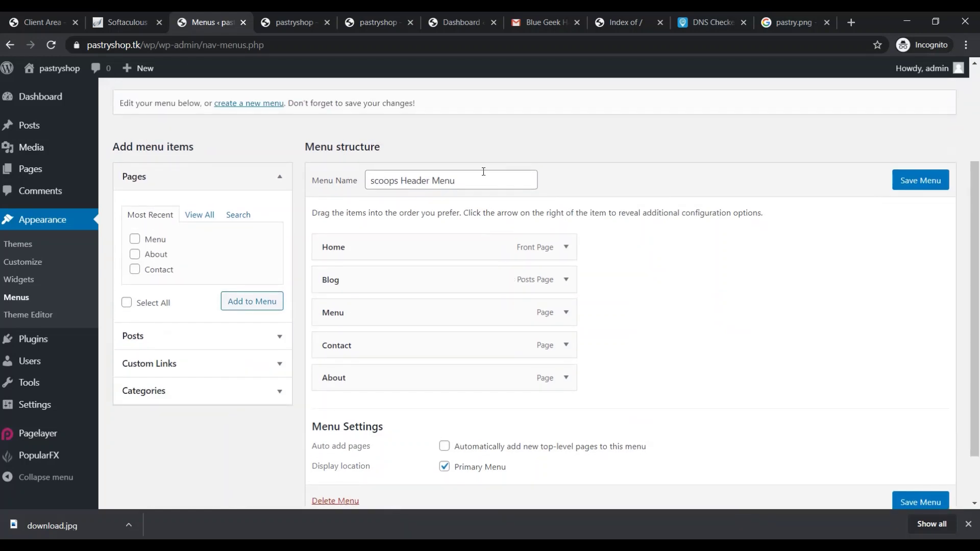
left_click_drag(489, 185, 336, 172)
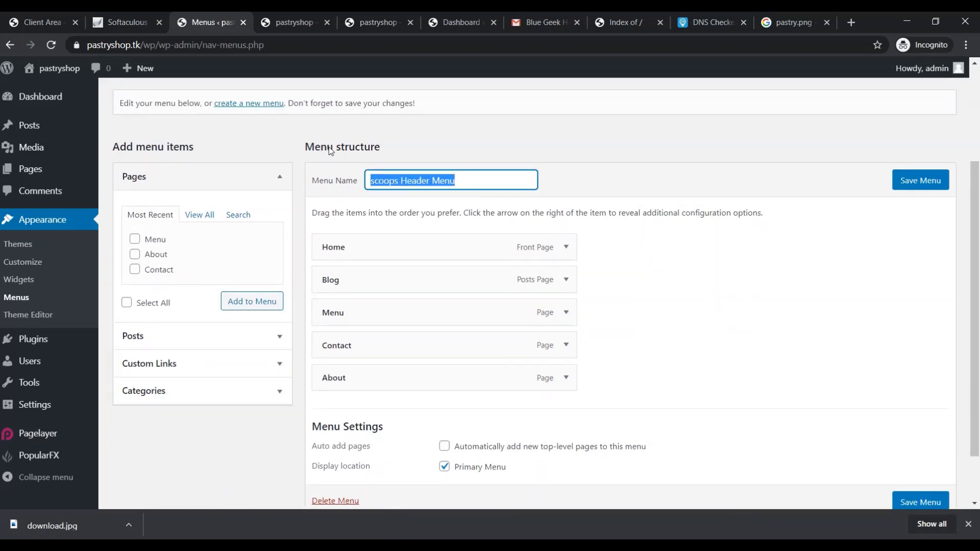
type("Main")
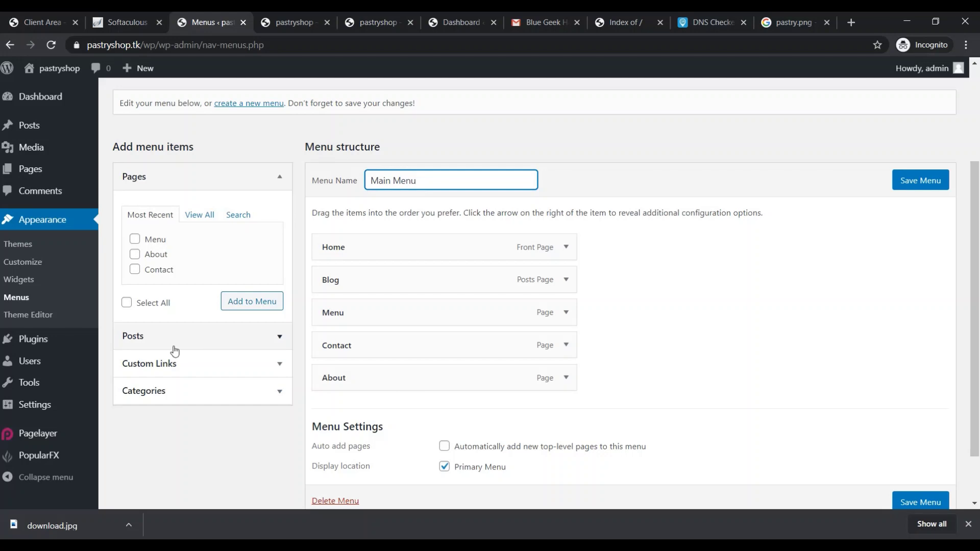
left_click(911, 185)
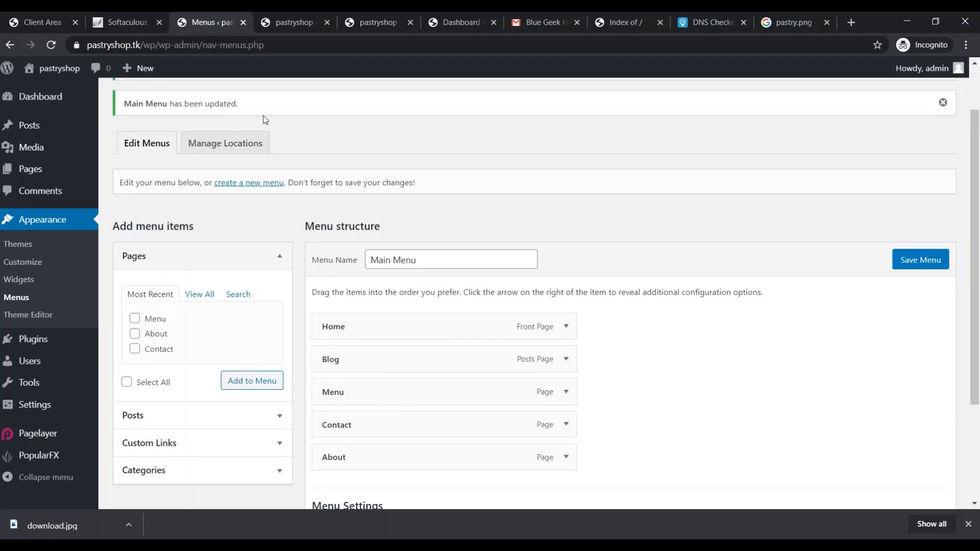
left_click(258, 23)
Reload the live homepage to check the menu, then return to the Menus admin page
left_click(231, 43)
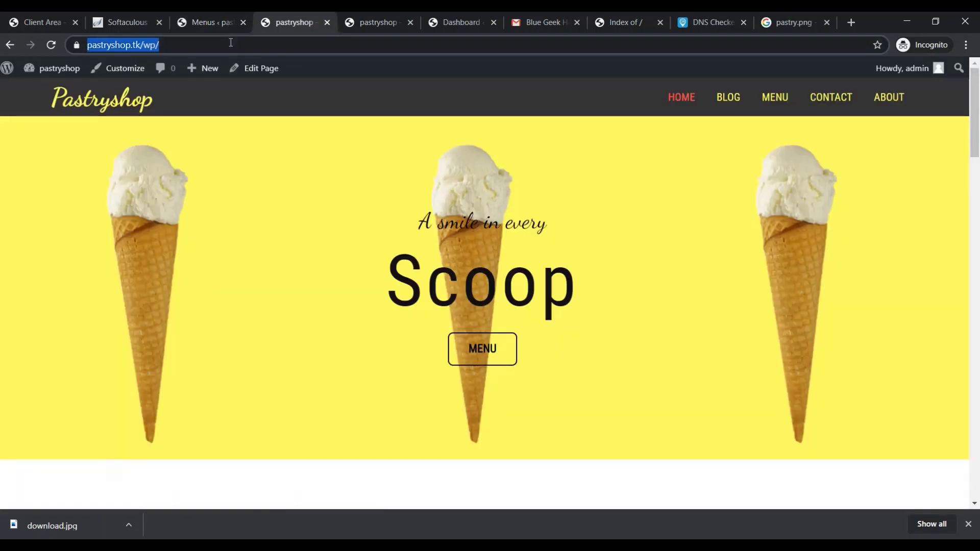
key("Return")
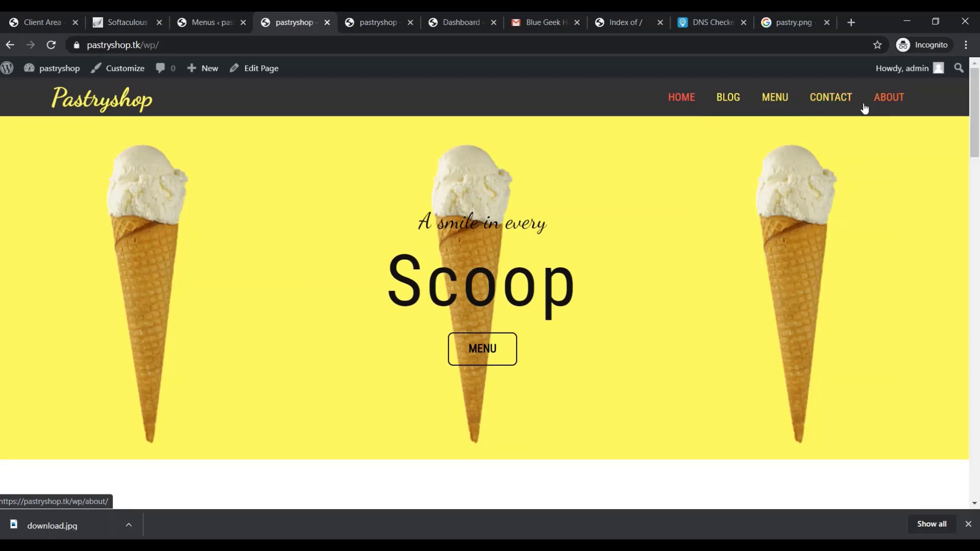
left_click(108, 22)
left_click(226, 23)
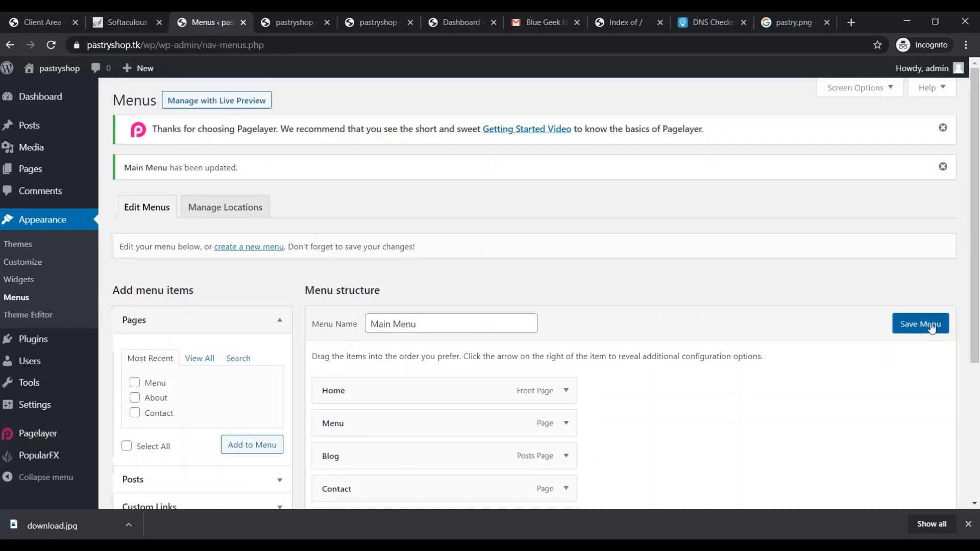
Save the Main Menu as Home, Menu, Blog, Contact, About and reload the homepage
left_click(913, 332)
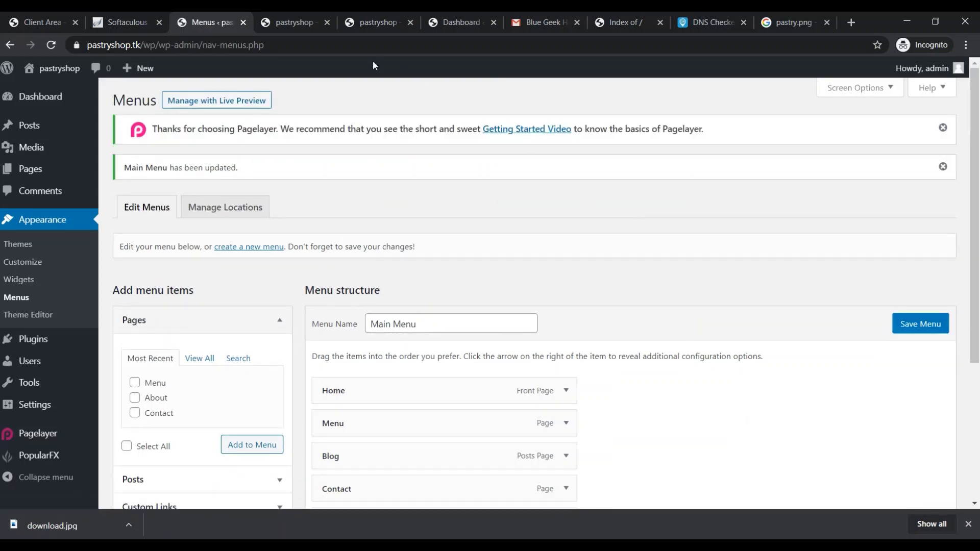
left_click(303, 20)
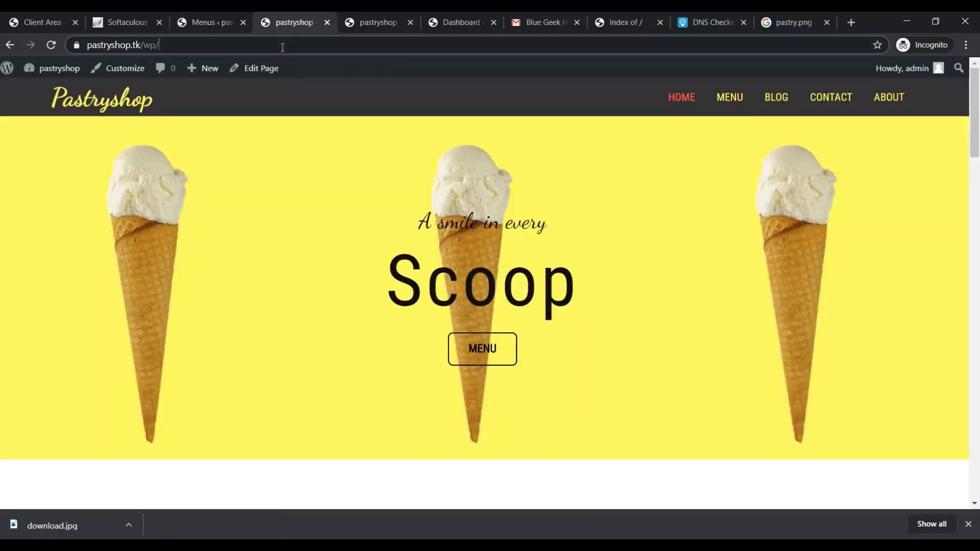
left_click(282, 45)
key("Return")
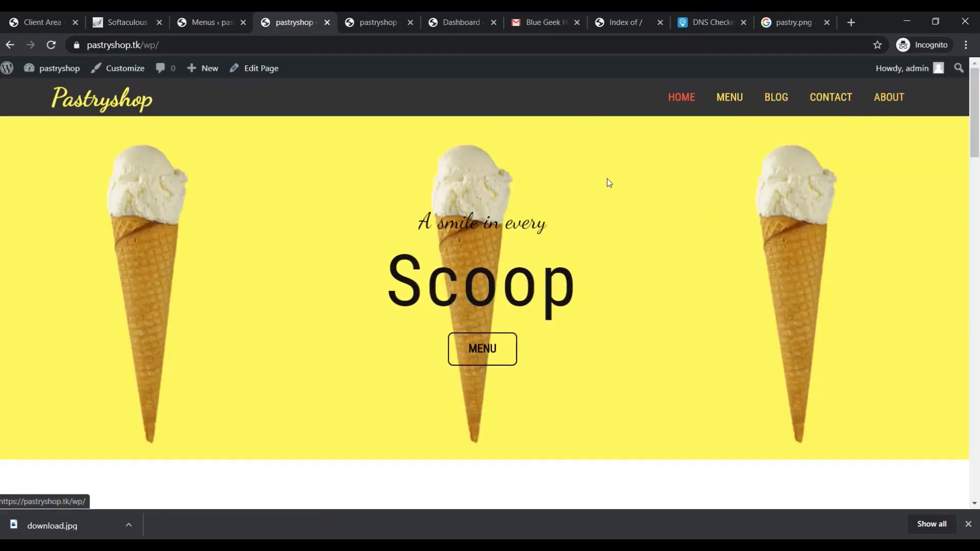
Nest About as a sub item under Contact, save the Main Menu, and switch to the live site
left_click(210, 21)
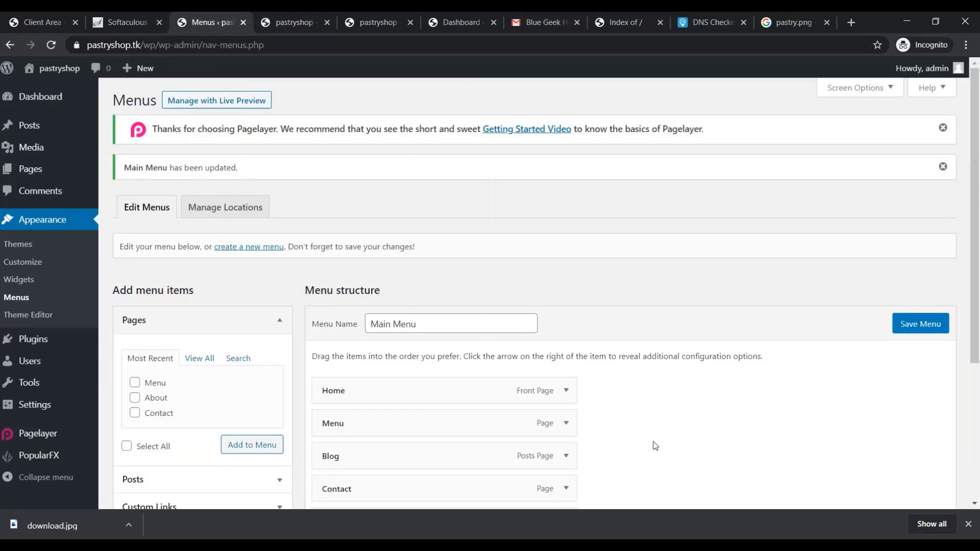
scroll(654, 447, "down", 2)
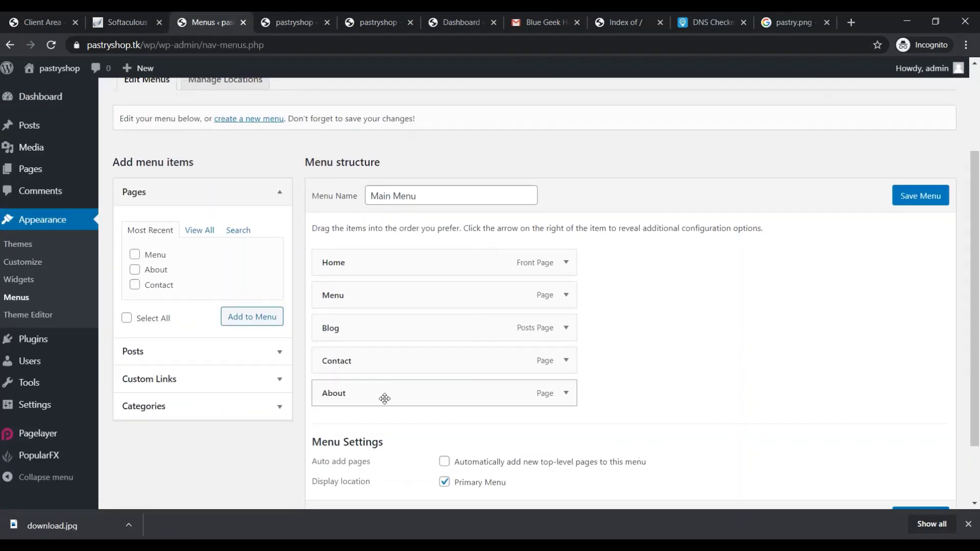
left_click_drag(386, 400, 412, 399)
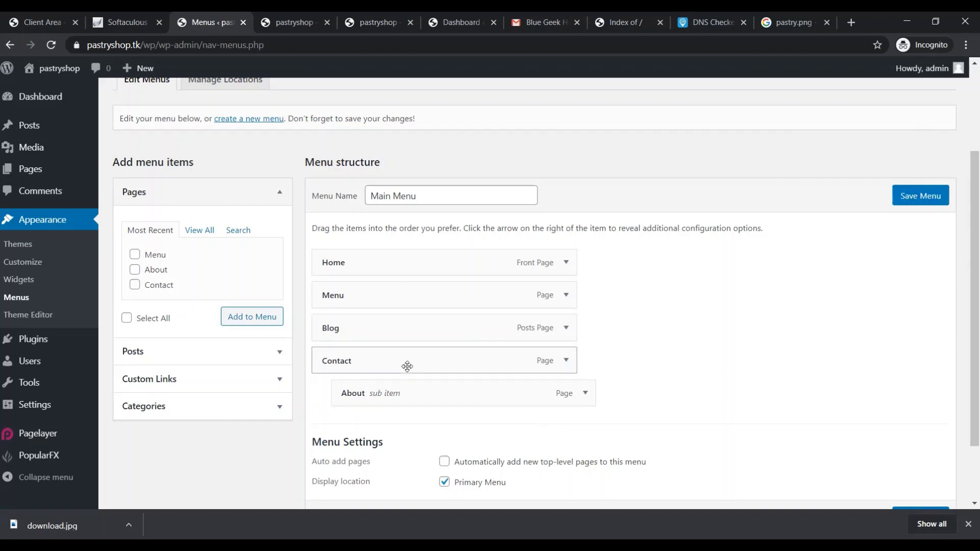
left_click(902, 203)
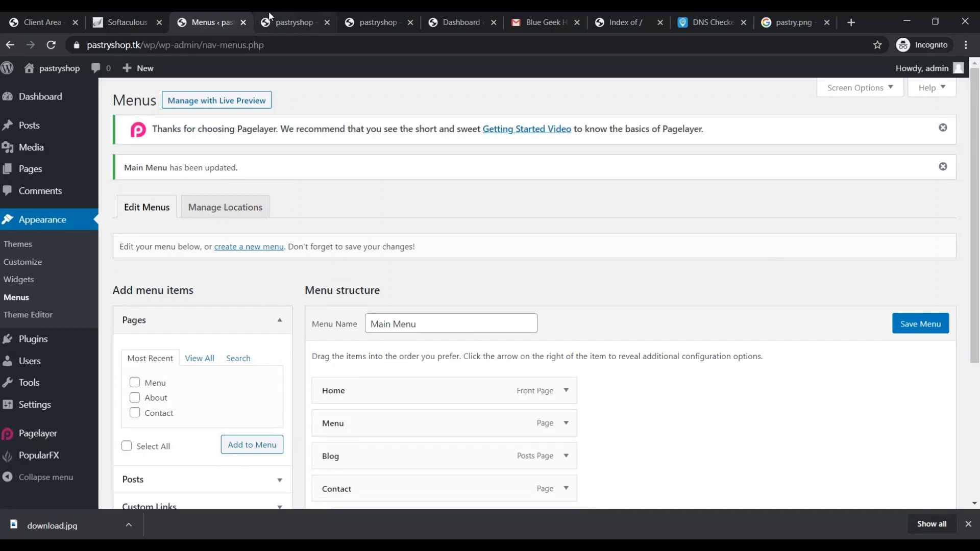
left_click(298, 22)
Reload the live homepage and check that About drops down under CONTACT
left_click(312, 41)
key("Return")
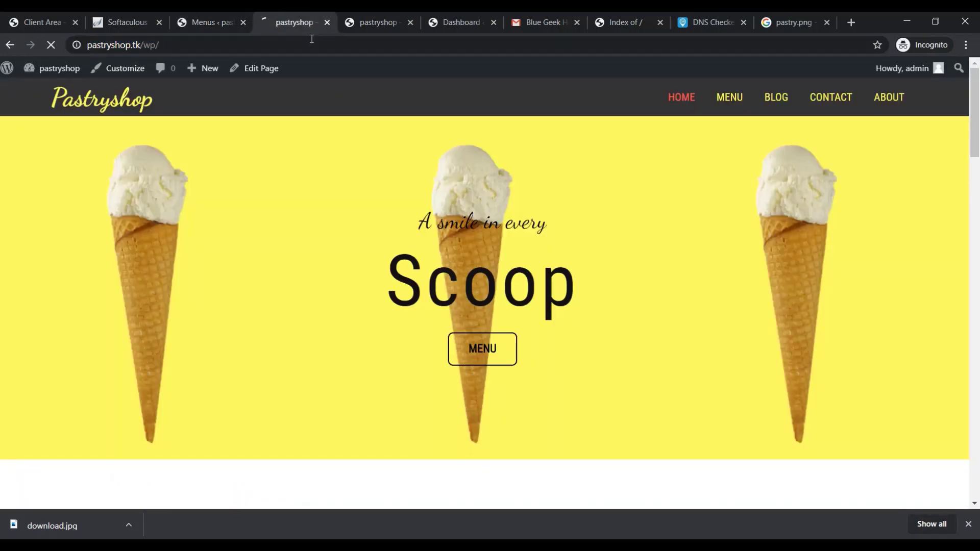
mouse_move(899, 96)
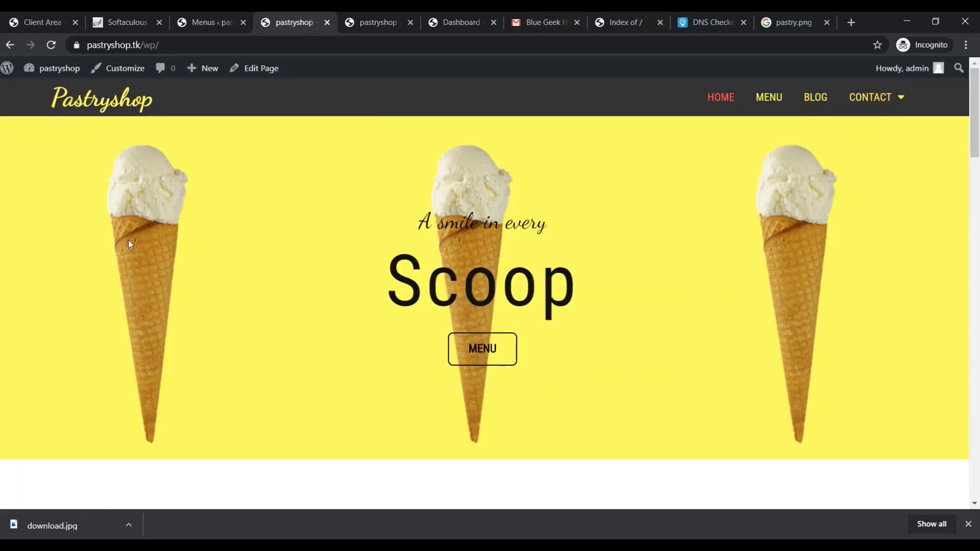
scroll(429, 352, "down", 10)
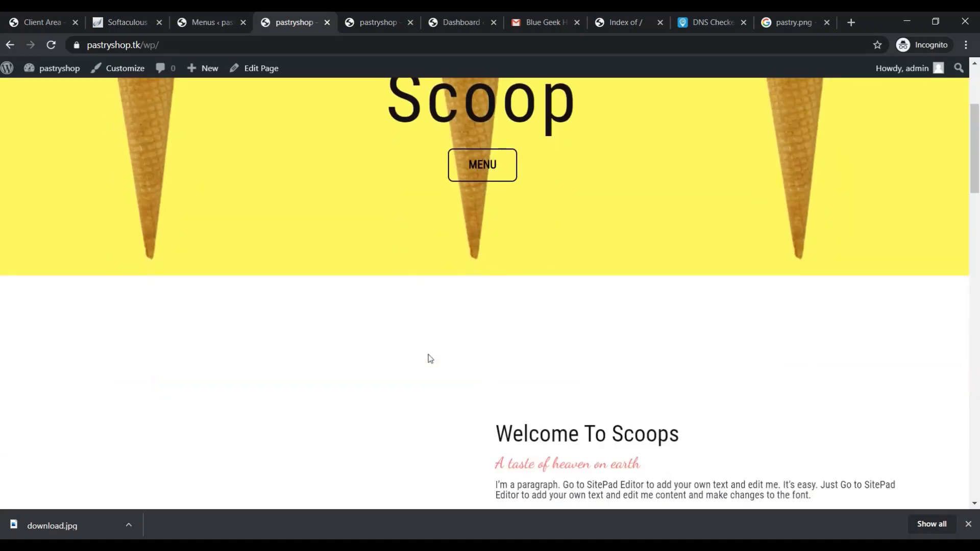
scroll(586, 250, "up", 10)
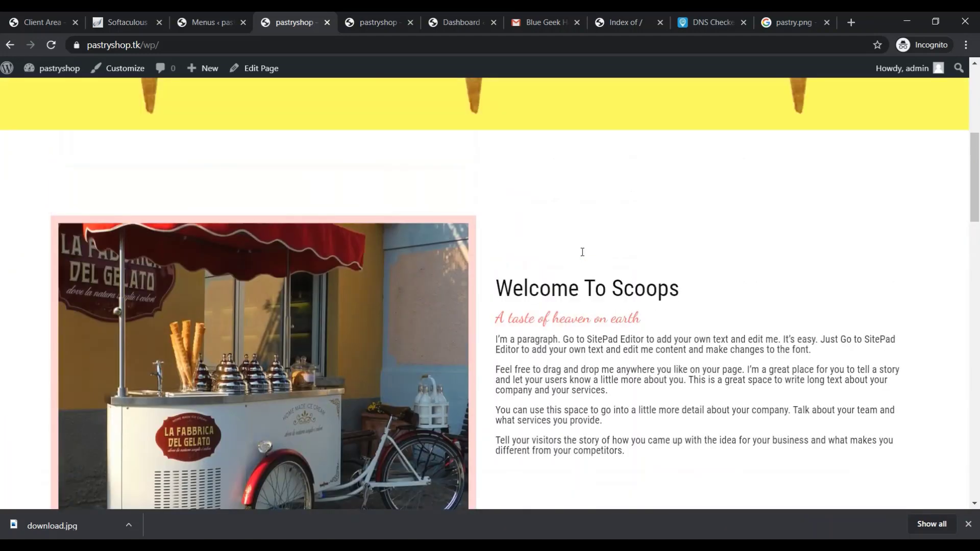
Switch through the DNS Checker and Softaculous tabs back to the Menus editor
left_click(710, 22)
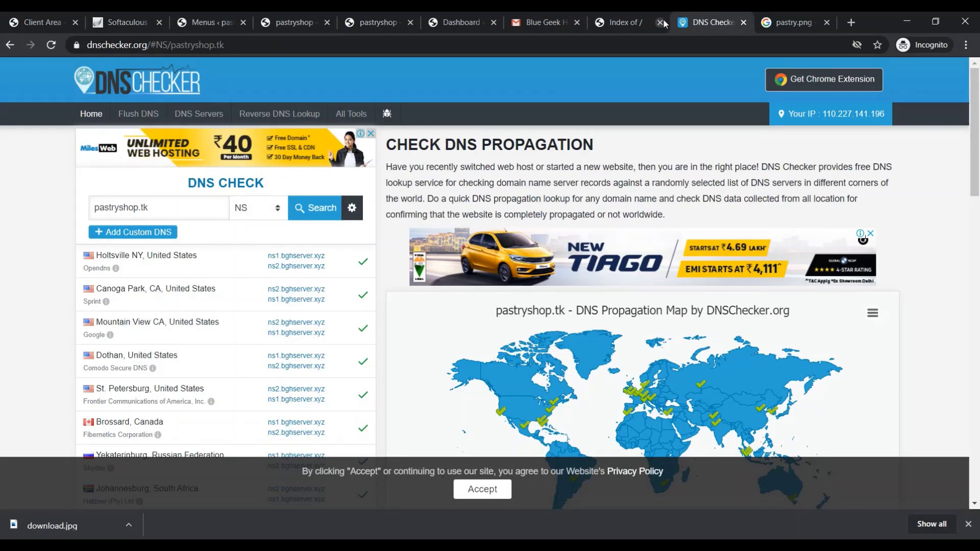
left_click(153, 18)
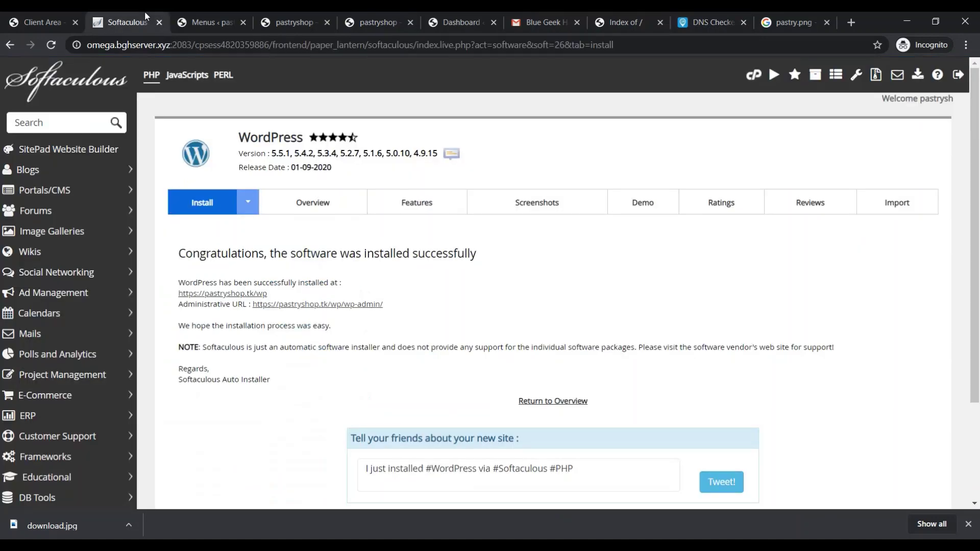
left_click(193, 22)
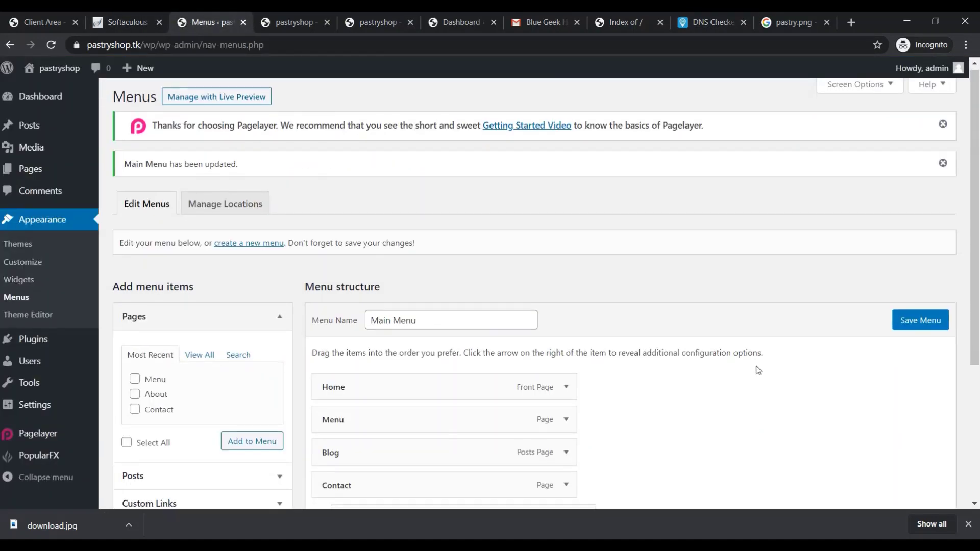
Drag About left, out from under Contact, to the Main Menu's top level
scroll(753, 370, "down", 4)
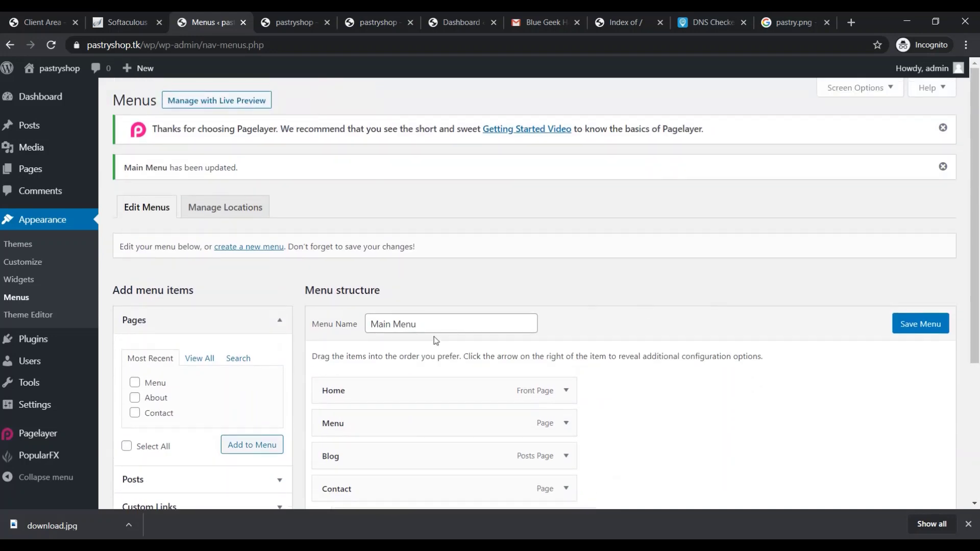
scroll(351, 383, "down", 1)
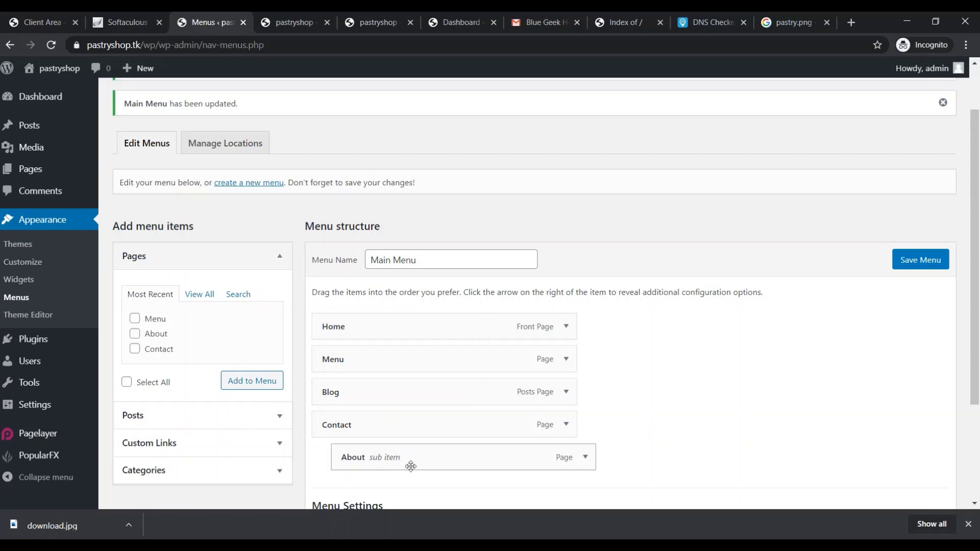
left_click_drag(409, 465, 390, 462)
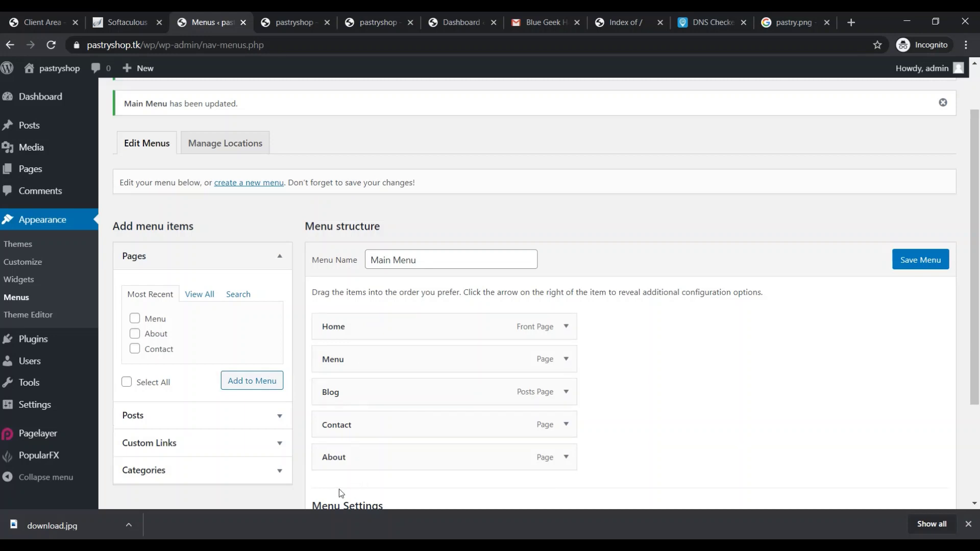
Stay on the Menus screen and save the Main Menu changes
mouse_move(52, 128)
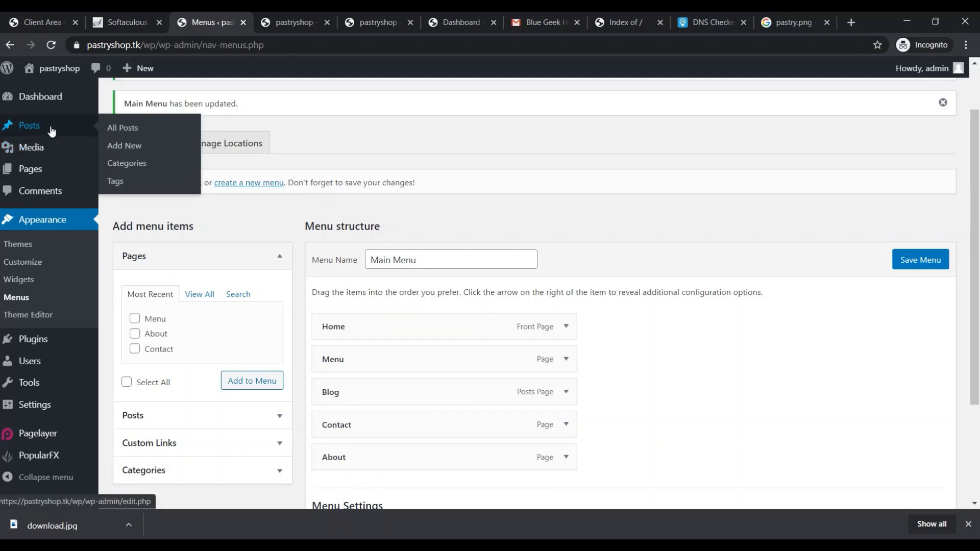
mouse_move(54, 168)
left_click(115, 171)
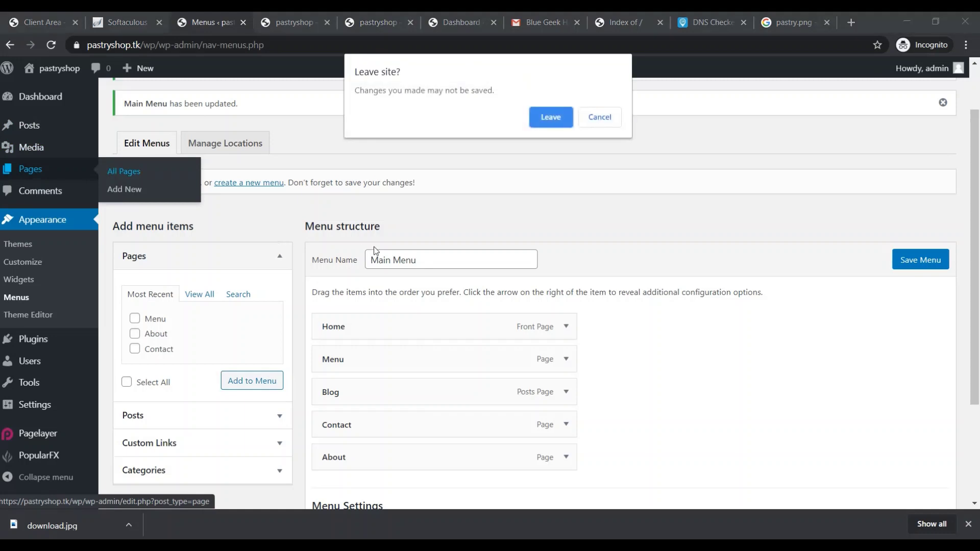
left_click(600, 118)
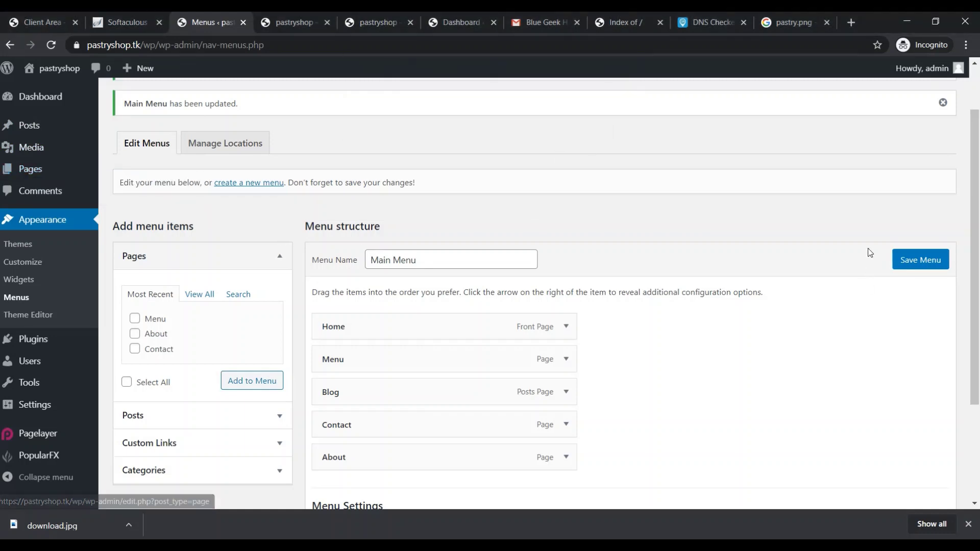
left_click(898, 263)
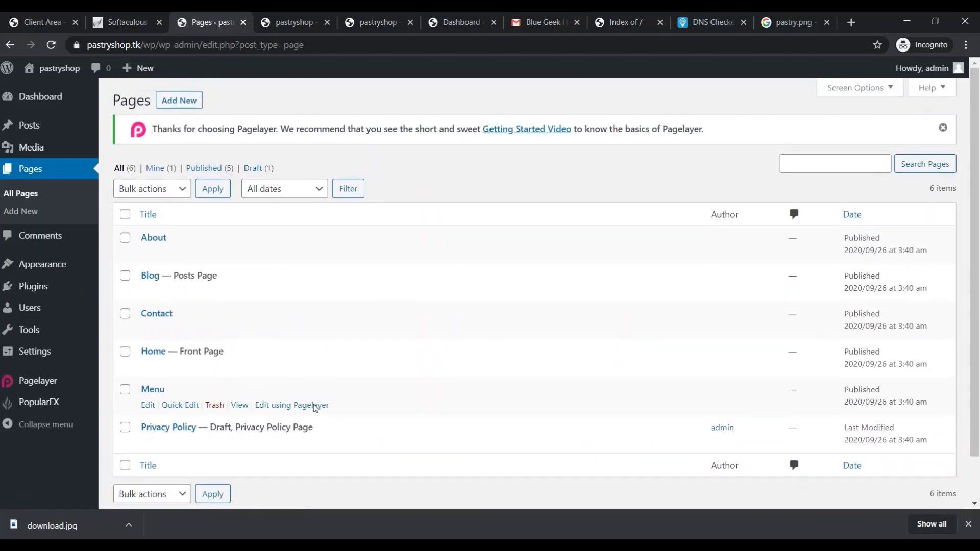
Create and publish a new page titled Cake
left_click(185, 99)
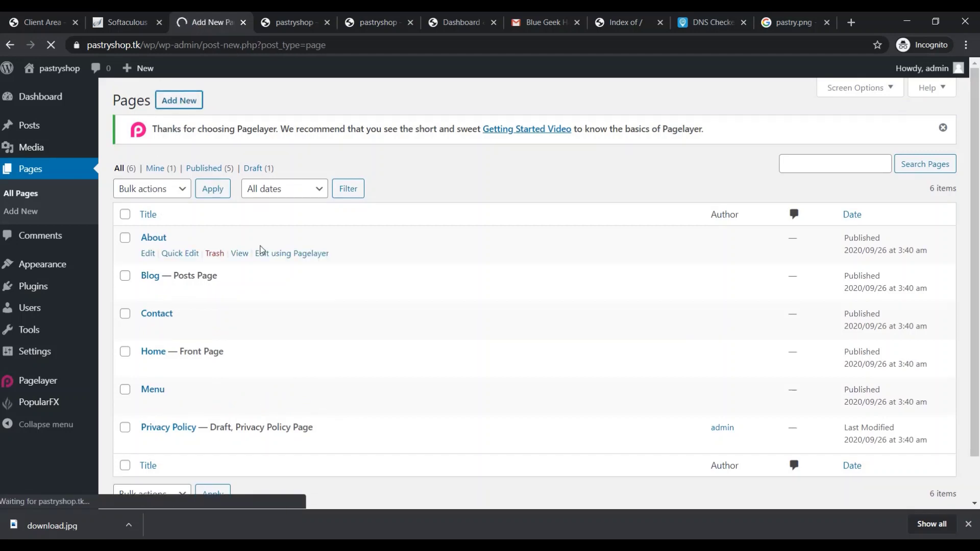
type("Sub Menu")
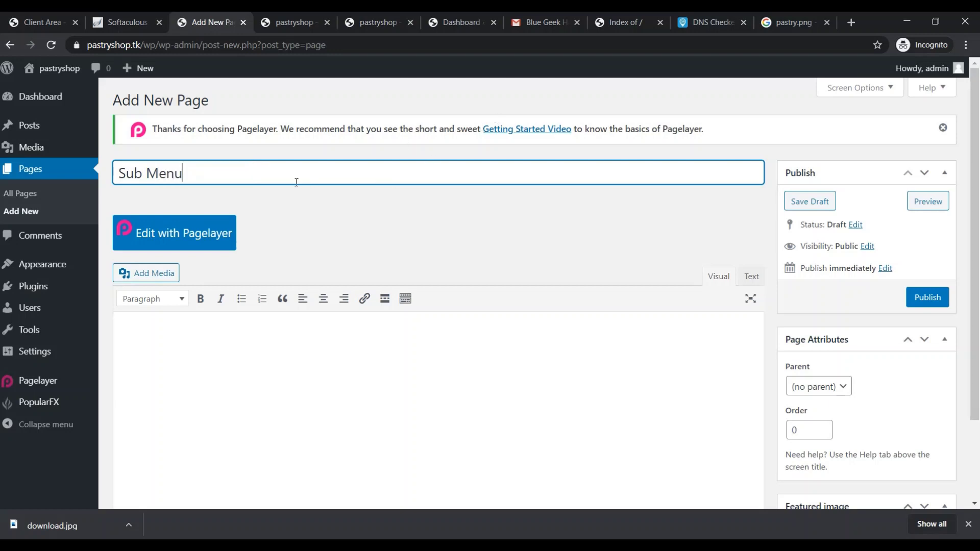
left_click_drag(297, 183, 117, 176)
mouse_move(92, 159)
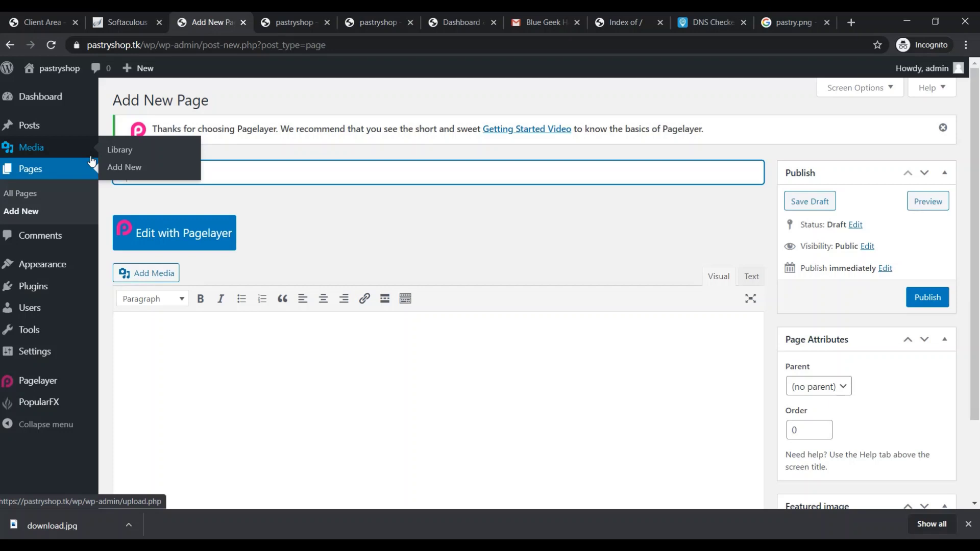
type("Ca")
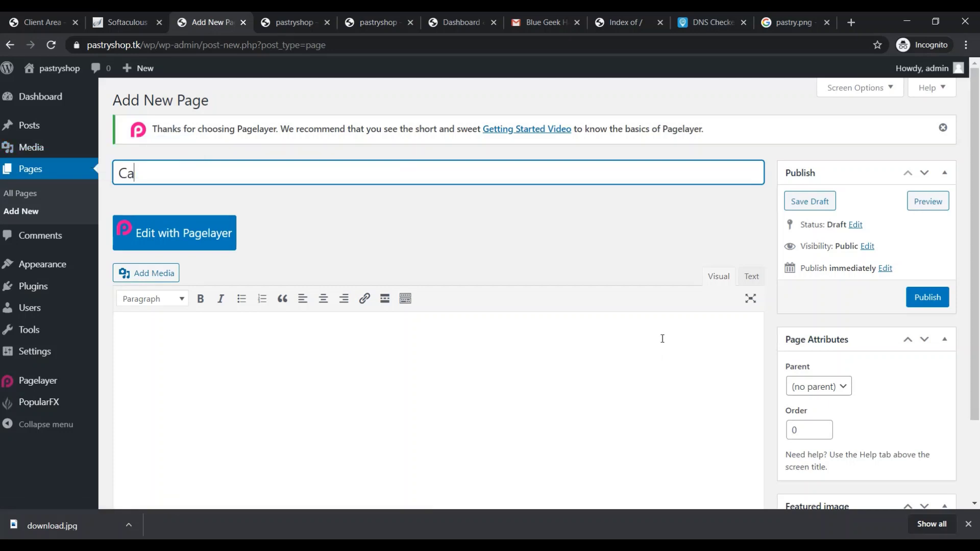
type("ike")
left_click(935, 299)
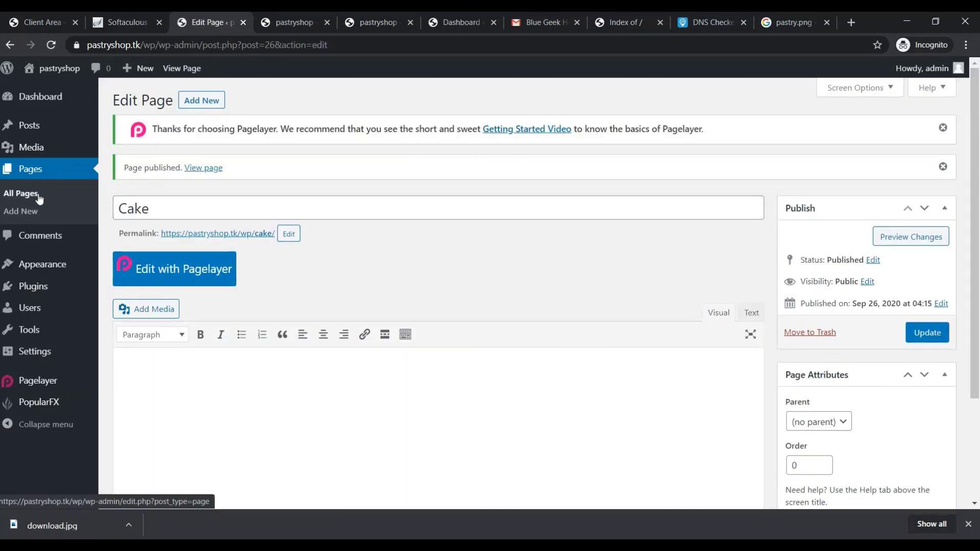
Create and publish a second new page titled Pastry
left_click(15, 214)
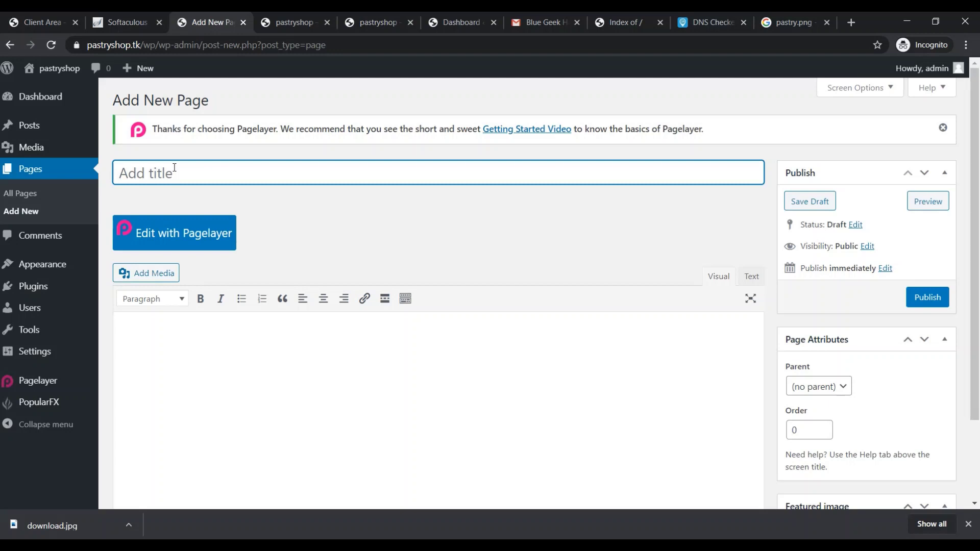
type("Pastry")
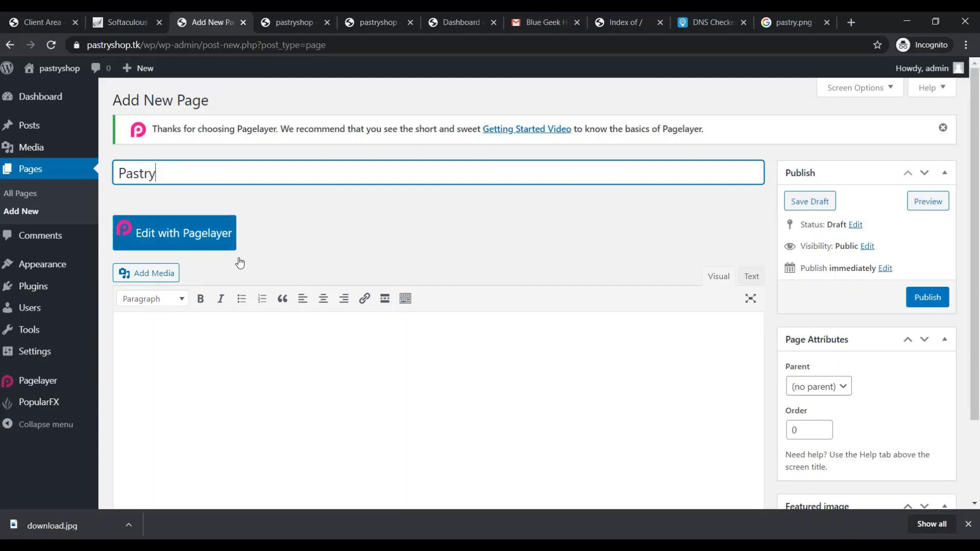
left_click(940, 295)
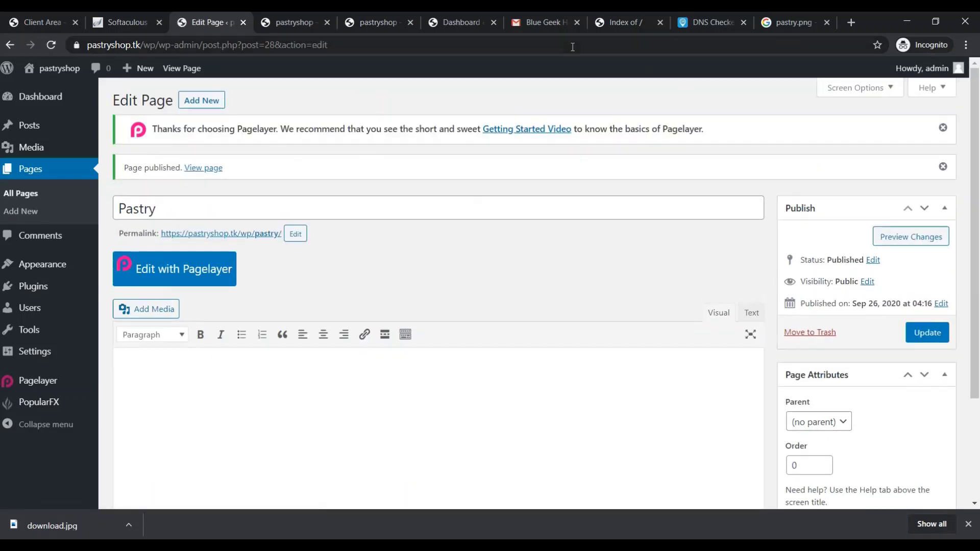
Add the Pastry and Cake pages to the Main Menu
mouse_move(53, 272)
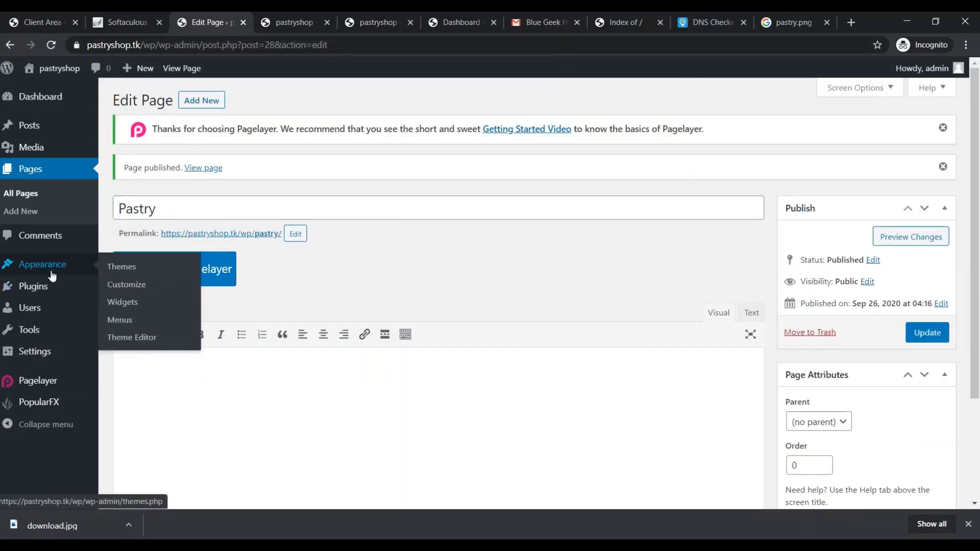
left_click(128, 322)
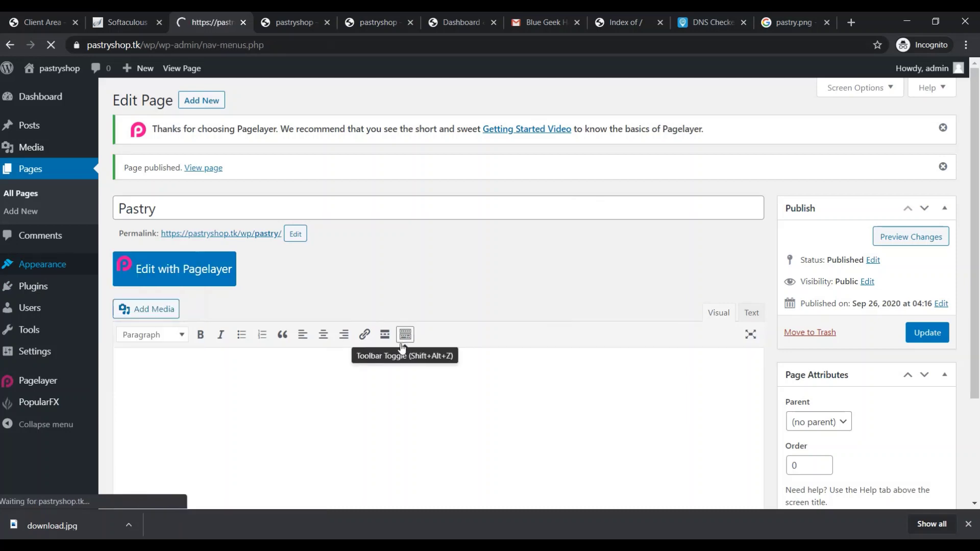
scroll(271, 407, "down", 1)
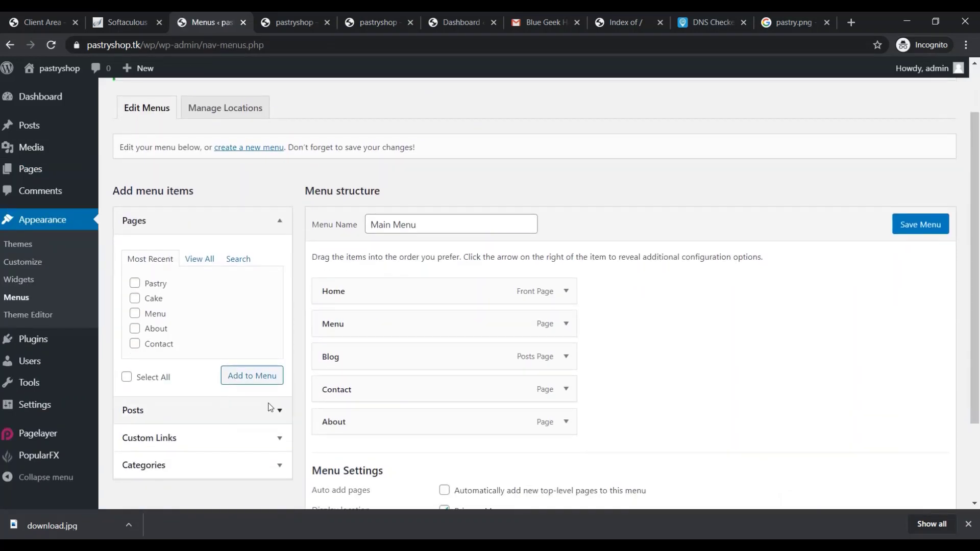
scroll(201, 396, "down", 2)
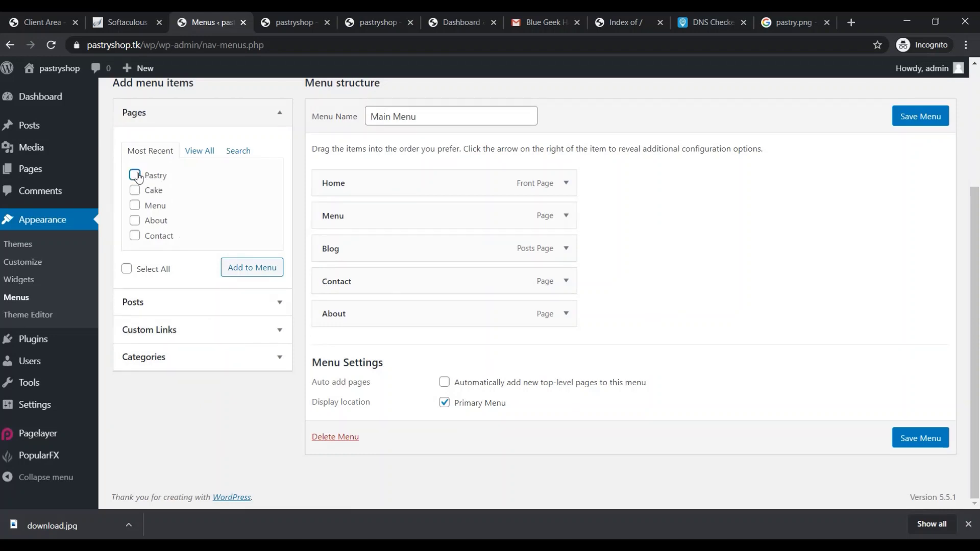
left_click(248, 274)
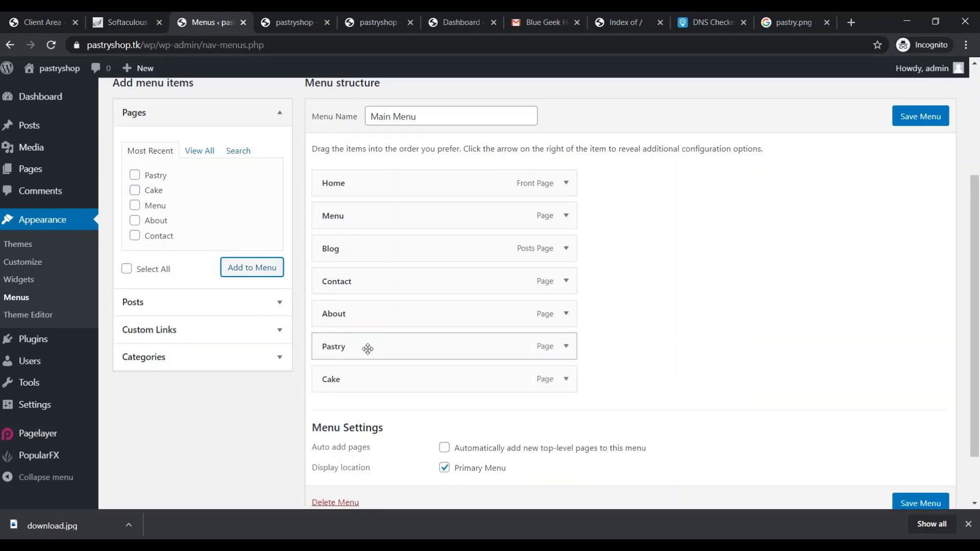
Nest Pastry and Cake as sub items under Menu and save the Main Menu
left_click_drag(368, 349, 394, 255)
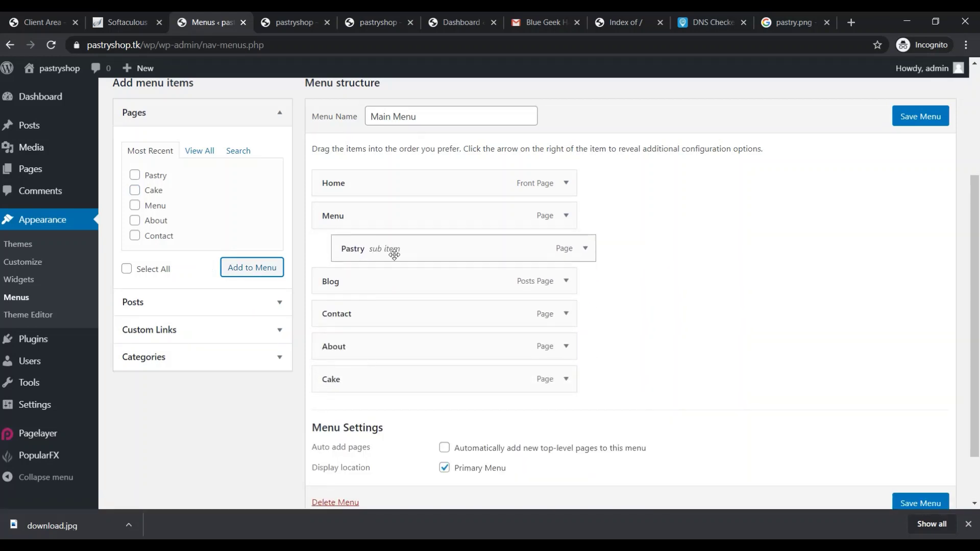
left_click_drag(400, 383, 403, 277)
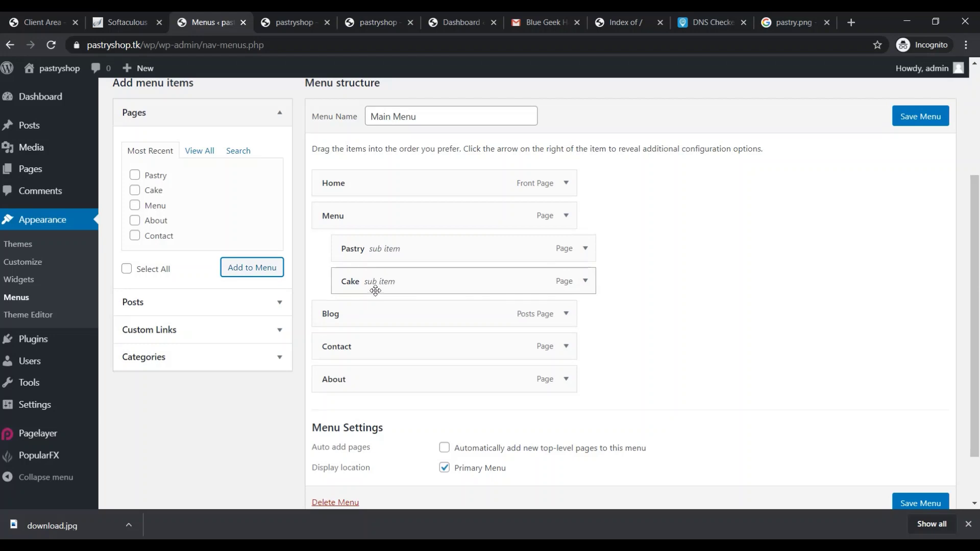
scroll(714, 347, "up", 3)
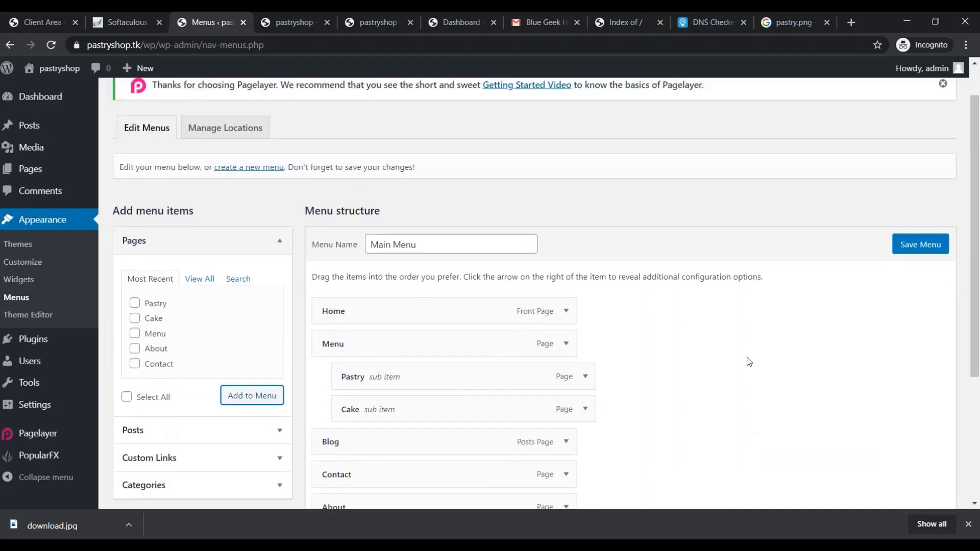
left_click(934, 246)
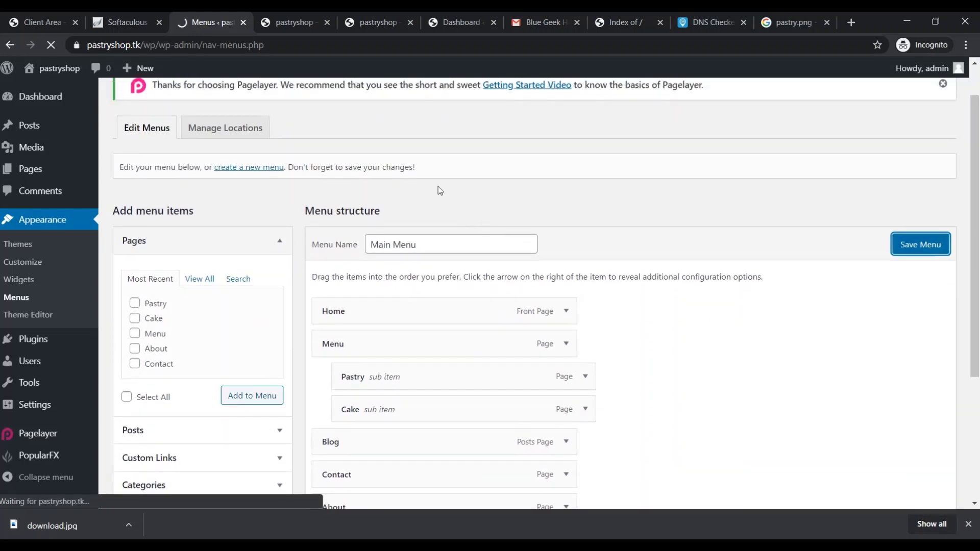
left_click(284, 20)
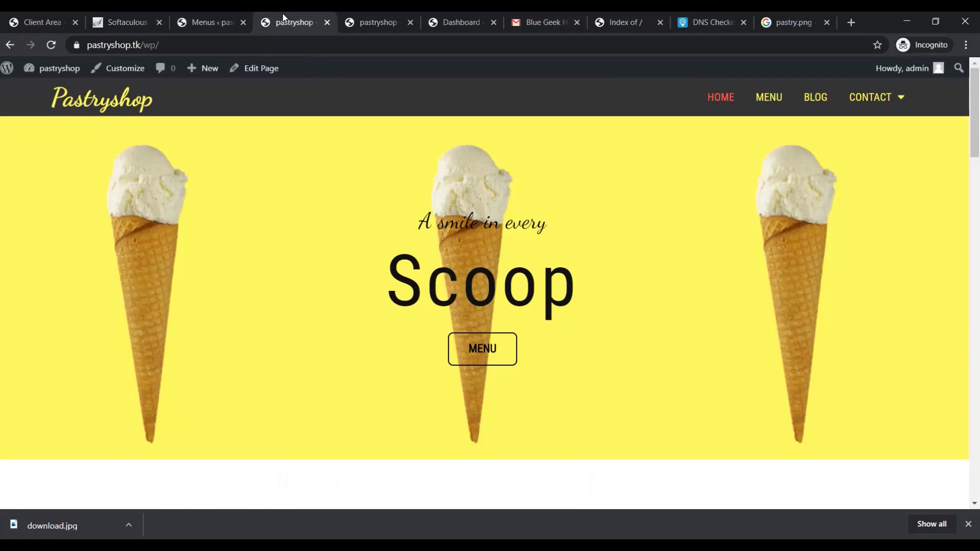
Reload the live site, then nest Cake under Pastry in the Main Menu and save
left_click(316, 42)
key("Return")
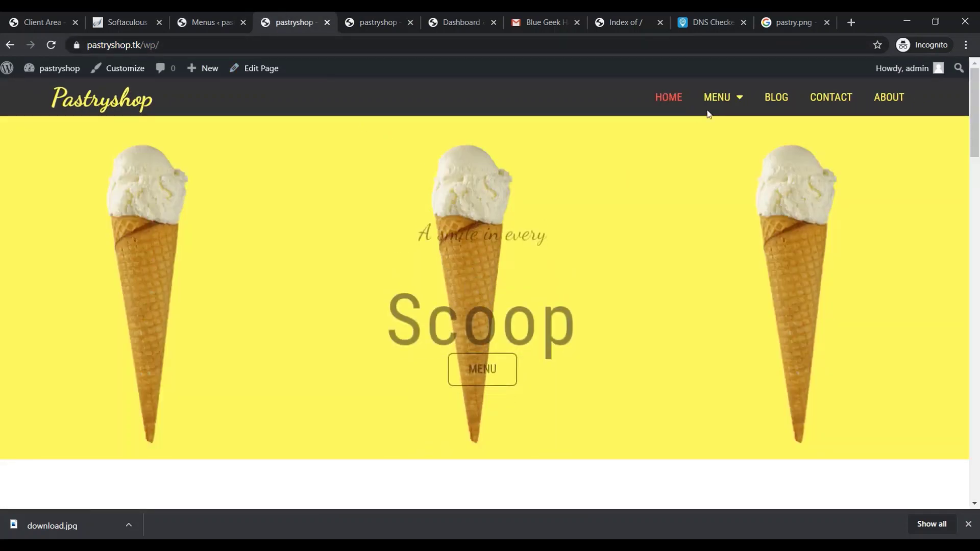
mouse_move(731, 107)
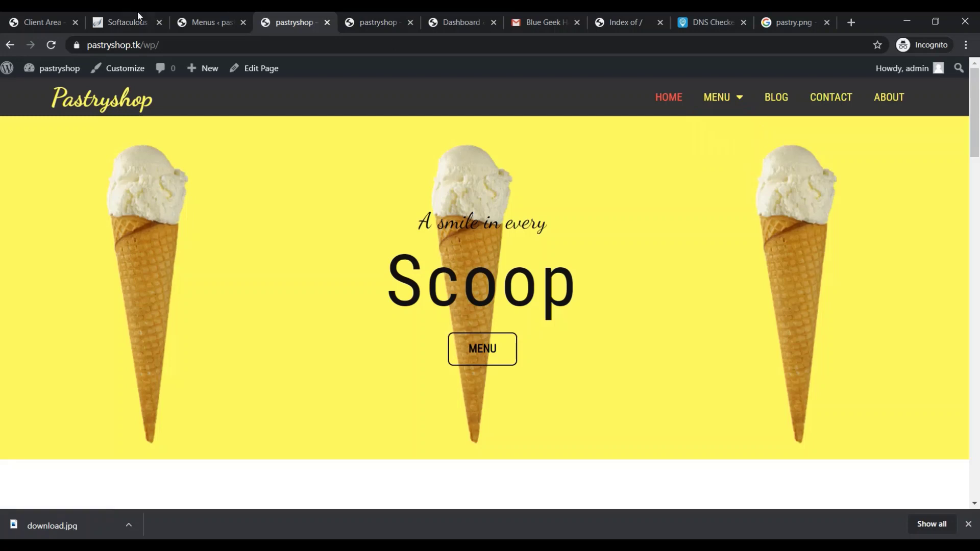
left_click(116, 19)
left_click(197, 21)
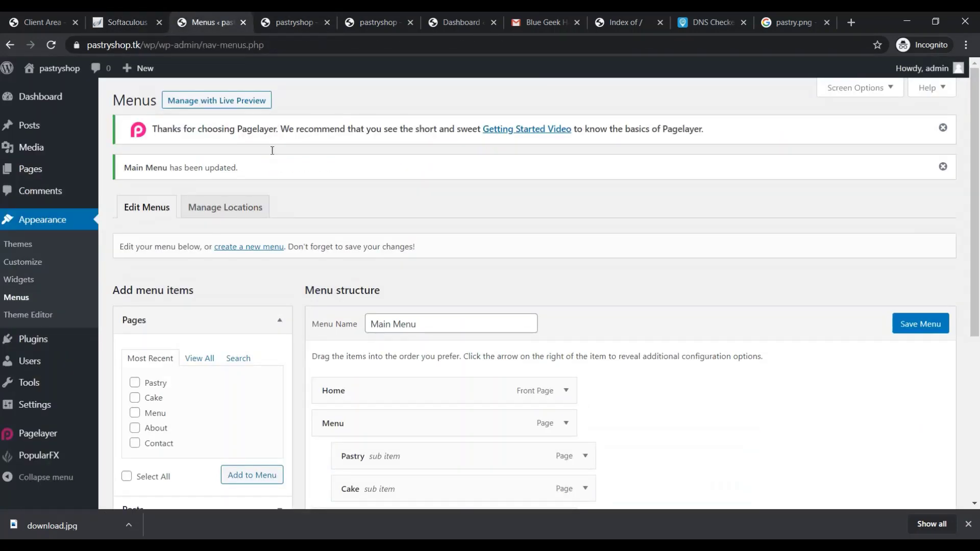
left_click_drag(400, 490, 401, 306)
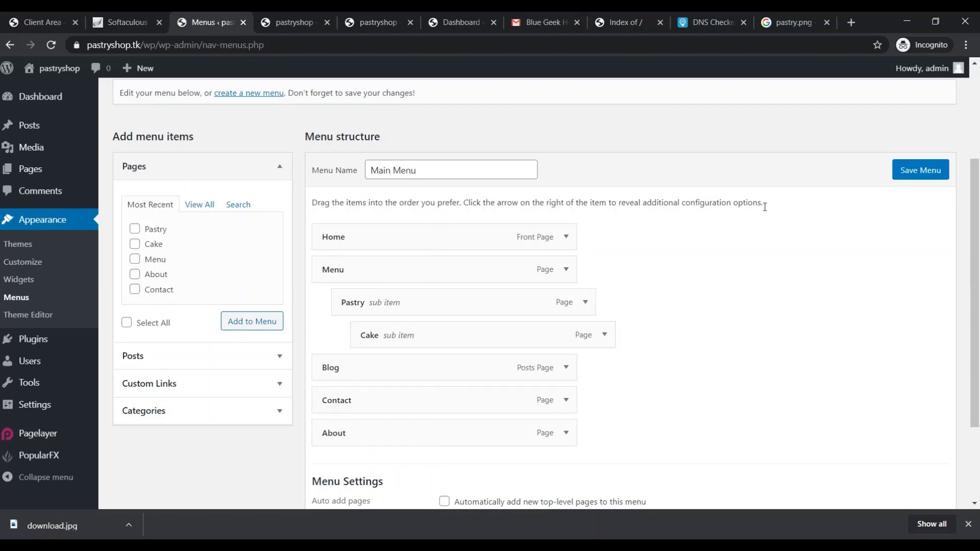
left_click(911, 174)
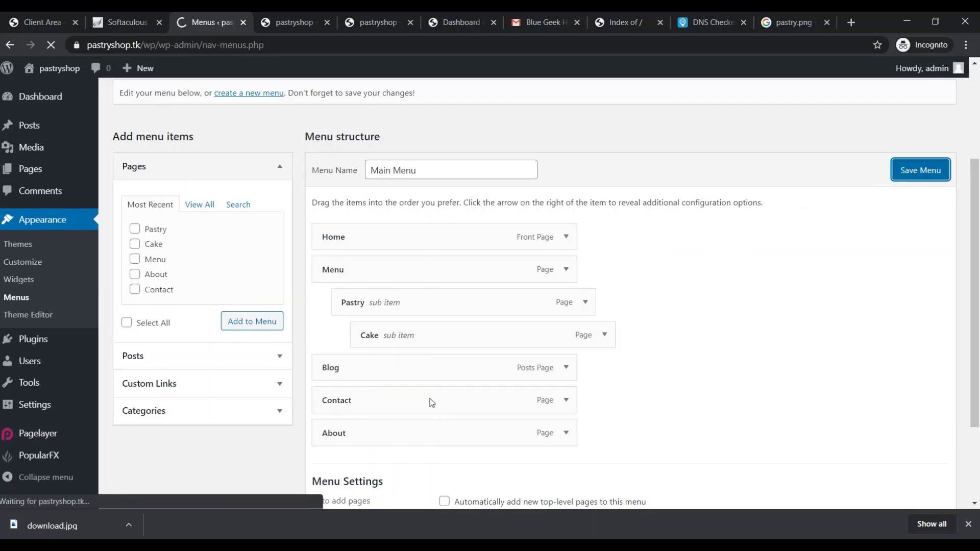
Reload the live site and check the Menu dropdown's Pastry and Cake entries
left_click(295, 23)
left_click(323, 47)
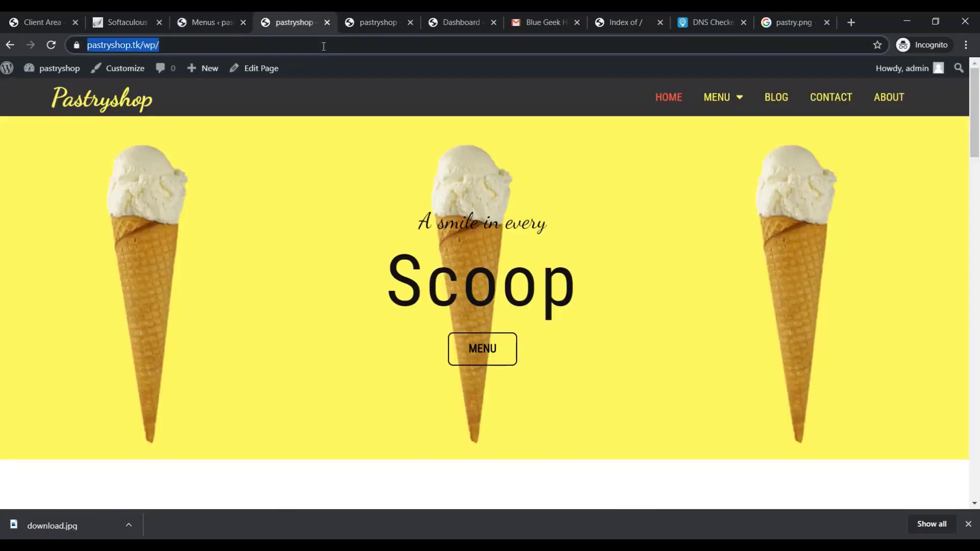
key("Return")
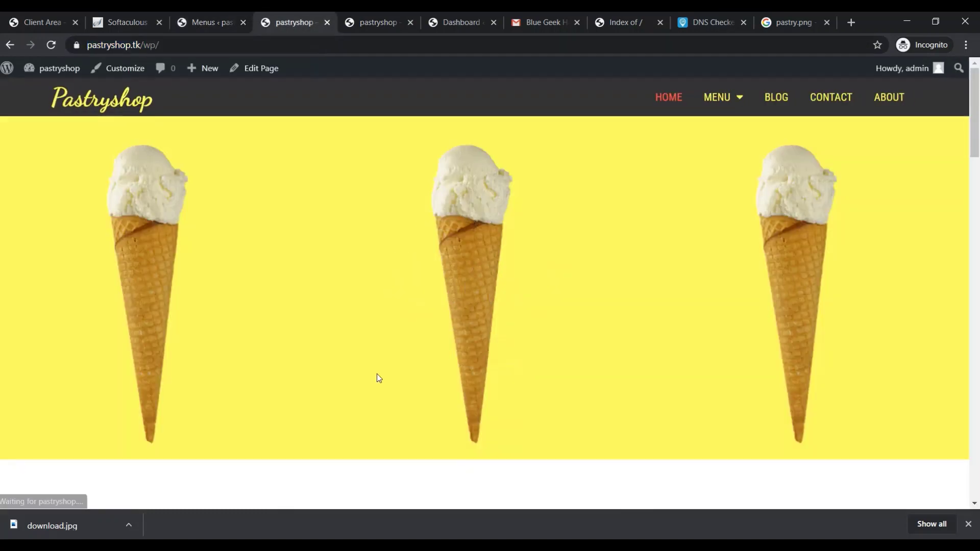
left_click(733, 102)
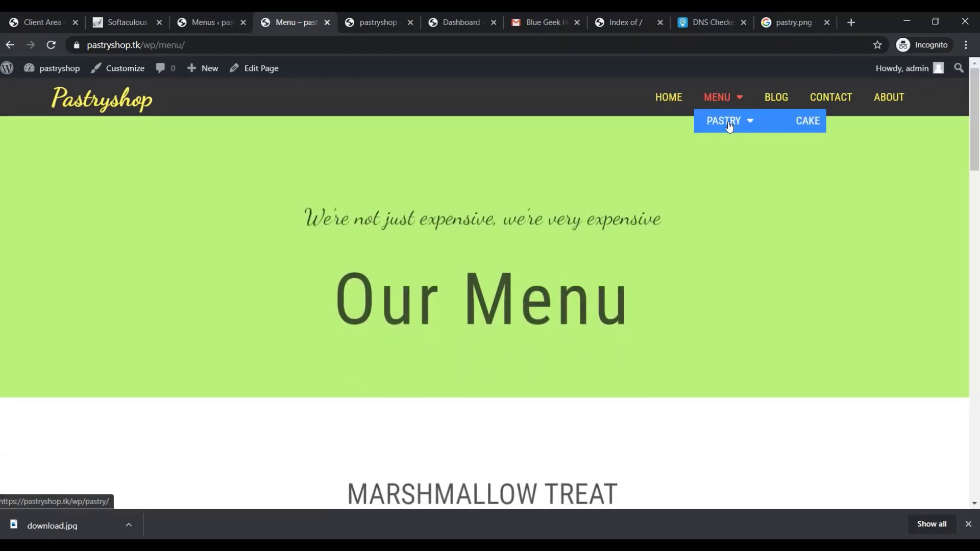
mouse_move(744, 120)
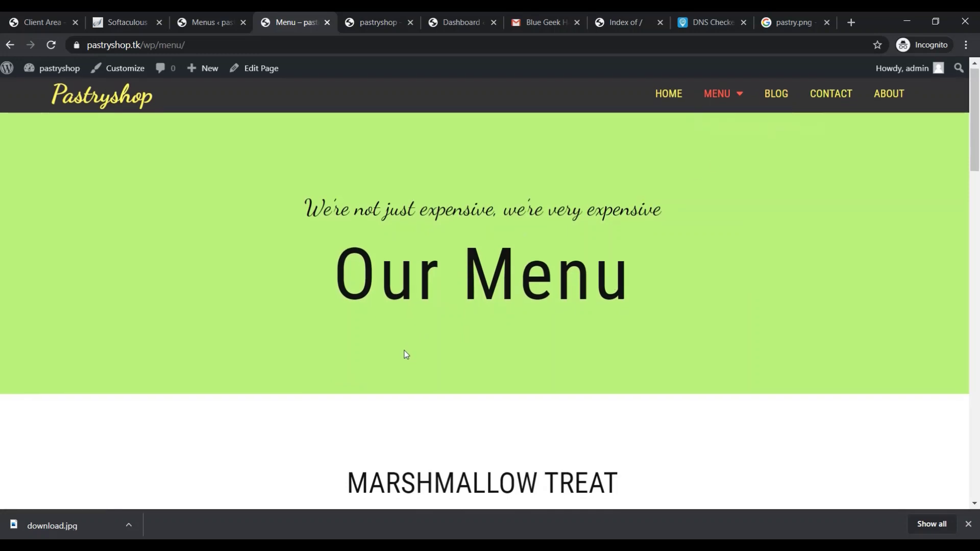
scroll(790, 365, "down", 3)
scroll(789, 371, "up", 3)
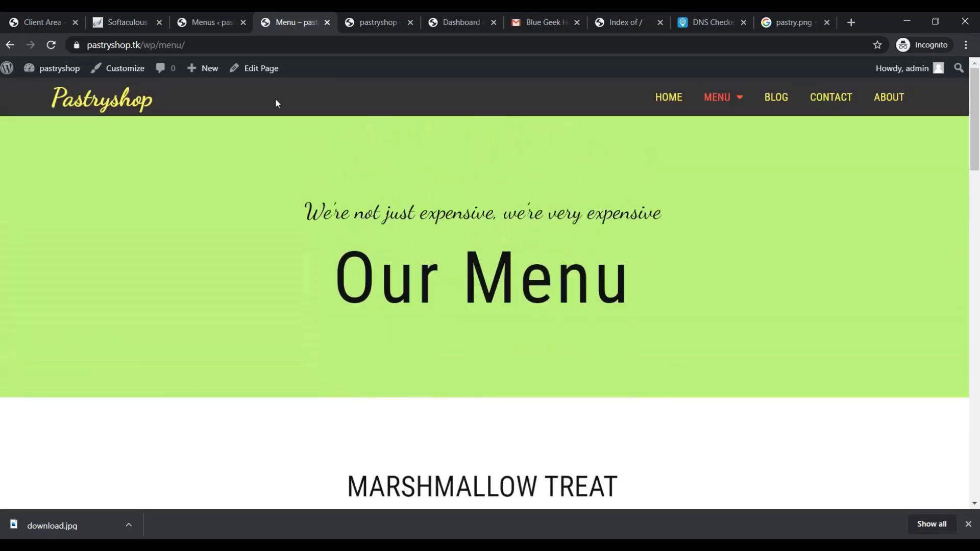
Move Cake back up a level so it sits beside Pastry under Menu
left_click(125, 17)
left_click(179, 23)
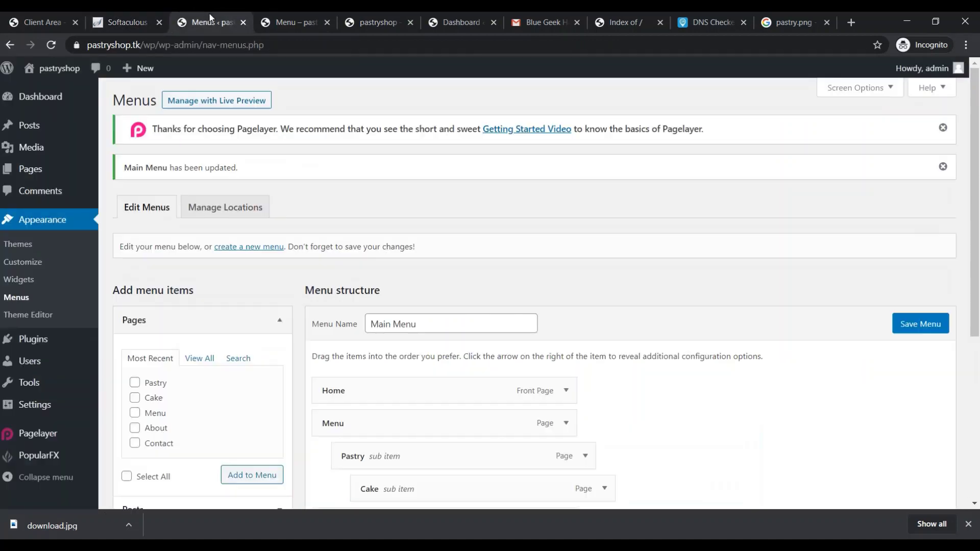
scroll(480, 371, "down", 3)
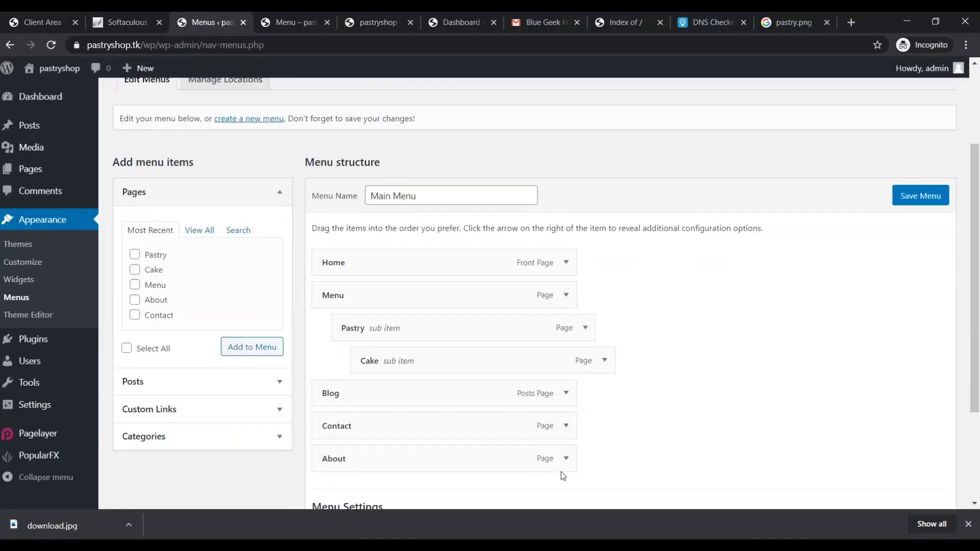
left_click_drag(476, 366, 455, 364)
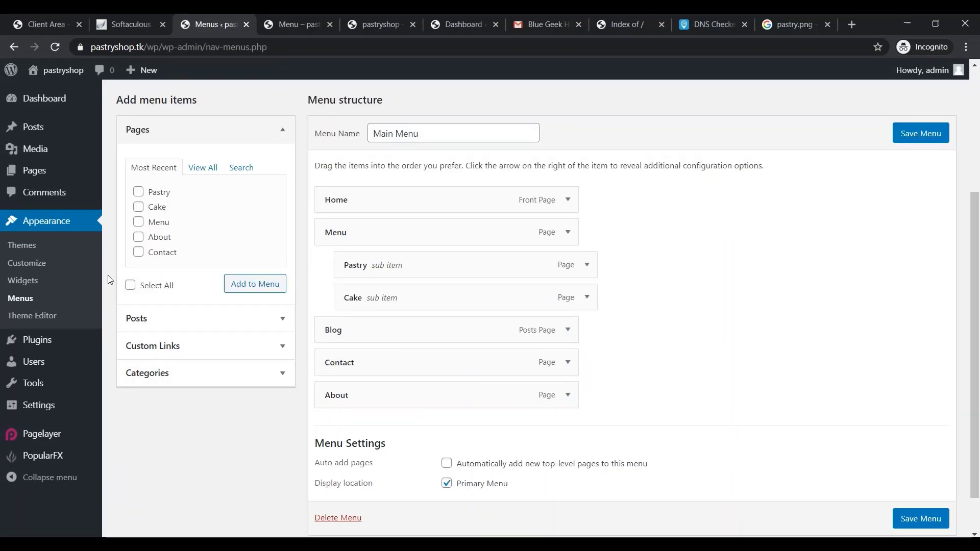
Review the PopularFX theme's style.css and header.php in the Theme Editor, then go to Plugins
left_click(43, 324)
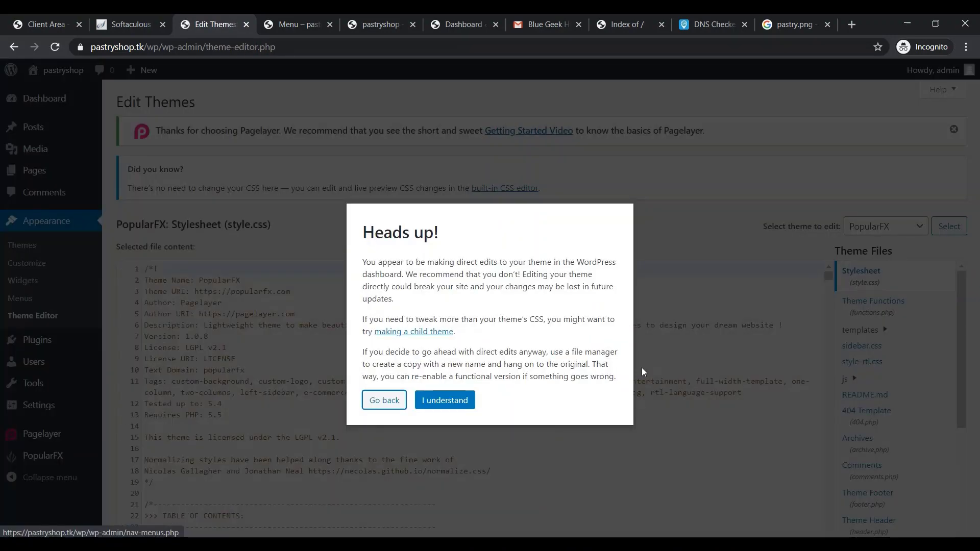
left_click(438, 400)
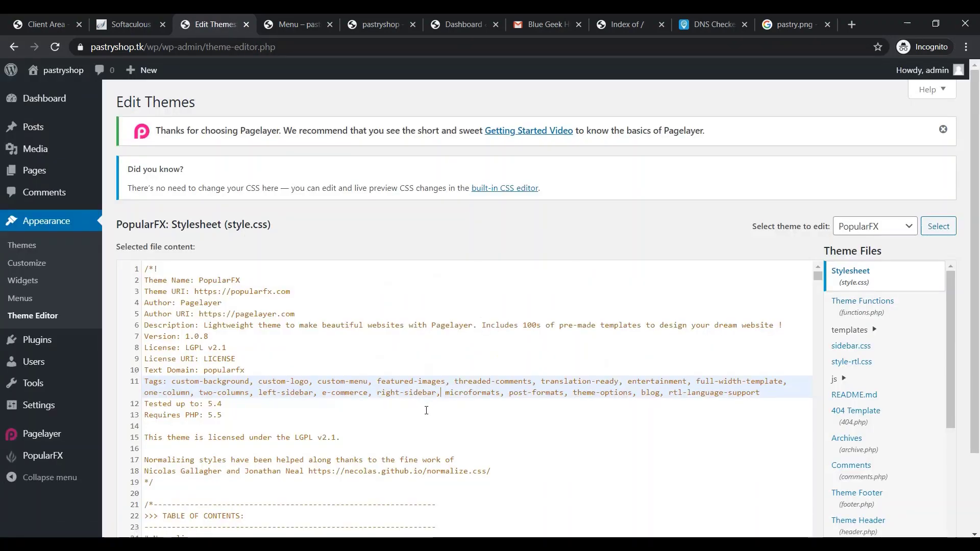
scroll(347, 409, "down", 6)
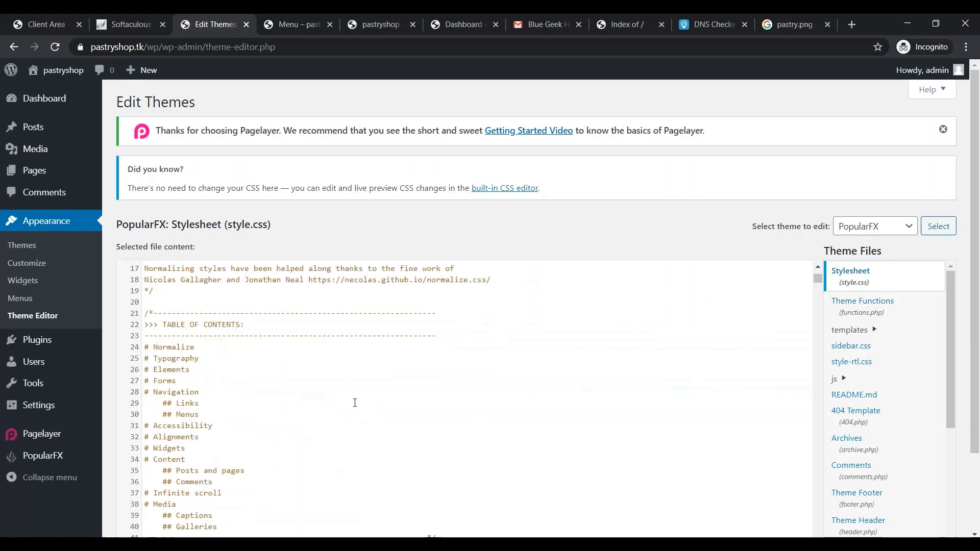
scroll(349, 410, "up", 1)
scroll(352, 411, "down", 1)
scroll(353, 410, "down", 1)
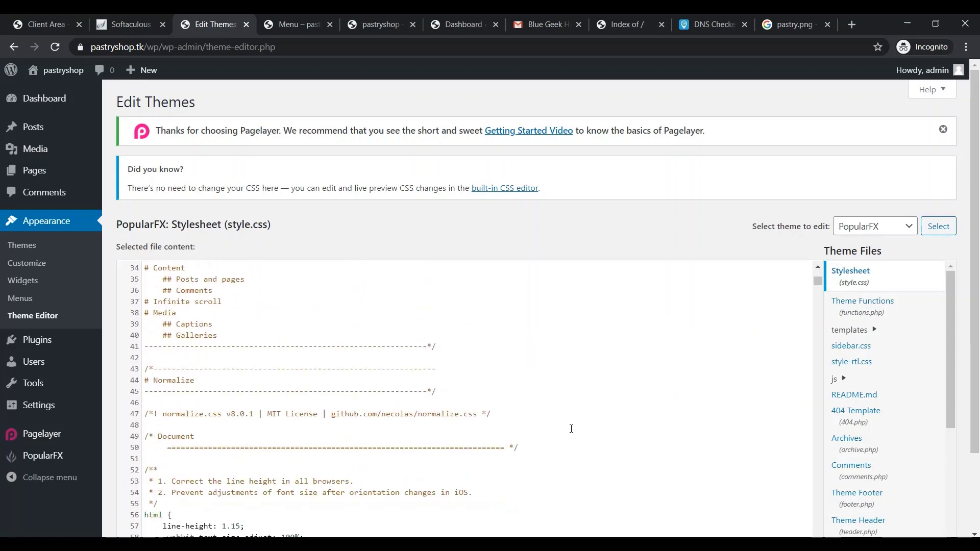
scroll(374, 426, "down", 5)
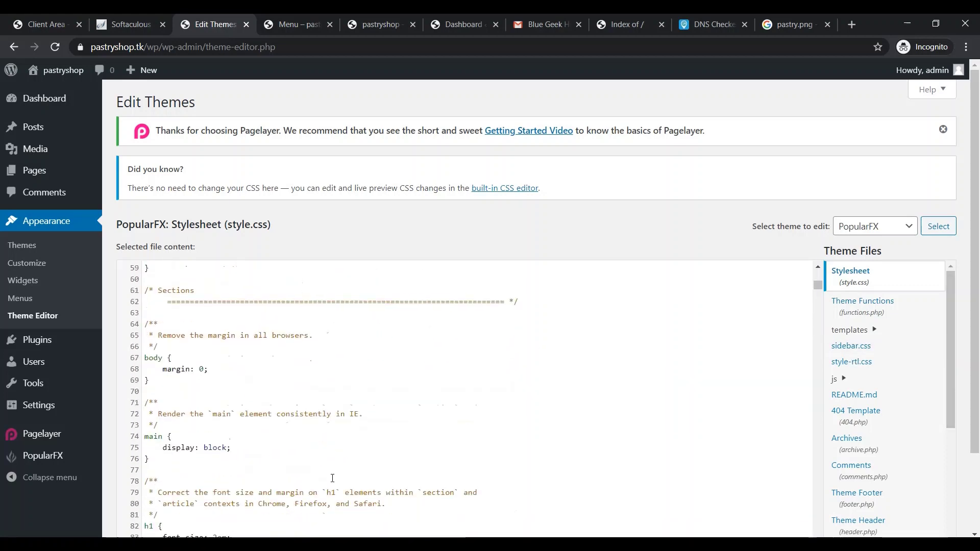
scroll(333, 478, "down", 4)
scroll(331, 479, "down", 3)
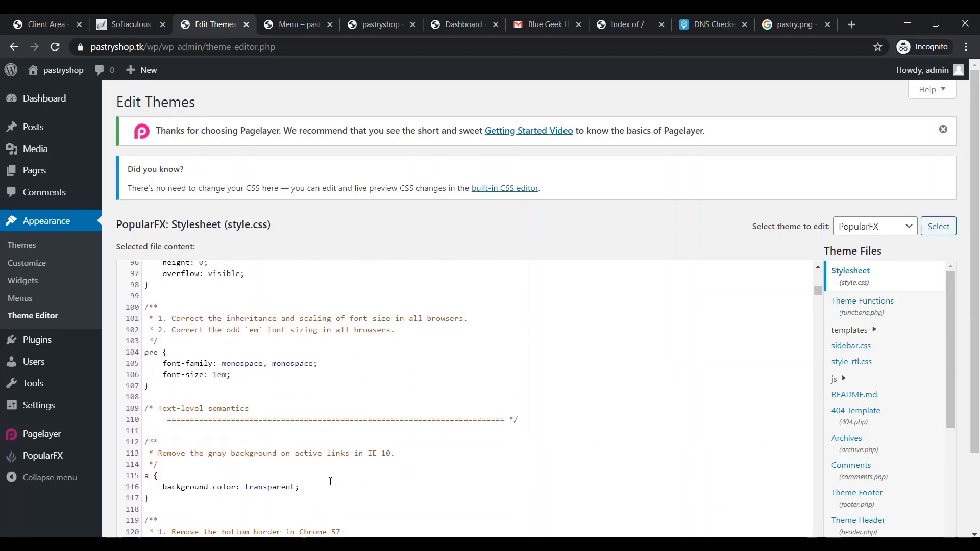
scroll(330, 481, "down", 2)
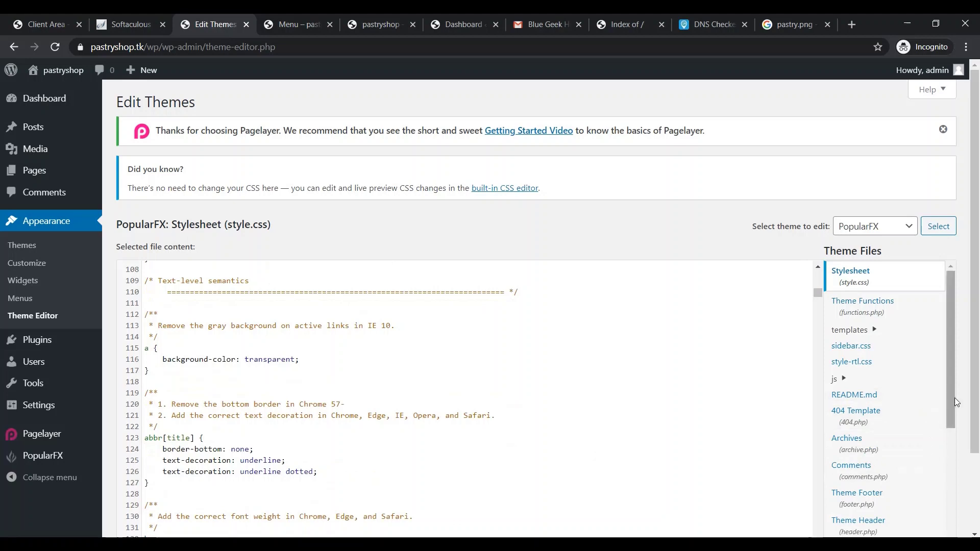
left_click_drag(954, 397, 964, 533)
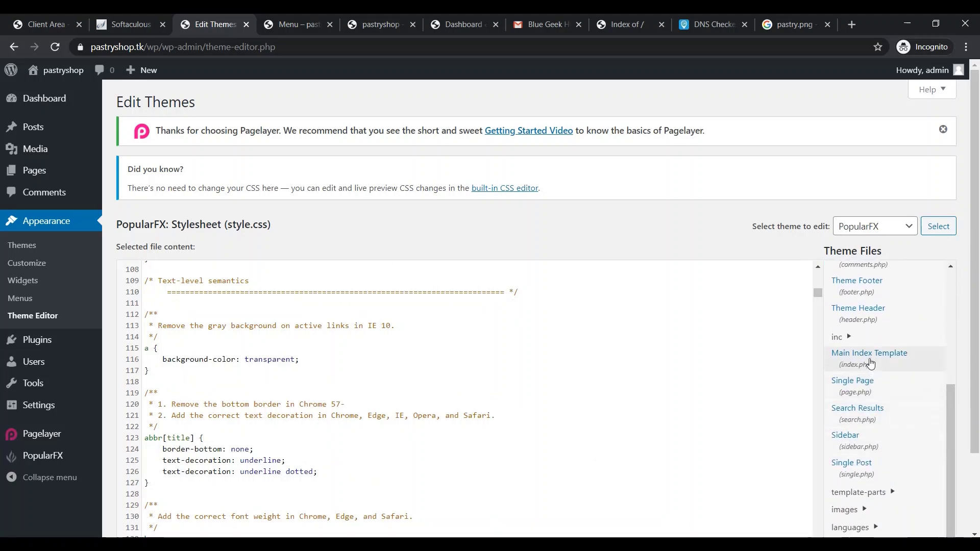
left_click(863, 311)
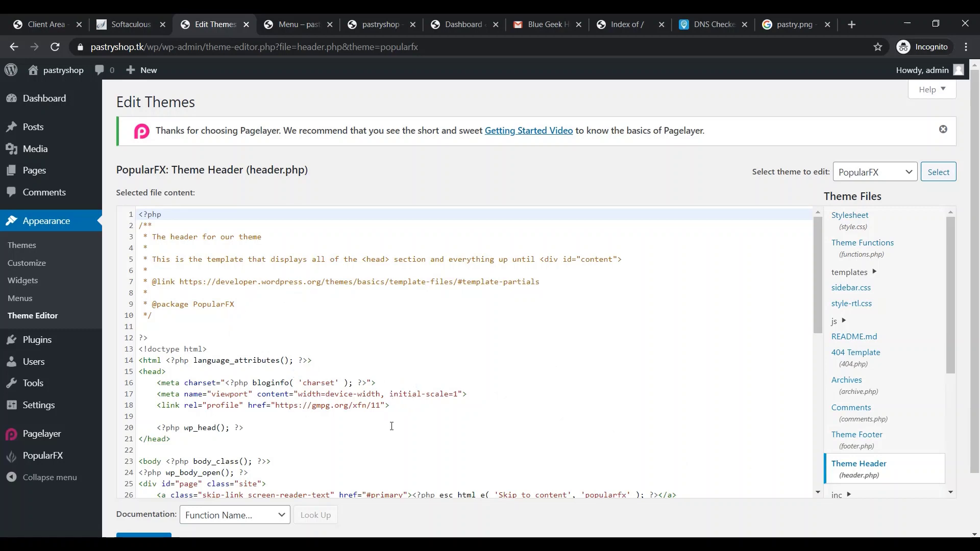
left_click(44, 341)
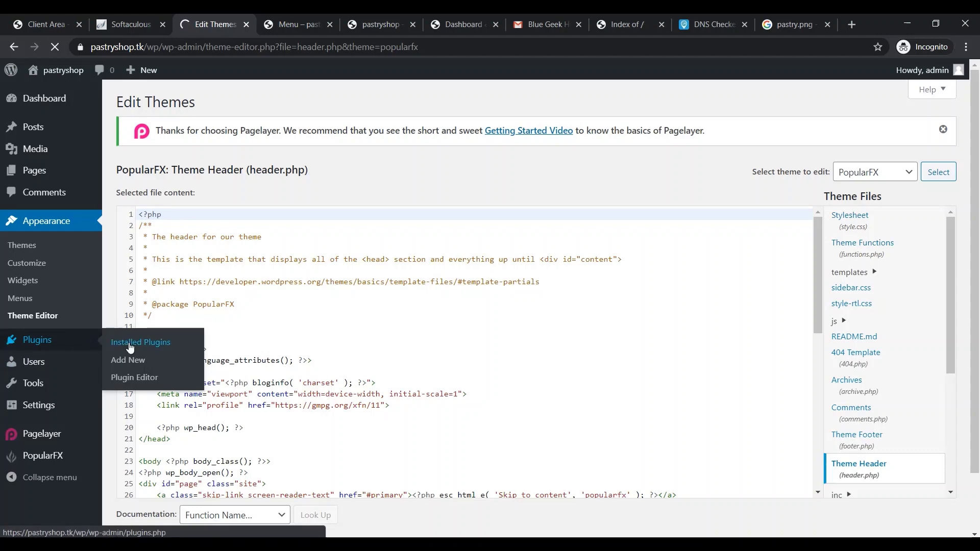
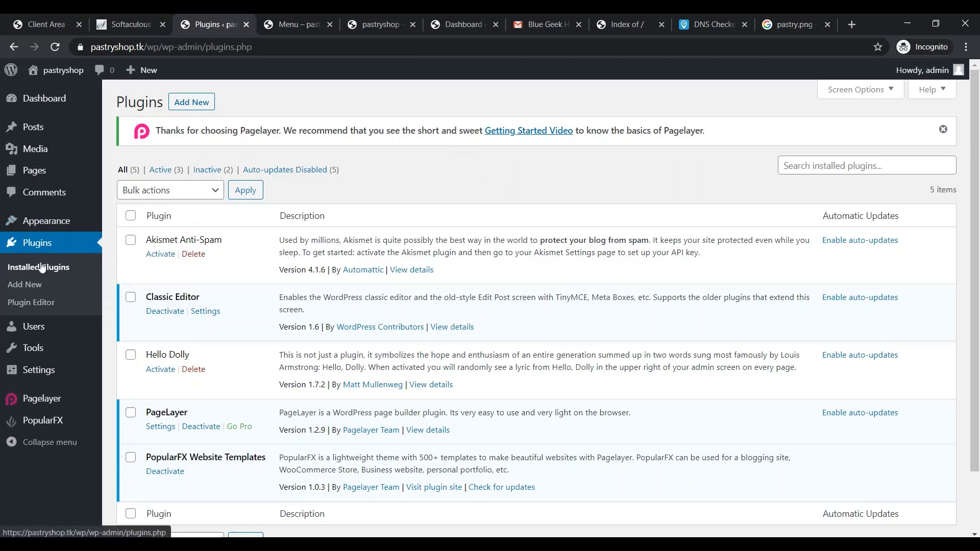
Search Add New plugins for 'contact us' and find Contact Forms – Drag & Drop Contact Form Builder
left_click(30, 288)
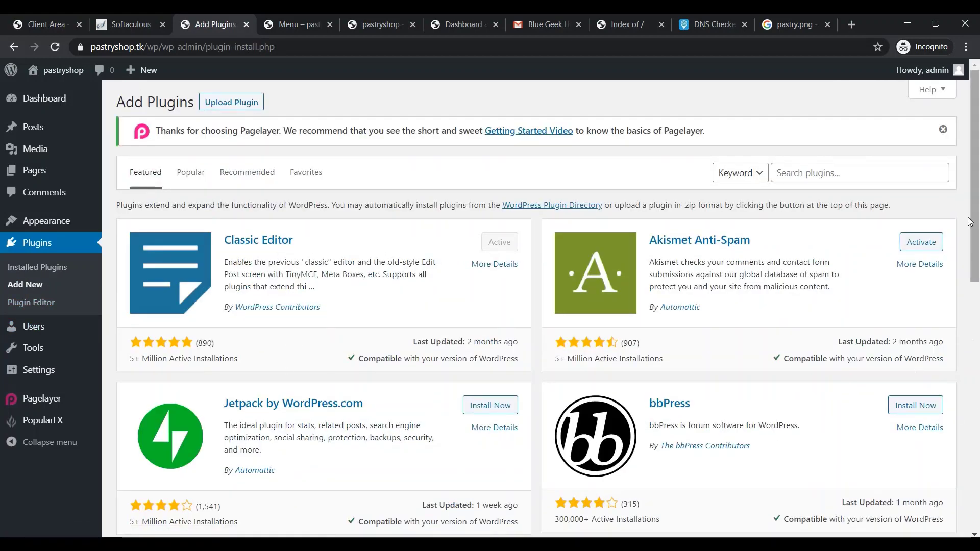
mouse_move(974, 220)
left_mouse_down()
mouse_move(978, 449)
mouse_move(977, 202)
left_mouse_up()
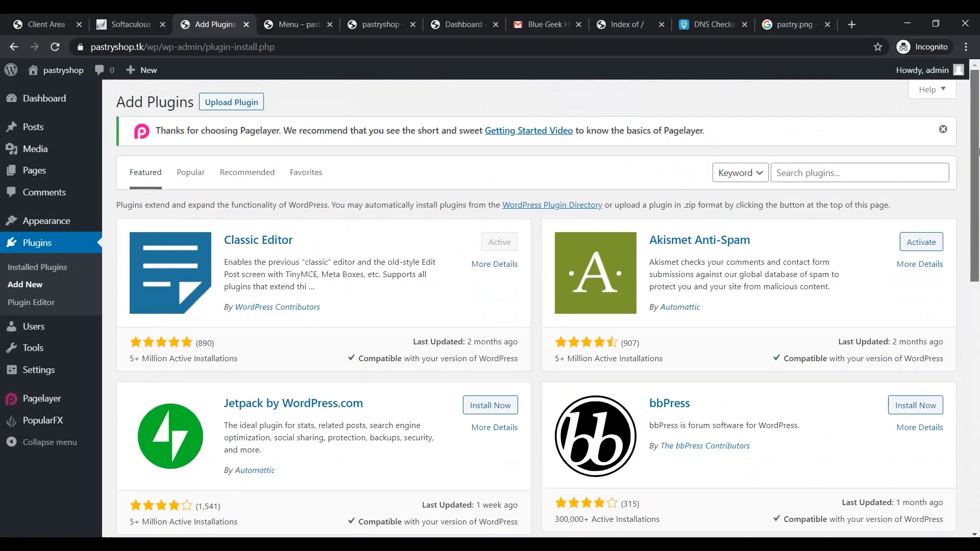
left_click_drag(979, 151, 973, 148)
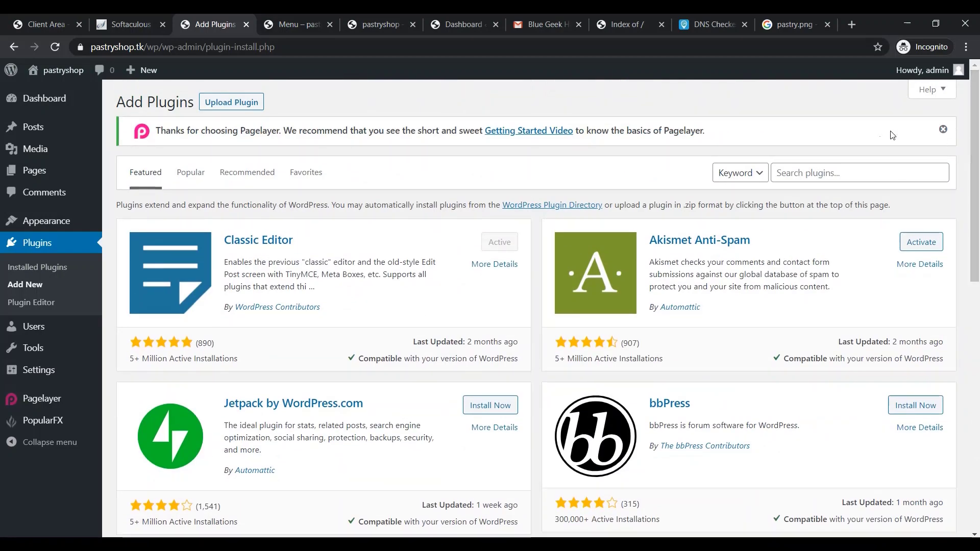
left_click(802, 174)
type("cont")
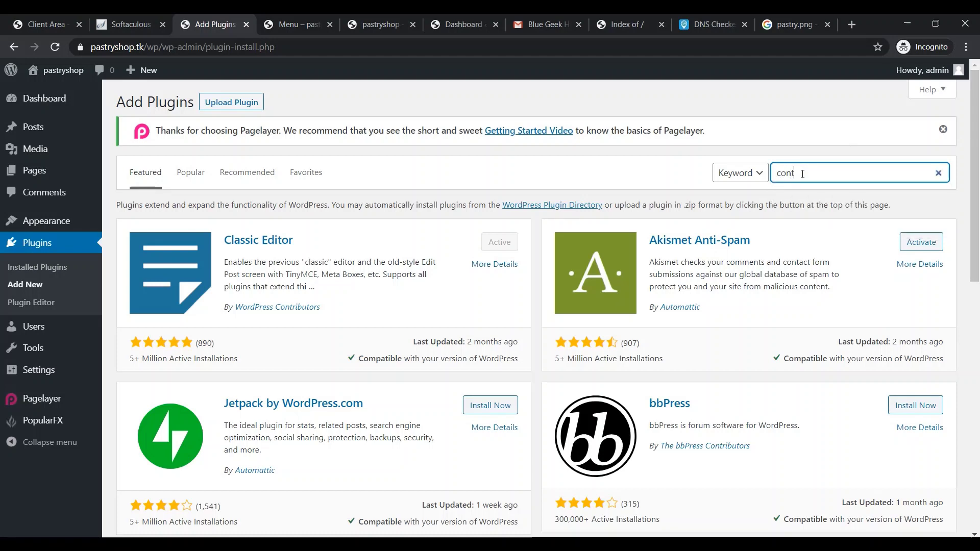
type("act us")
scroll(869, 90, "down", 1)
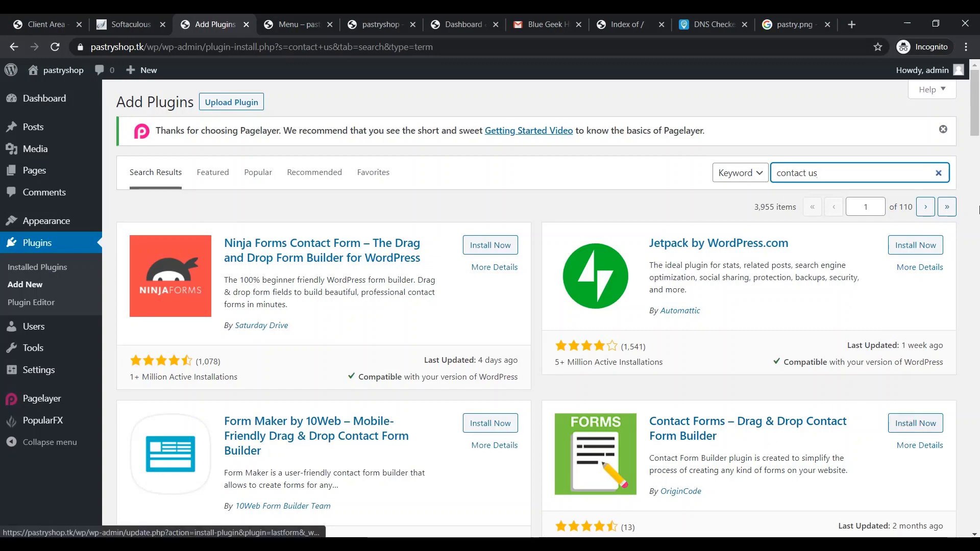
scroll(975, 170, "down", 5)
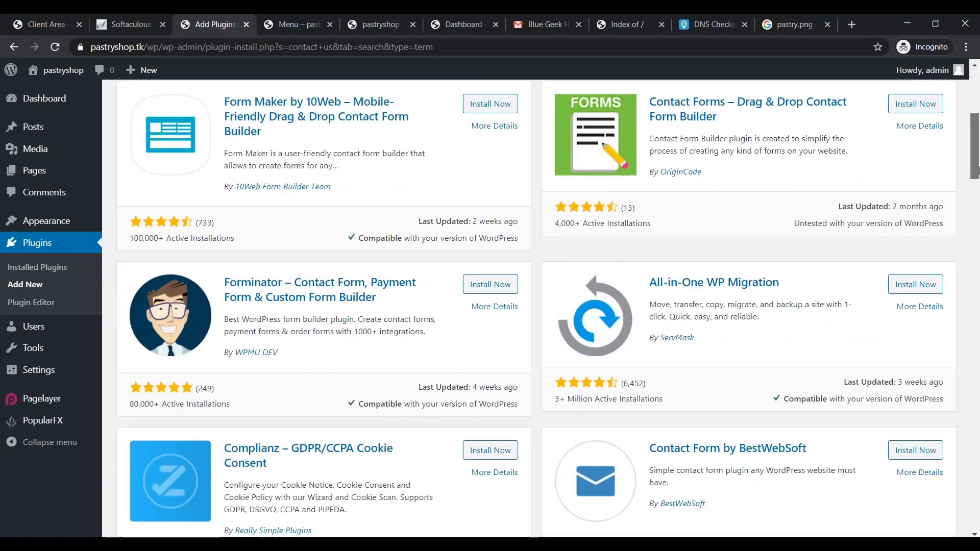
left_click_drag(975, 170, 975, 130)
left_click(753, 419)
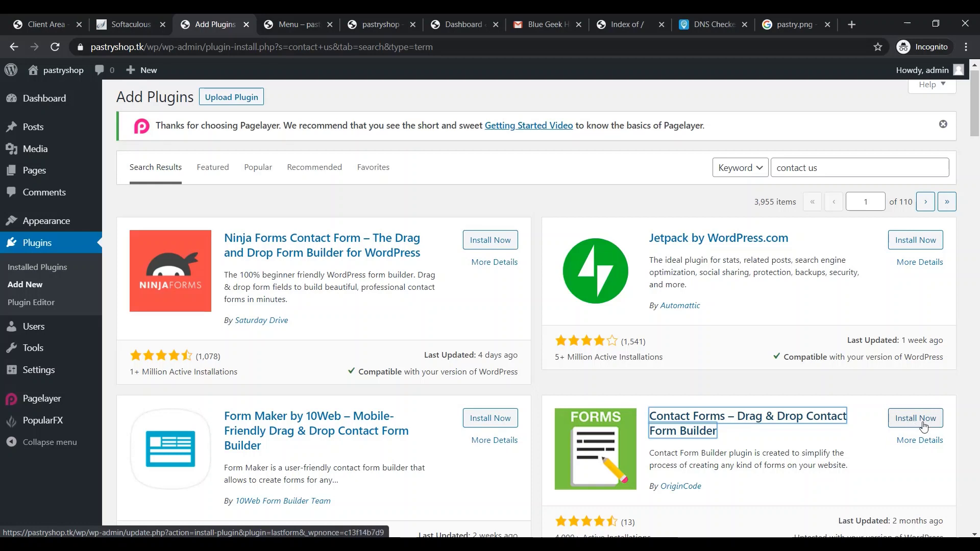
Install and activate the Contact Forms builder plugin, then deactivate it in Installed Plugins
left_click(913, 421)
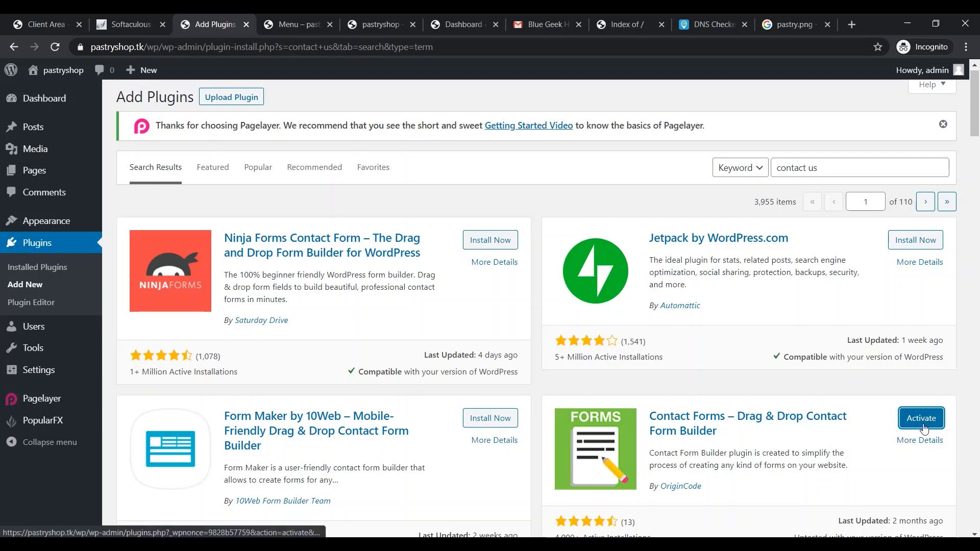
left_click(923, 425)
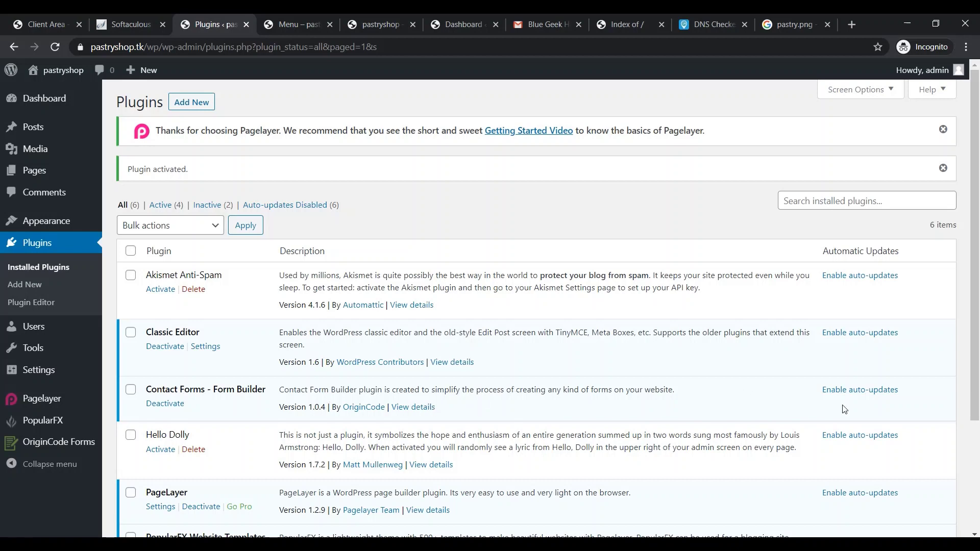
left_click(131, 390)
left_click(175, 408)
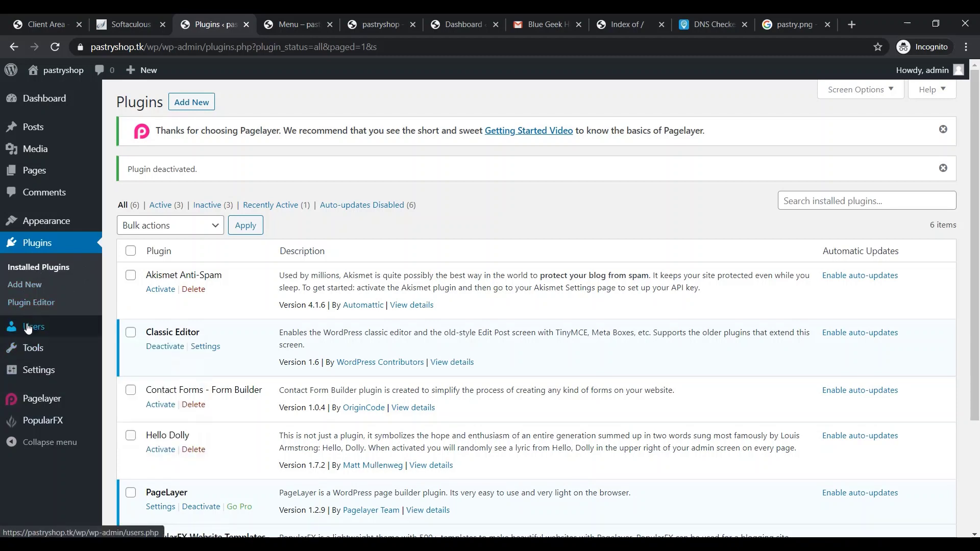
mouse_move(46, 327)
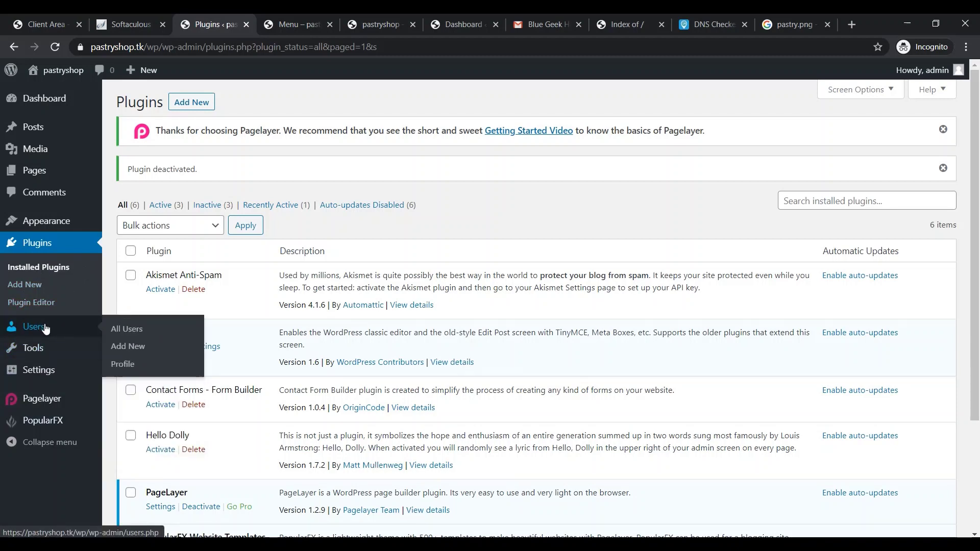
Start a new user on the Users > Add New form, entering a username
left_click(130, 331)
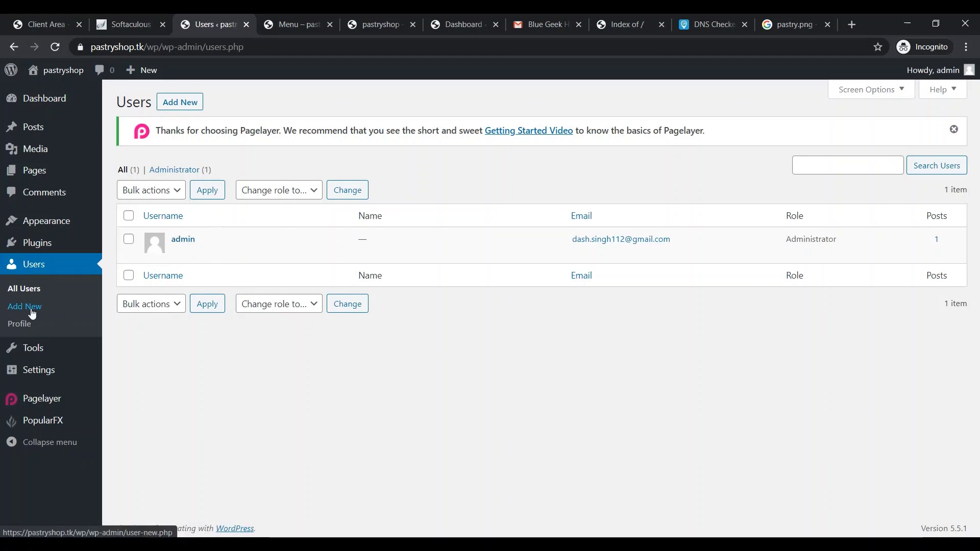
left_click(30, 309)
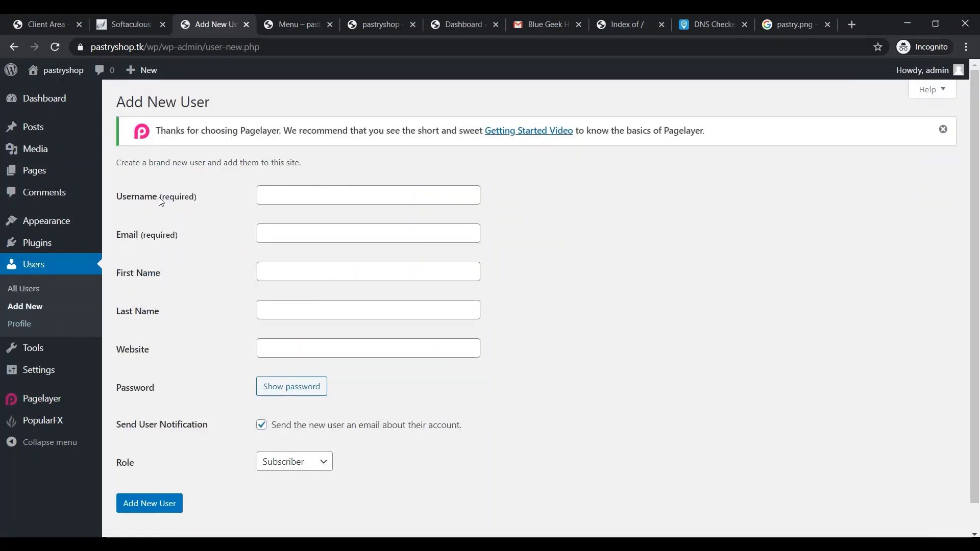
left_click(377, 204)
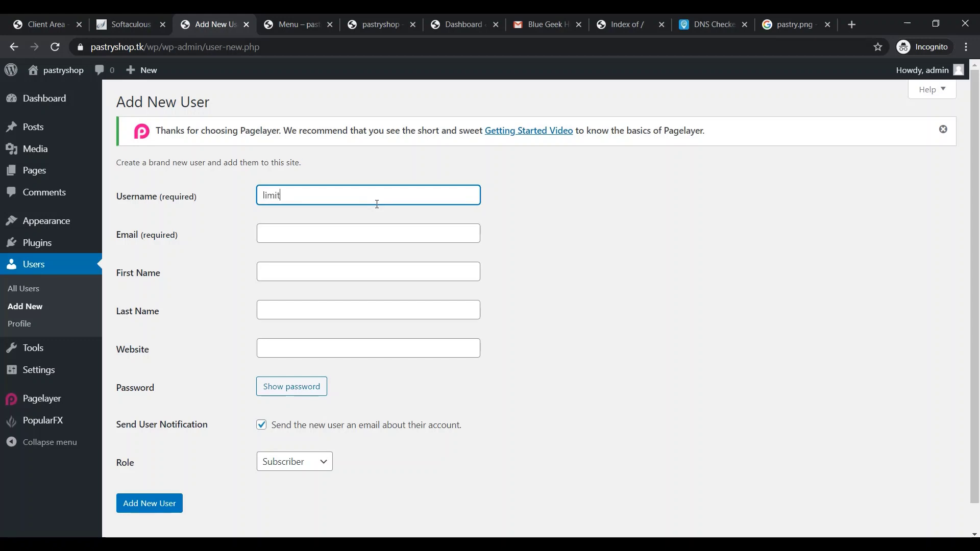
left_click(276, 239)
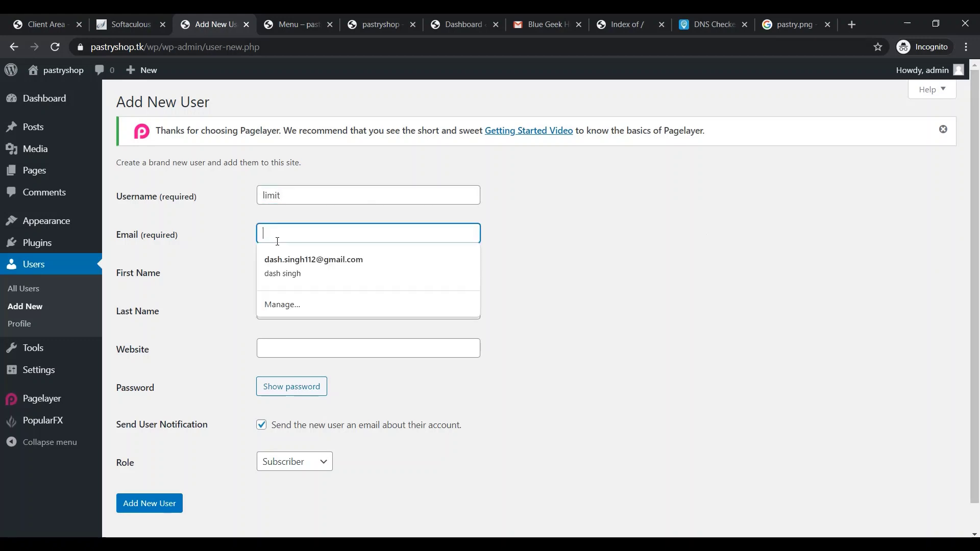
scroll(872, 344, "down", 2)
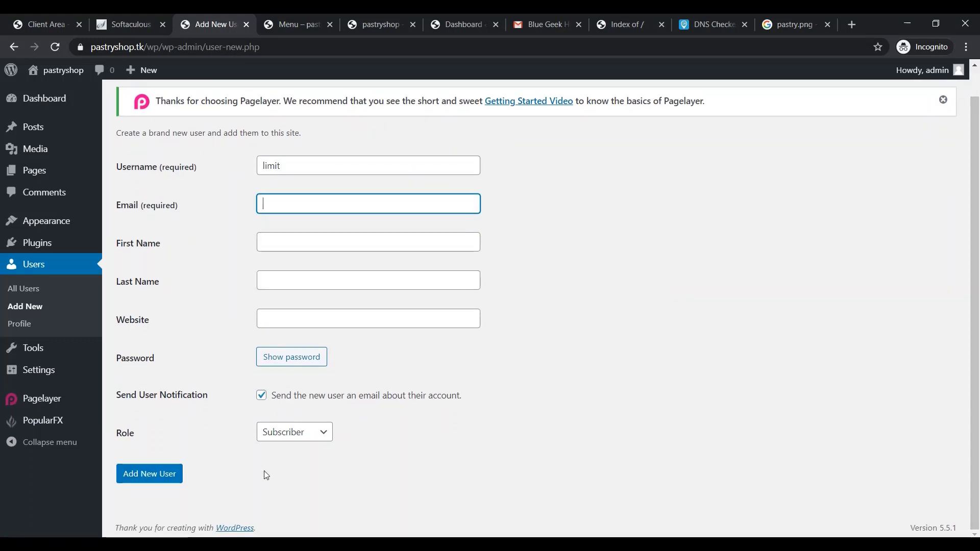
Choose Author as the new user's role, leaving the form unsubmitted
left_click(304, 432)
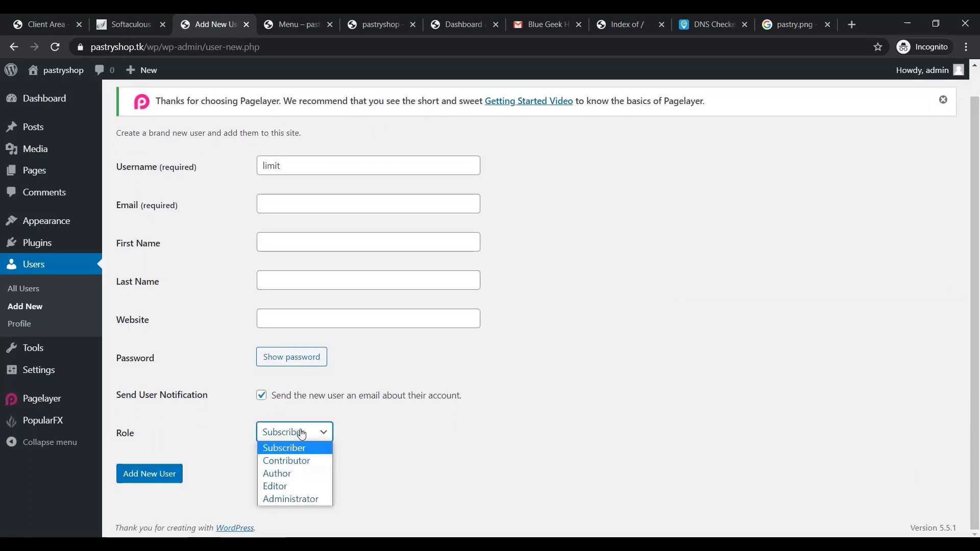
left_click(301, 470)
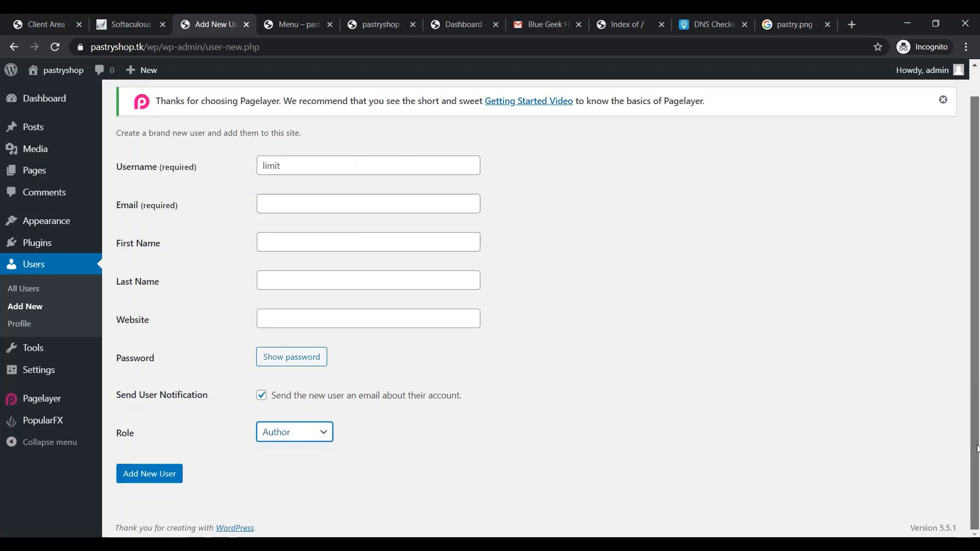
left_click(313, 432)
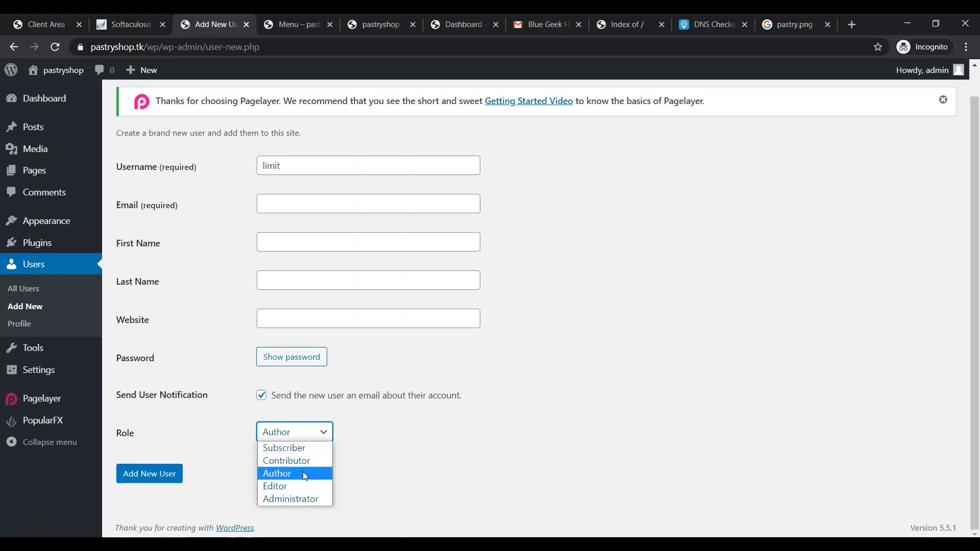
left_click(399, 395)
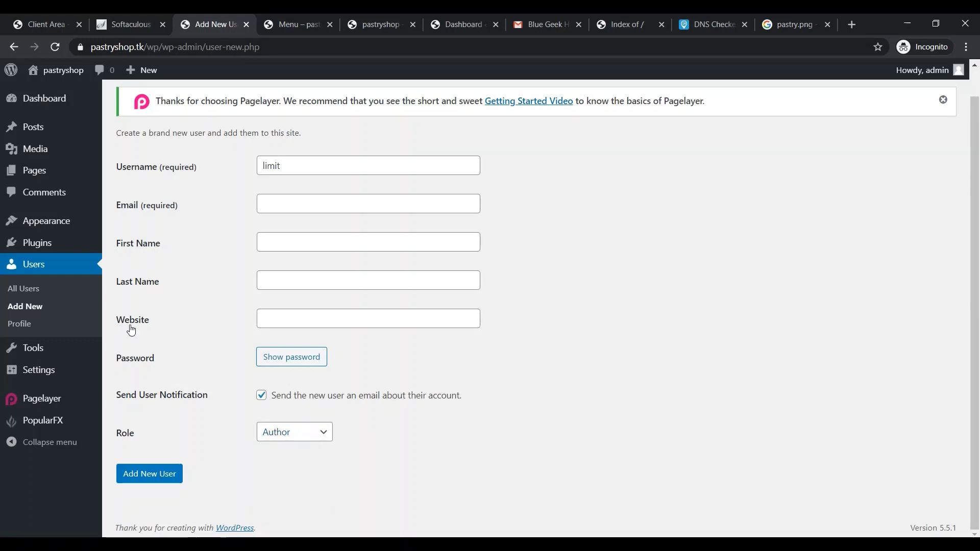
left_click(24, 329)
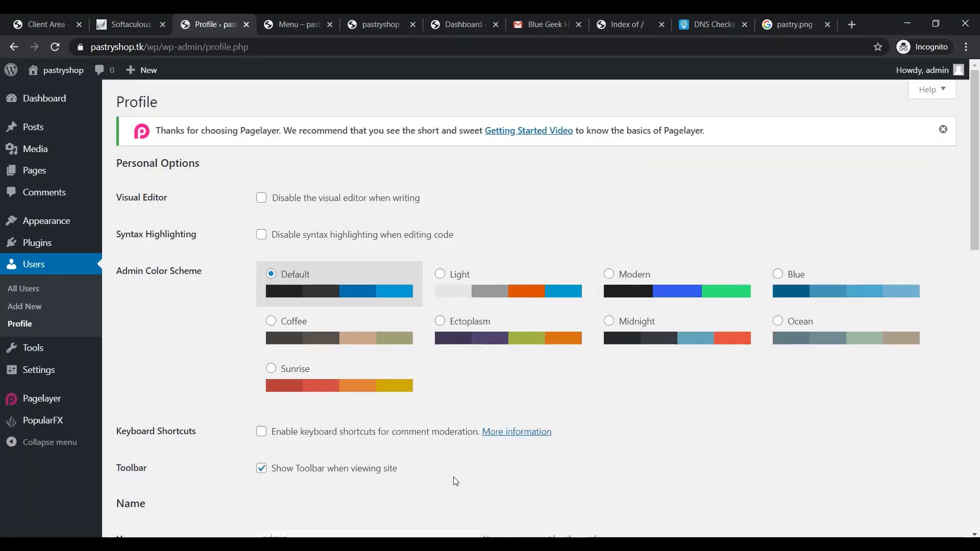
Scroll through the admin Profile settings, then view Tools > Available Tools with the Categories and Tags Converter
scroll(978, 291, "down", 9)
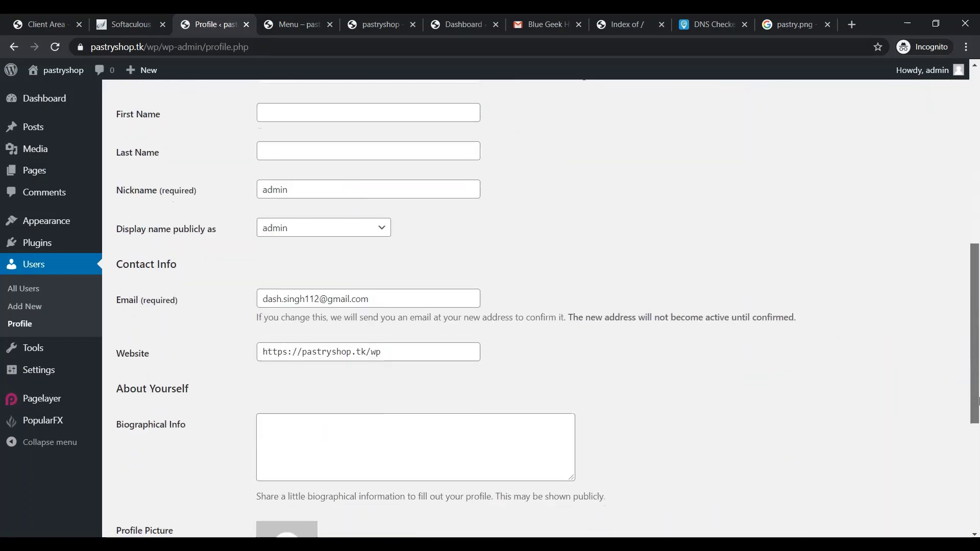
scroll(979, 401, "down", 5)
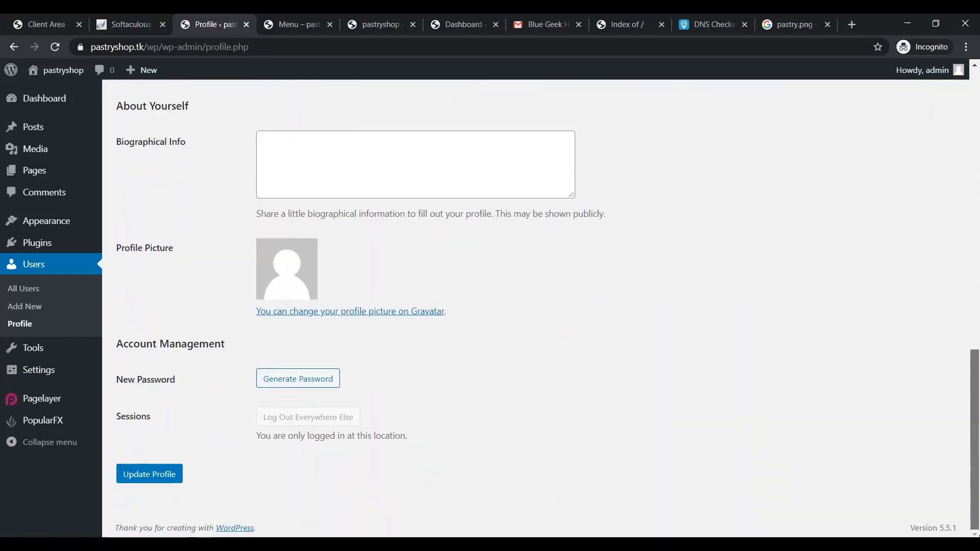
scroll(963, 344, "up", 8)
scroll(963, 344, "up", 4)
mouse_move(46, 350)
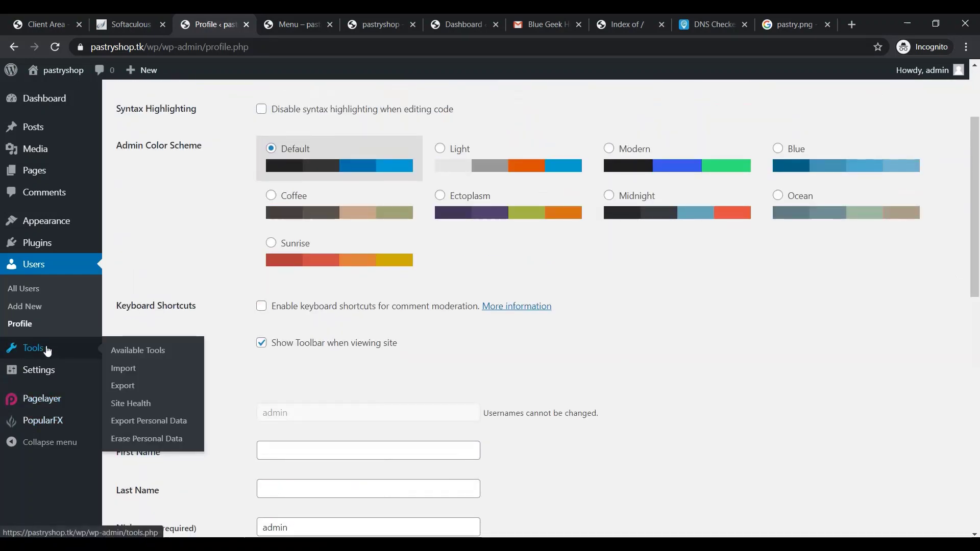
left_click(149, 355)
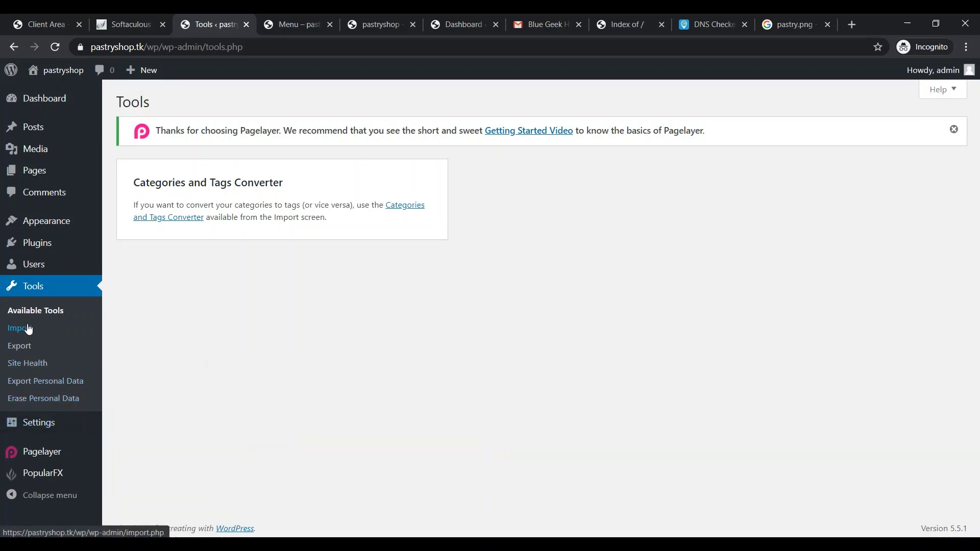
double_click(126, 529)
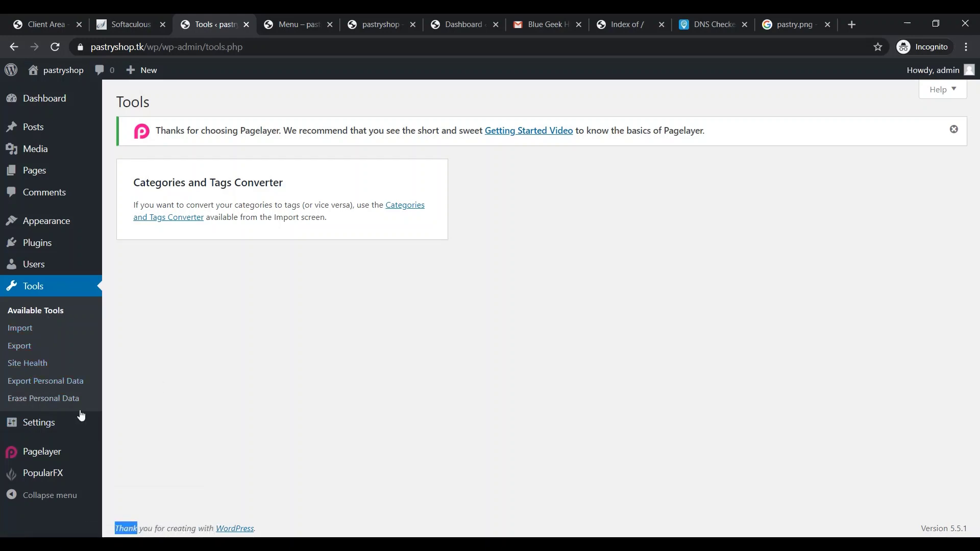
left_click(32, 423)
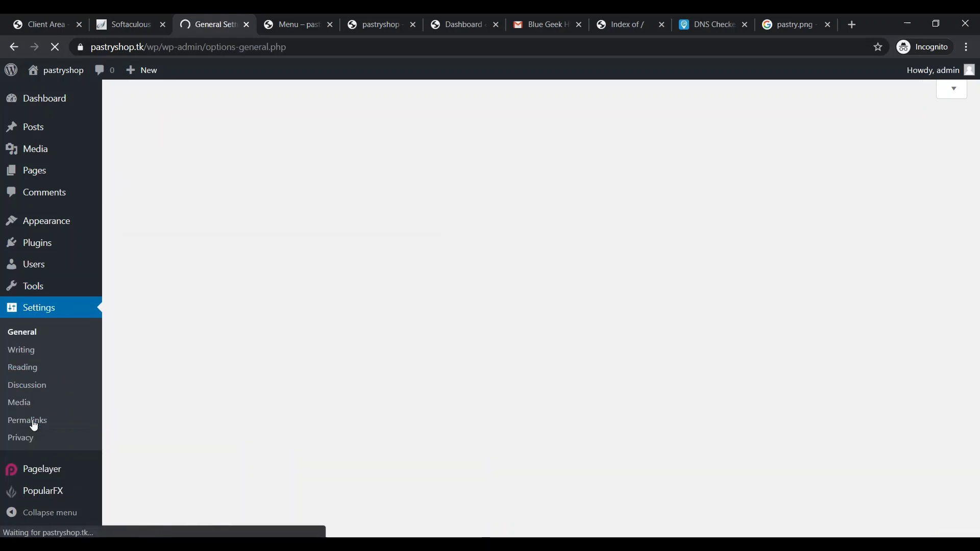
Scroll through Settings > General, then go back to Dashboard > Home
scroll(355, 450, "down", 1)
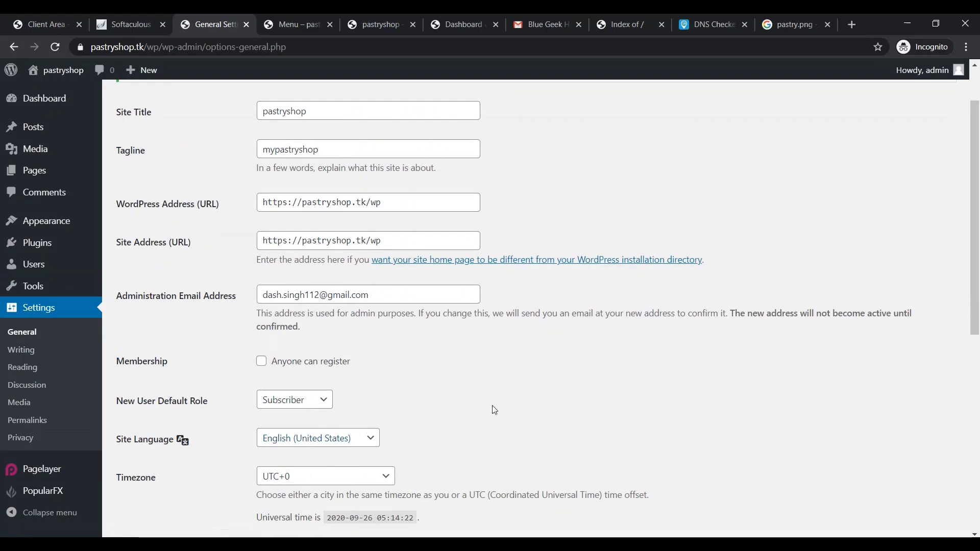
scroll(505, 409, "up", 1)
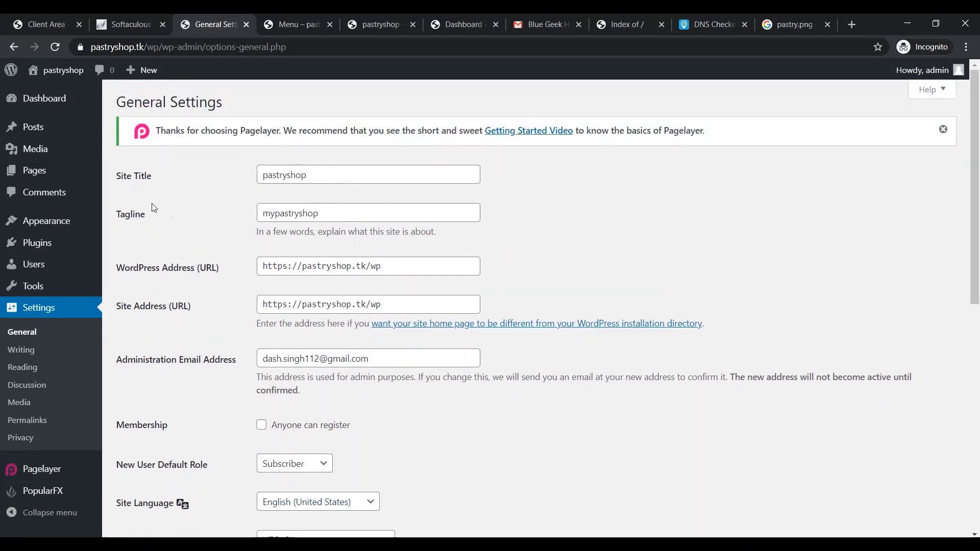
scroll(510, 406, "down", 7)
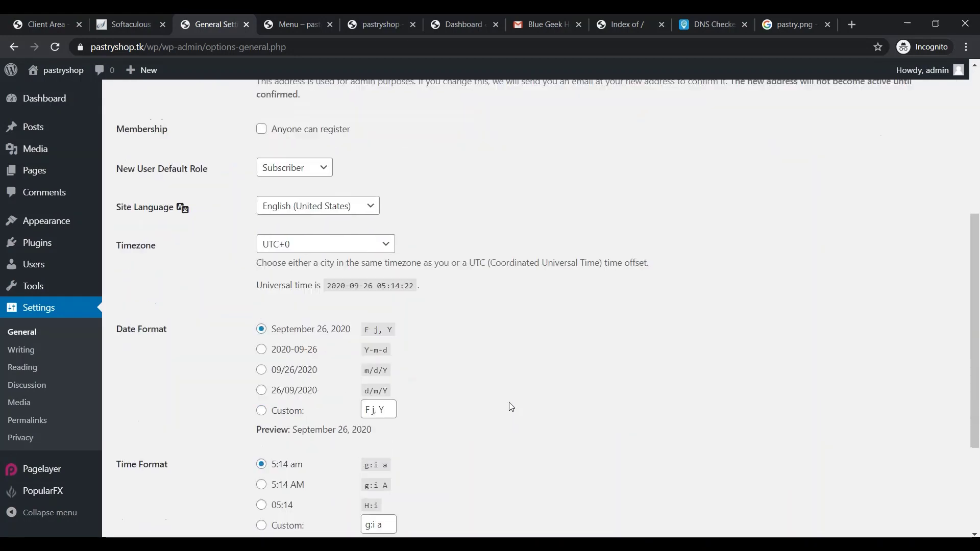
scroll(516, 418, "down", 2)
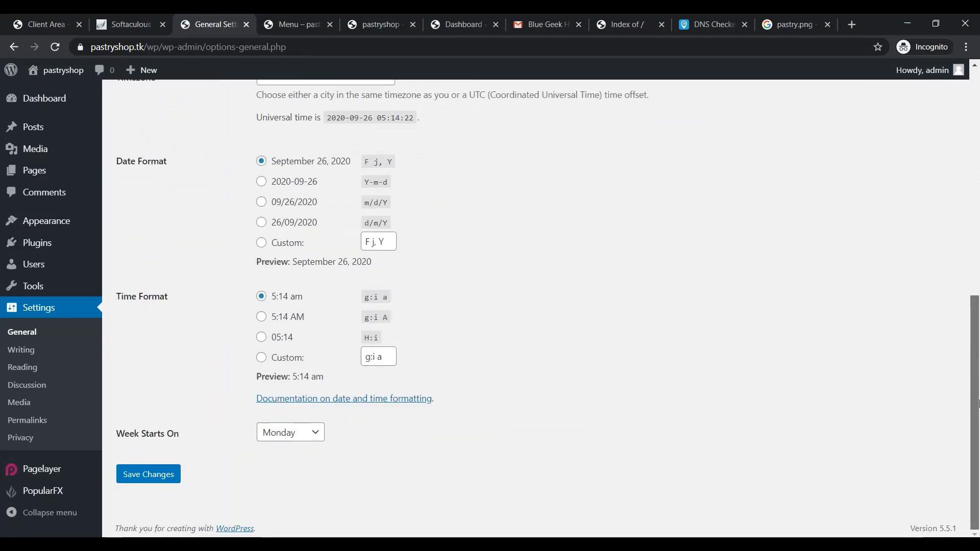
left_click_drag(975, 347, 977, 112)
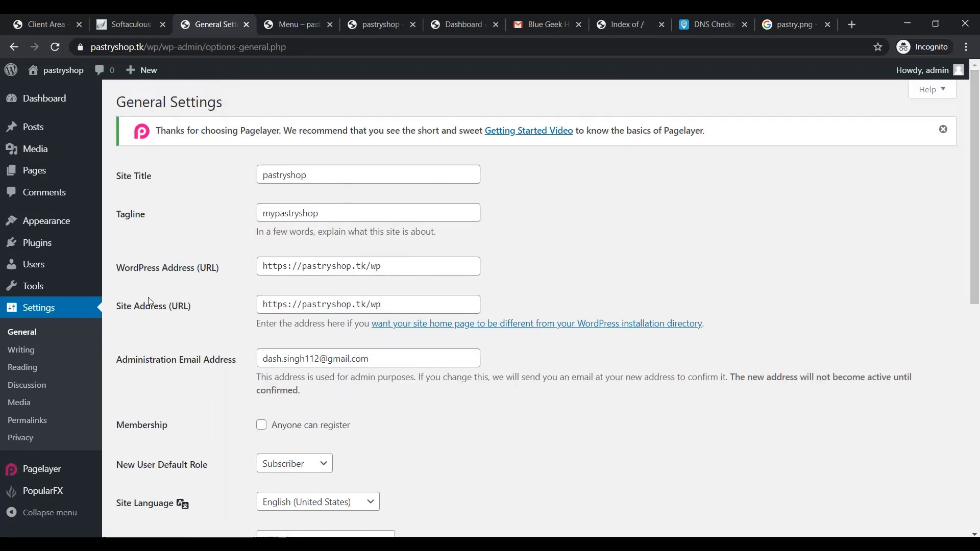
mouse_move(81, 495)
scroll(81, 494, "down", 7)
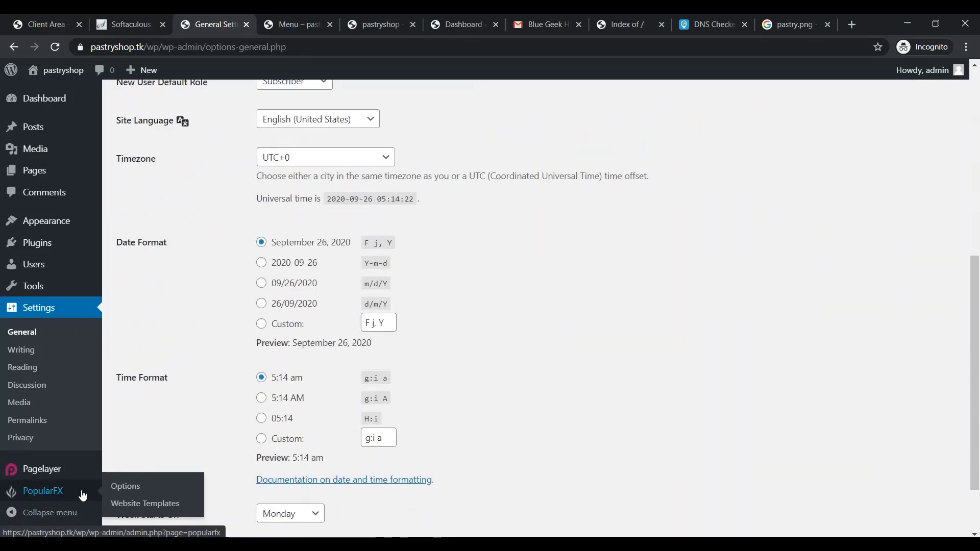
scroll(115, 450, "up", 8)
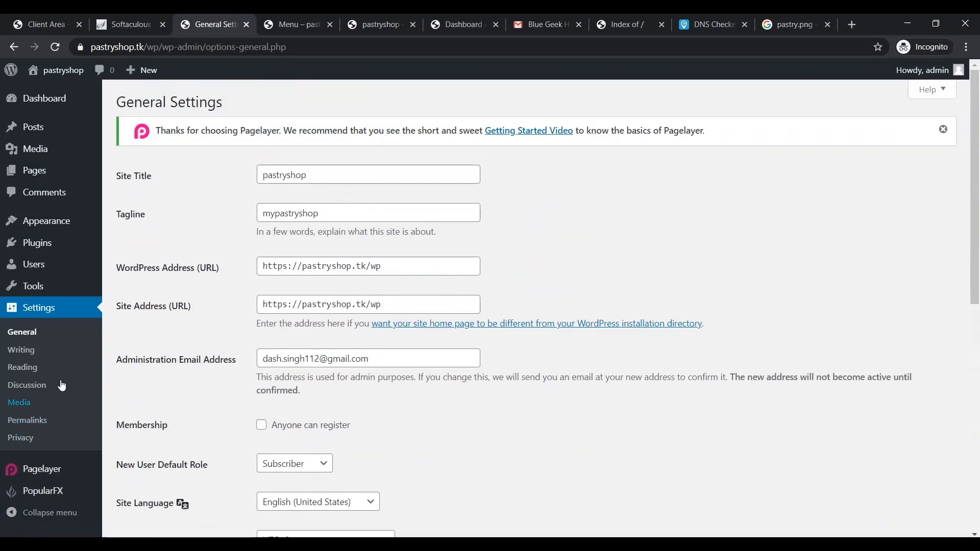
mouse_move(67, 105)
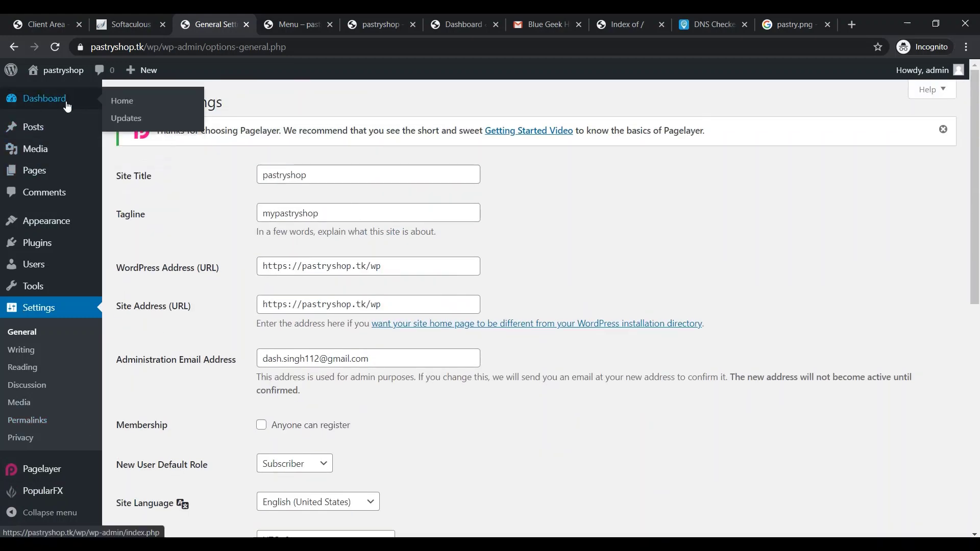
left_click(128, 108)
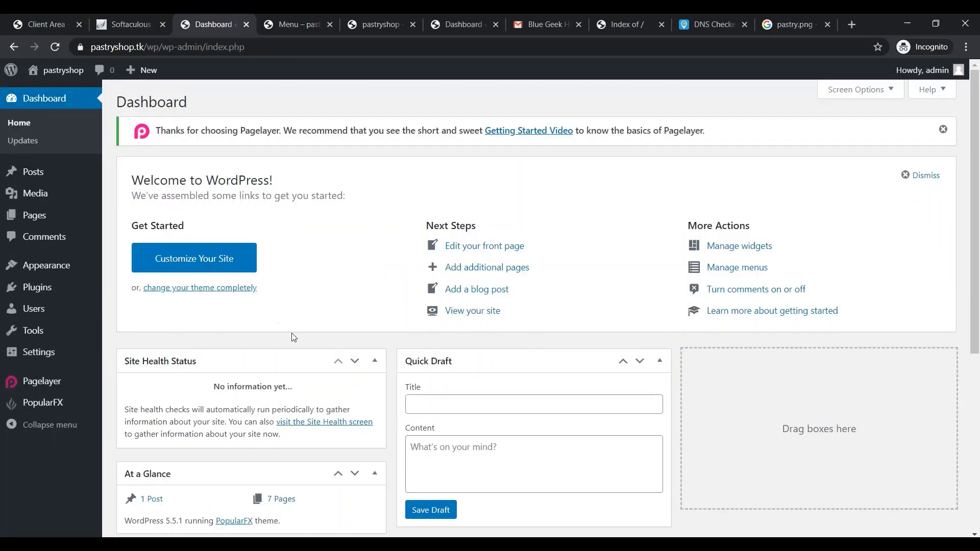
left_click(217, 266)
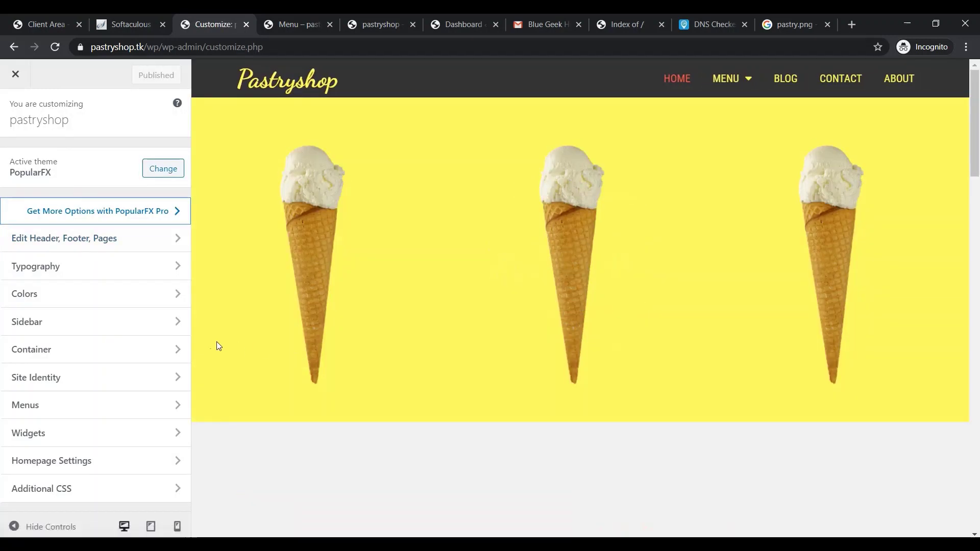
scroll(599, 389, "down", 5)
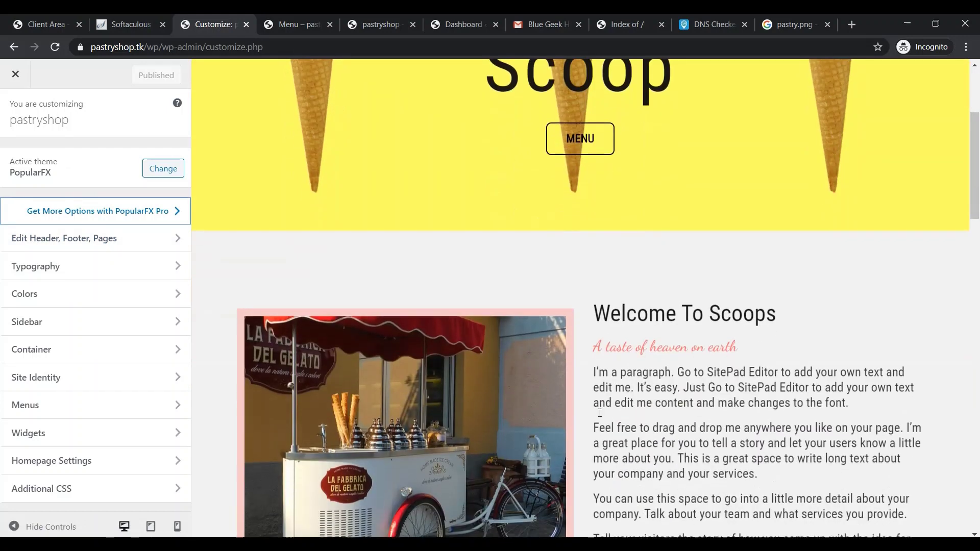
triple_click(649, 305)
scroll(659, 327, "down", 1)
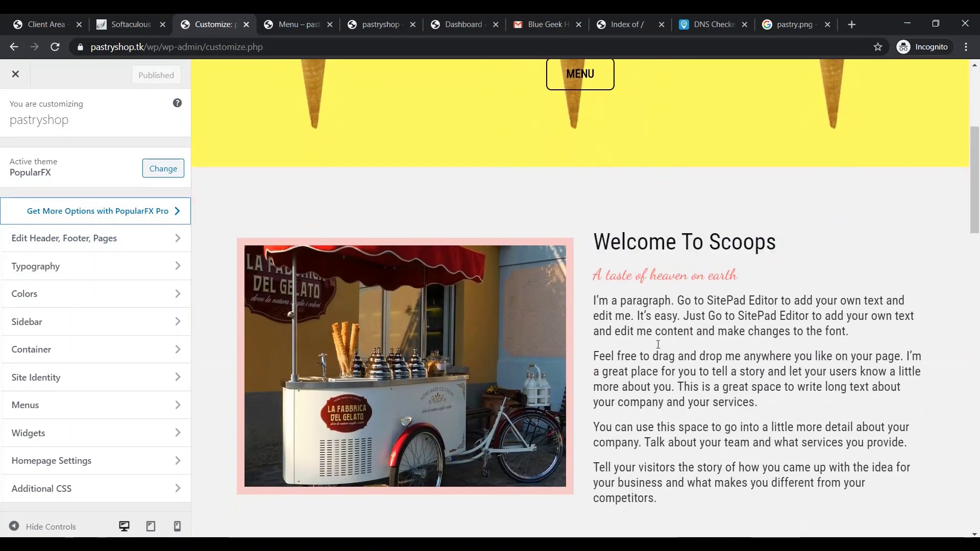
double_click(662, 356)
left_click(647, 356)
scroll(646, 357, "down", 2)
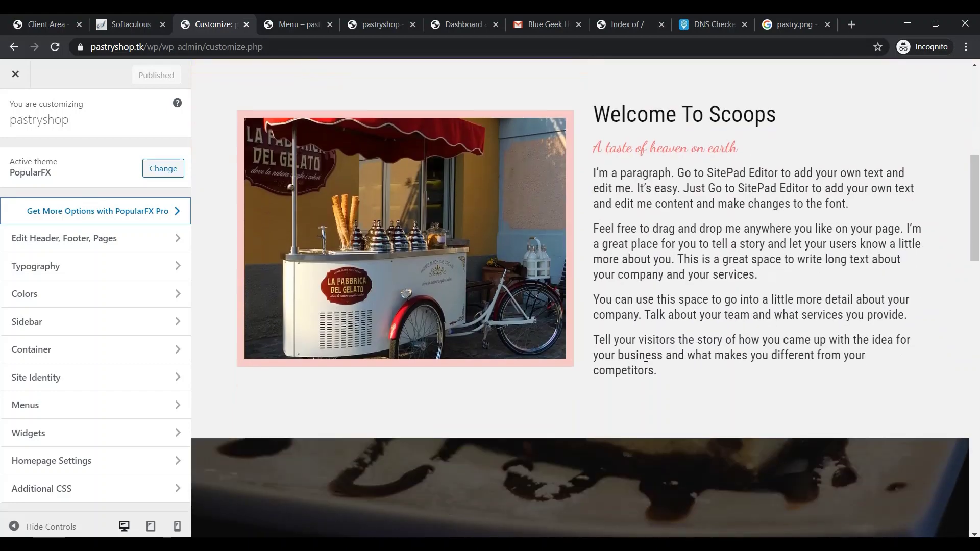
left_click(182, 238)
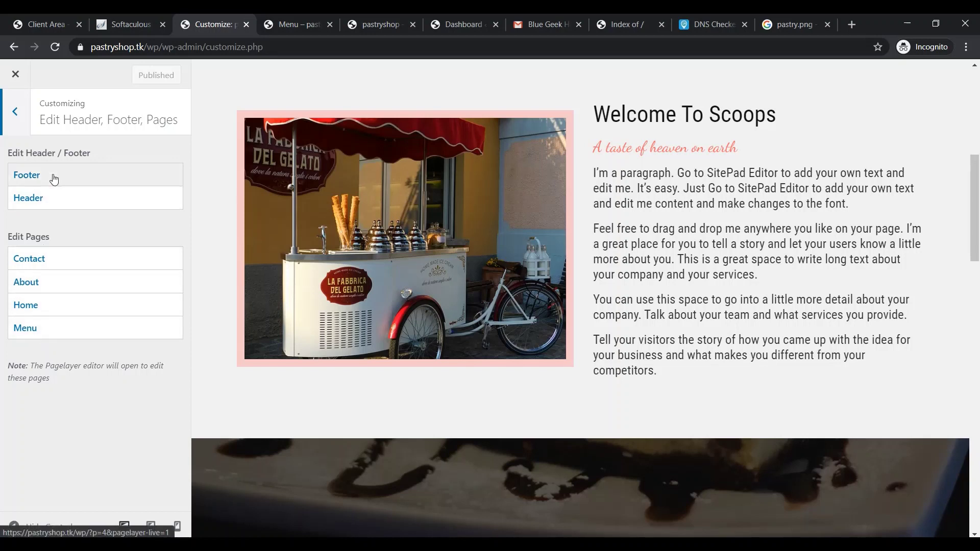
left_click(16, 115)
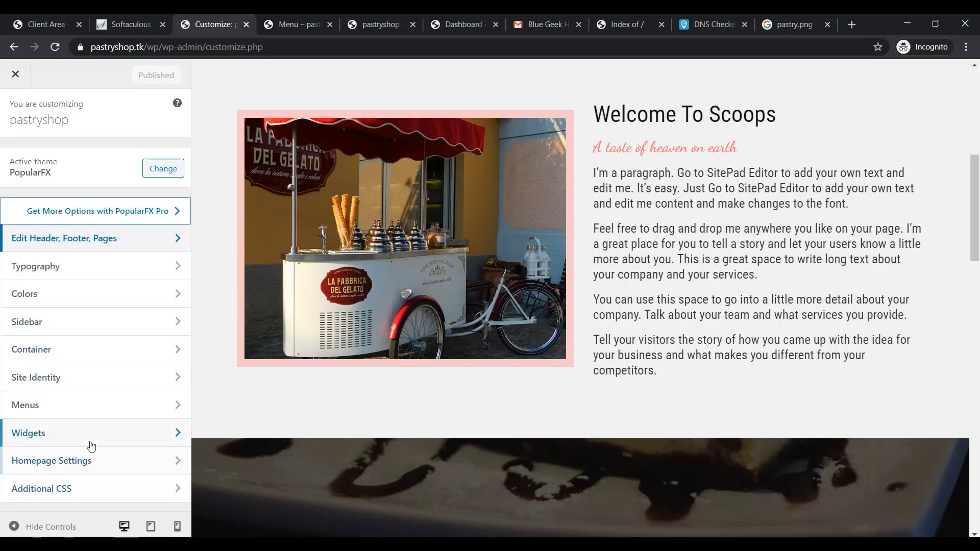
left_click(167, 462)
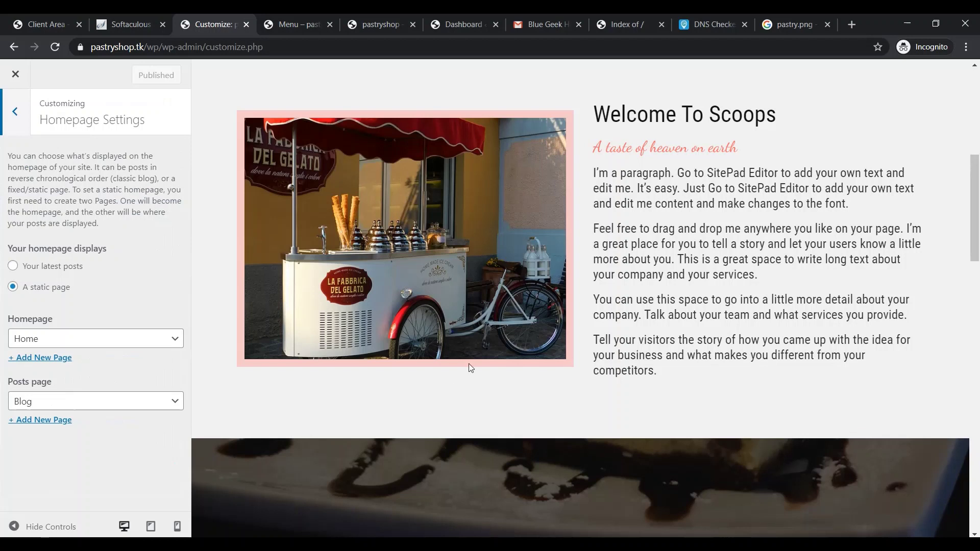
left_click(68, 343)
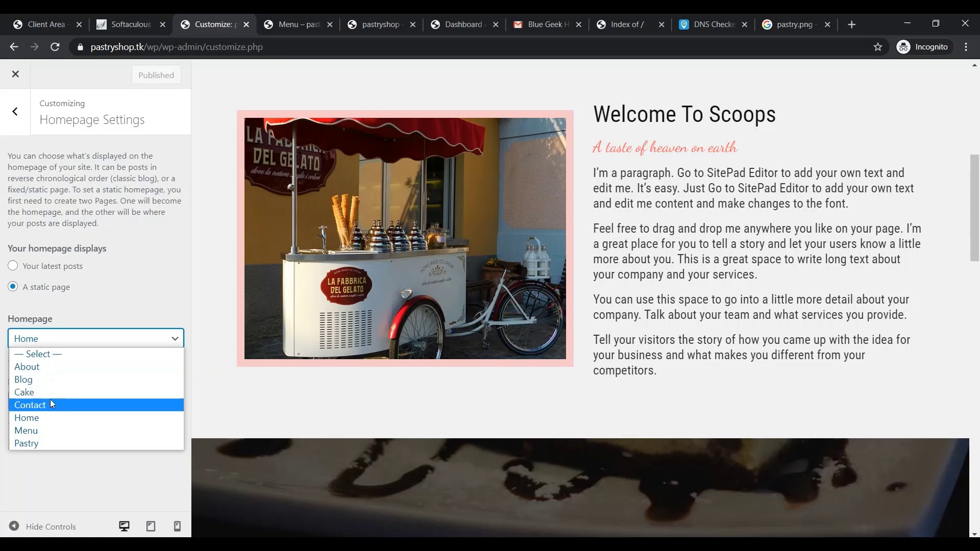
left_click(41, 417)
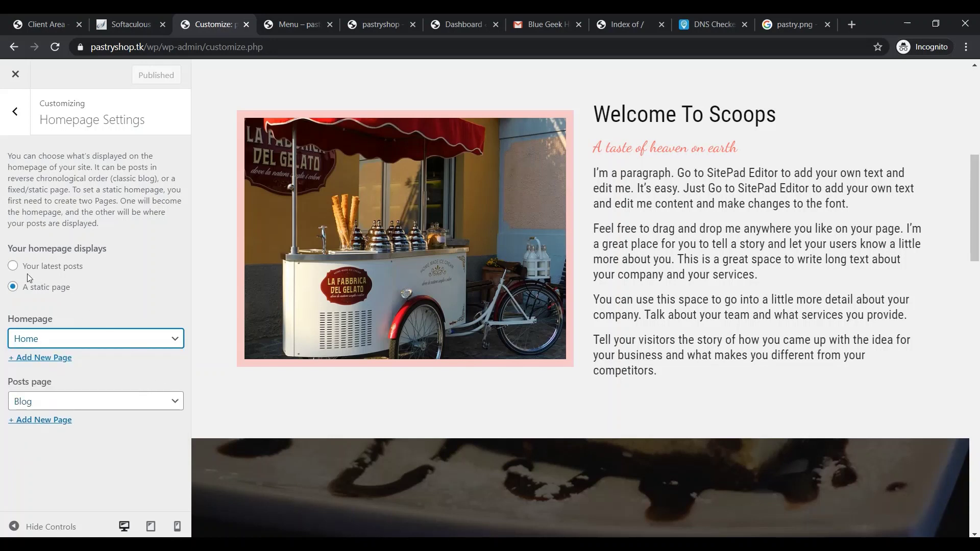
left_click(15, 77)
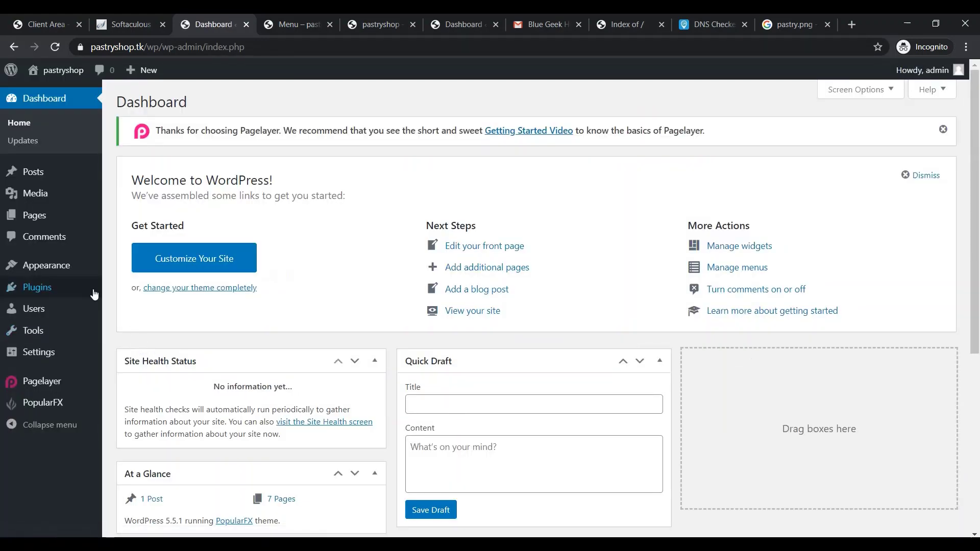
Look at Appearance > Themes and Widgets, then return to Dashboard Home and view the pastryshop front page
left_click(77, 268)
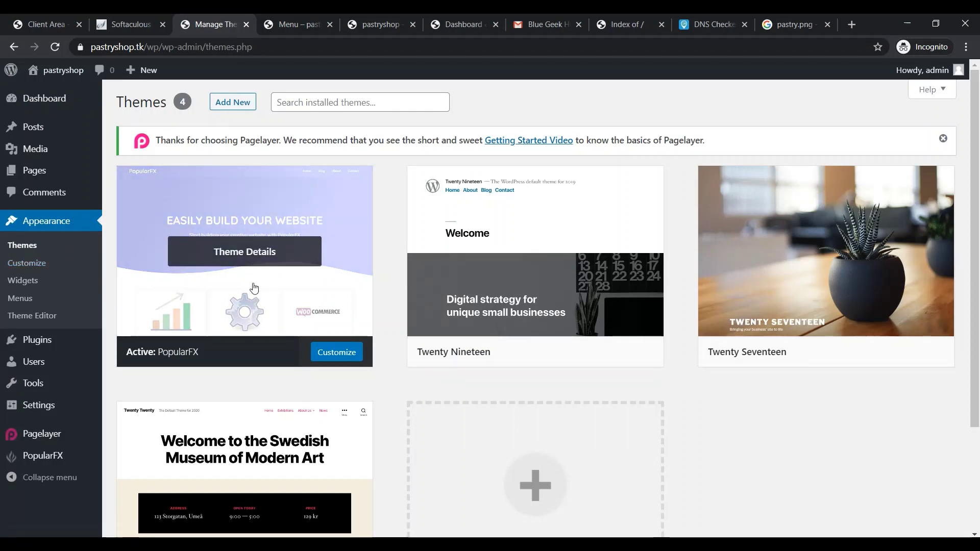
left_click(30, 279)
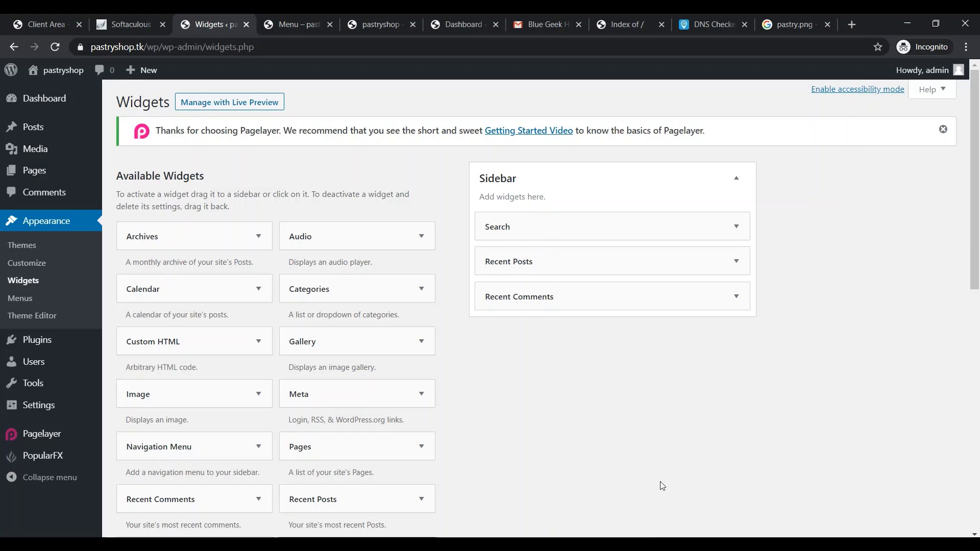
mouse_move(39, 343)
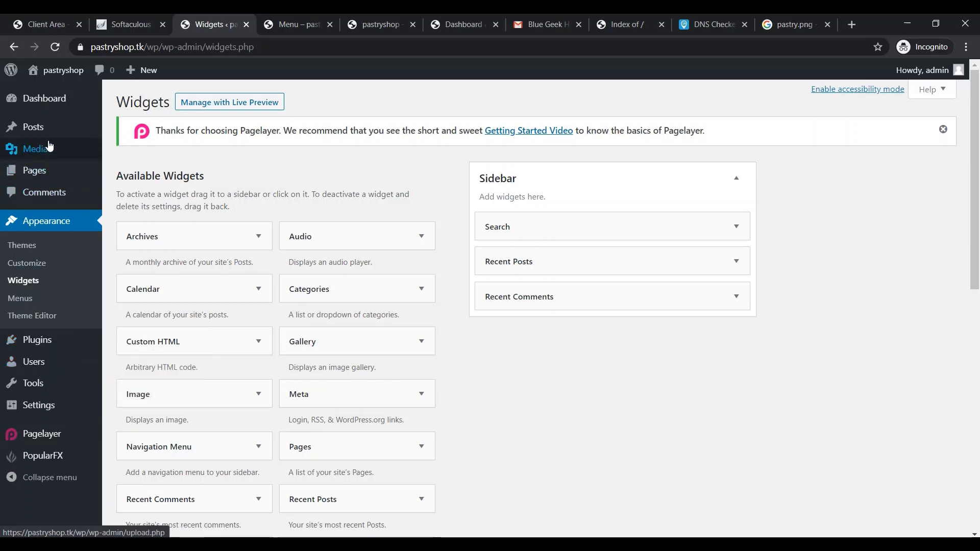
mouse_move(46, 132)
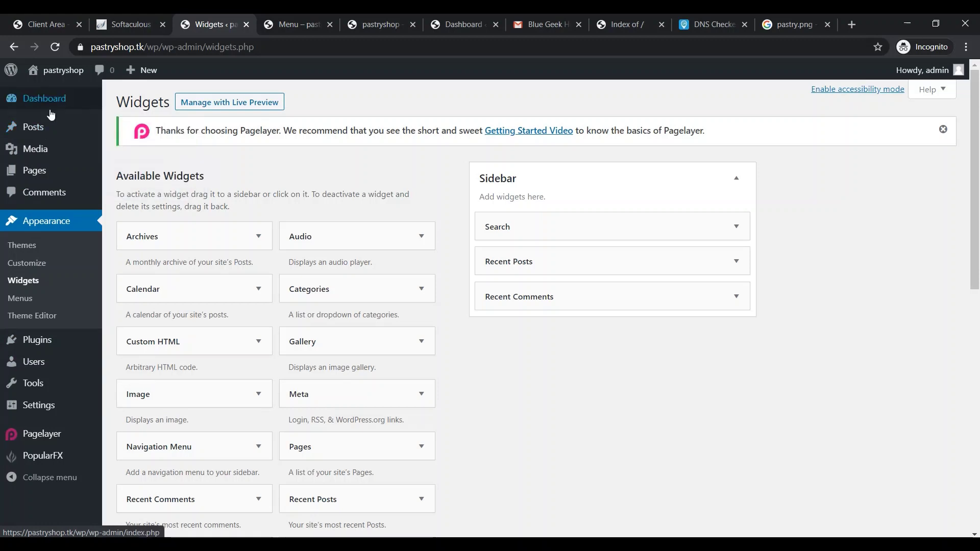
mouse_move(61, 100)
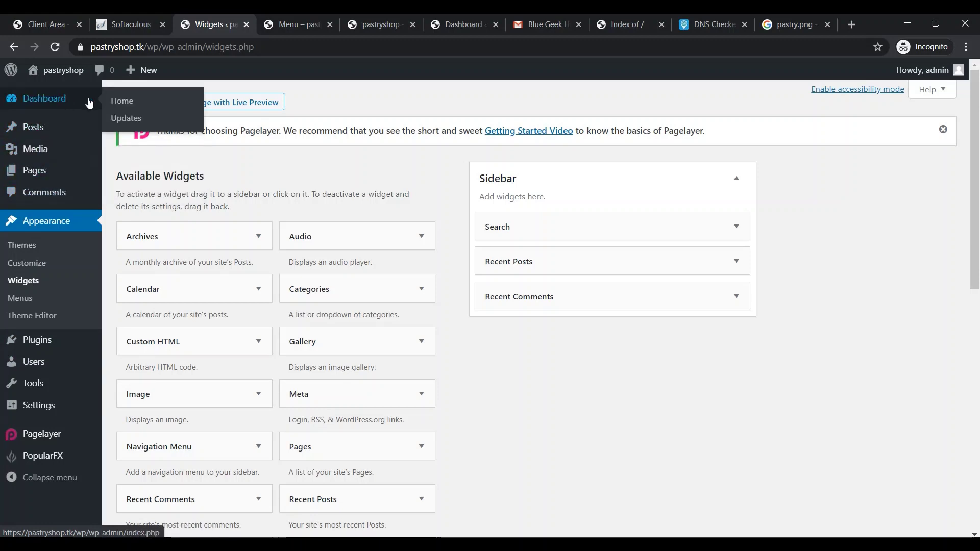
left_click(129, 108)
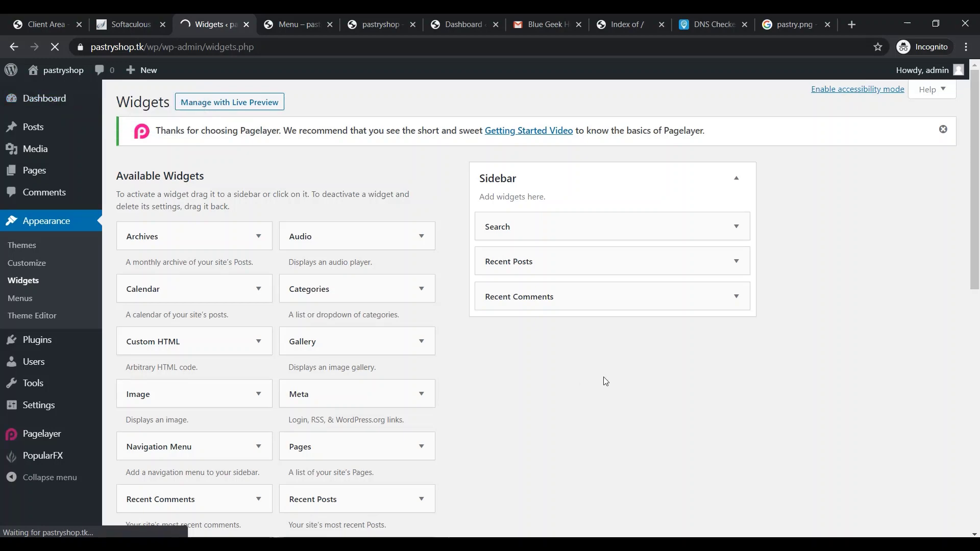
scroll(610, 432, "down", 3)
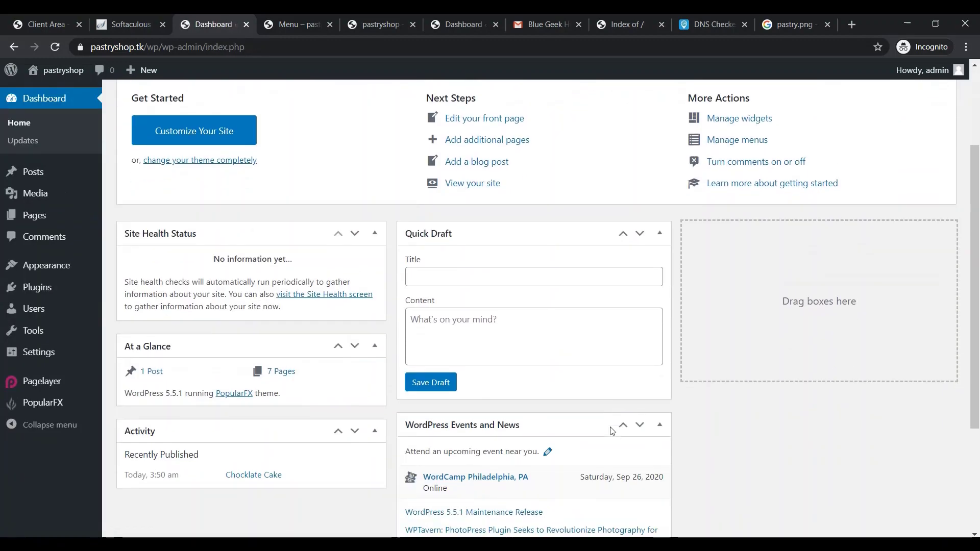
scroll(613, 432, "up", 3)
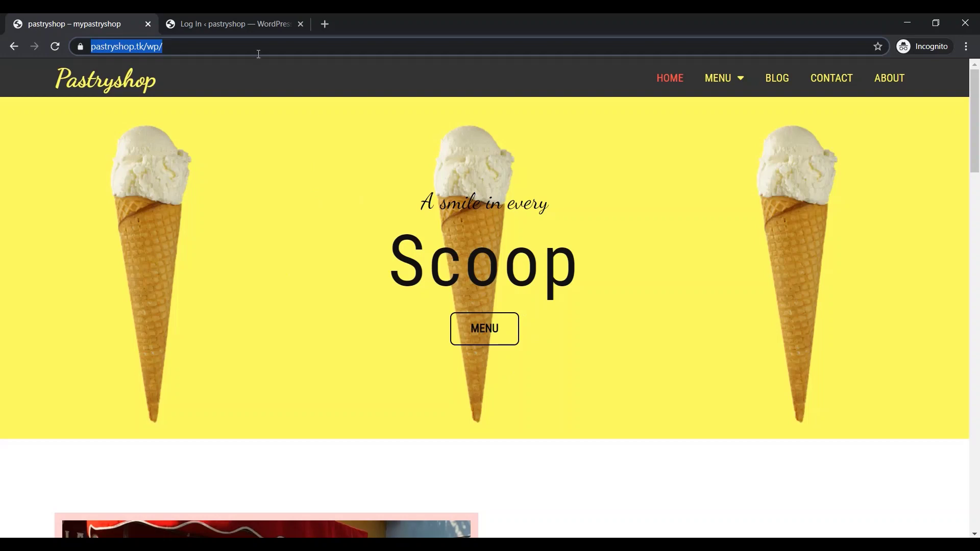
Log in to the pastryshop admin area with the admin username and password
left_click(247, 24)
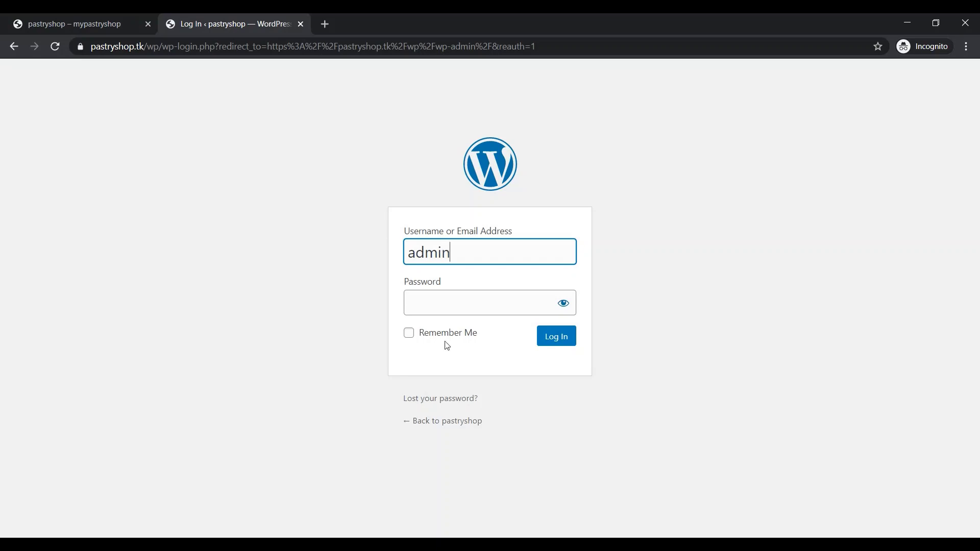
left_click(443, 307)
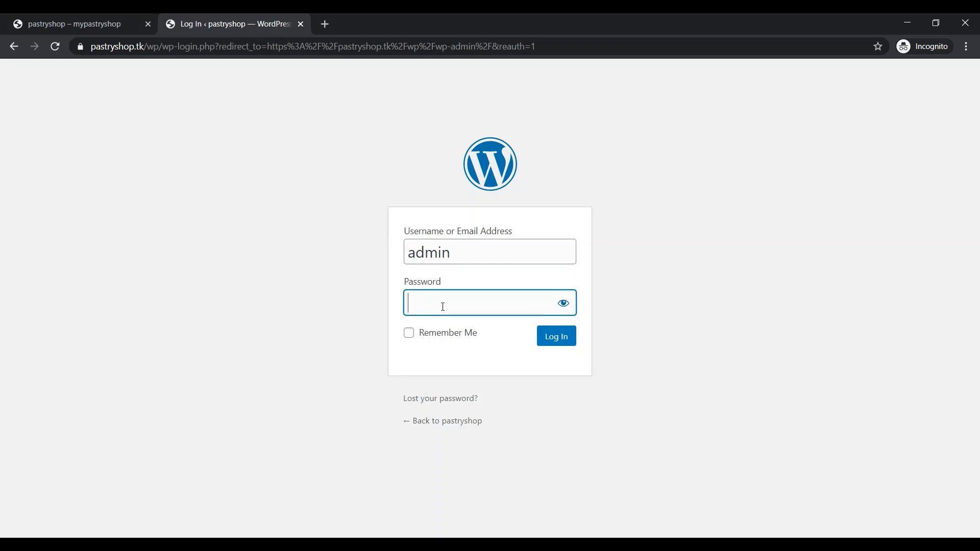
left_click(565, 341)
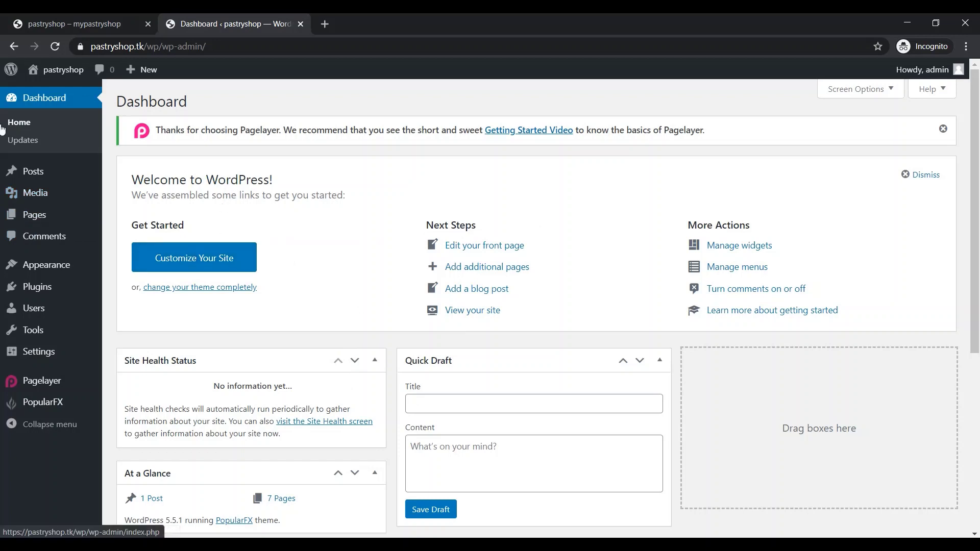
Reload the Dashboard, open the Customizer, and bring up the theme browser from Active theme PopularFX
left_click(37, 129)
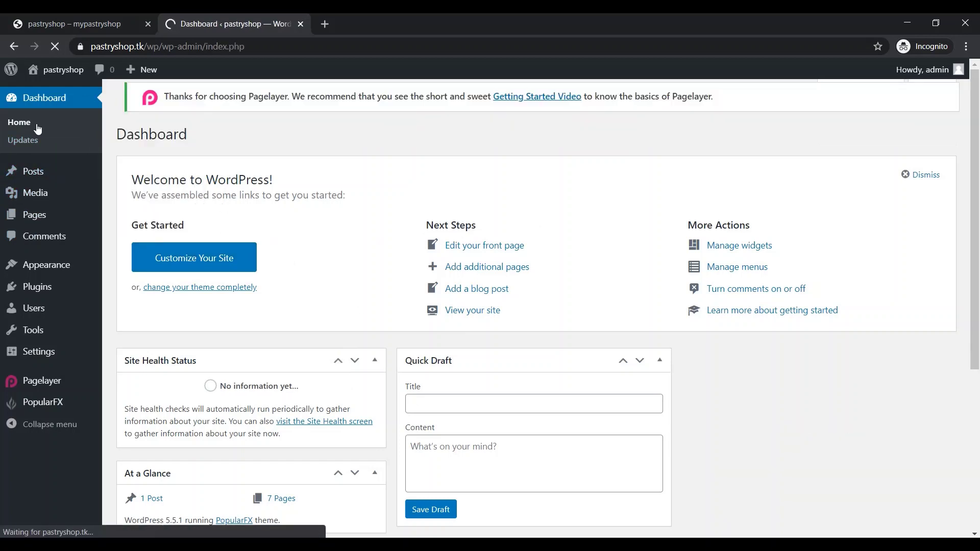
left_click(172, 256)
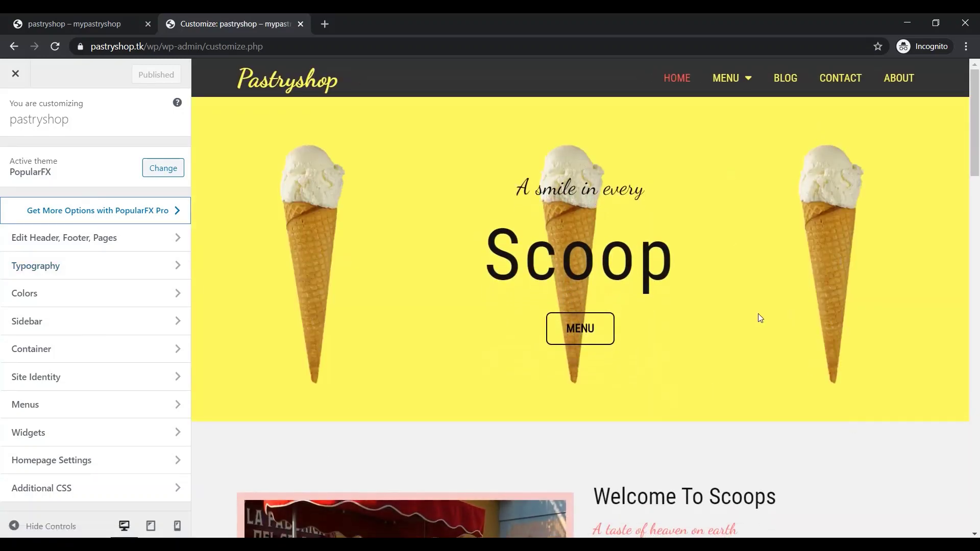
scroll(761, 317, "down", 10)
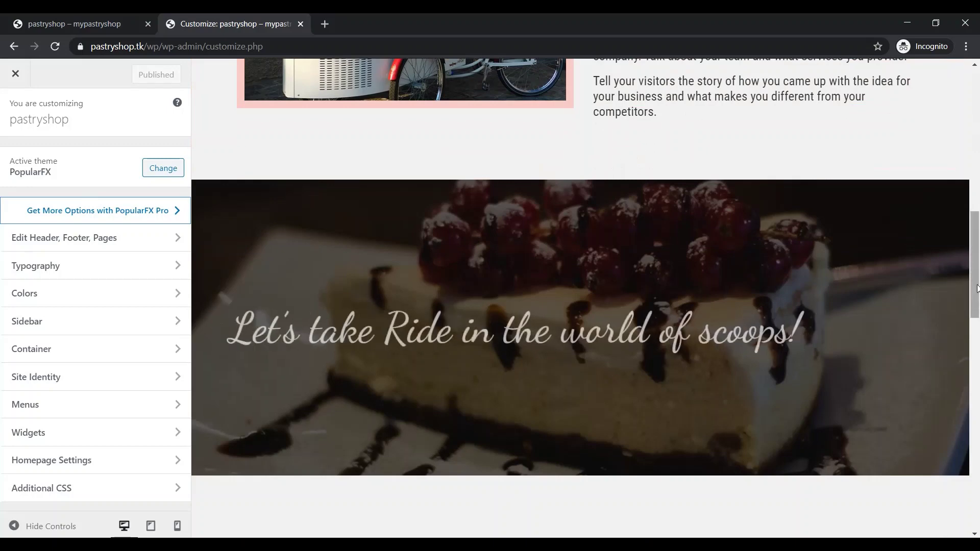
scroll(977, 181, "up", 9)
scroll(977, 182, "up", 1)
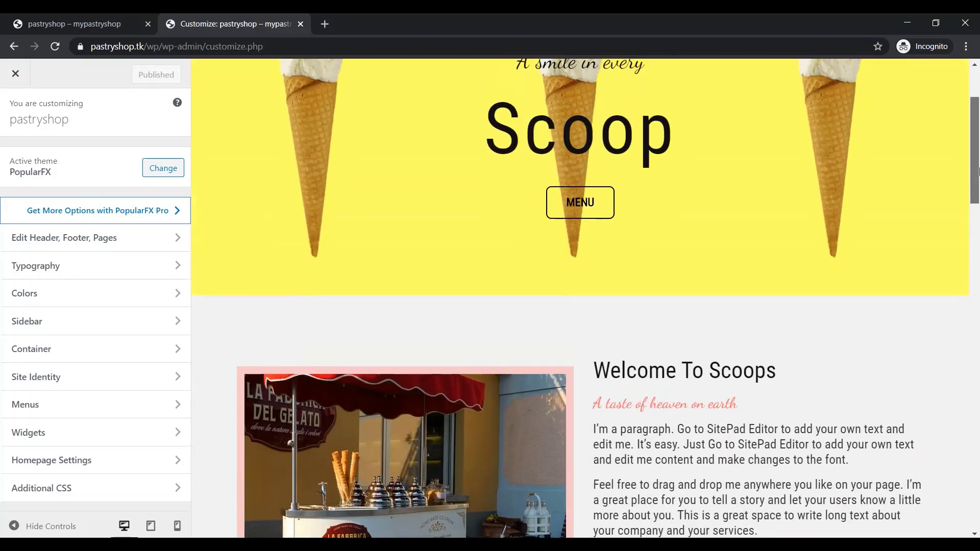
scroll(961, 149, "up", 3)
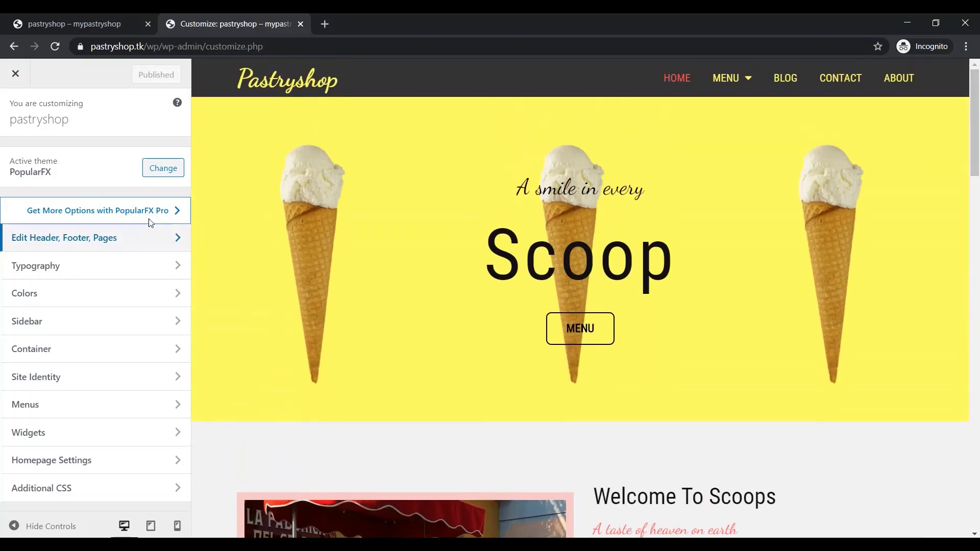
left_click(161, 168)
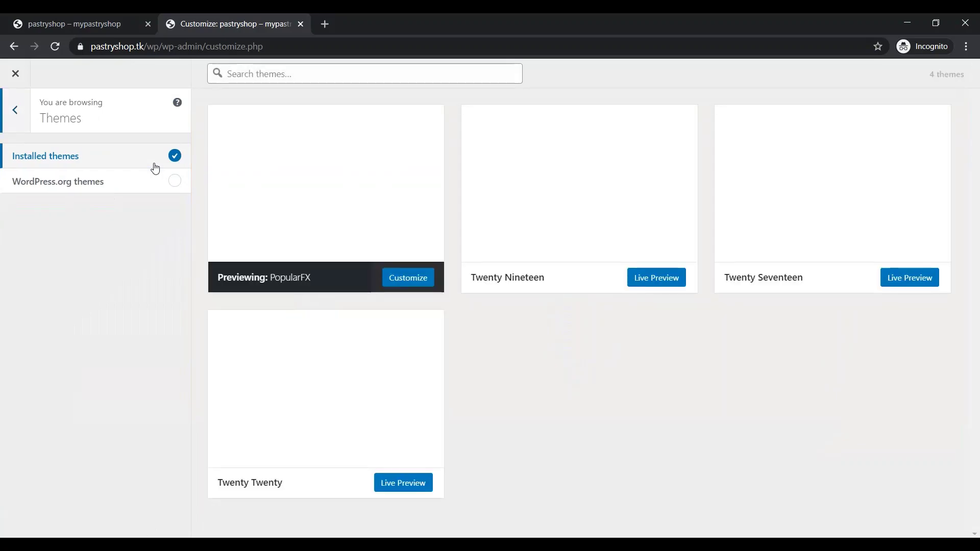
Search WordPress.org themes for 'free themes' and Install & Preview FreeNews
left_click(175, 191)
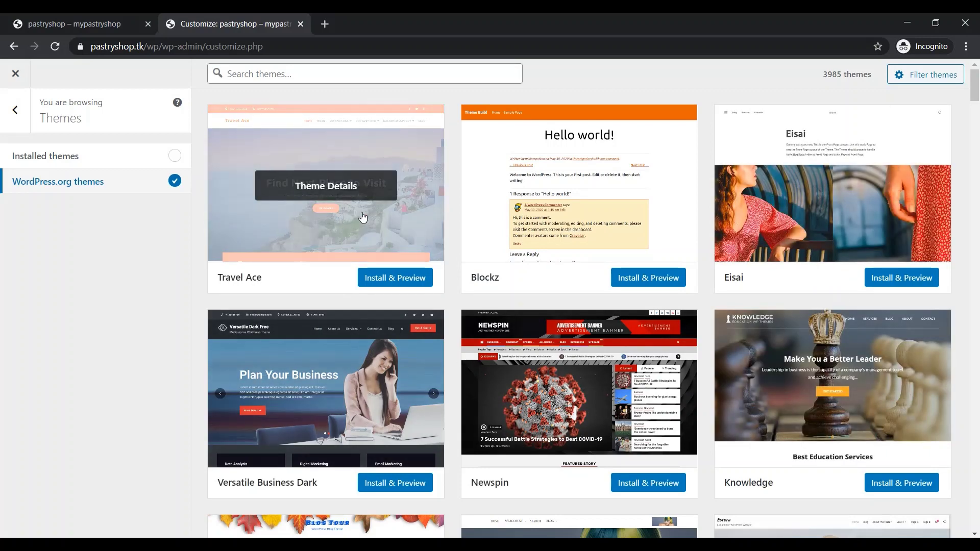
left_click(296, 67)
type("free the")
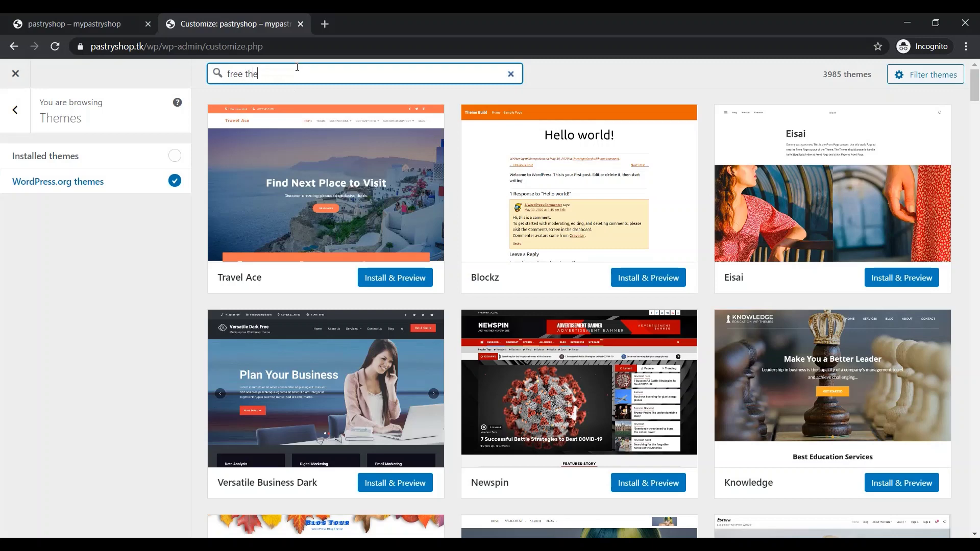
type("mes")
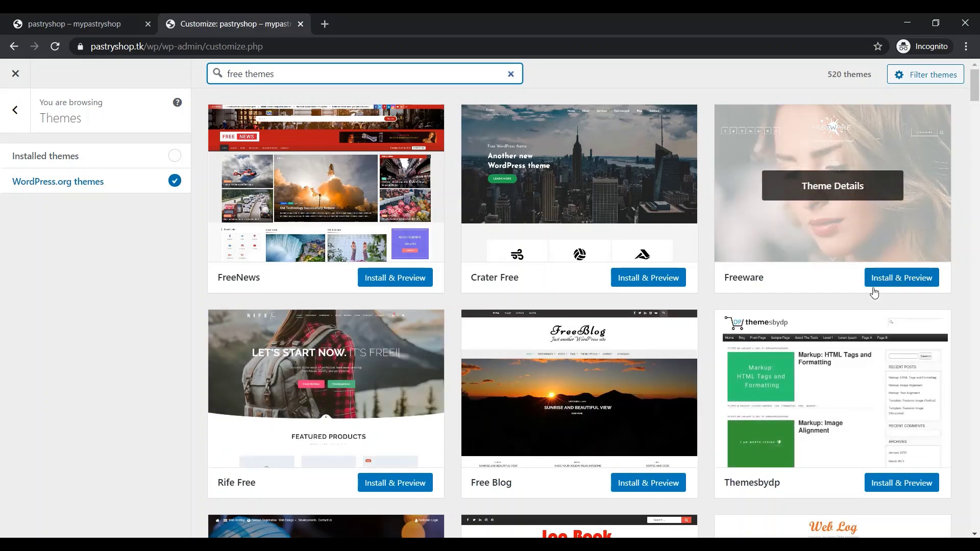
scroll(529, 366, "down", 2)
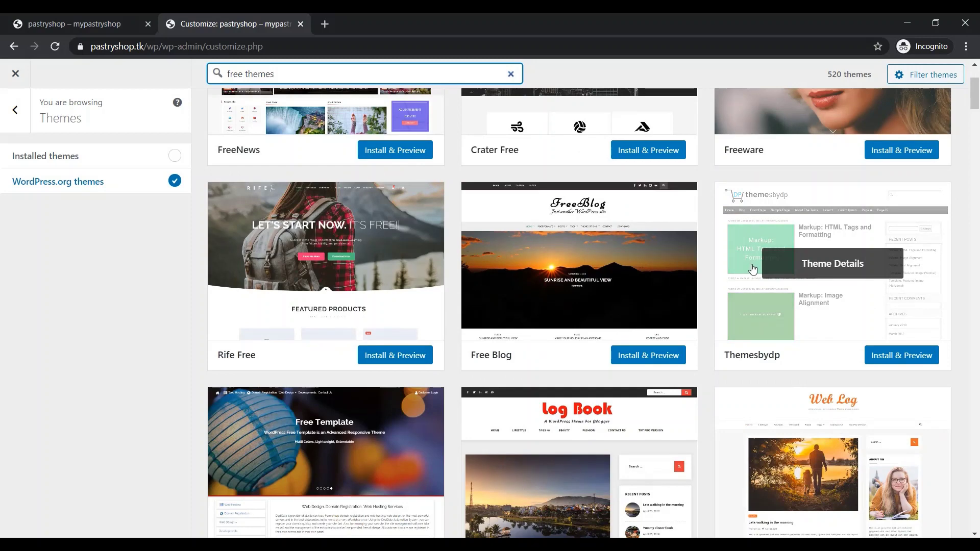
scroll(753, 271, "up", 2)
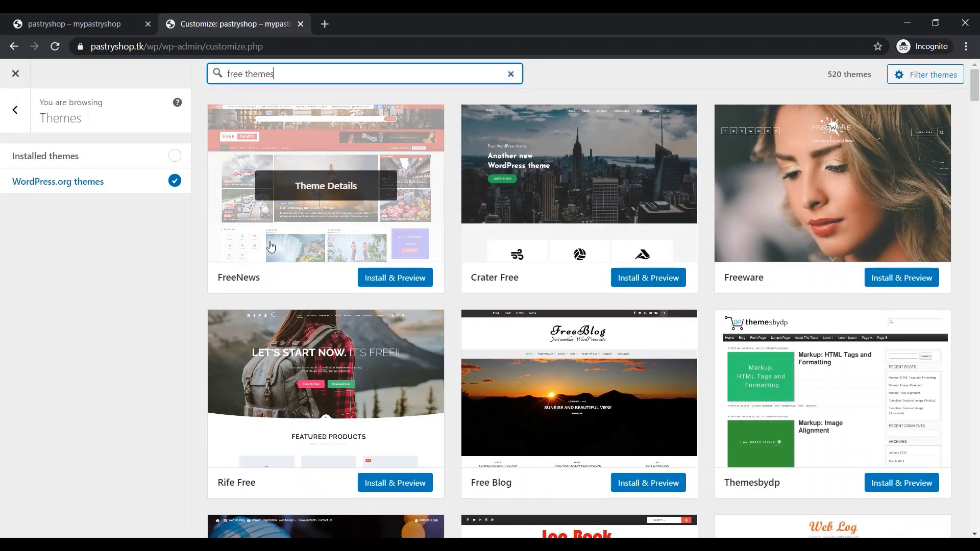
left_click(389, 278)
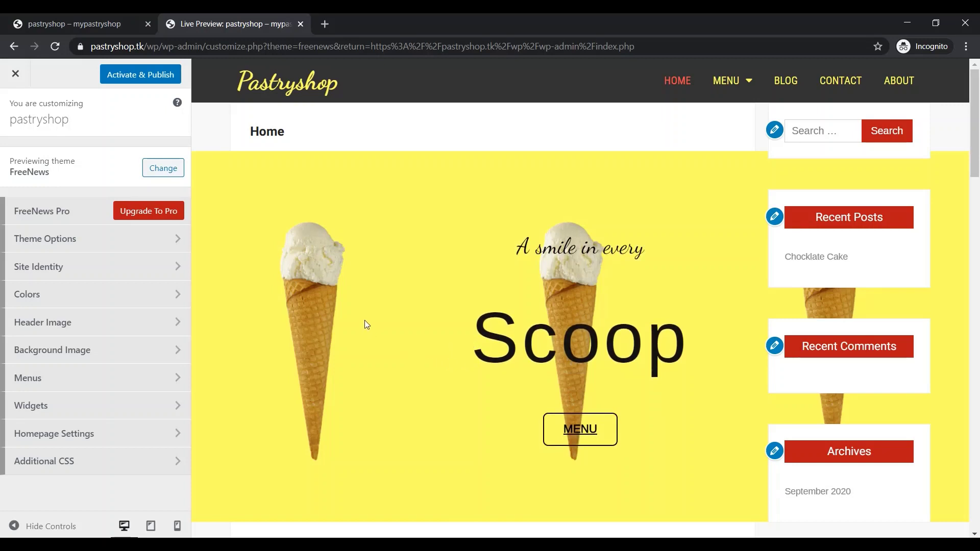
Return to the FreeNews preview and Activate & Publish it as the live theme
left_click(151, 174)
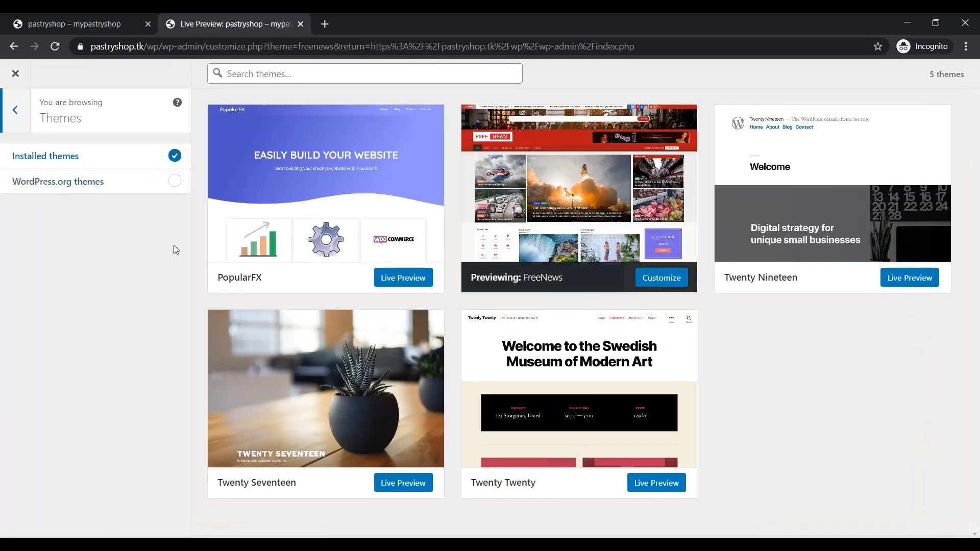
left_click(653, 283)
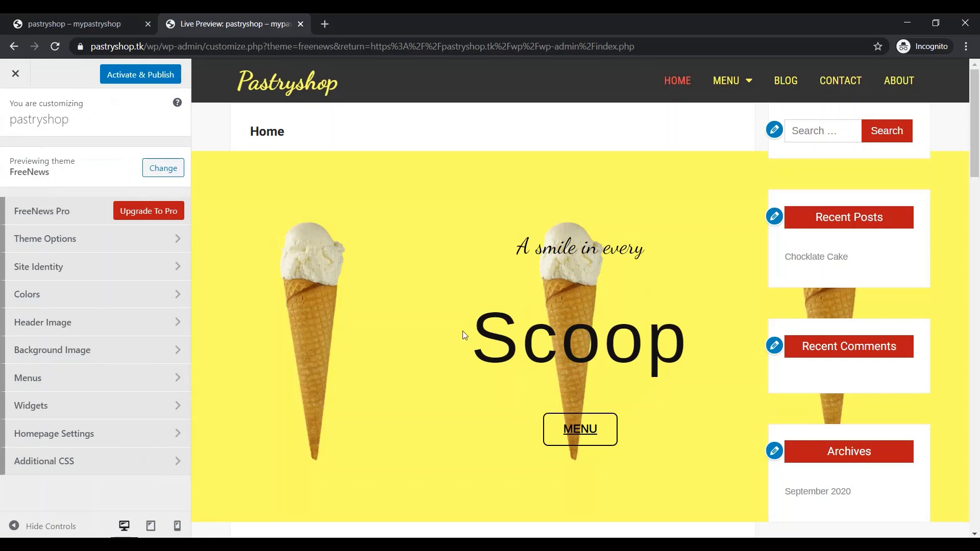
scroll(398, 374, "down", 1)
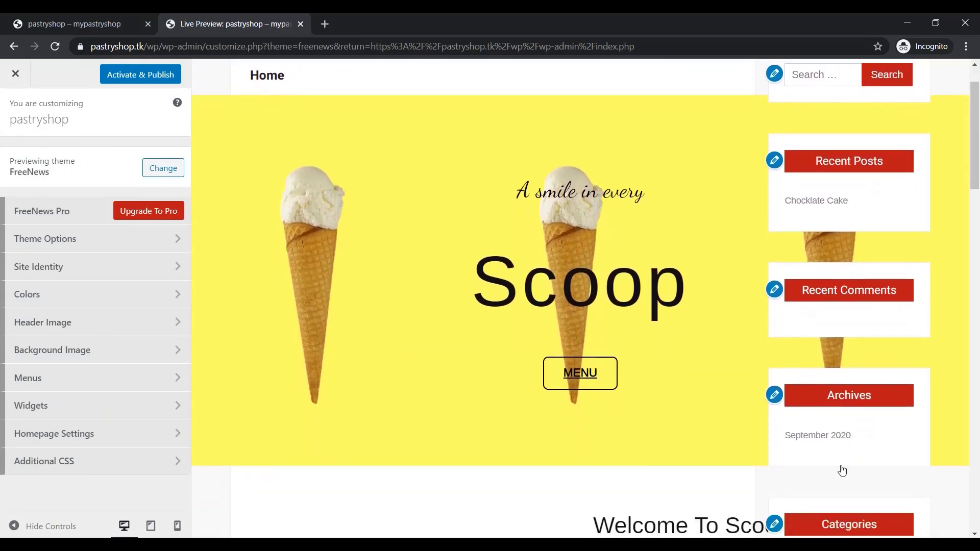
scroll(842, 471, "down", 7)
scroll(529, 319, "up", 1)
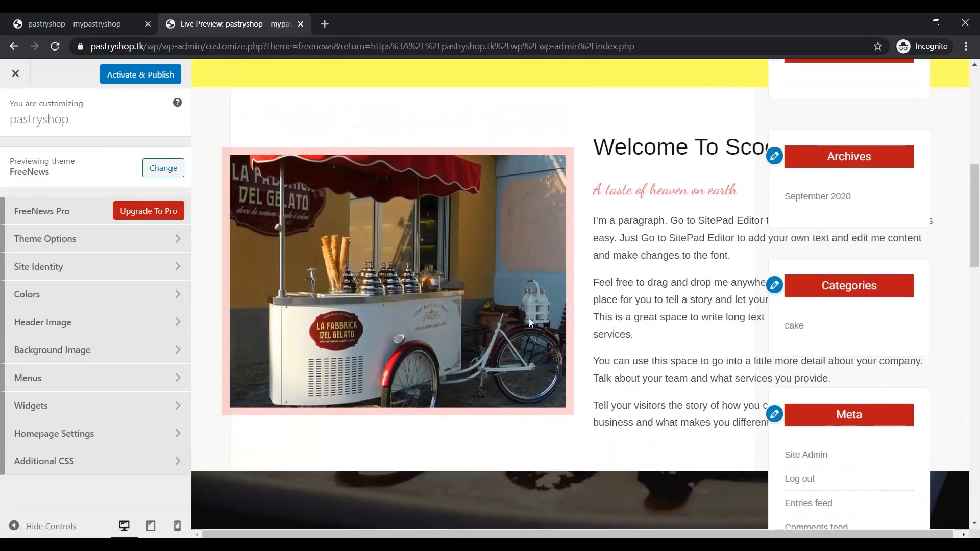
scroll(529, 319, "down", 3)
left_click(146, 80)
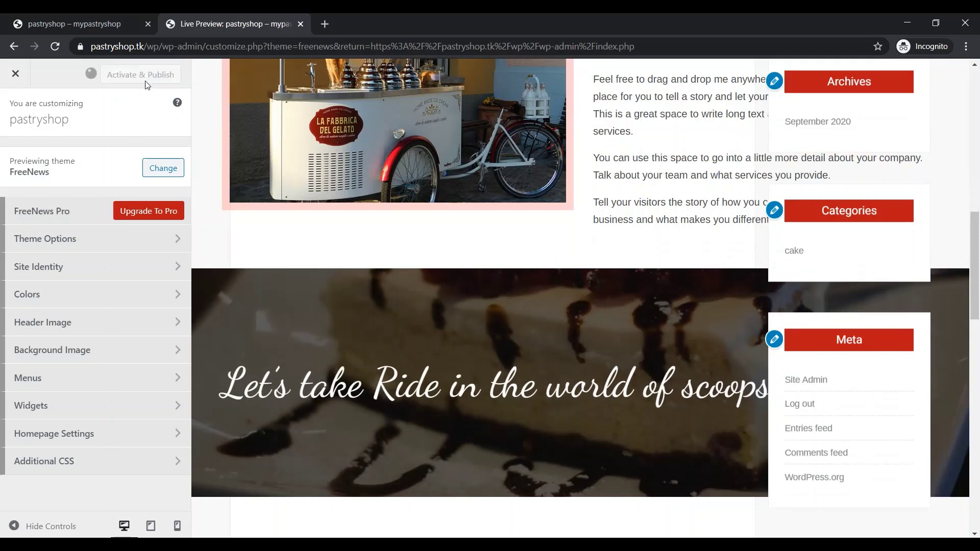
scroll(450, 250, "up", 10)
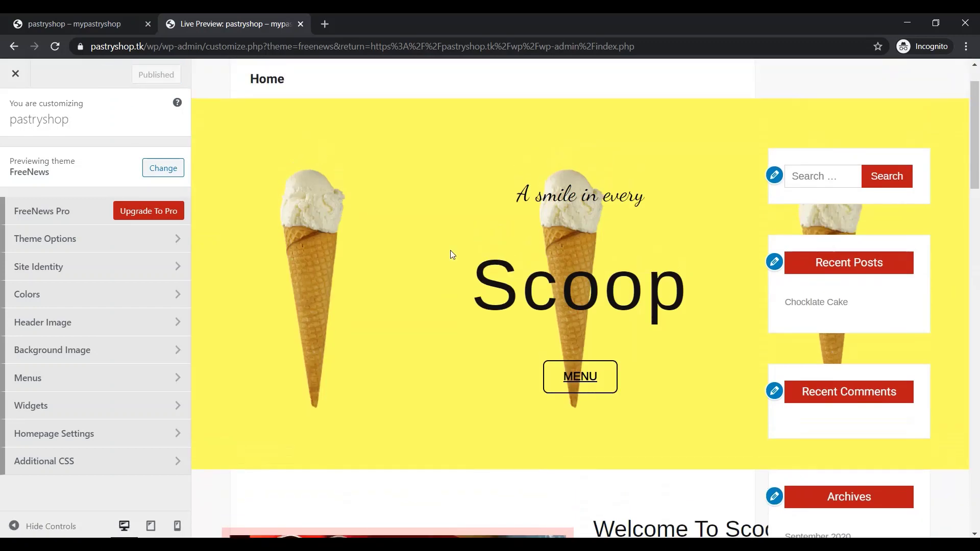
scroll(451, 250, "up", 1)
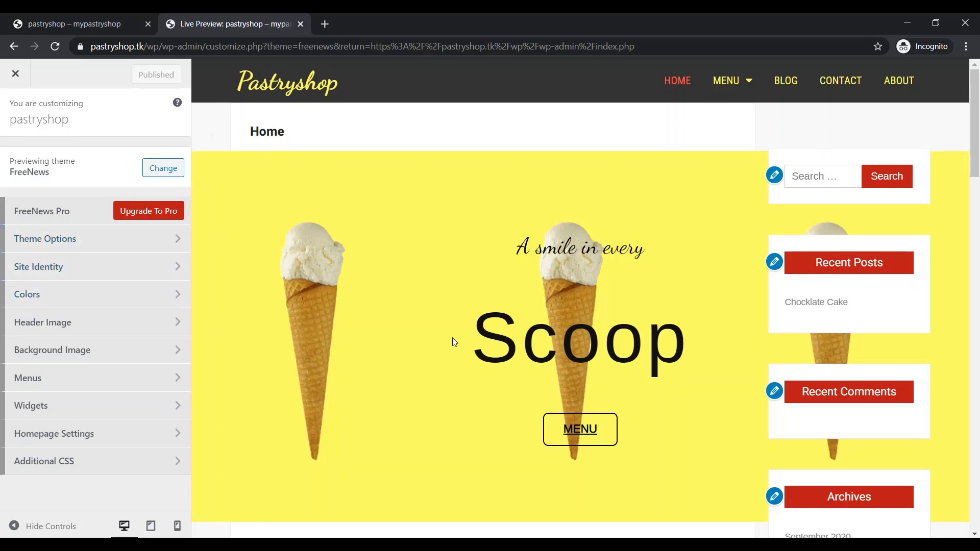
Reload the Customizer and scroll through the published FreeNews preview
left_click(240, 42)
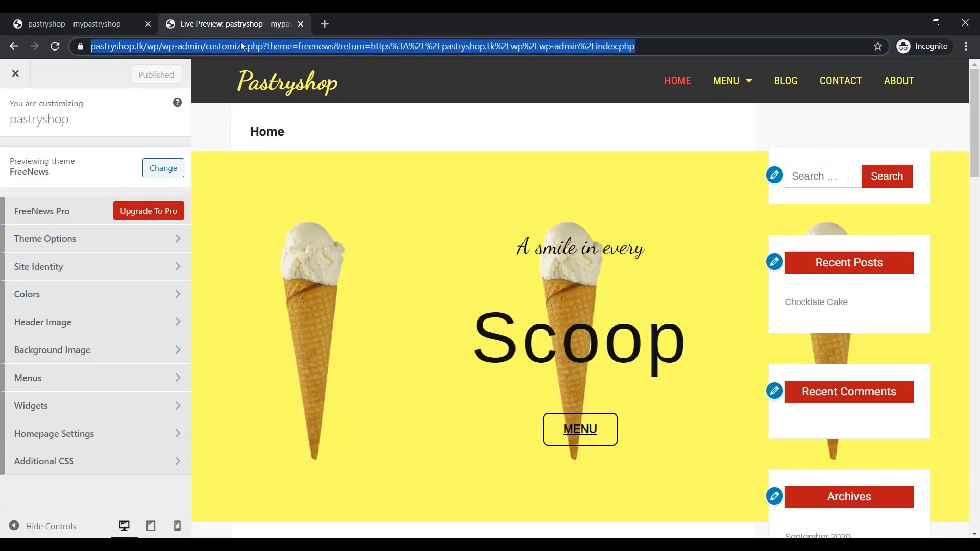
key("Return")
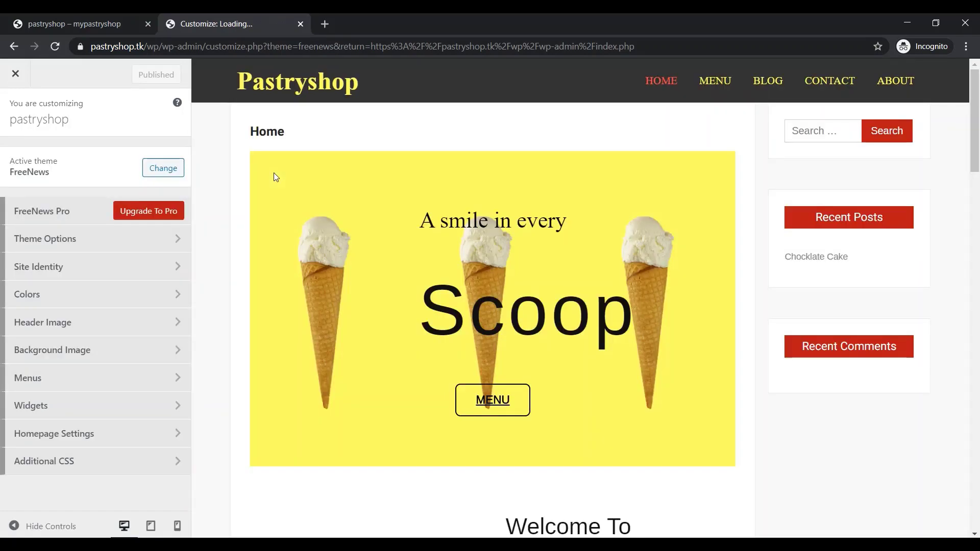
scroll(598, 286, "down", 15)
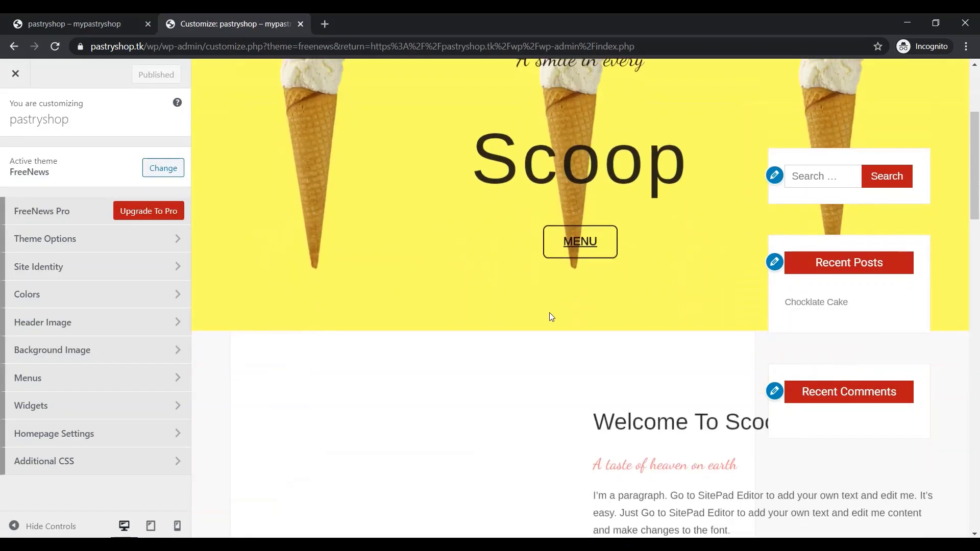
scroll(574, 388, "down", 7)
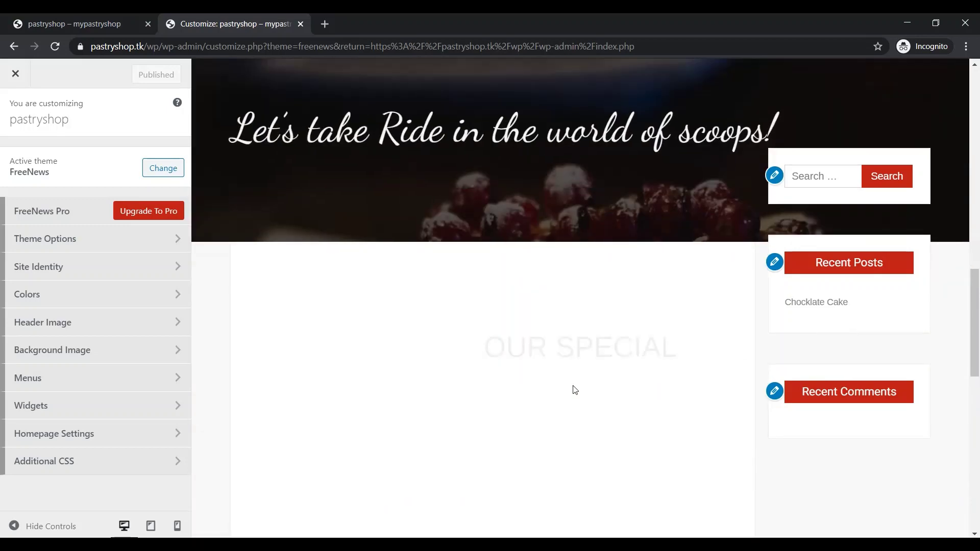
scroll(574, 390, "up", 12)
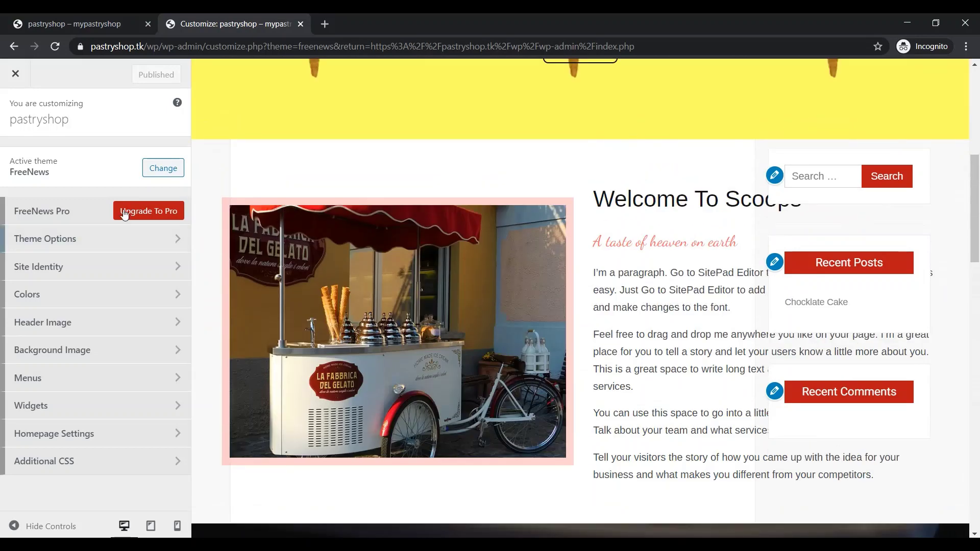
scroll(613, 328, "up", 6)
scroll(613, 329, "up", 1)
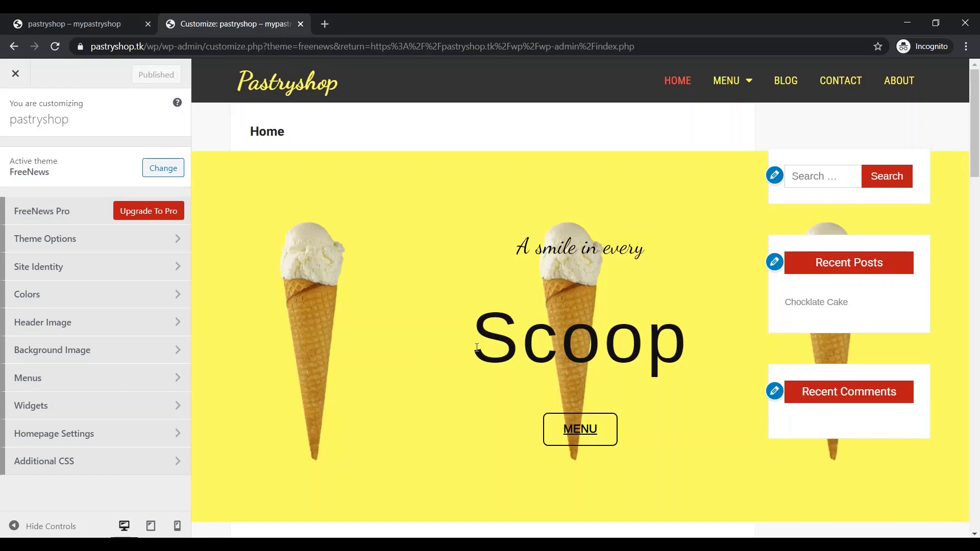
Open FreeNews Theme Options, check the MENU button's link options, then close the Customizer
left_click(164, 244)
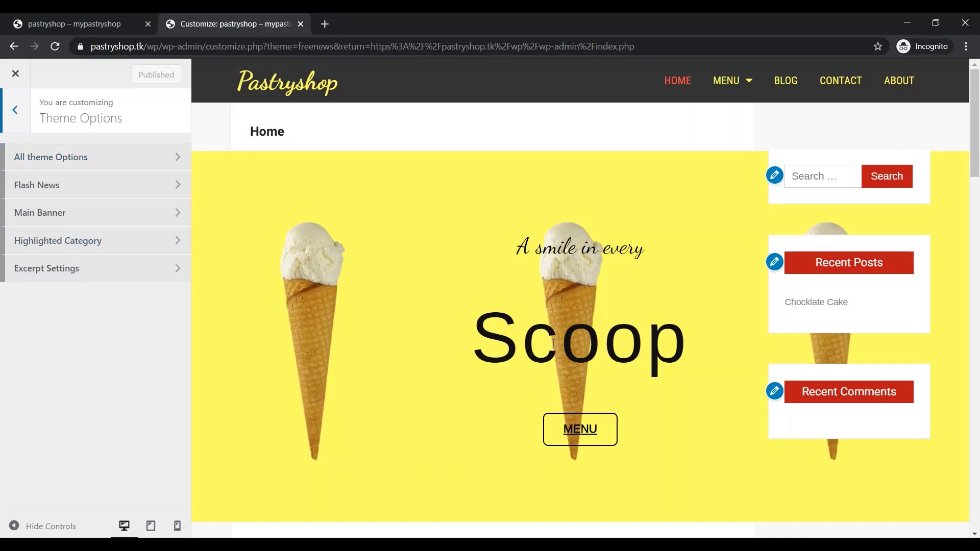
scroll(580, 361, "down", 1)
scroll(579, 362, "up", 1)
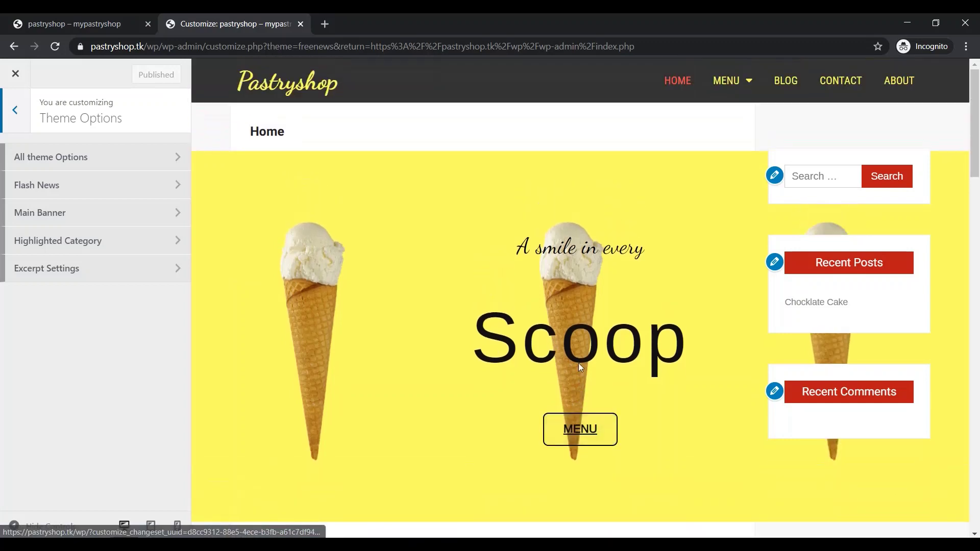
right_click(592, 431)
left_click(628, 302)
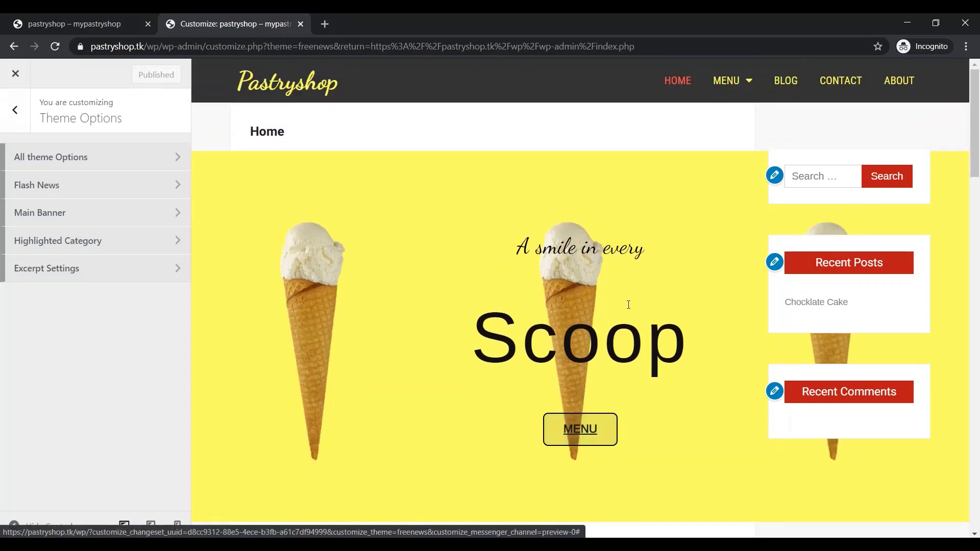
left_click(15, 73)
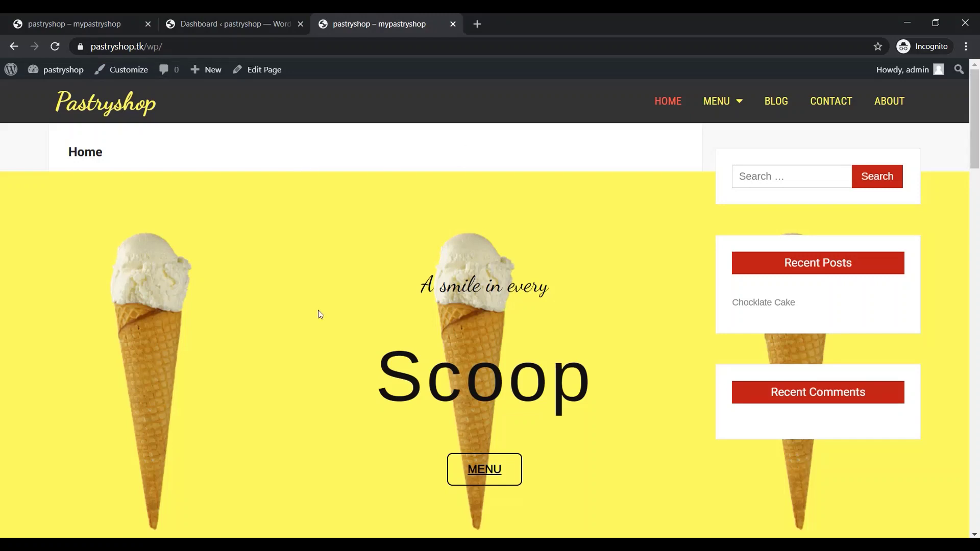
left_click(80, 48)
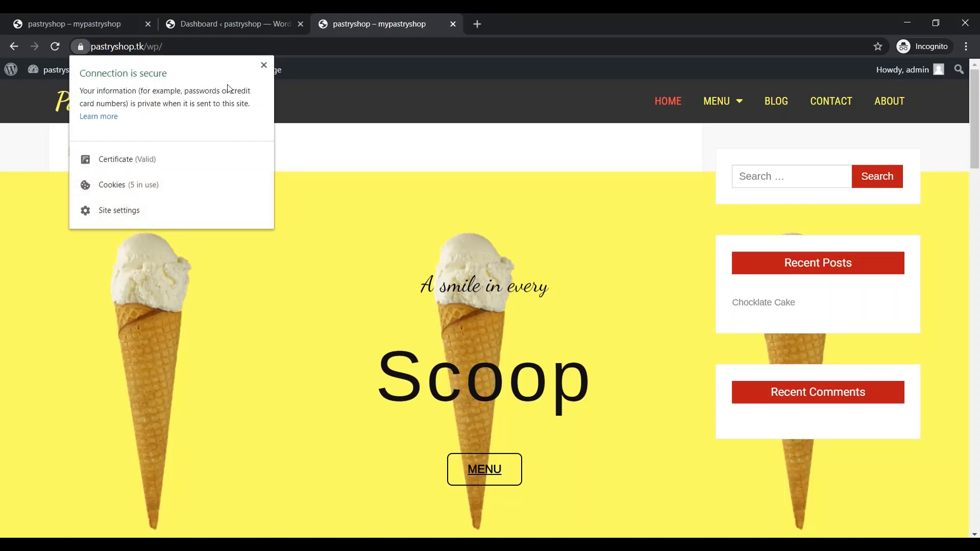
left_click(383, 152)
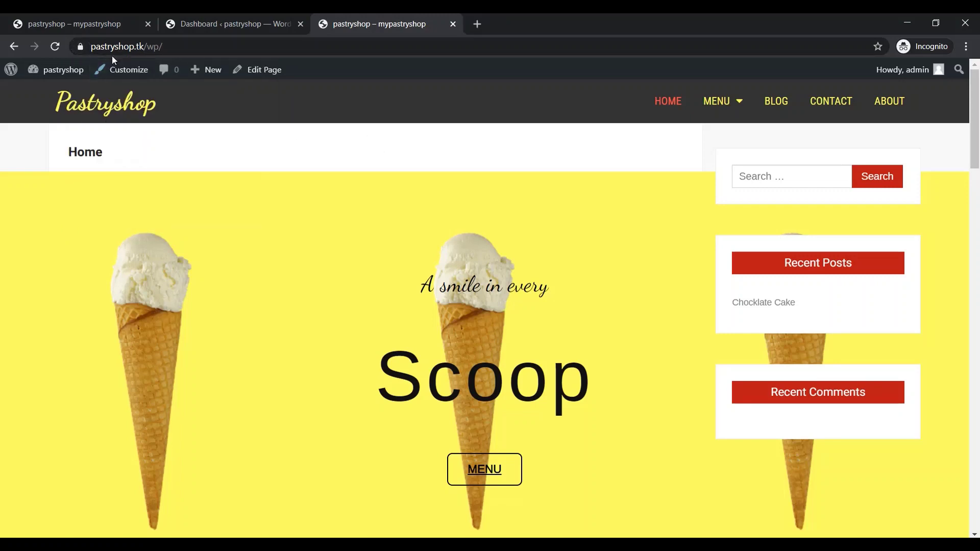
mouse_move(71, 70)
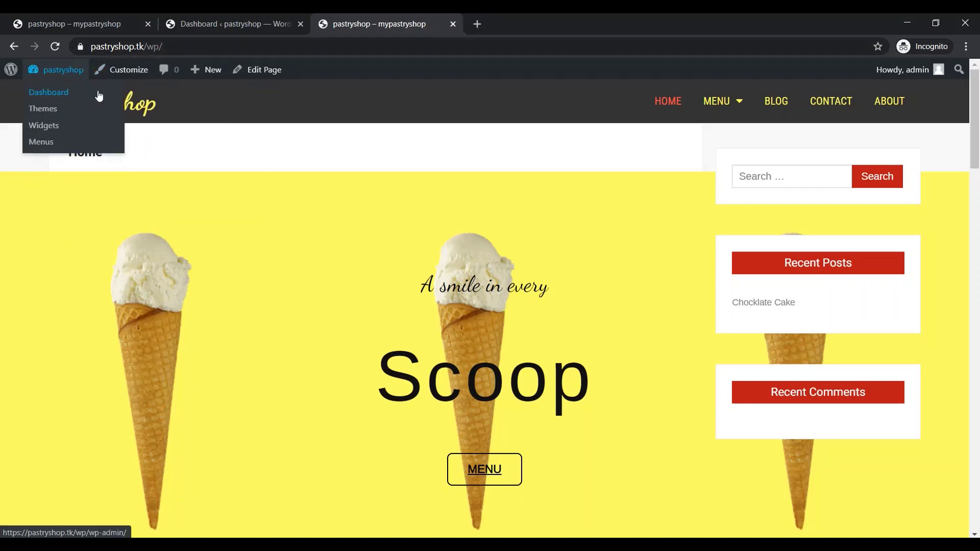